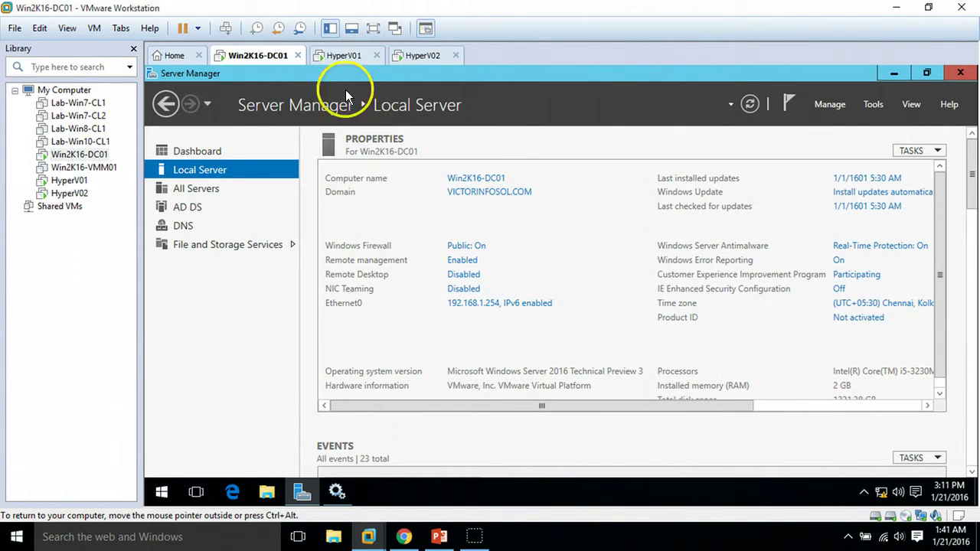
Step: Review HyperV01's dashboard, local server properties and its Win7-CL1 and Server001 VMs in Hyper-V Manager
{"action": "left_click", "coordinate": [345, 57]}
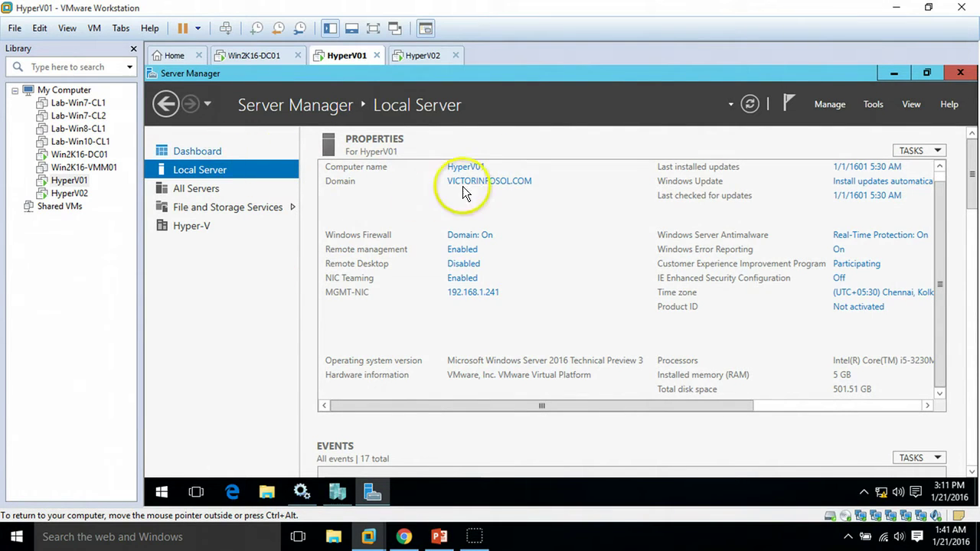
{"action": "left_click", "coordinate": [245, 151]}
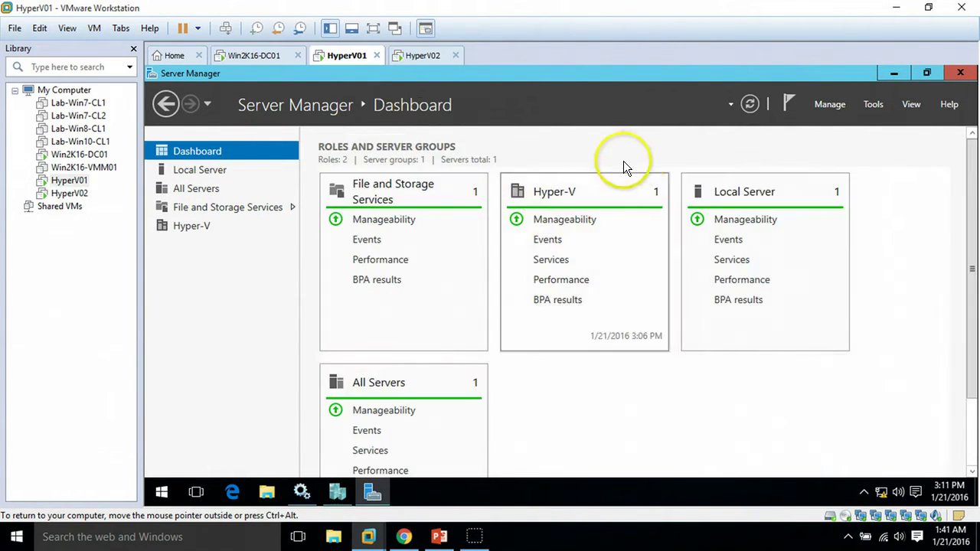
{"action": "left_click", "coordinate": [199, 170]}
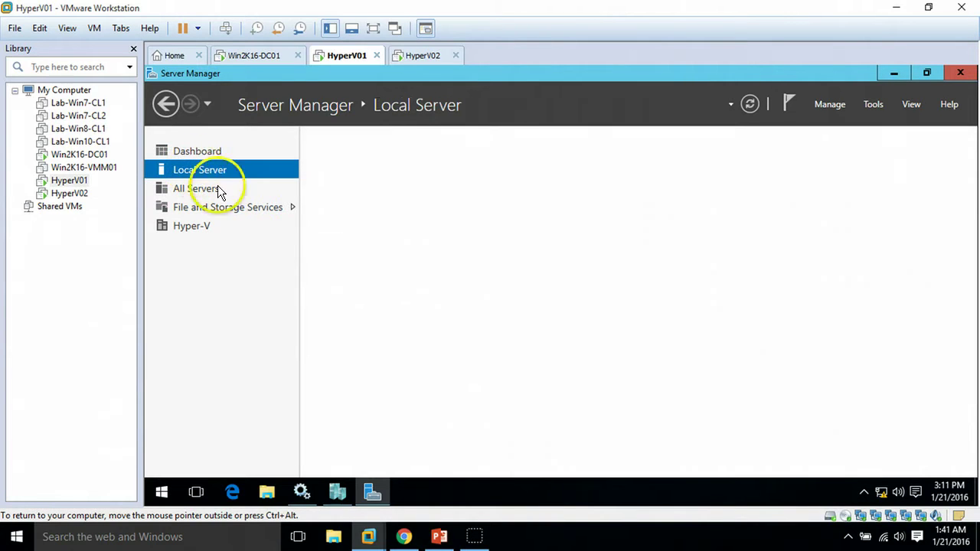
{"action": "left_click", "coordinate": [338, 492]}
{"action": "left_click", "coordinate": [349, 182]}
{"action": "left_click", "coordinate": [350, 209]}
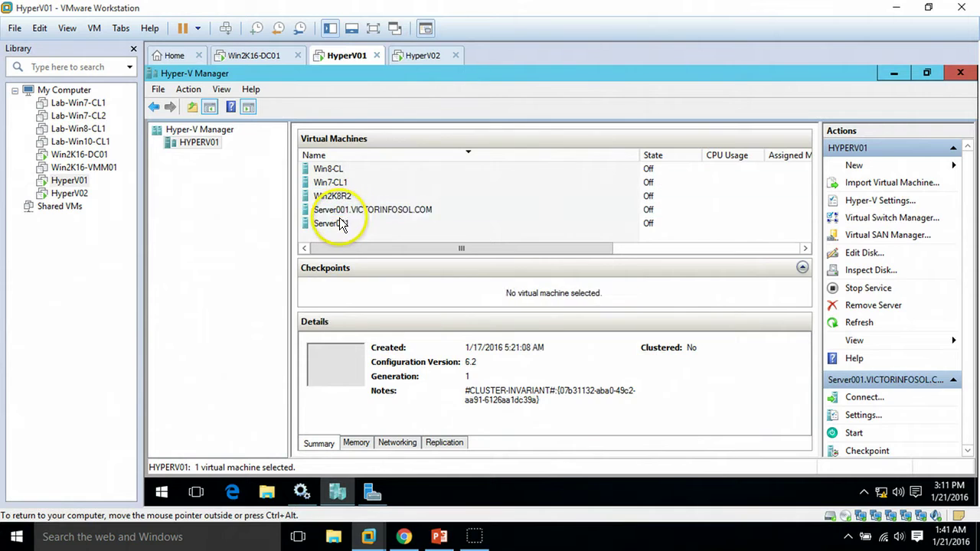
{"action": "left_click", "coordinate": [344, 223]}
Step: Review HyperV02's dashboard, local server properties and its Win8-CL2 VM in Hyper-V Manager
{"action": "left_click", "coordinate": [420, 58]}
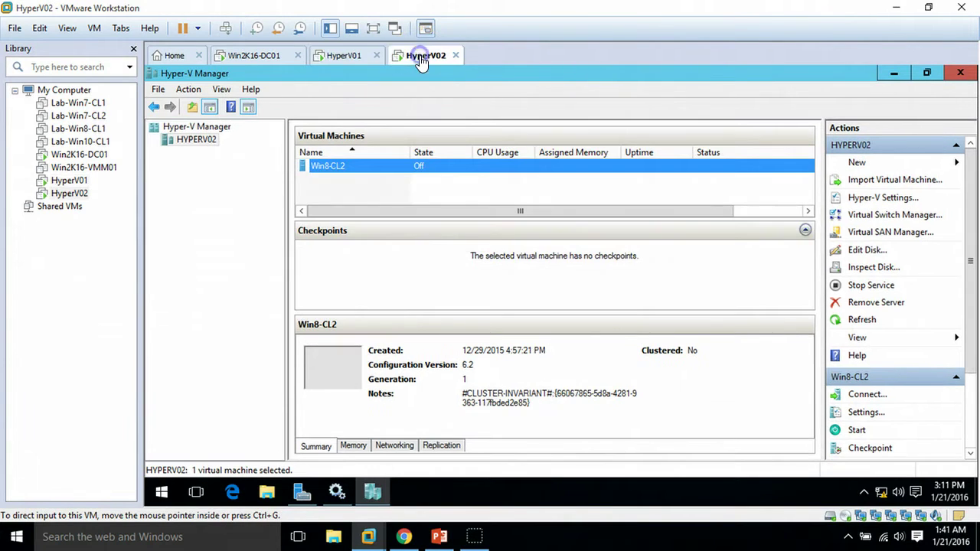
{"action": "left_click", "coordinate": [301, 493]}
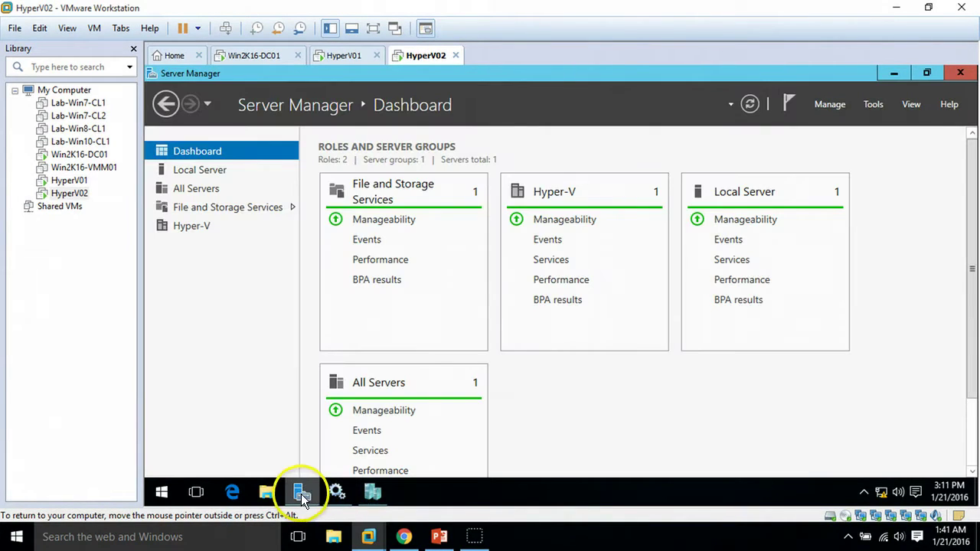
{"action": "left_click", "coordinate": [232, 173]}
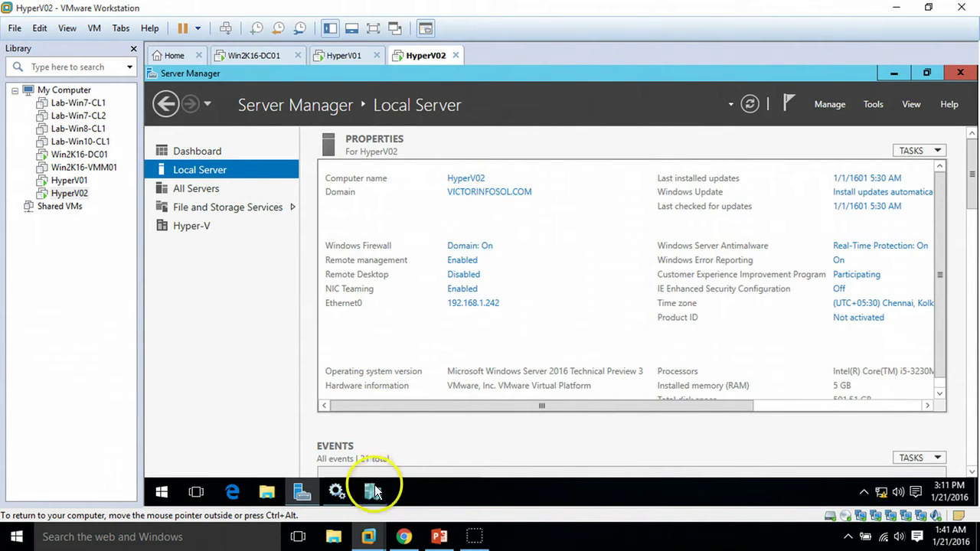
{"action": "left_click", "coordinate": [372, 492]}
{"action": "left_click", "coordinate": [329, 168]}
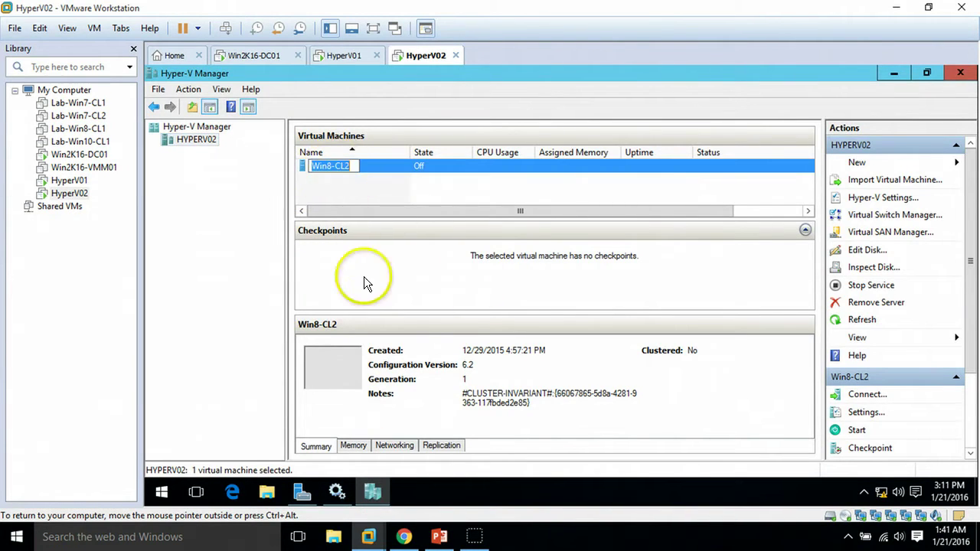
Step: Show Win2K16-DC01's Server Manager role dashboard, then bring the PowerPoint slide show forward
{"action": "left_click", "coordinate": [344, 55]}
{"action": "left_click", "coordinate": [256, 55]}
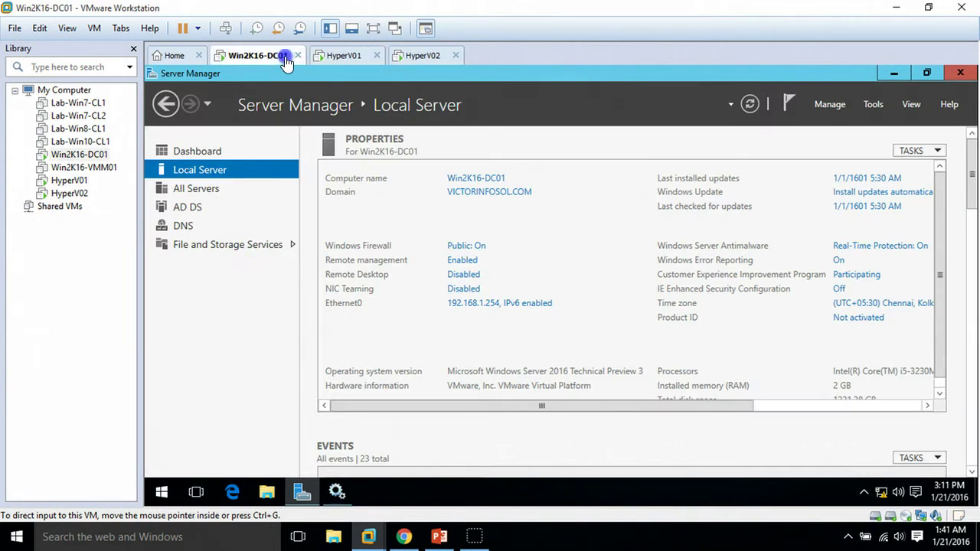
{"action": "left_click", "coordinate": [223, 151]}
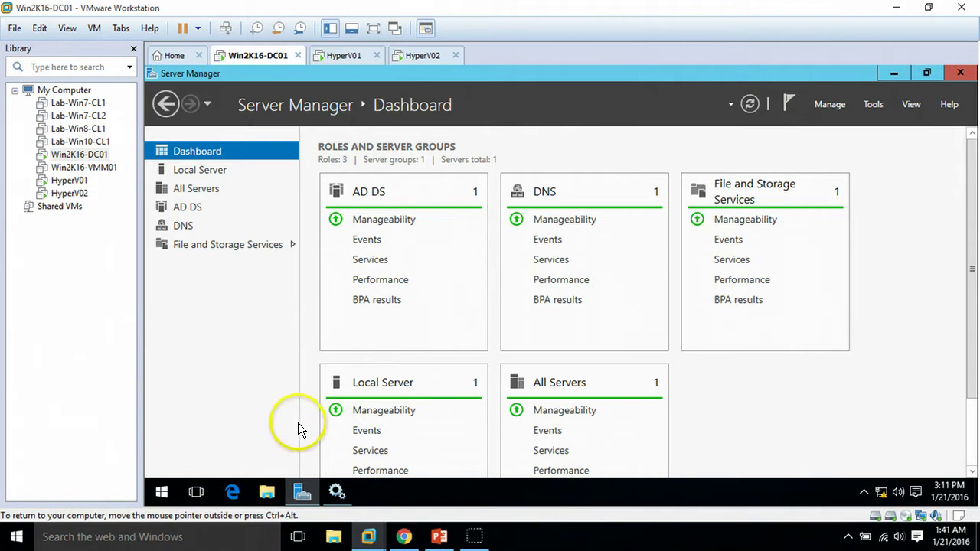
{"action": "left_click", "coordinate": [441, 537]}
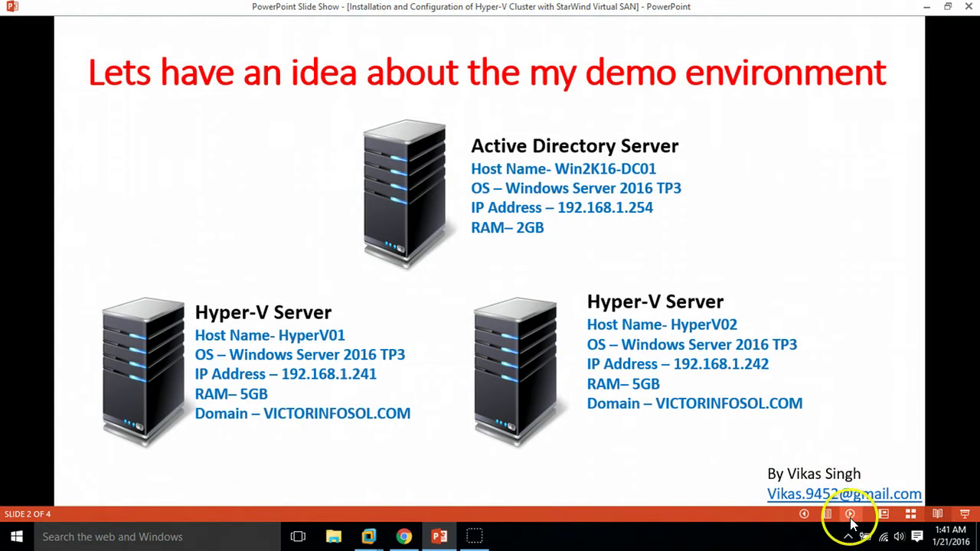
Step: Advance to the seven-step Hyper-V cluster installation slide and return to VMware Workstation
{"action": "left_click", "coordinate": [849, 514]}
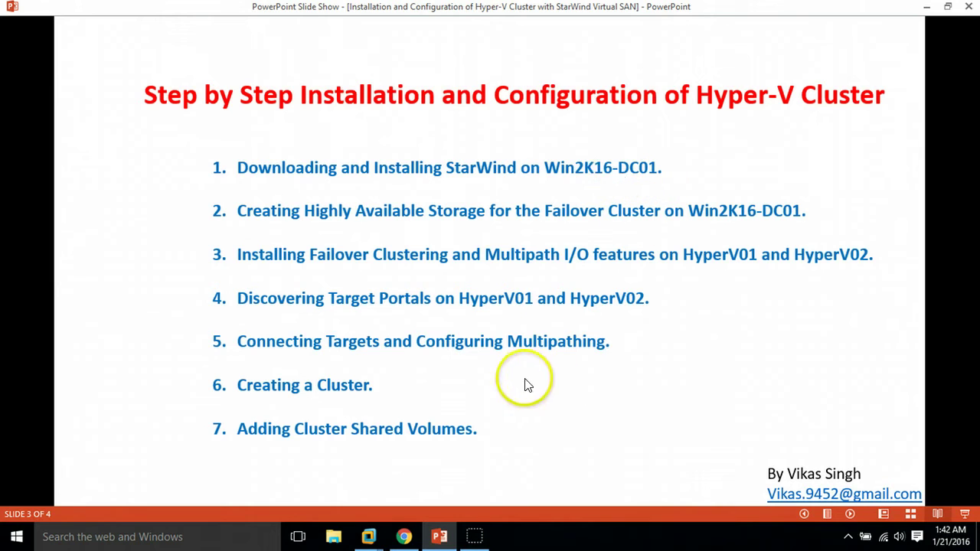
{"action": "left_click", "coordinate": [439, 530]}
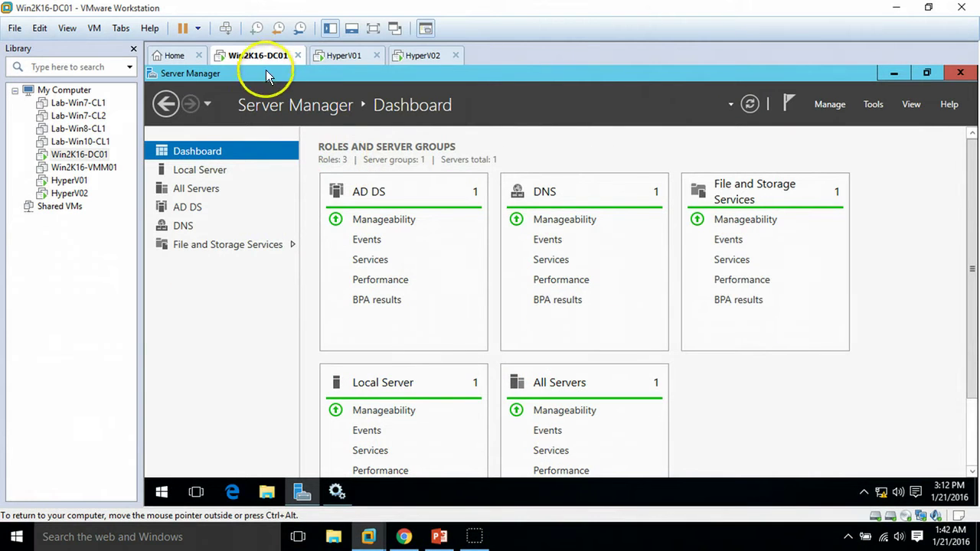
Step: Launch the starwind-v8 installer from the Downloads folder on Win2K16-DC01
{"action": "left_click", "coordinate": [298, 496]}
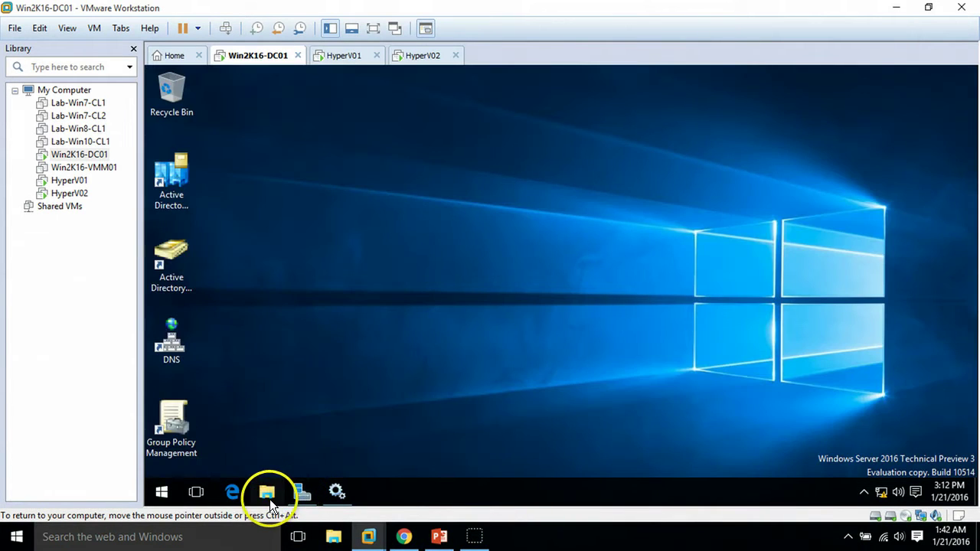
{"action": "left_click", "coordinate": [268, 494]}
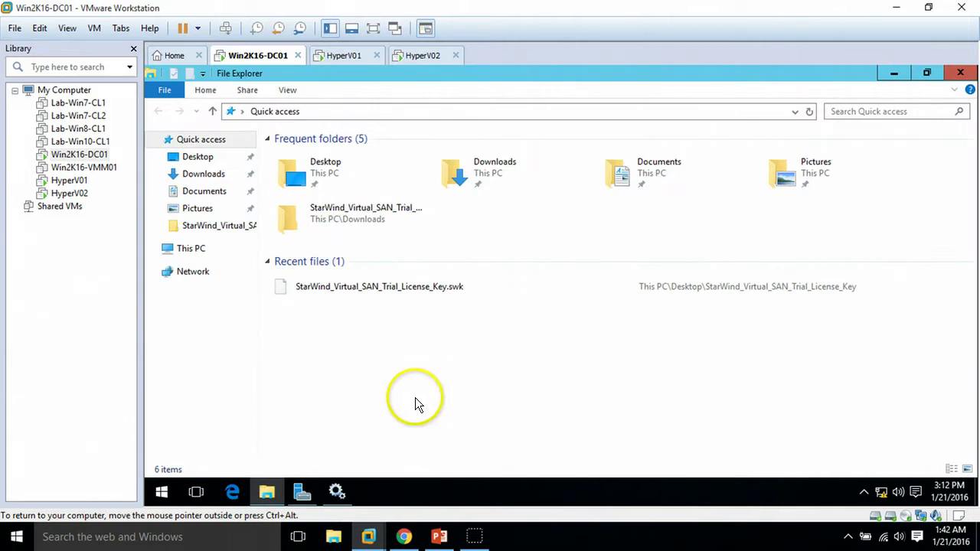
{"action": "left_click", "coordinate": [202, 175]}
{"action": "left_click", "coordinate": [316, 171]}
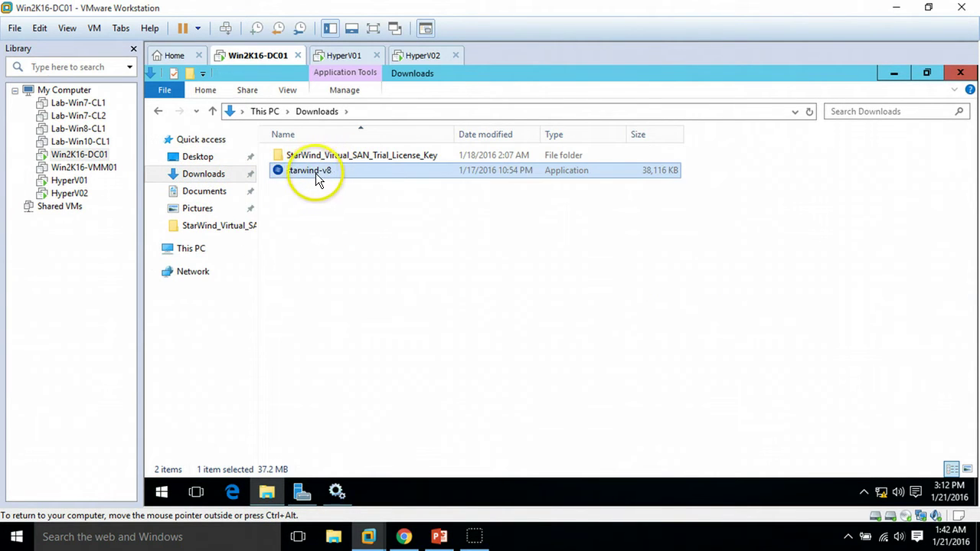
{"action": "left_click", "coordinate": [360, 223]}
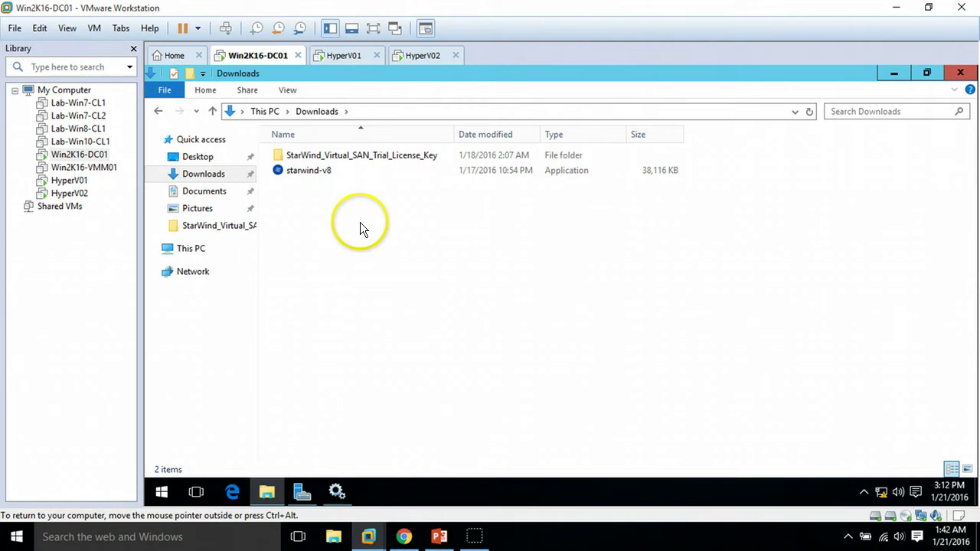
{"action": "left_click", "coordinate": [328, 176]}
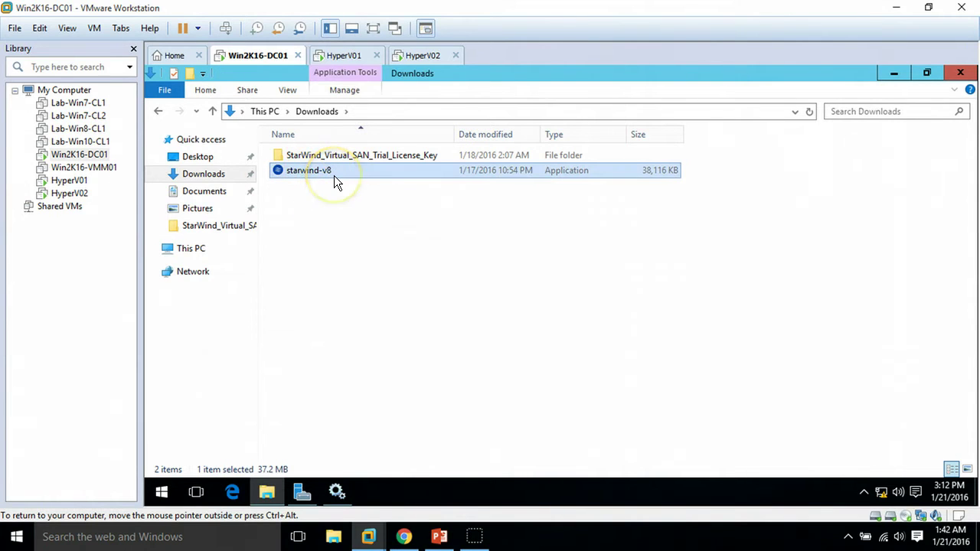
{"action": "double_click", "coordinate": [334, 175]}
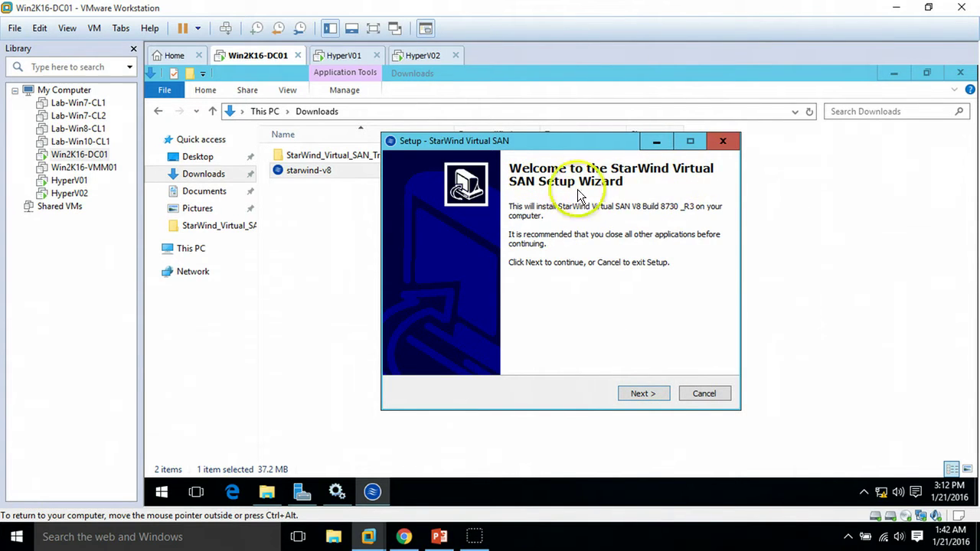
Step: Accept the StarWind license agreement and keep the default install location
{"action": "left_click", "coordinate": [647, 395]}
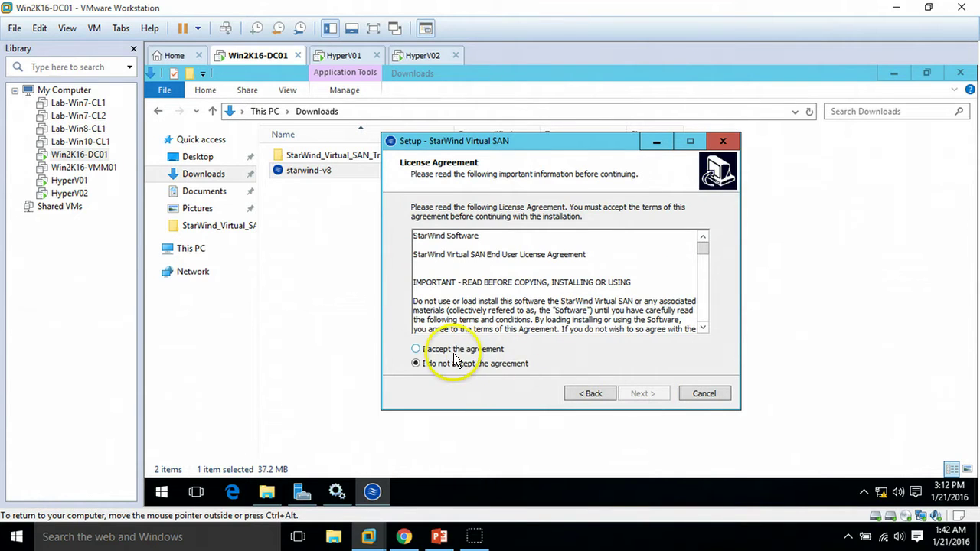
{"action": "left_click", "coordinate": [469, 352]}
{"action": "left_click", "coordinate": [643, 392]}
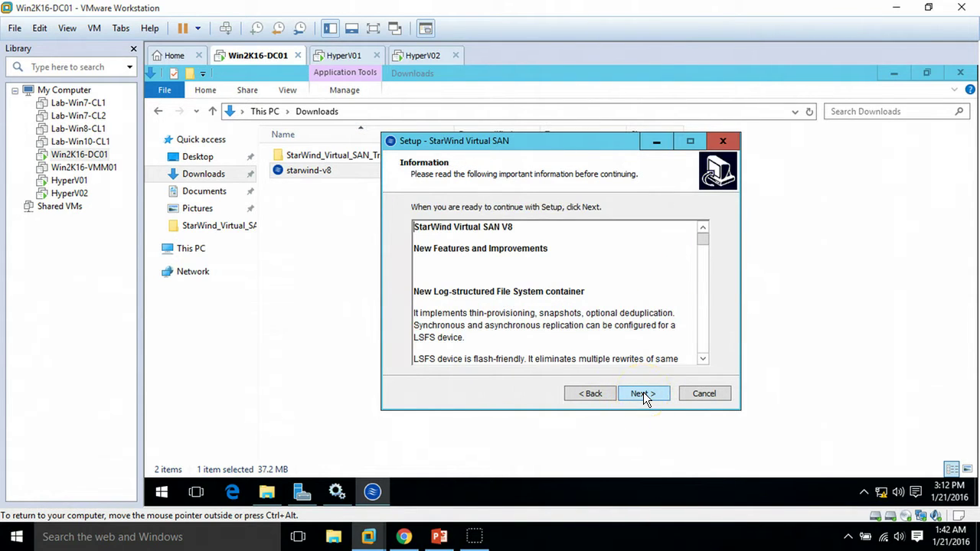
{"action": "left_click", "coordinate": [643, 393]}
{"action": "left_click", "coordinate": [643, 394]}
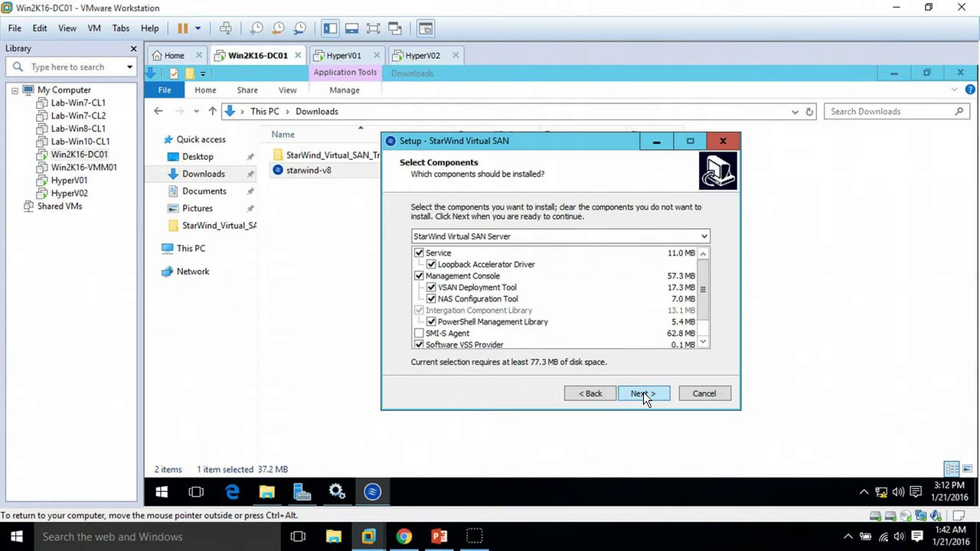
Step: Choose the Full component set, keeping the default Start Menu folder and desktop icon
{"action": "scroll", "coordinate": [706, 288], "scroll_direction": "down", "scroll_amount": 1}
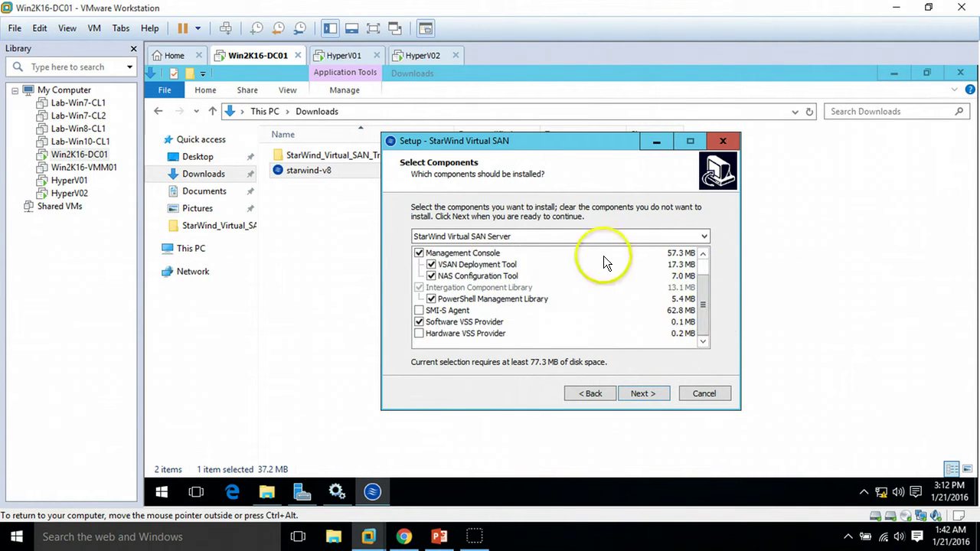
{"action": "left_click", "coordinate": [561, 237]}
{"action": "left_click", "coordinate": [496, 258]}
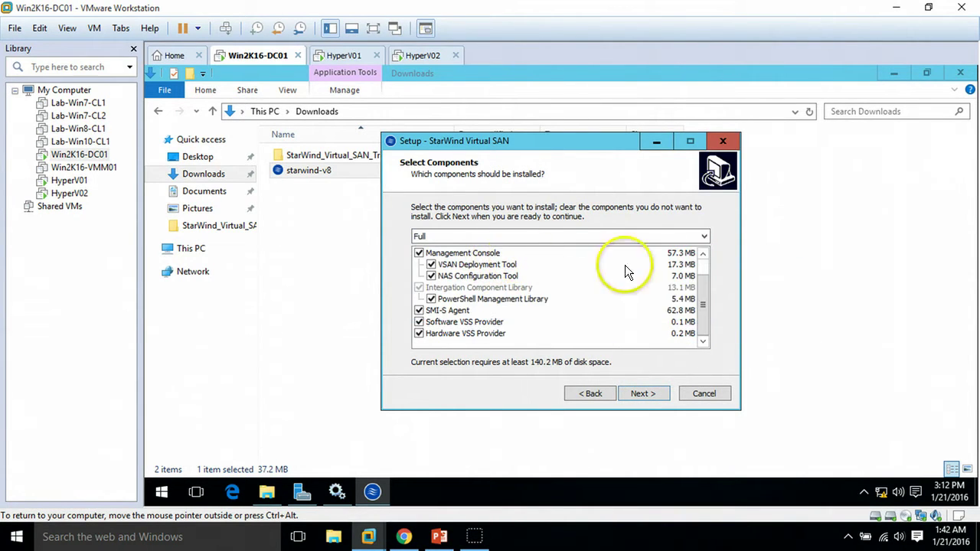
{"action": "scroll", "coordinate": [706, 266], "scroll_direction": "up", "scroll_amount": 1}
{"action": "scroll", "coordinate": [706, 323], "scroll_direction": "down", "scroll_amount": 1}
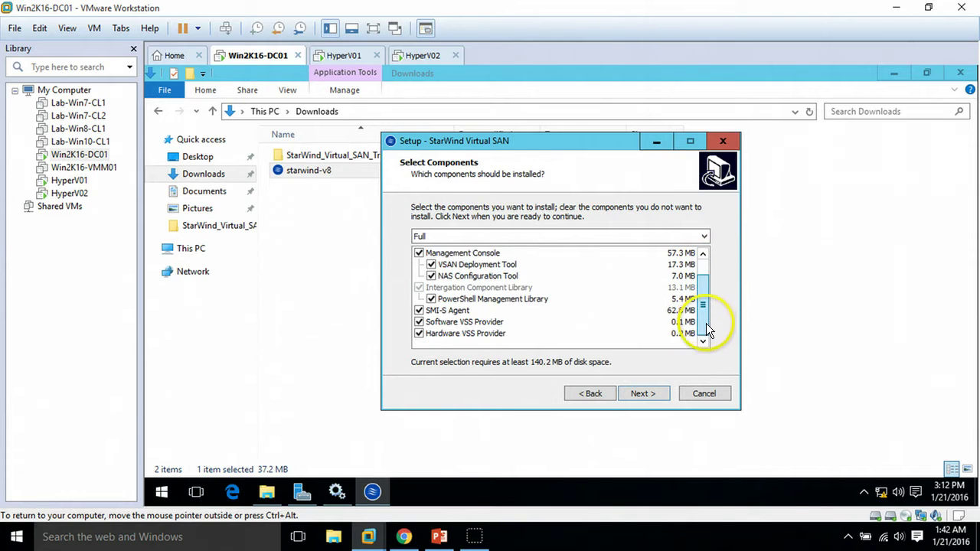
{"action": "scroll", "coordinate": [696, 337], "scroll_direction": "up", "scroll_amount": 1}
{"action": "left_click", "coordinate": [656, 392]}
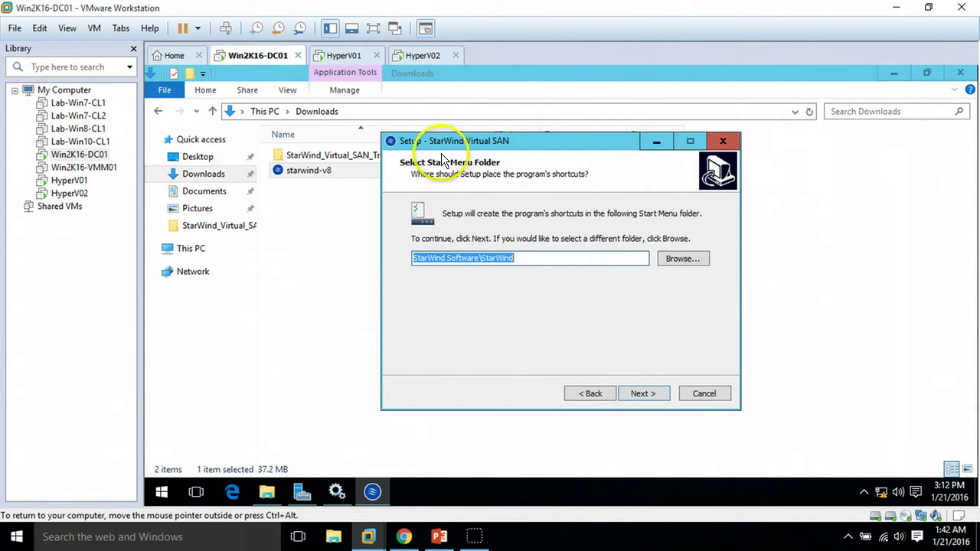
{"action": "left_click", "coordinate": [649, 393]}
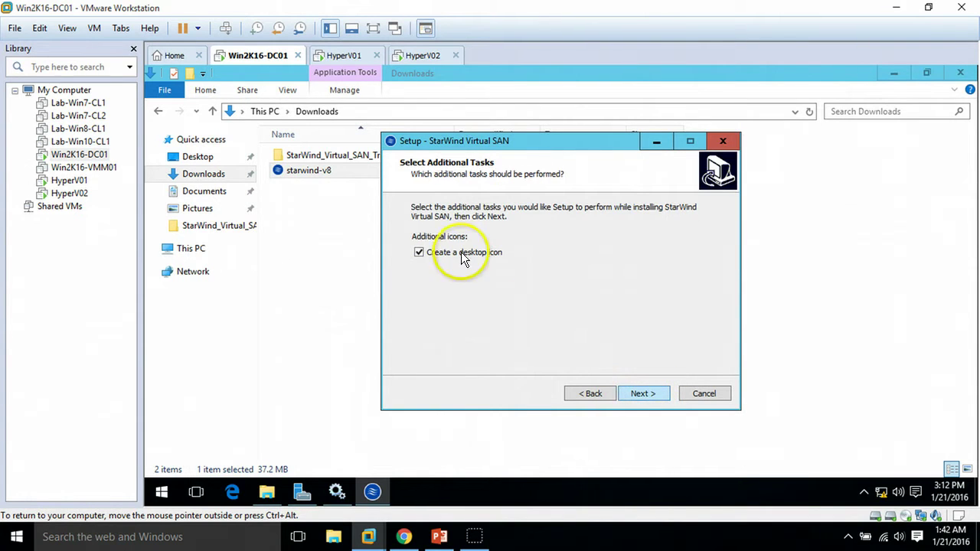
{"action": "left_click", "coordinate": [656, 394]}
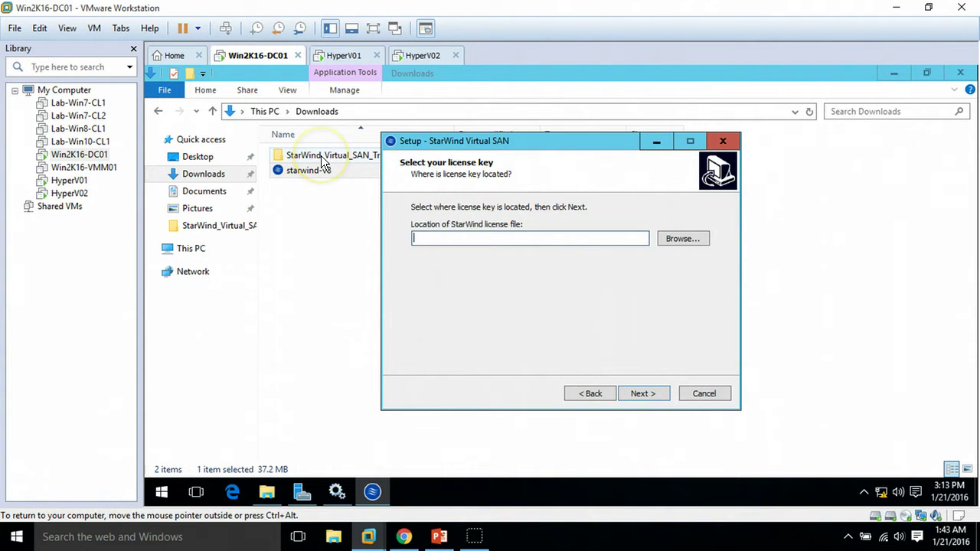
Step: Select the StarWind trial .swk license key file from the StarWind download folder
{"action": "left_click", "coordinate": [683, 239]}
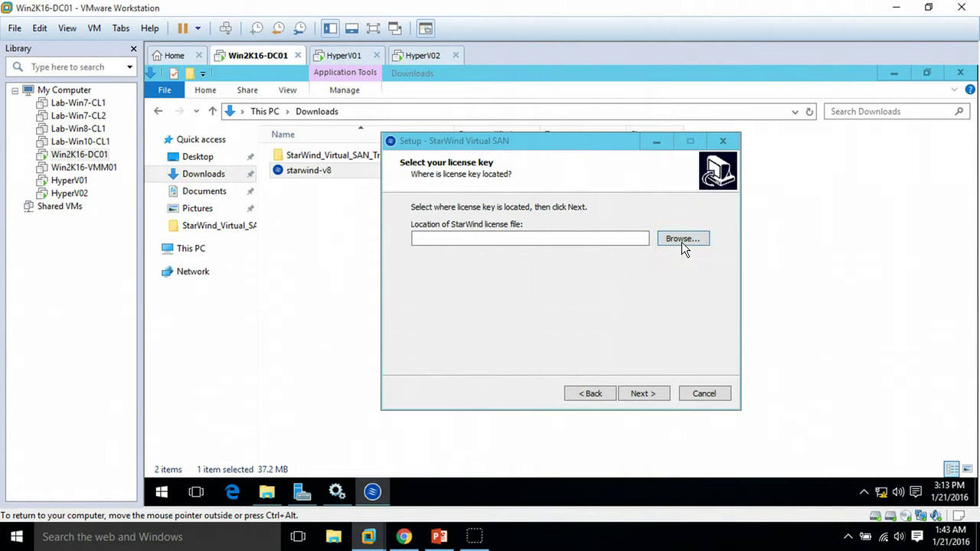
{"action": "left_click", "coordinate": [681, 241]}
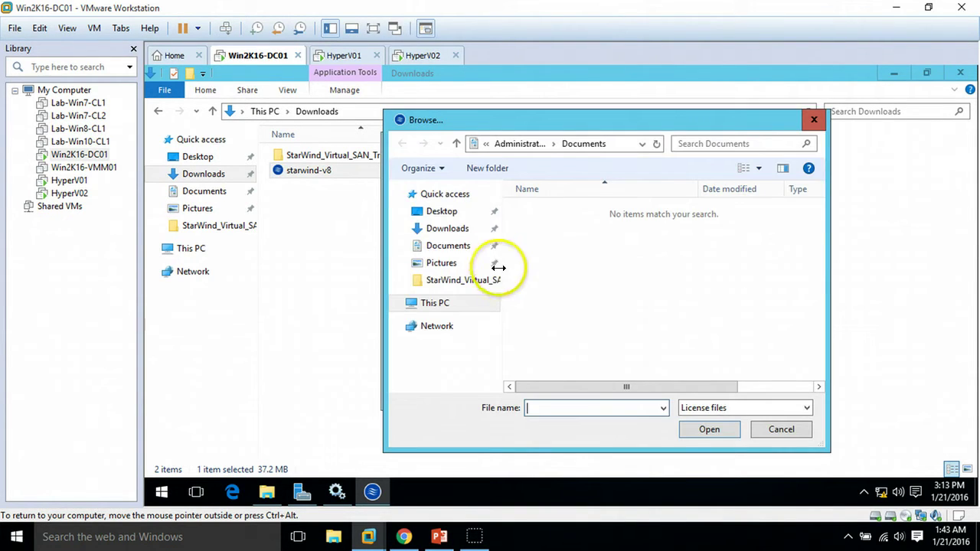
{"action": "left_click", "coordinate": [451, 228]}
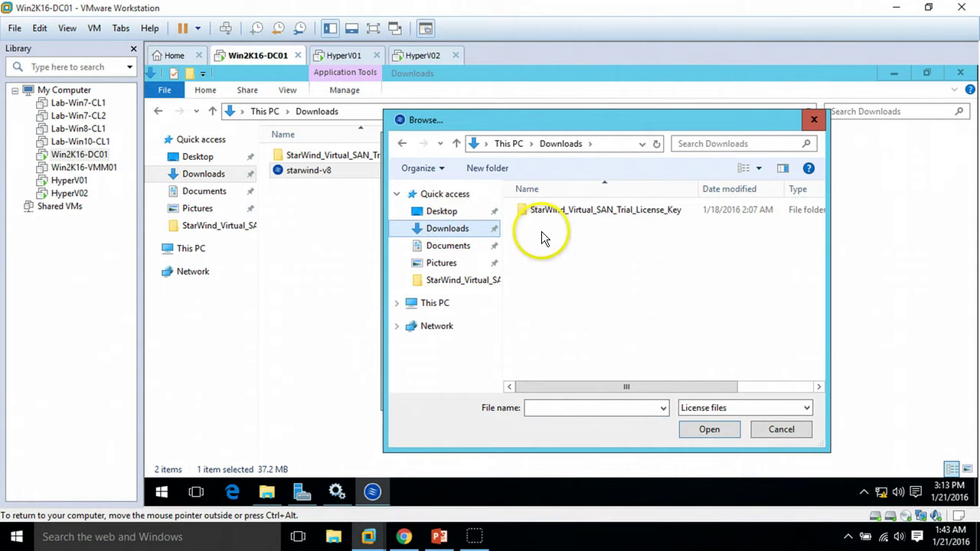
{"action": "double_click", "coordinate": [567, 211]}
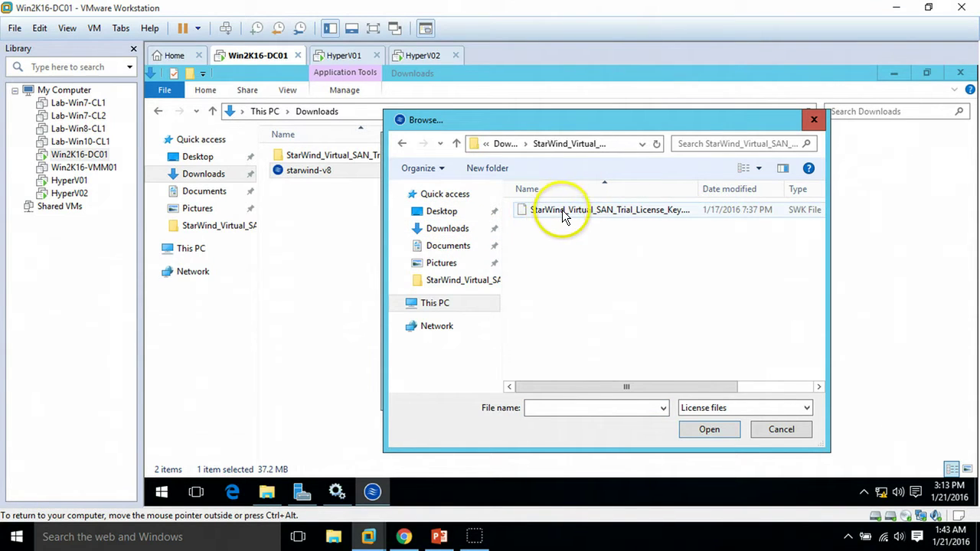
{"action": "left_click", "coordinate": [561, 210]}
{"action": "left_click", "coordinate": [694, 431]}
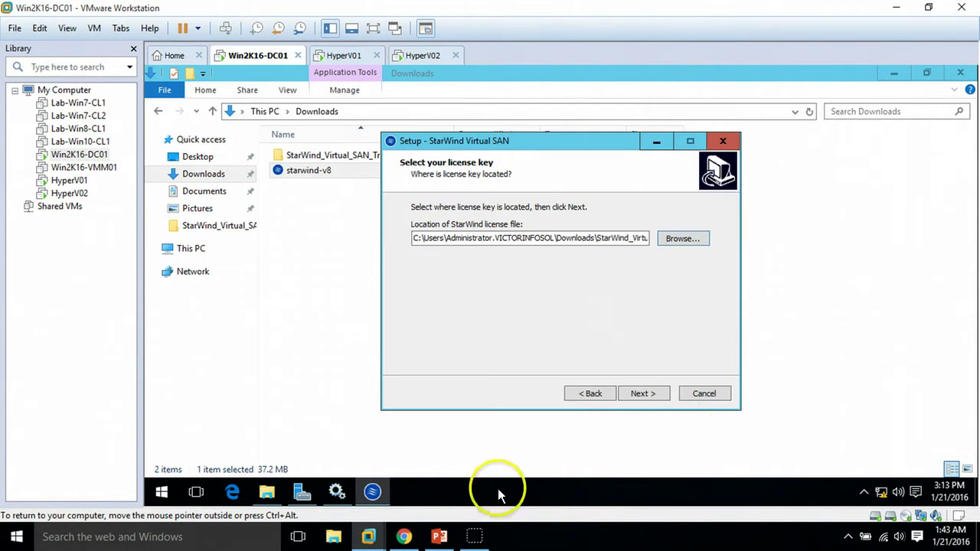
Step: Continue past the license pages and start installing StarWind Virtual SAN
{"action": "left_click", "coordinate": [644, 394]}
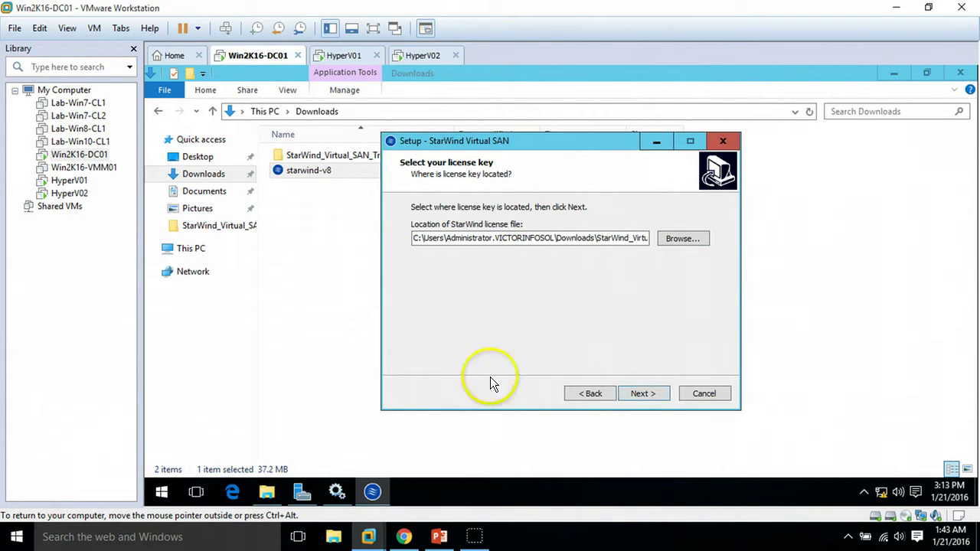
{"action": "left_click", "coordinate": [647, 394]}
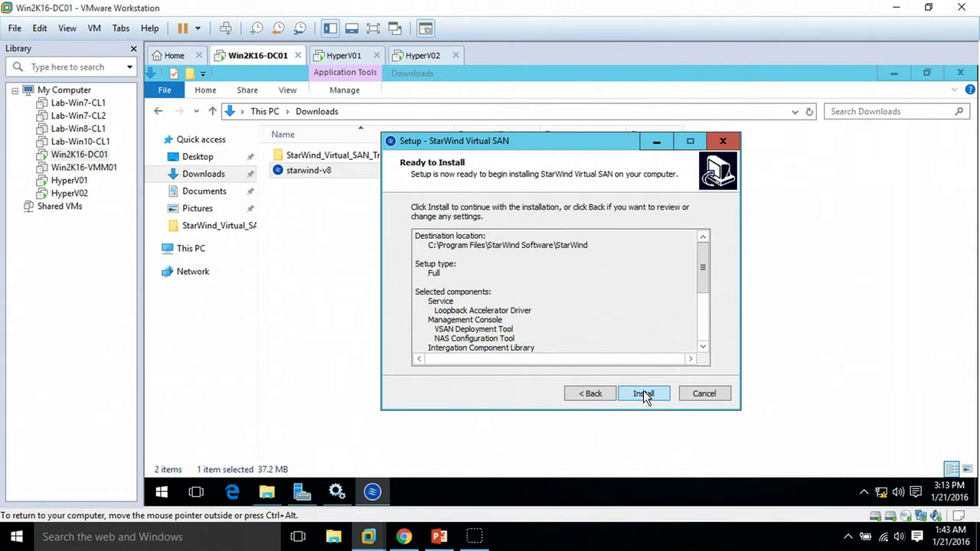
{"action": "left_click", "coordinate": [643, 394]}
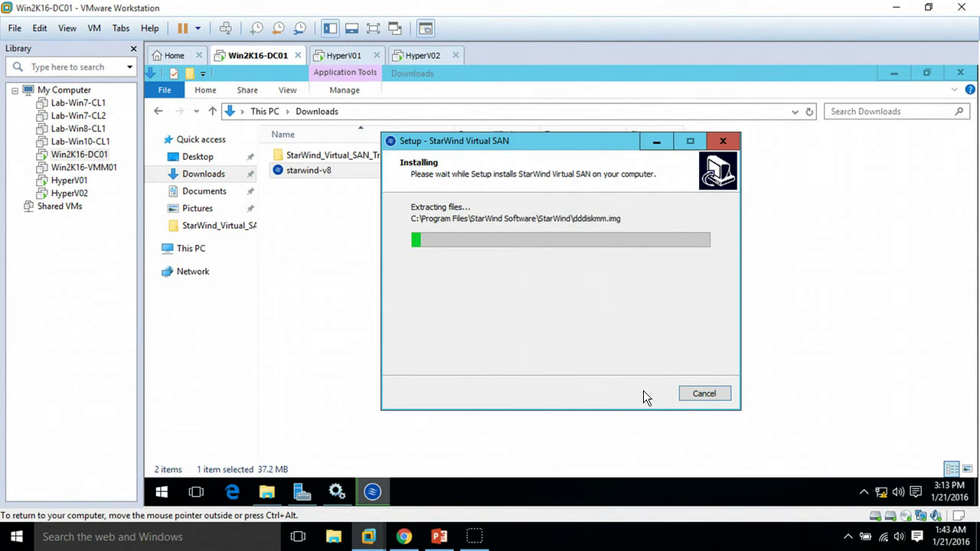
Step: Close the Downloads window and reposition the StarWind setup window to watch progress
{"action": "left_click", "coordinate": [960, 73]}
{"action": "left_click", "coordinate": [304, 491]}
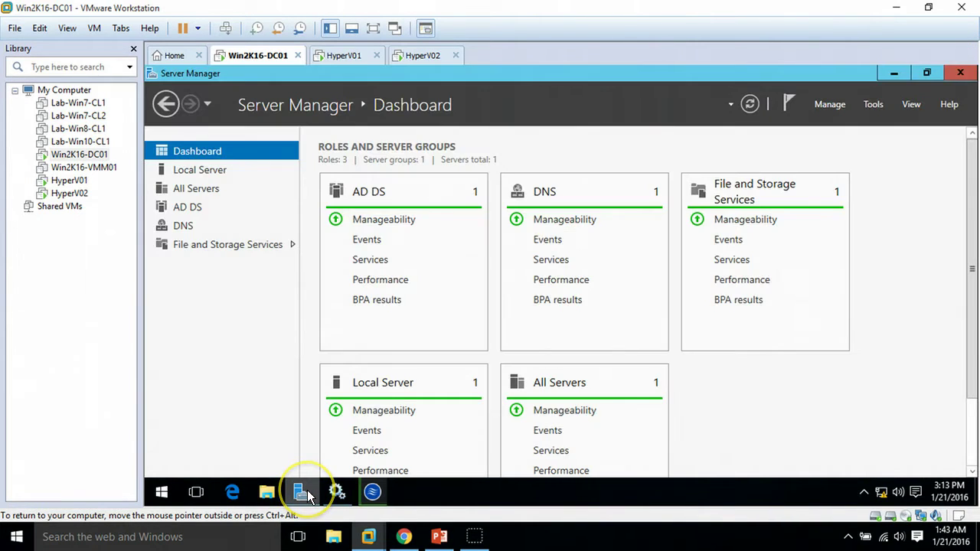
{"action": "left_click", "coordinate": [305, 491]}
{"action": "left_click_drag", "start_coordinate": [563, 140], "coordinate": [532, 144]}
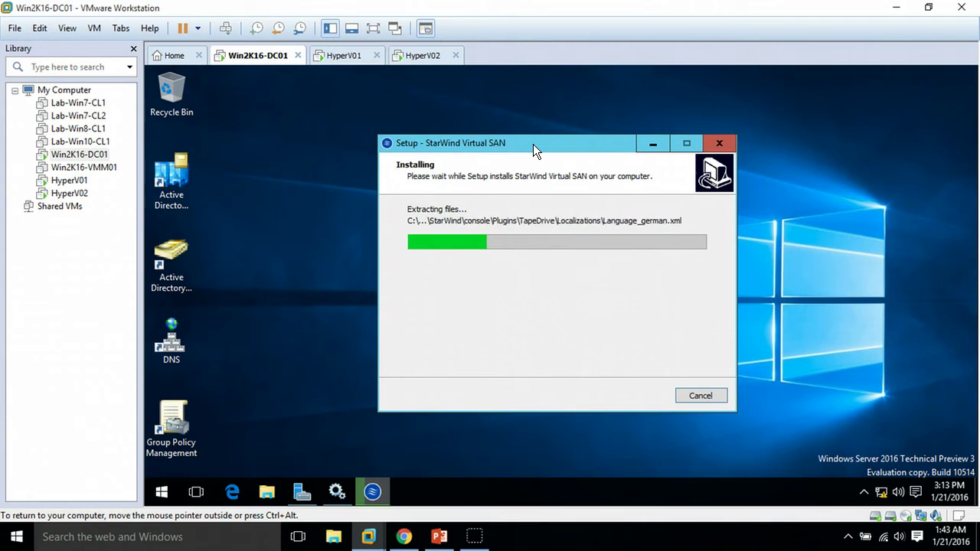
{"action": "left_click", "coordinate": [533, 144]}
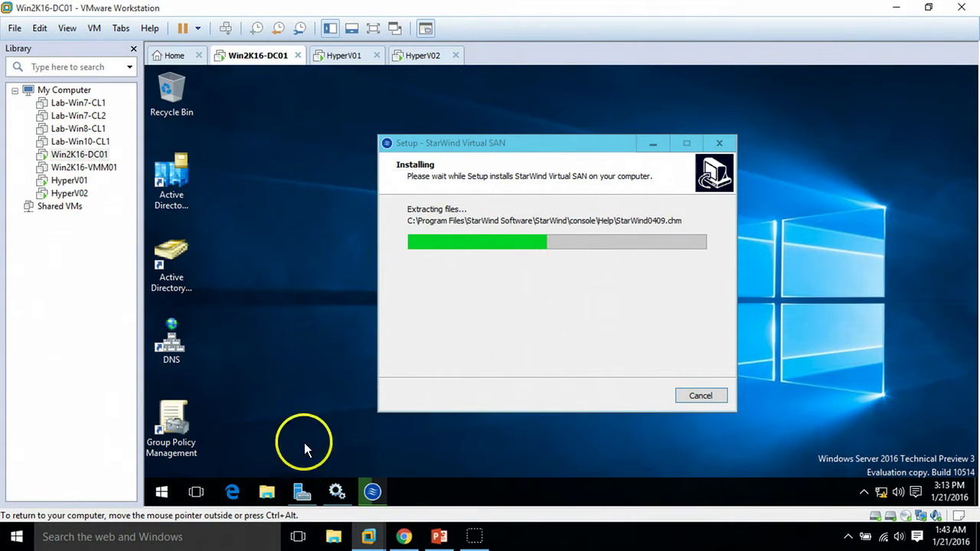
Step: Launch Computer Management from Server Manager's Tools menu
{"action": "left_click", "coordinate": [300, 491]}
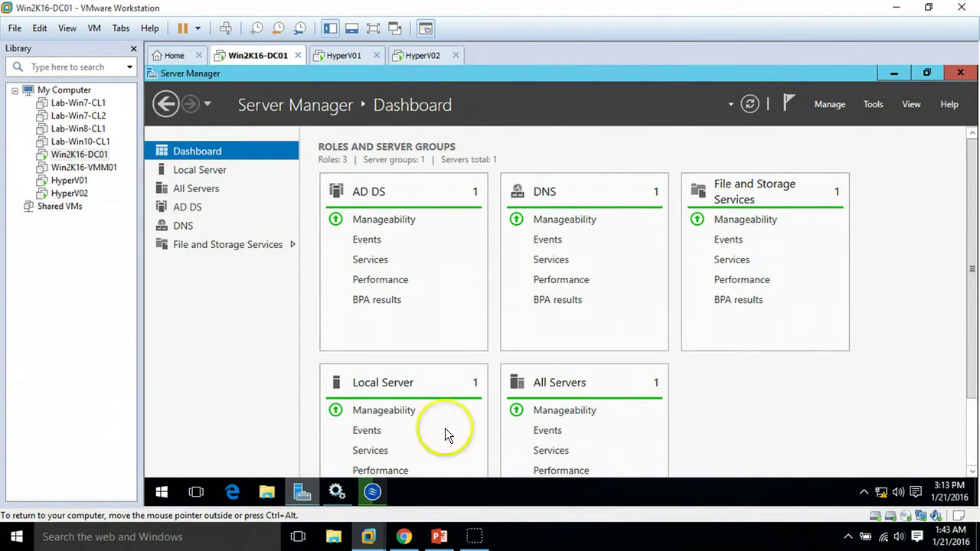
{"action": "left_click", "coordinate": [868, 110]}
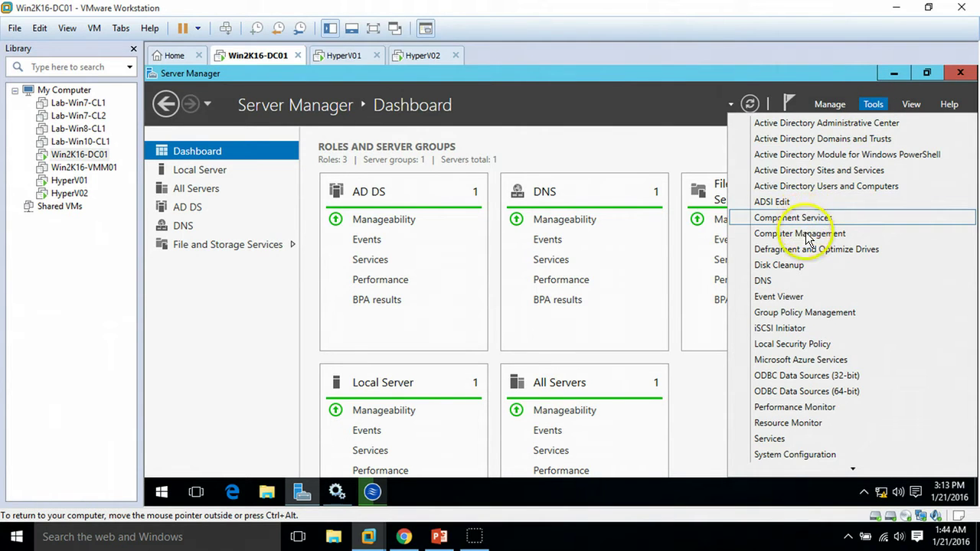
{"action": "left_click", "coordinate": [806, 234]}
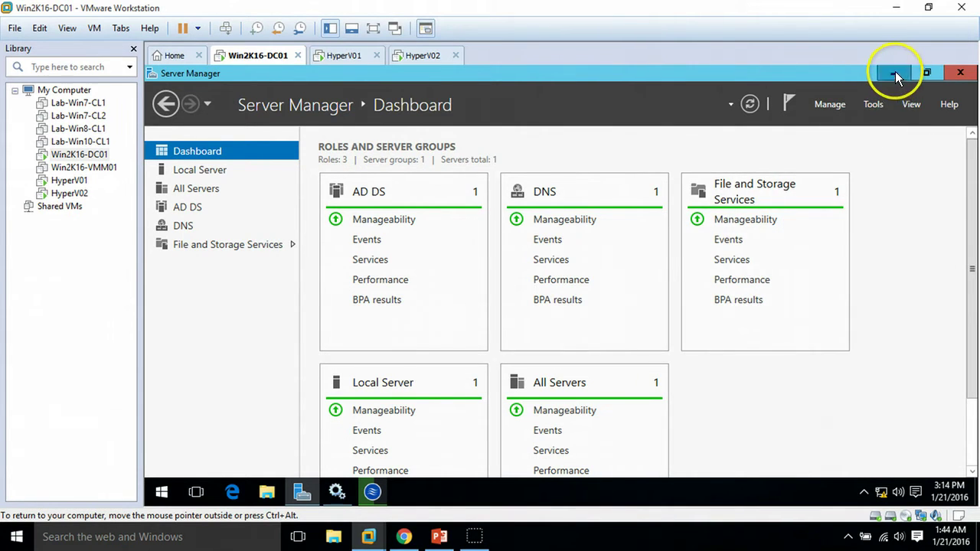
Step: Show Disk Management maximized, revealing the 1029.87 GB SAN (E:) volume on Disk 1, then open This PC
{"action": "left_click", "coordinate": [896, 74]}
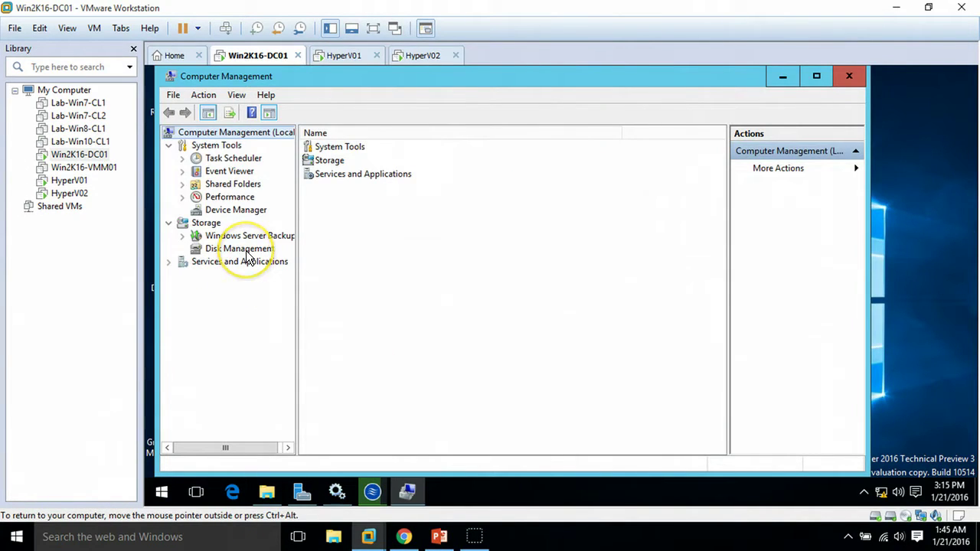
{"action": "left_click", "coordinate": [246, 251]}
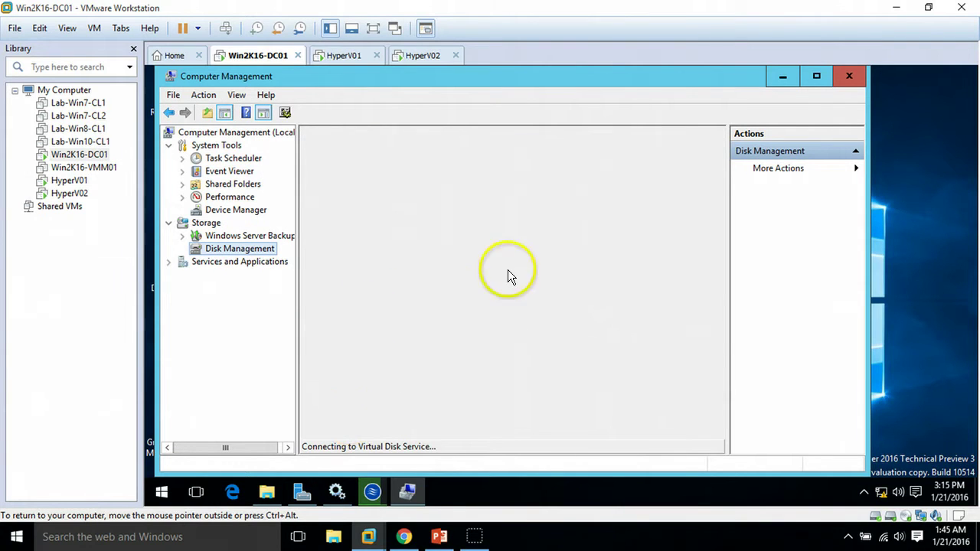
{"action": "double_click", "coordinate": [643, 76]}
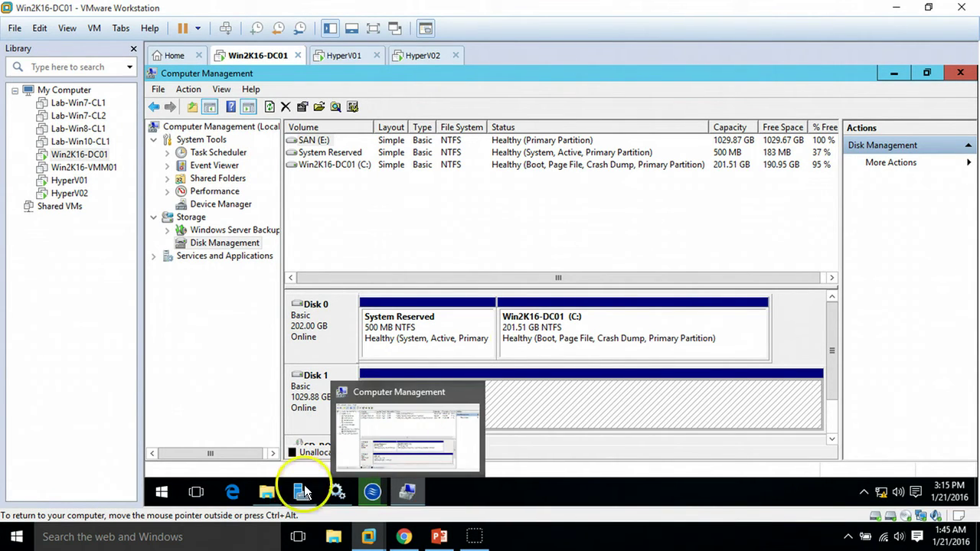
{"action": "left_click", "coordinate": [271, 496]}
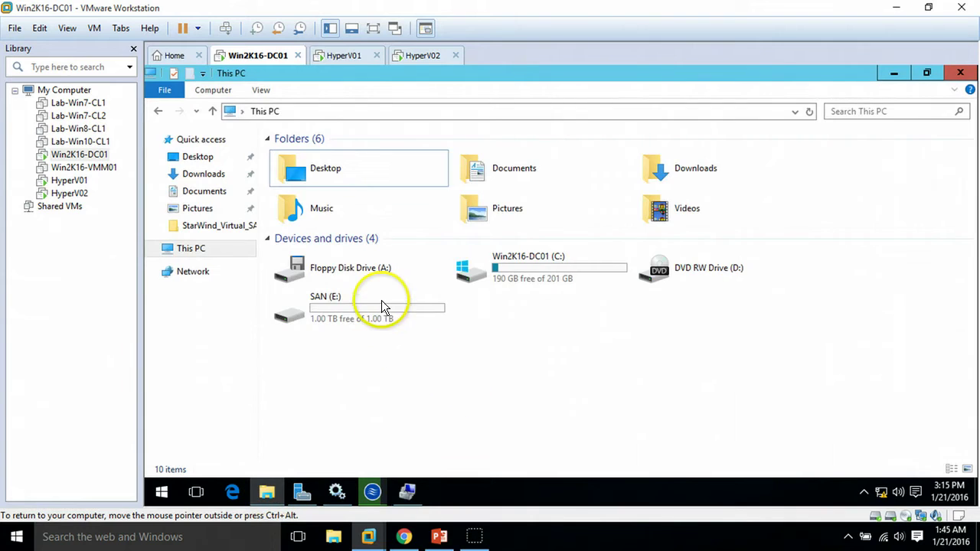
Step: Open SAN (E:) to confirm it is empty, return to This PC, and hide Explorer and Computer Management
{"action": "double_click", "coordinate": [381, 303]}
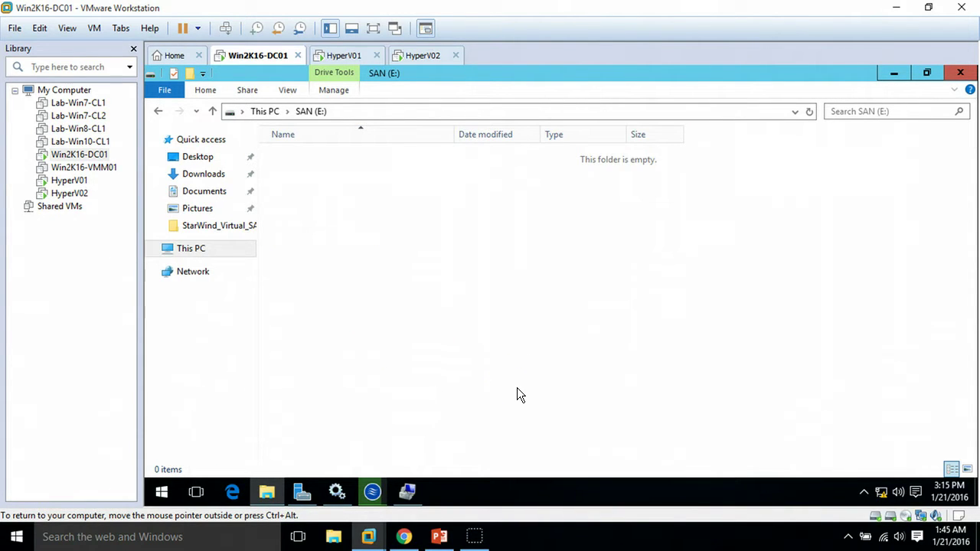
{"action": "left_click", "coordinate": [896, 71]}
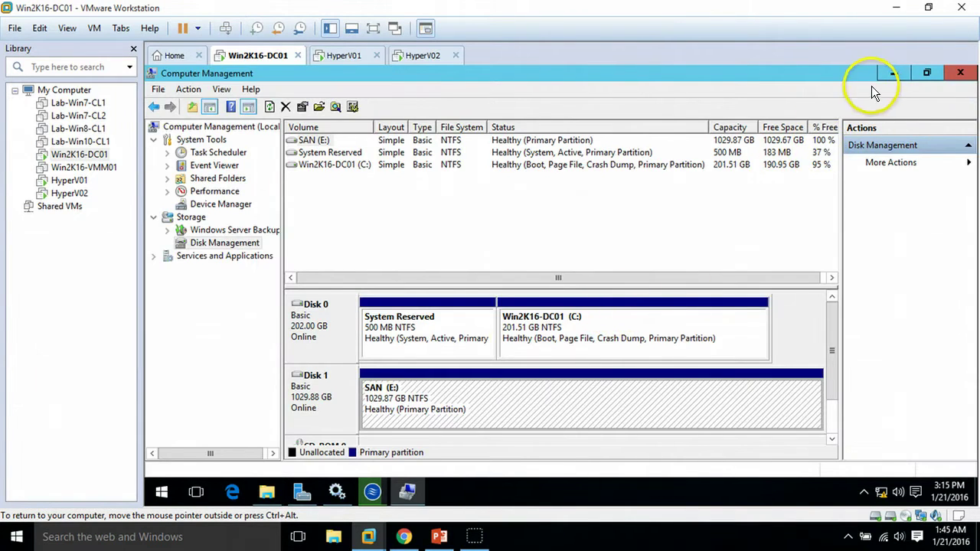
{"action": "left_click", "coordinate": [893, 75]}
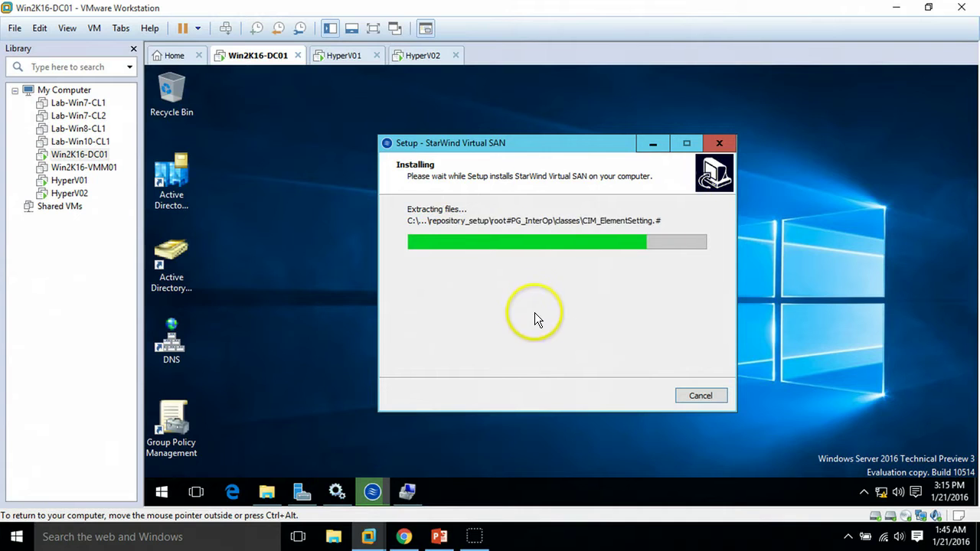
{"action": "left_click", "coordinate": [406, 489]}
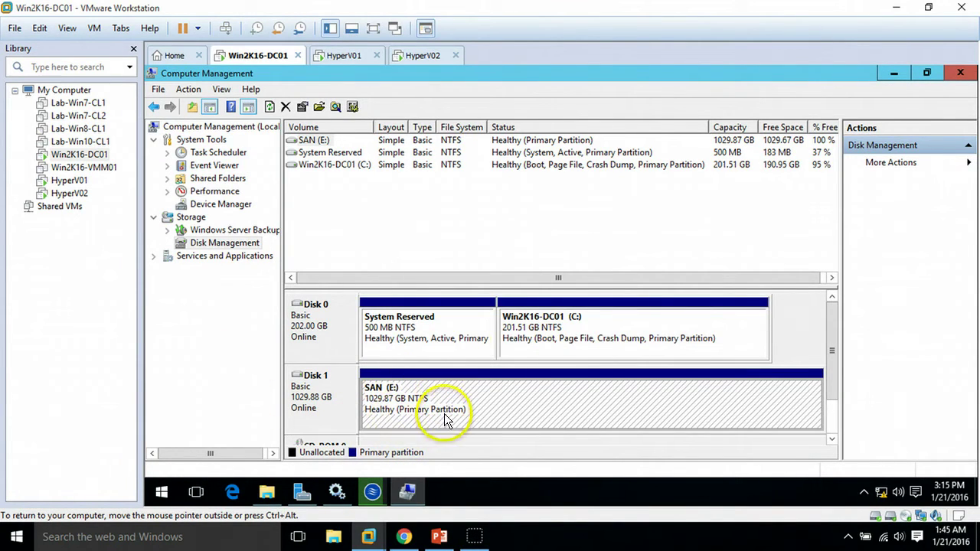
{"action": "left_click", "coordinate": [407, 492]}
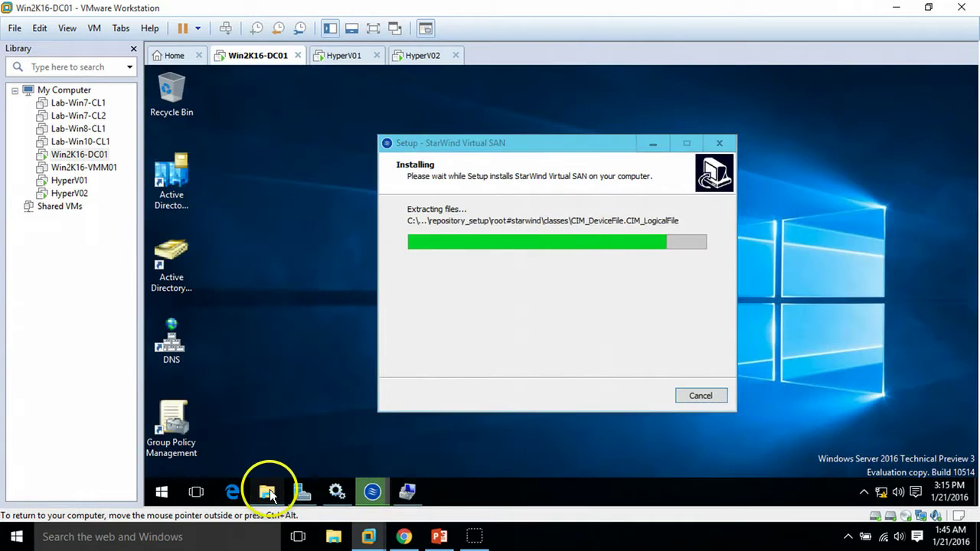
{"action": "left_click", "coordinate": [268, 492]}
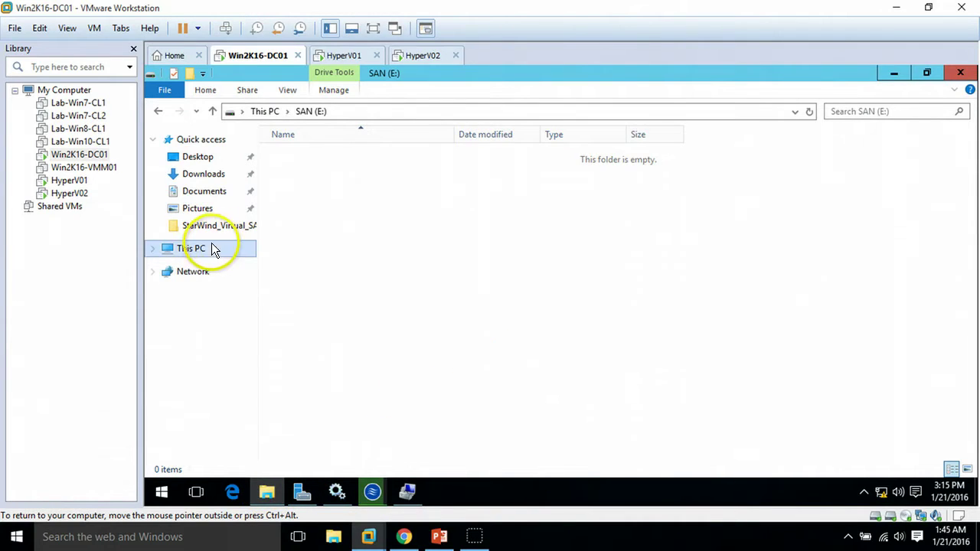
{"action": "left_click", "coordinate": [208, 249]}
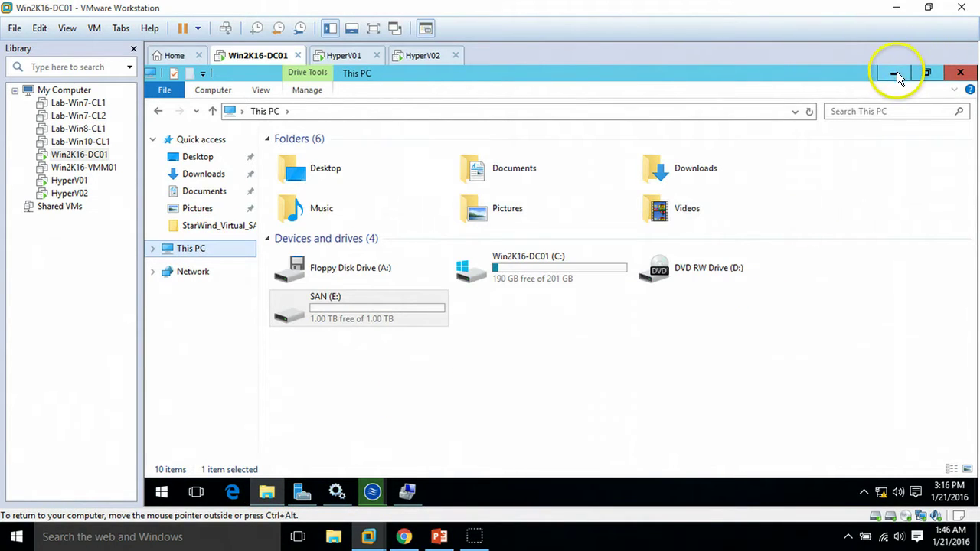
{"action": "left_click", "coordinate": [897, 72]}
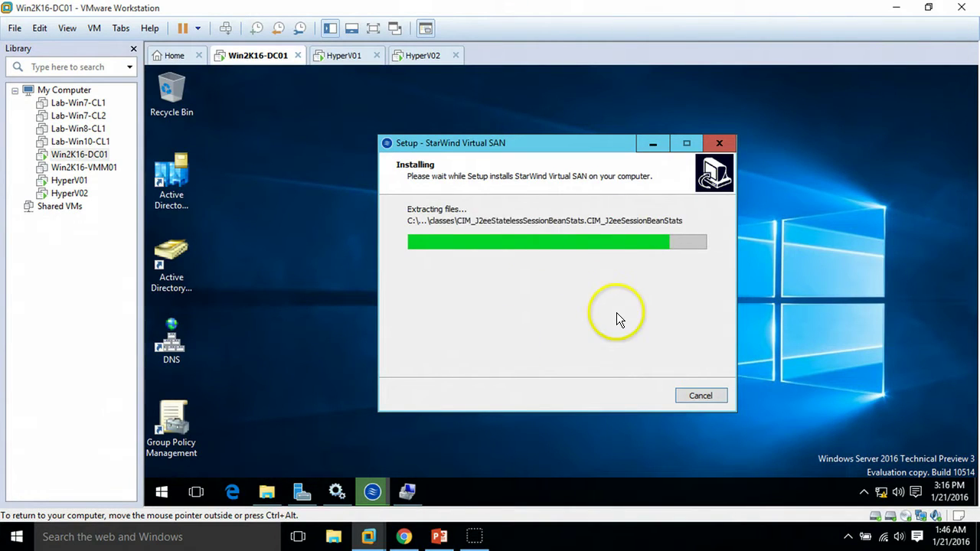
Step: Configure the SMI-S Agent with localhost as StorageSystemIPAddress and let setup finish
{"action": "left_click", "coordinate": [569, 392]}
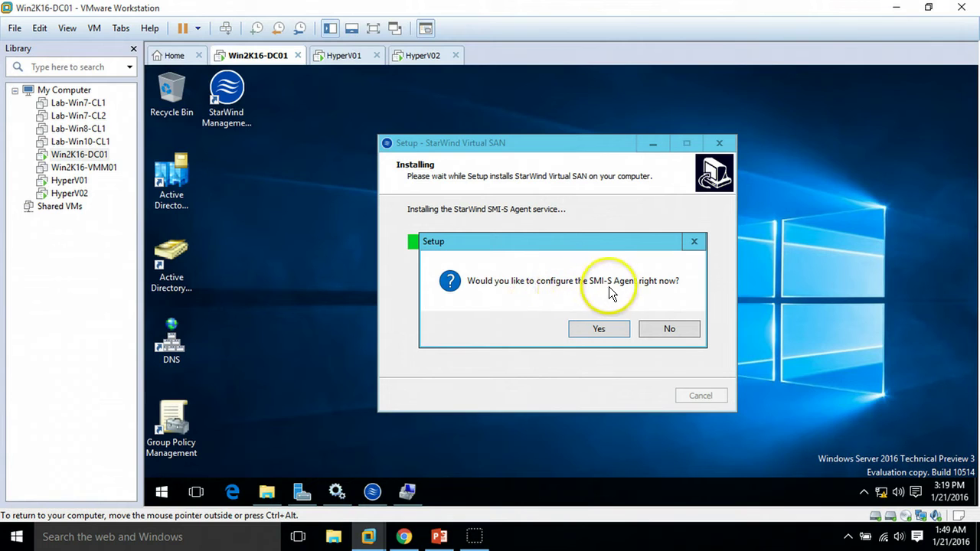
{"action": "left_click", "coordinate": [608, 331]}
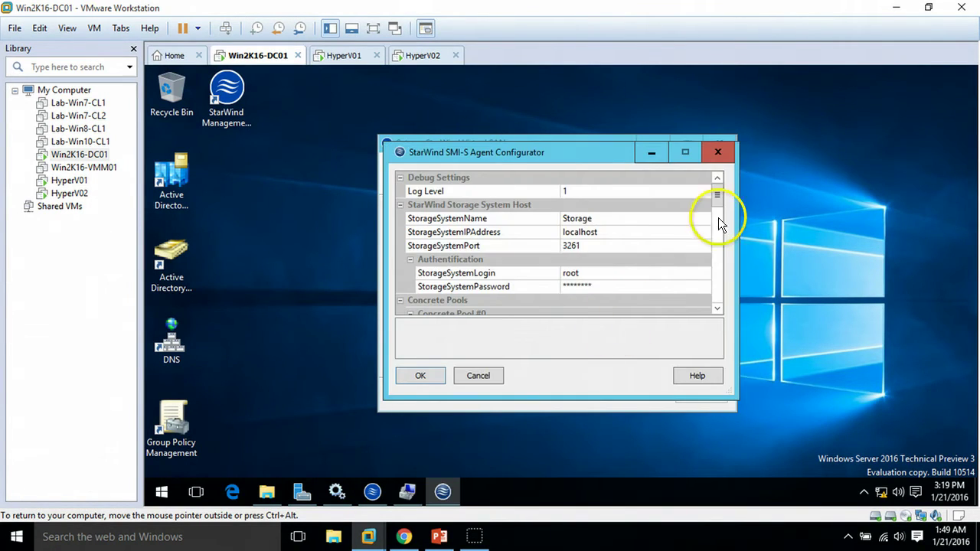
{"action": "mouse_move", "coordinate": [720, 194]}
{"action": "left_mouse_down"}
{"action": "mouse_move", "coordinate": [707, 303]}
{"action": "mouse_move", "coordinate": [722, 252]}
{"action": "mouse_move", "coordinate": [718, 203]}
{"action": "left_mouse_up"}
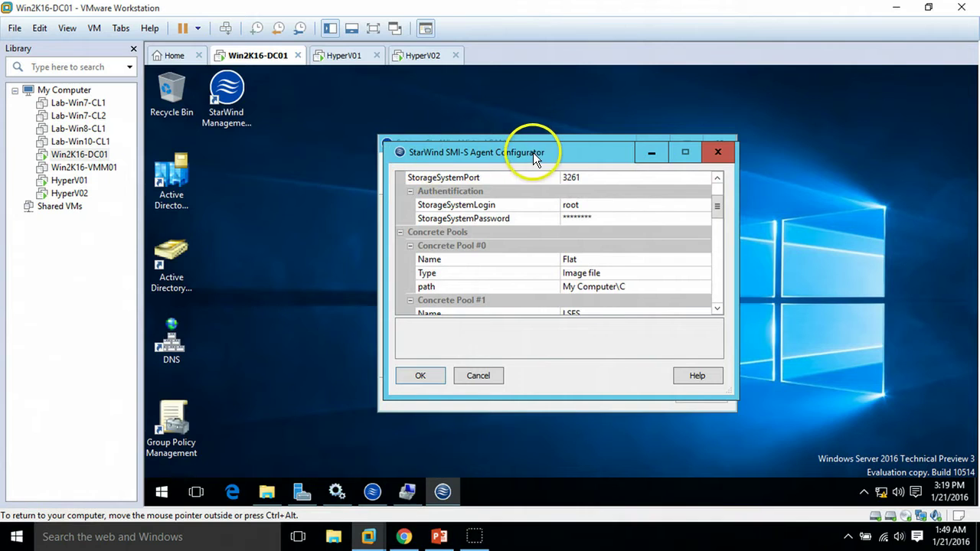
{"action": "left_click", "coordinate": [719, 187]}
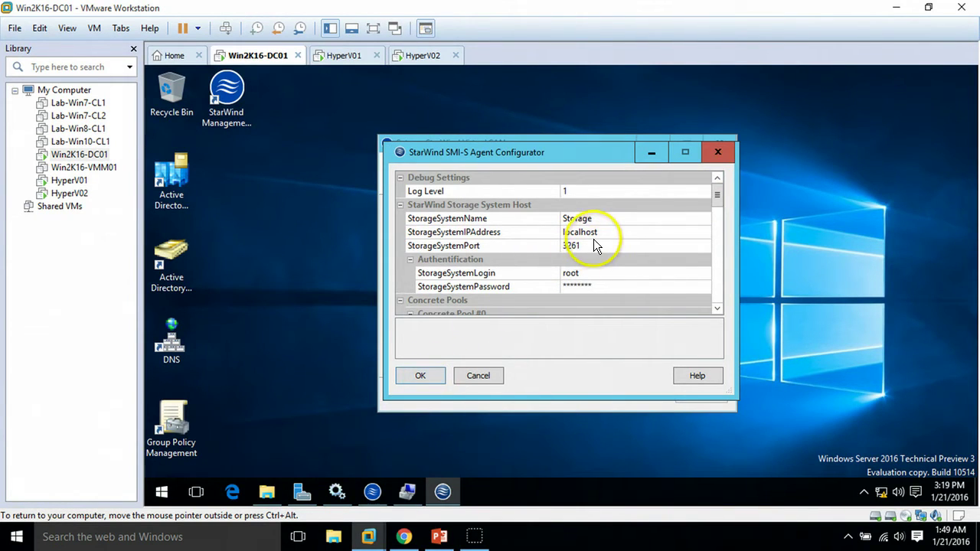
{"action": "left_click", "coordinate": [620, 231]}
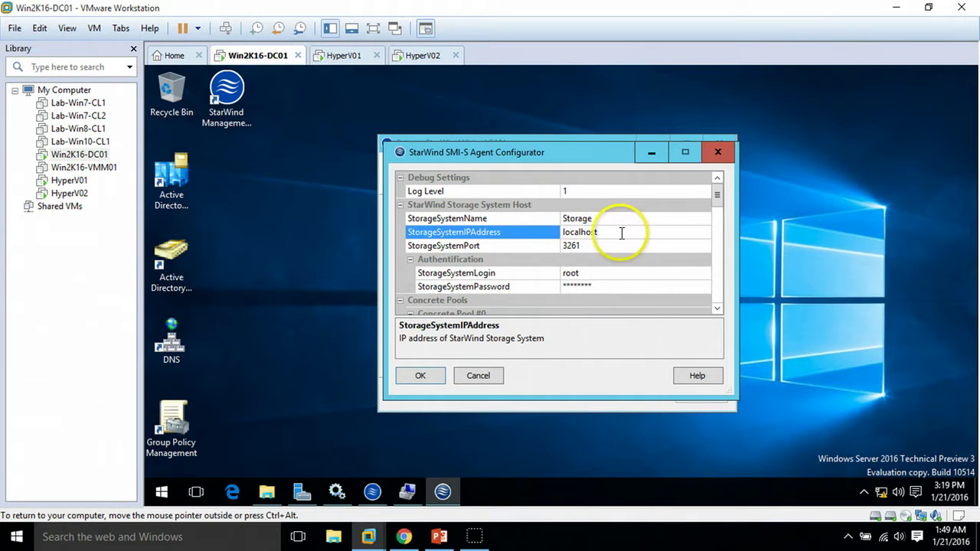
{"action": "left_click", "coordinate": [420, 375]}
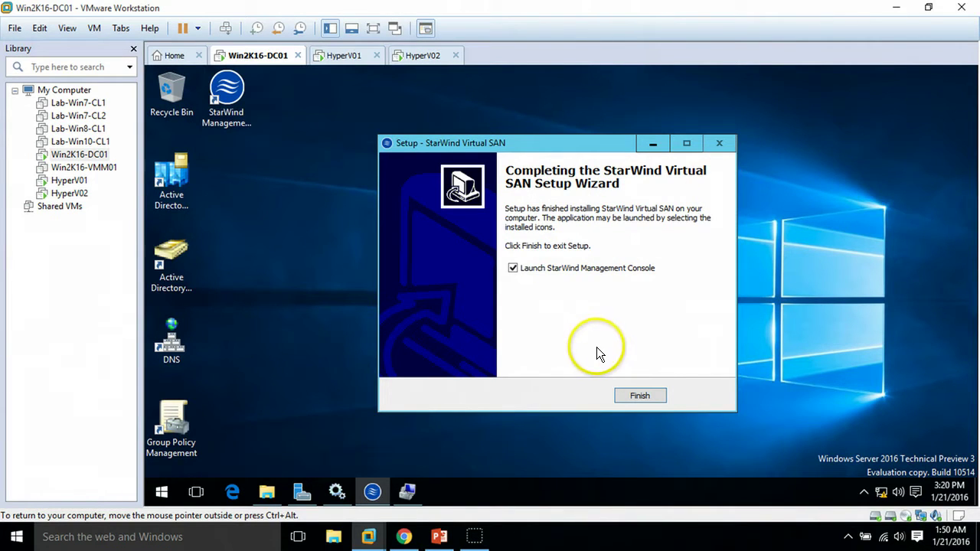
Step: Finish setup, open the StarWind Management Console, and browse drive E for the storage pool
{"action": "left_click", "coordinate": [648, 396]}
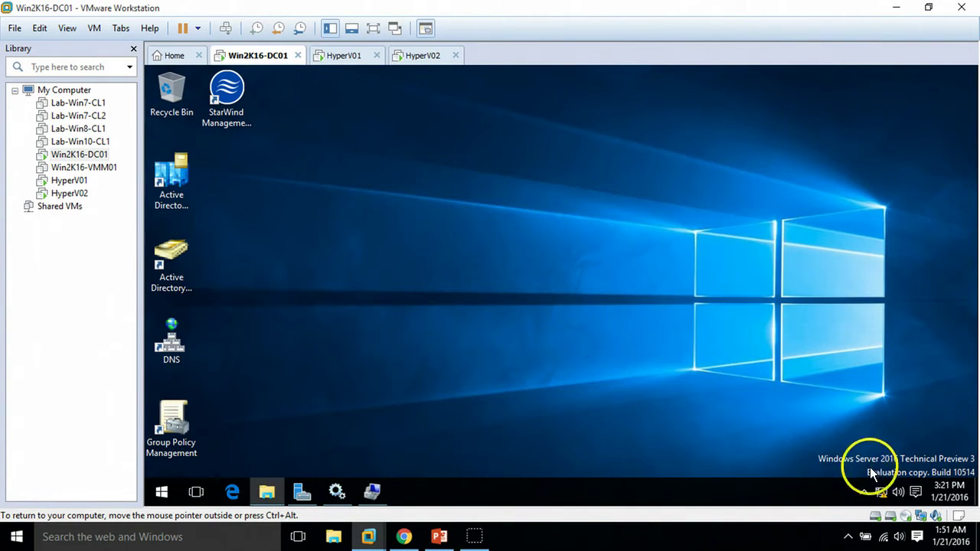
{"action": "double_click", "coordinate": [861, 495]}
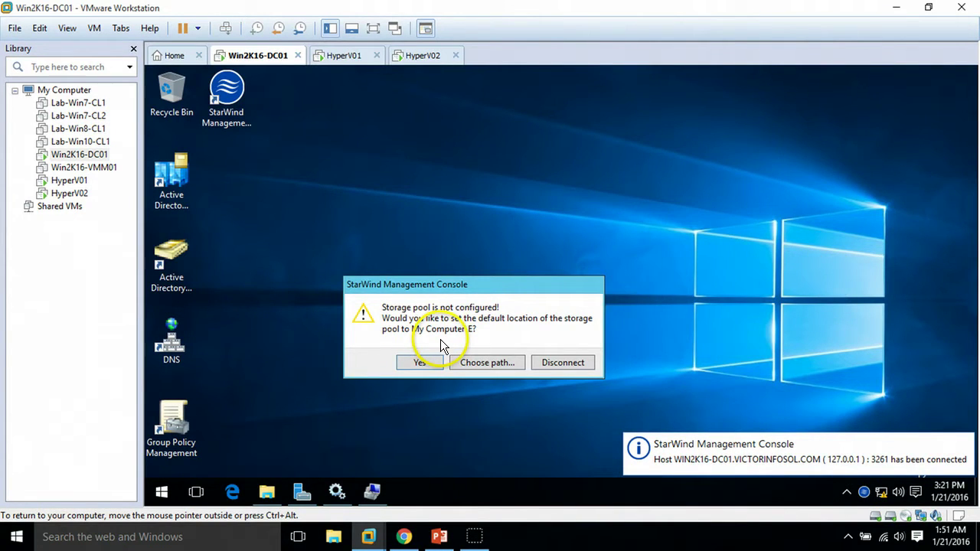
{"action": "left_click", "coordinate": [489, 365]}
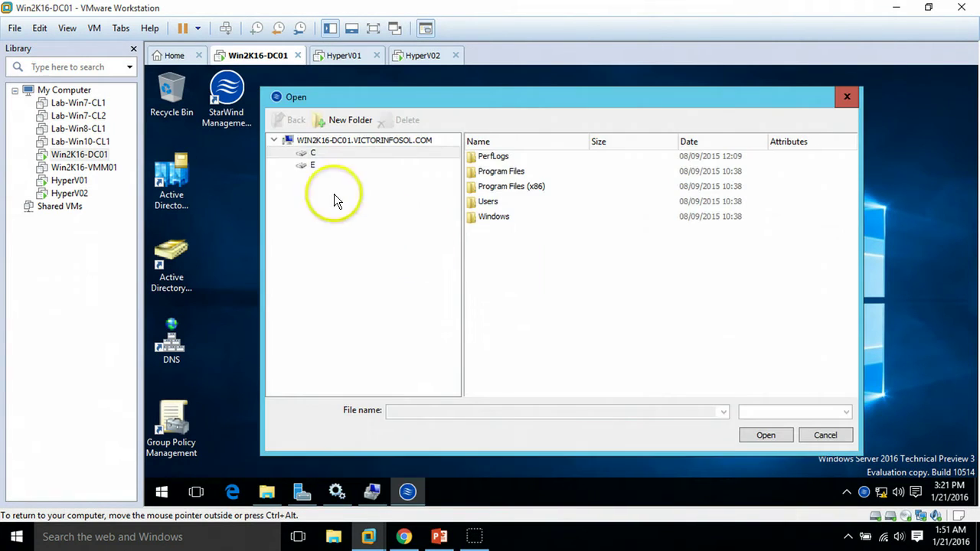
{"action": "left_click", "coordinate": [310, 164]}
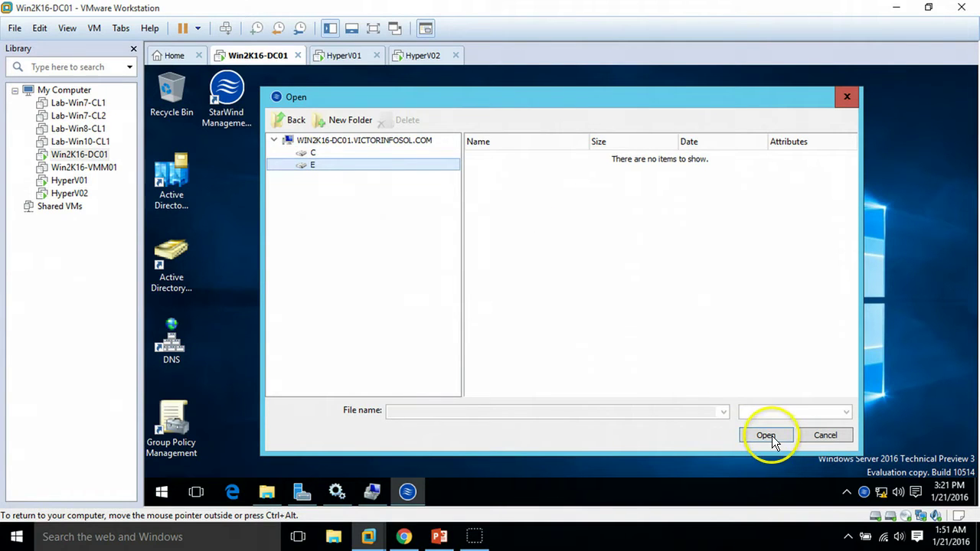
{"action": "left_click", "coordinate": [766, 435]}
Step: Refresh SAN (E:) to confirm it is empty, return to This PC, and reopen StarWind from the tray
{"action": "left_click", "coordinate": [265, 491]}
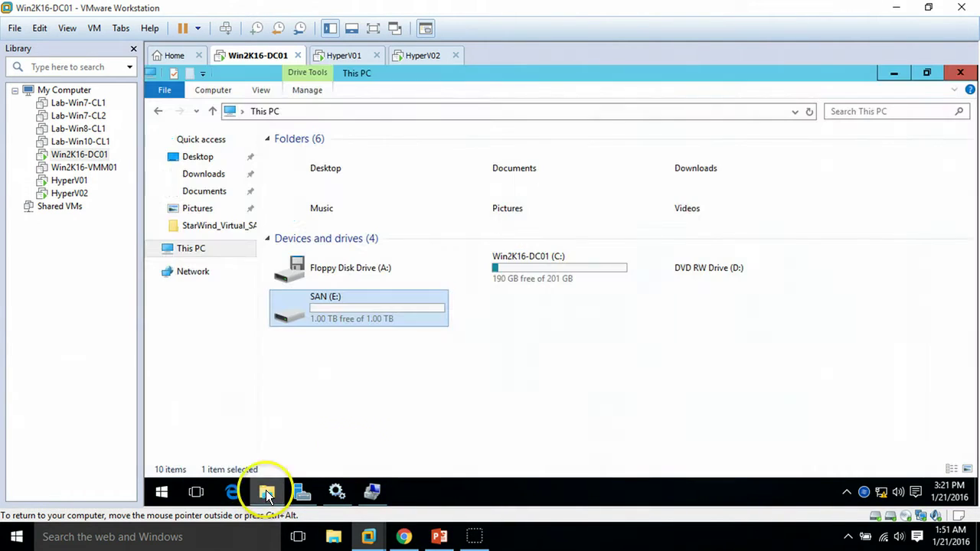
{"action": "double_click", "coordinate": [359, 314]}
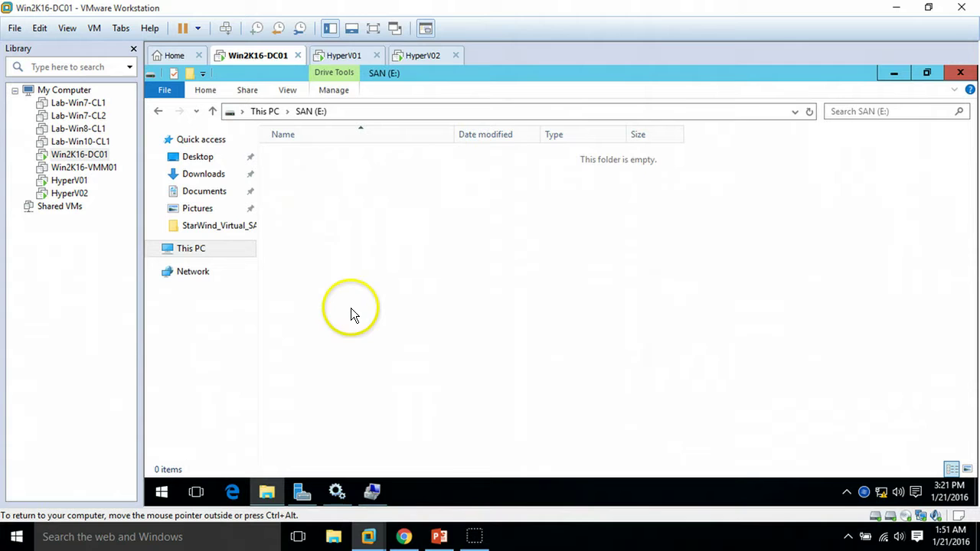
{"action": "right_click", "coordinate": [404, 216]}
{"action": "left_click", "coordinate": [452, 274]}
{"action": "right_click", "coordinate": [356, 229]}
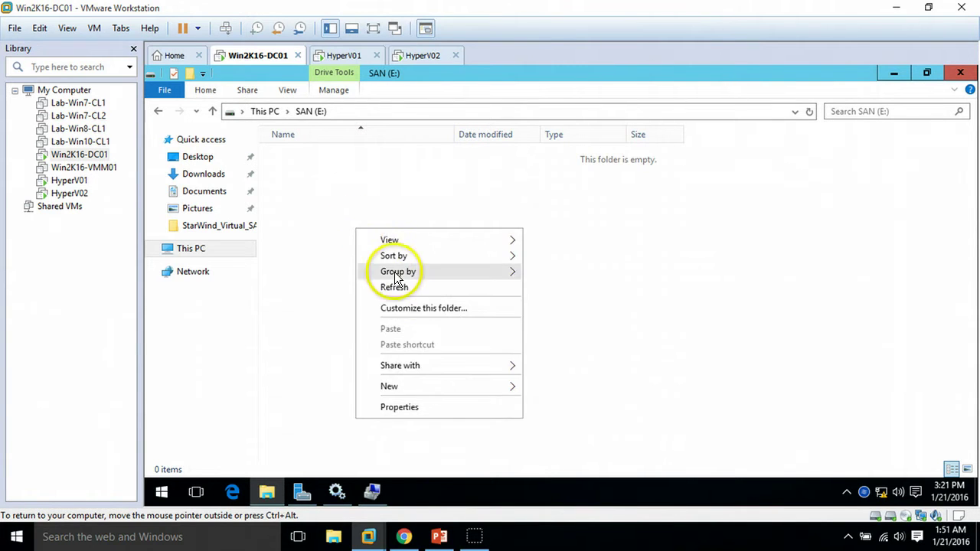
{"action": "left_click", "coordinate": [399, 287]}
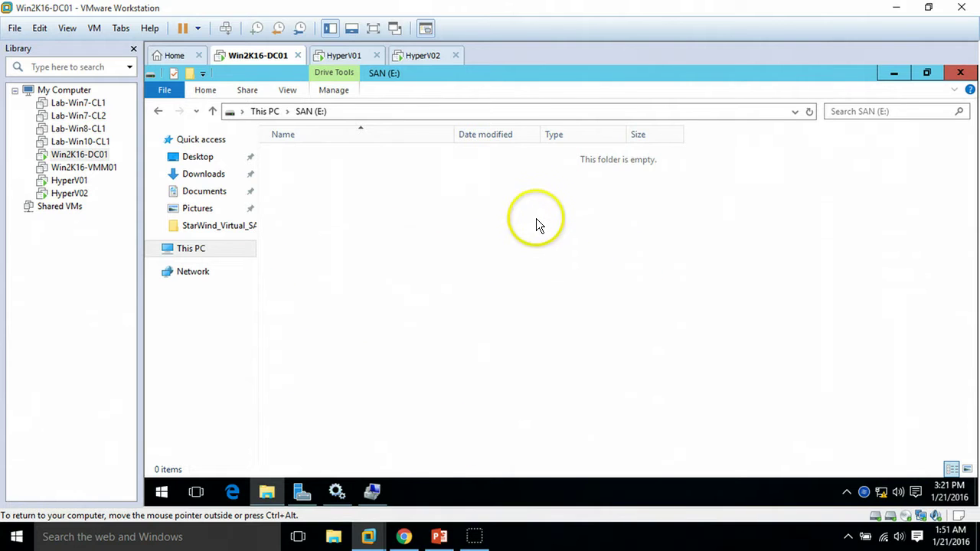
{"action": "left_click", "coordinate": [188, 249]}
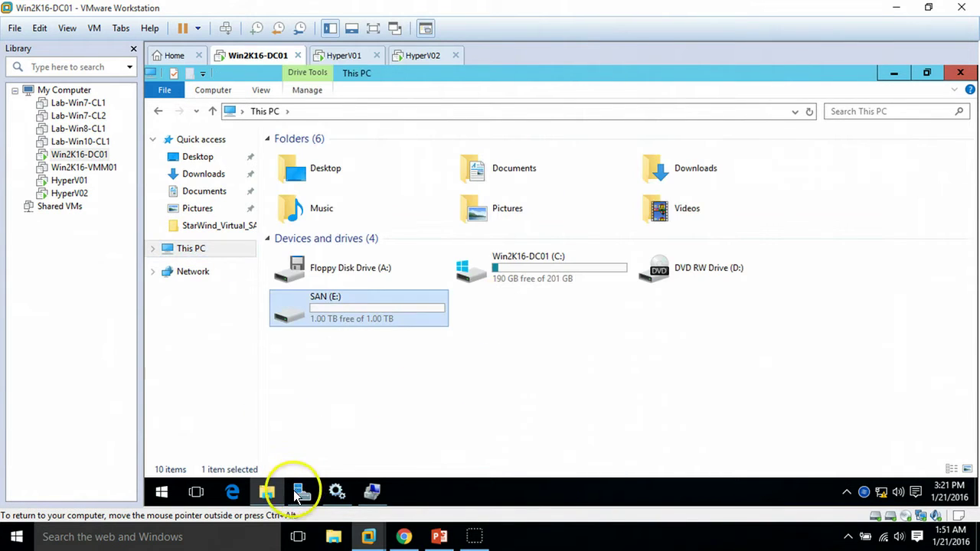
{"action": "left_click", "coordinate": [268, 492]}
{"action": "left_click", "coordinate": [846, 491]}
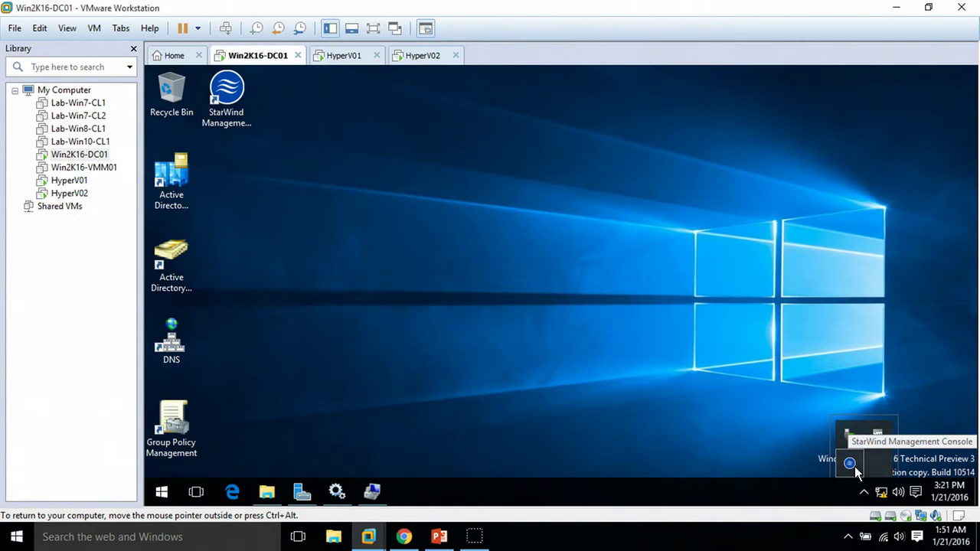
{"action": "double_click", "coordinate": [851, 464]}
Step: Maximize the StarWind console, select the WIN2K16-DC01.VICTORINFOSOL.COM server, and start the Add Device wizard
{"action": "left_click", "coordinate": [733, 96]}
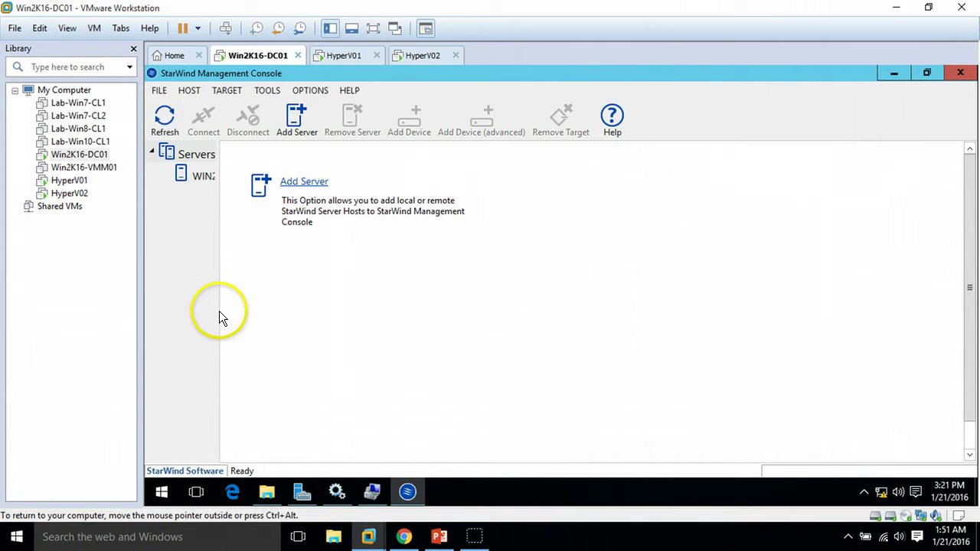
{"action": "left_click_drag", "start_coordinate": [219, 302], "coordinate": [370, 282]}
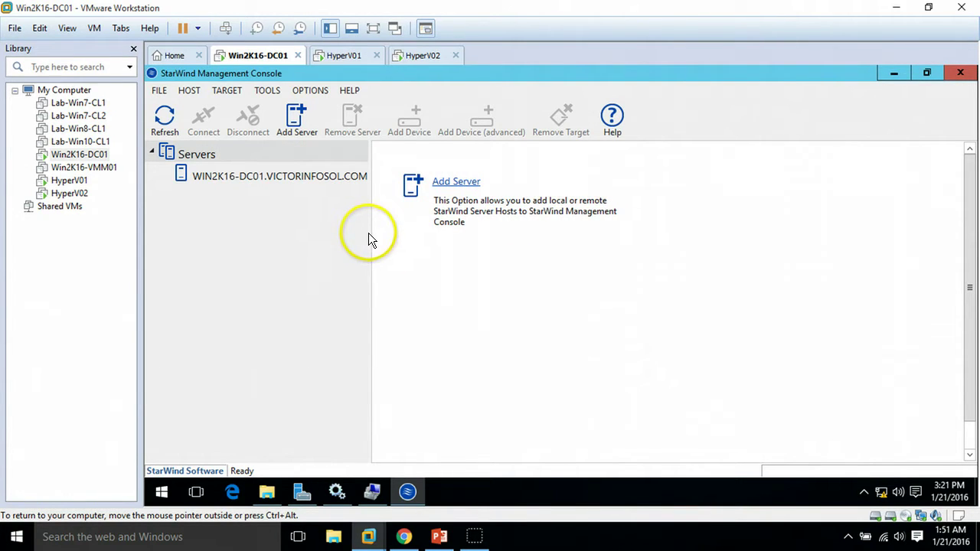
{"action": "left_click_drag", "start_coordinate": [369, 233], "coordinate": [300, 242]}
{"action": "left_click", "coordinate": [227, 177]}
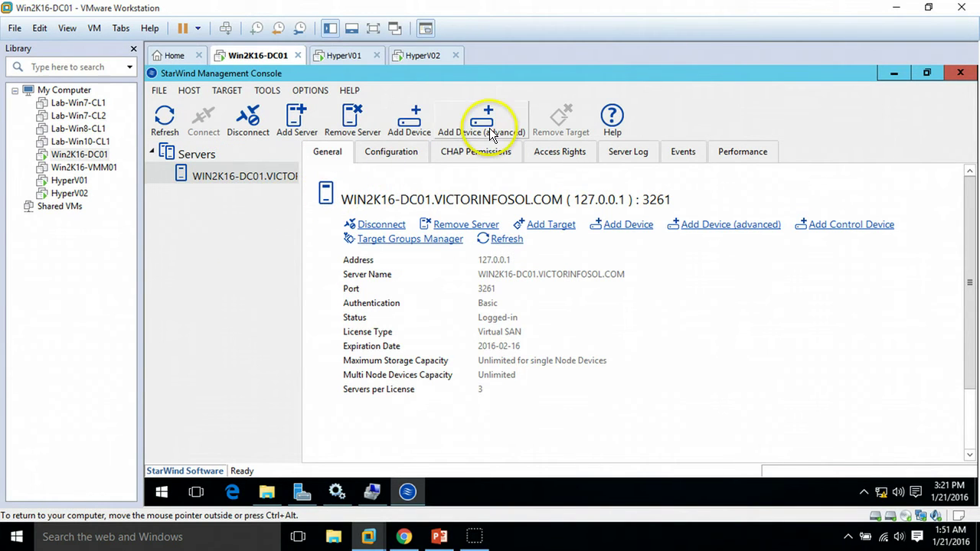
{"action": "left_click", "coordinate": [490, 132]}
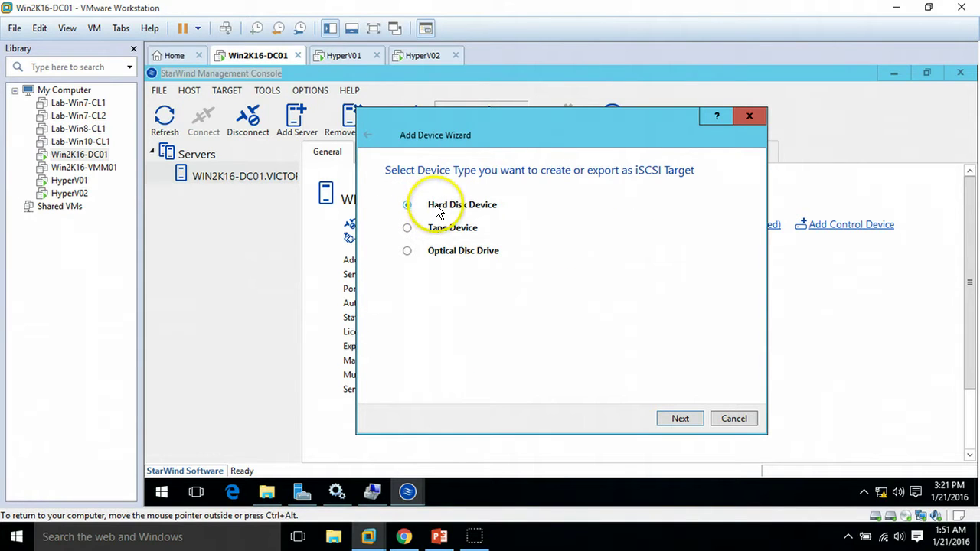
Step: Choose Hard Disk > Virtual Disk and name the new StarWind disk Disk01
{"action": "left_click", "coordinate": [679, 420]}
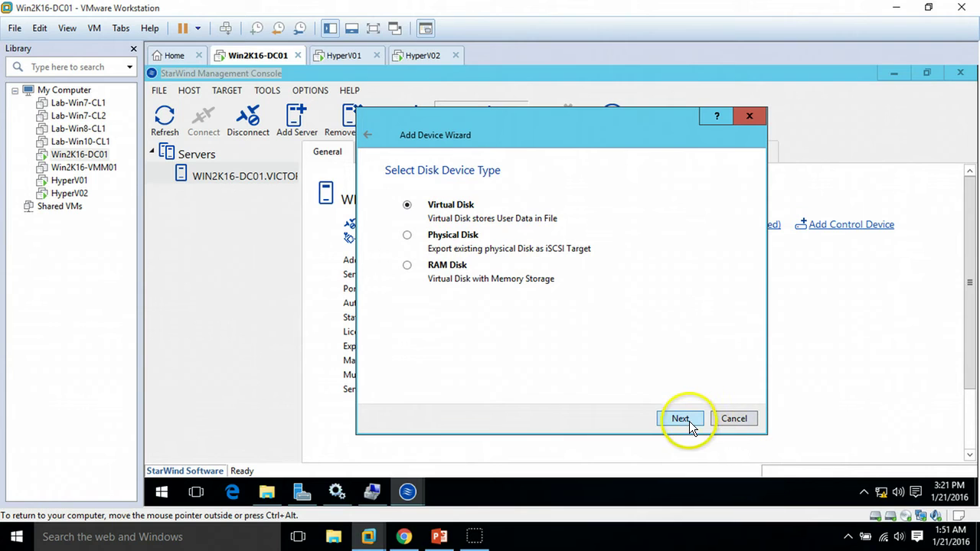
{"action": "left_click", "coordinate": [681, 420]}
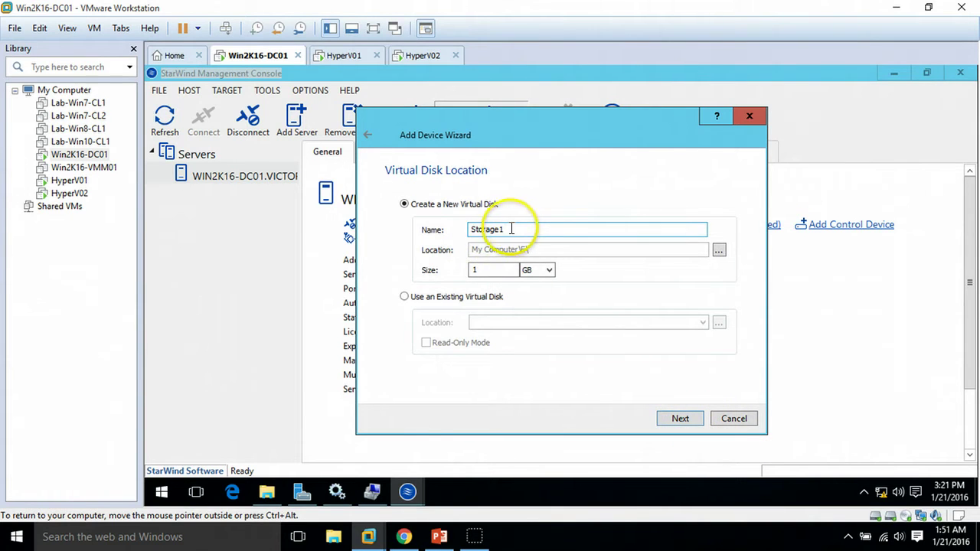
{"action": "left_click_drag", "start_coordinate": [511, 229], "coordinate": [428, 247]}
{"action": "type", "text": "Dis"}
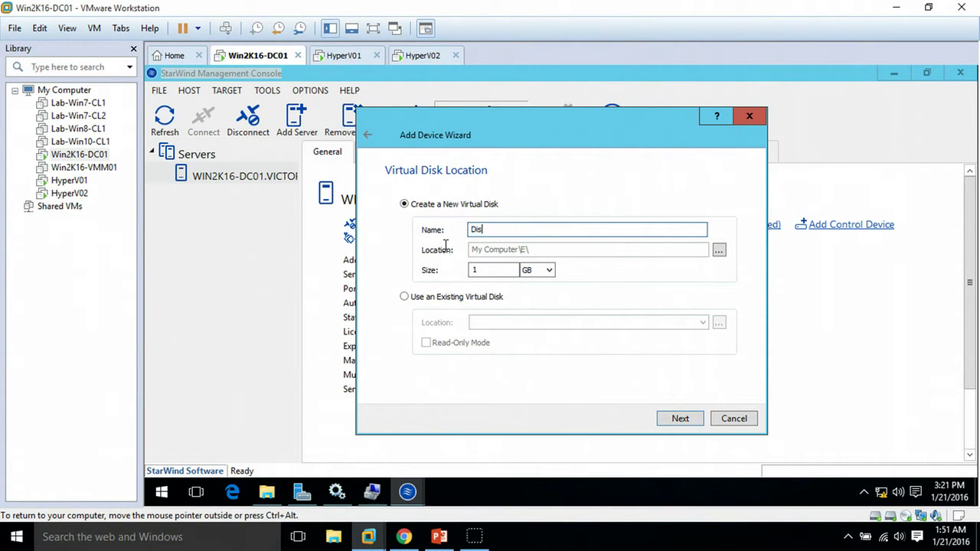
{"action": "type", "text": "k01"}
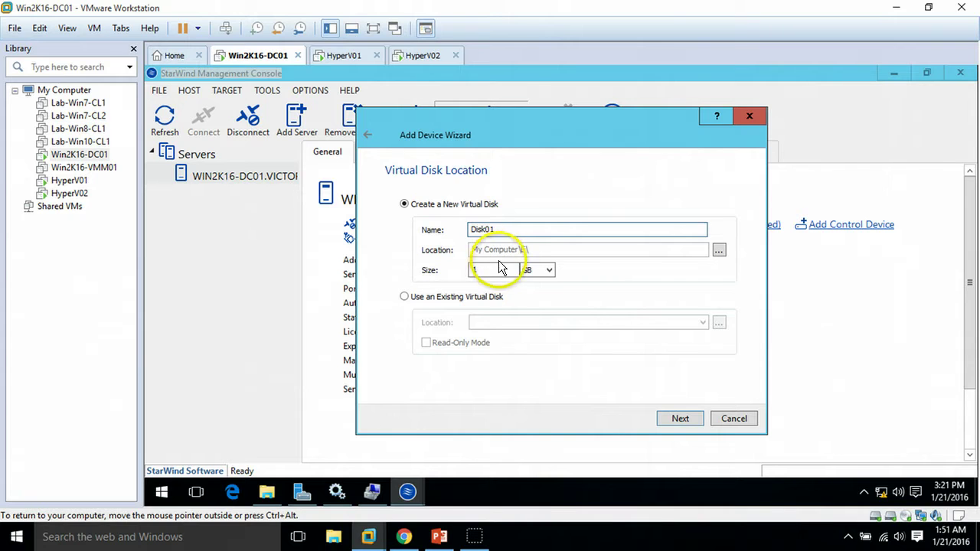
{"action": "left_click", "coordinate": [506, 267]}
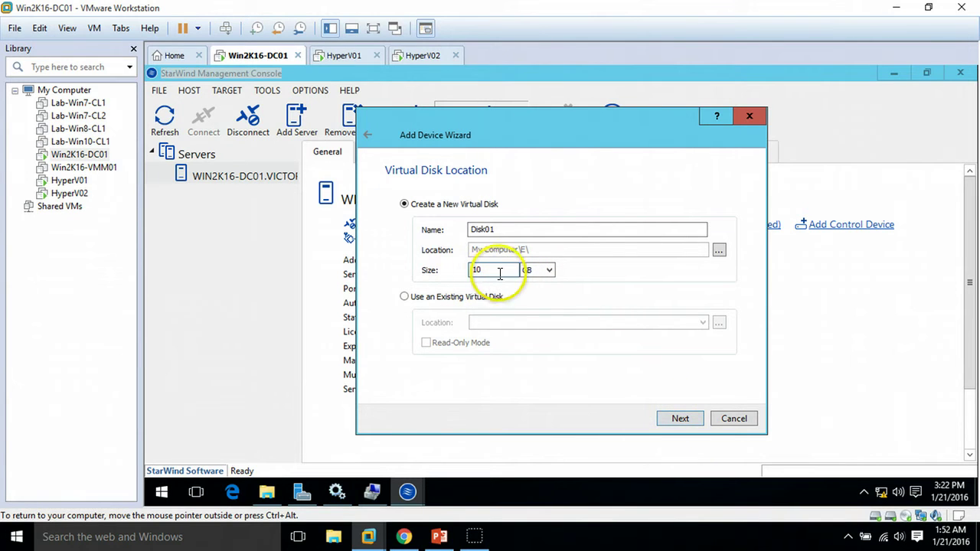
Step: Accept the 10 GB size, thick-provisioned 512-byte sectors and write-back RAM cache, with no flash cache
{"action": "left_click", "coordinate": [680, 419]}
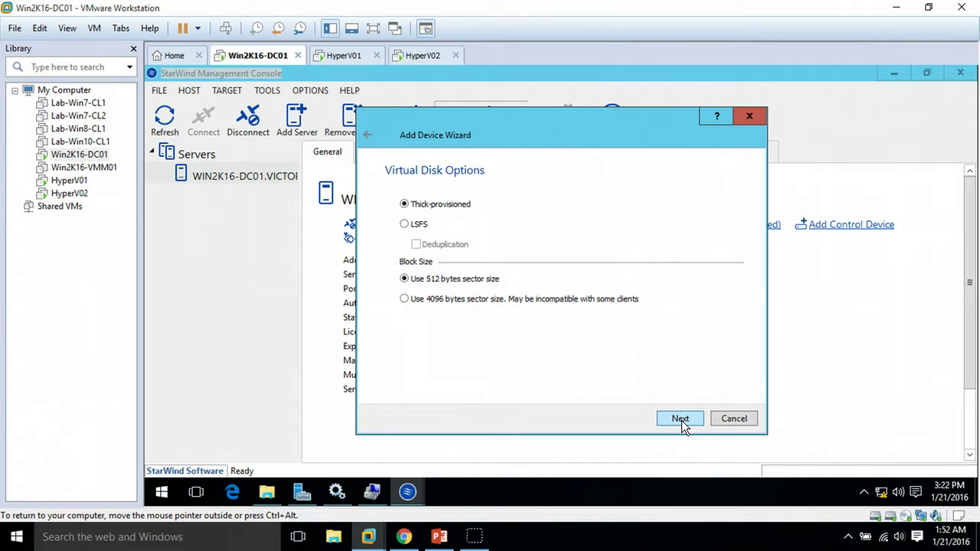
{"action": "left_click", "coordinate": [681, 418]}
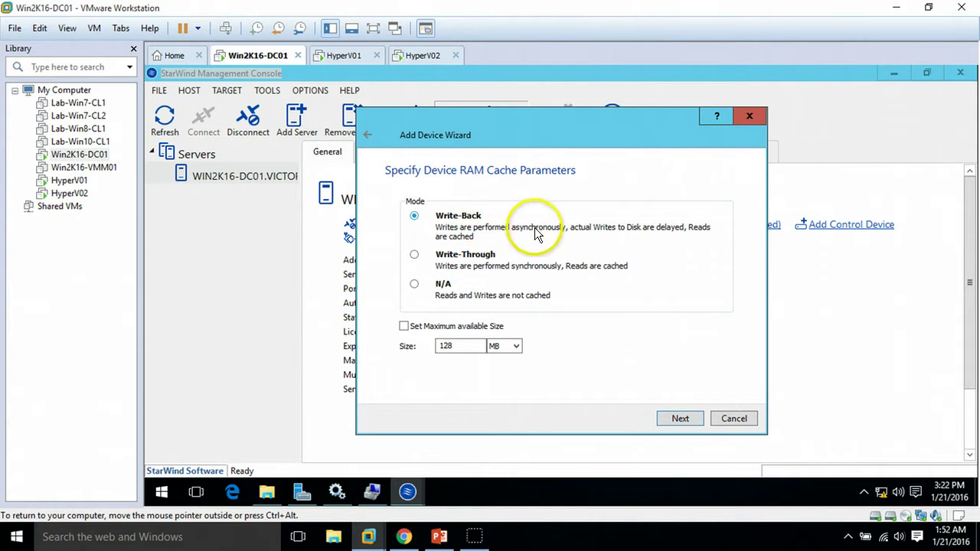
{"action": "left_click", "coordinate": [681, 419]}
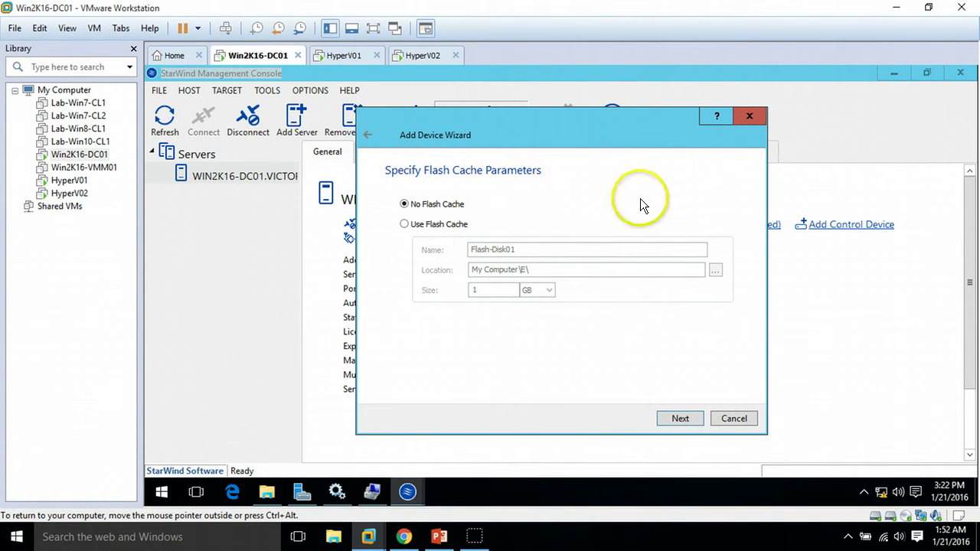
{"action": "left_click", "coordinate": [681, 417]}
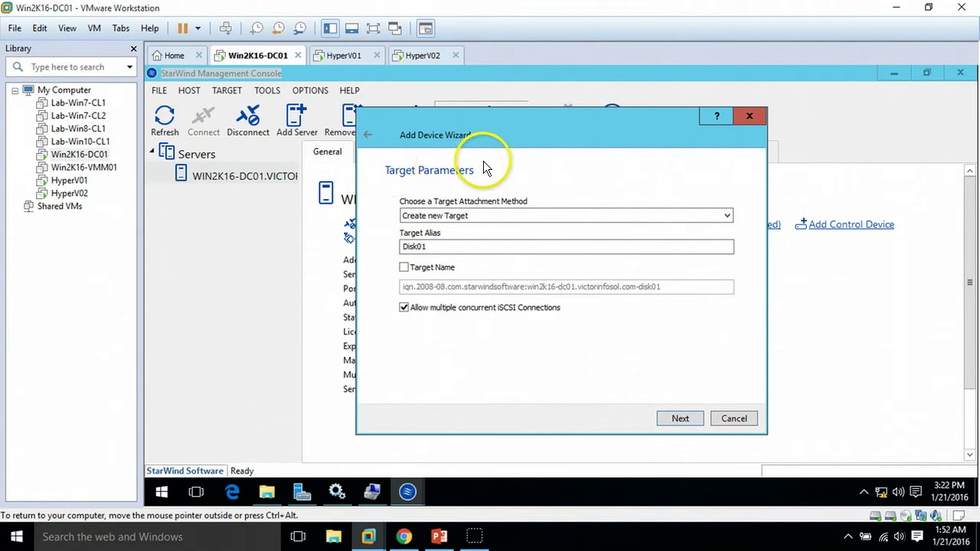
Step: Attach Disk01 to a new iSCSI target with alias Disk01, create it, and close the wizard
{"action": "left_click", "coordinate": [477, 215]}
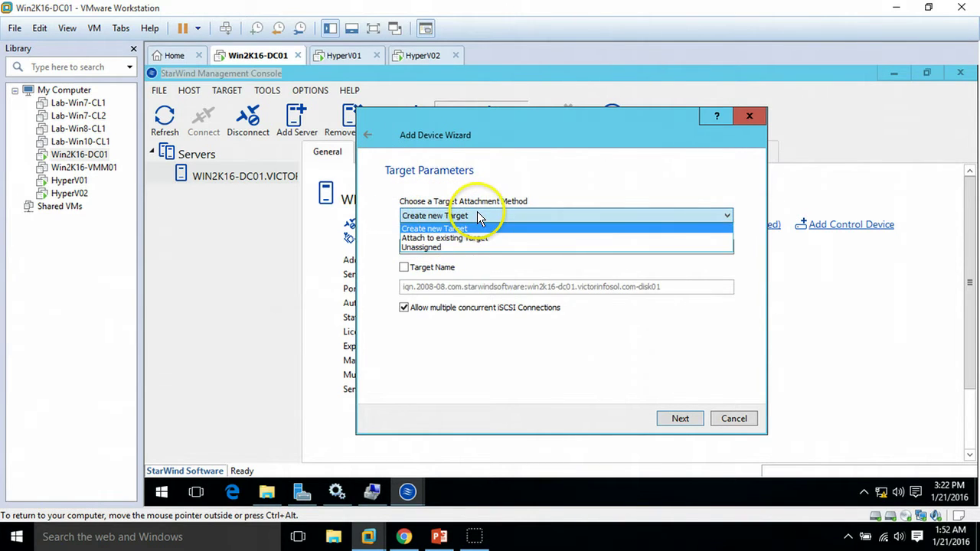
{"action": "left_click", "coordinate": [483, 226]}
{"action": "left_click_drag", "start_coordinate": [431, 246], "coordinate": [355, 260]}
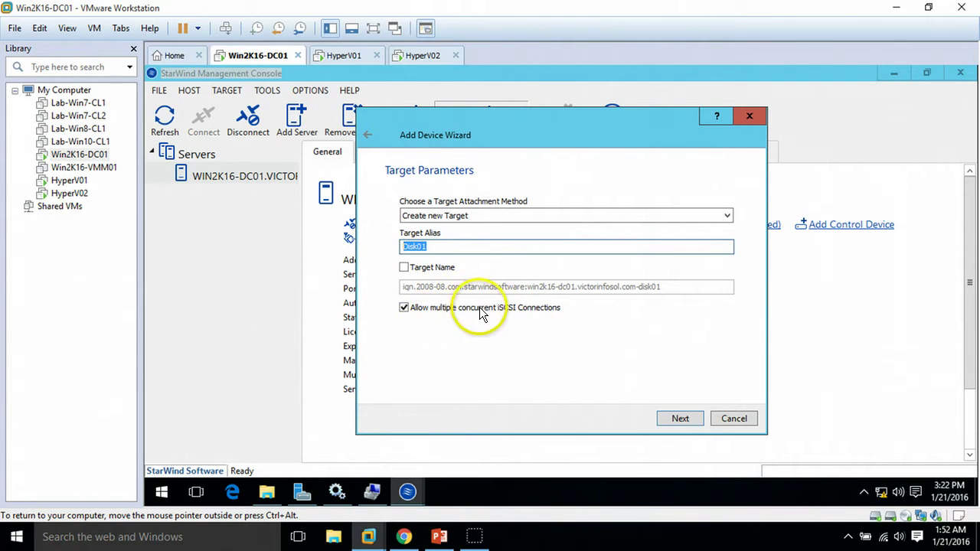
{"action": "left_click", "coordinate": [681, 419]}
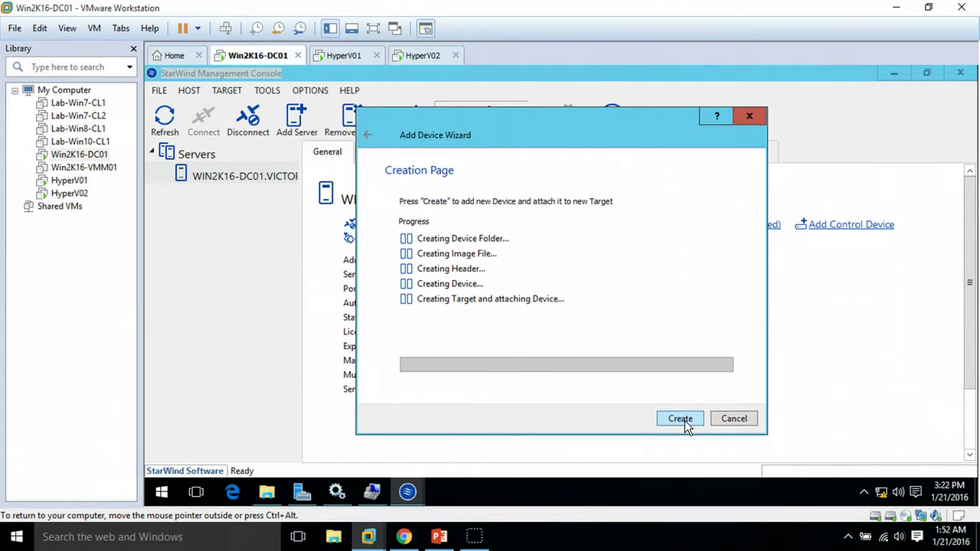
{"action": "left_click", "coordinate": [679, 419]}
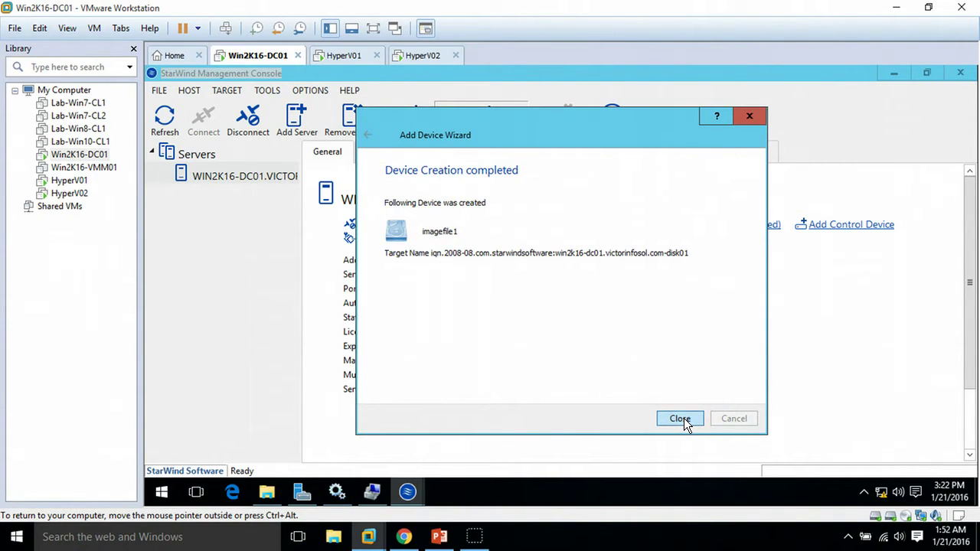
{"action": "left_click", "coordinate": [682, 419]}
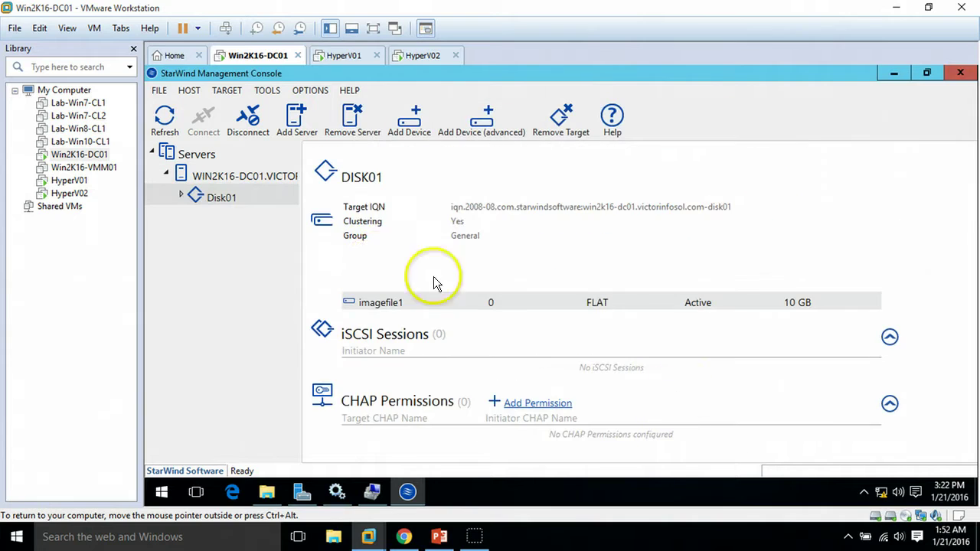
Step: Add a second StarWind virtual disk named Disk02 with a size of 200 GB
{"action": "left_click", "coordinate": [493, 116]}
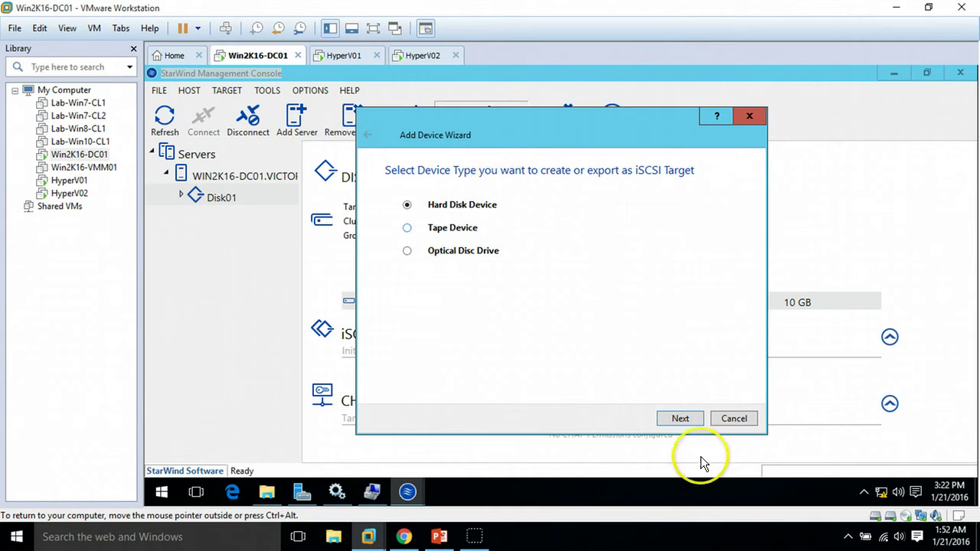
{"action": "left_click", "coordinate": [690, 419]}
{"action": "left_click", "coordinate": [693, 420]}
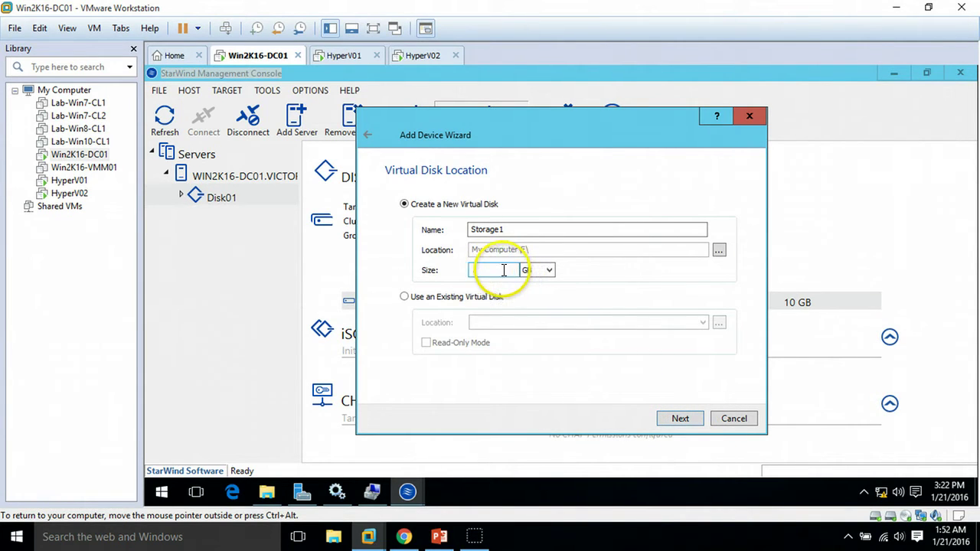
{"action": "left_click_drag", "start_coordinate": [536, 228], "coordinate": [494, 230]}
{"action": "left_click_drag", "start_coordinate": [400, 246], "coordinate": [398, 253]}
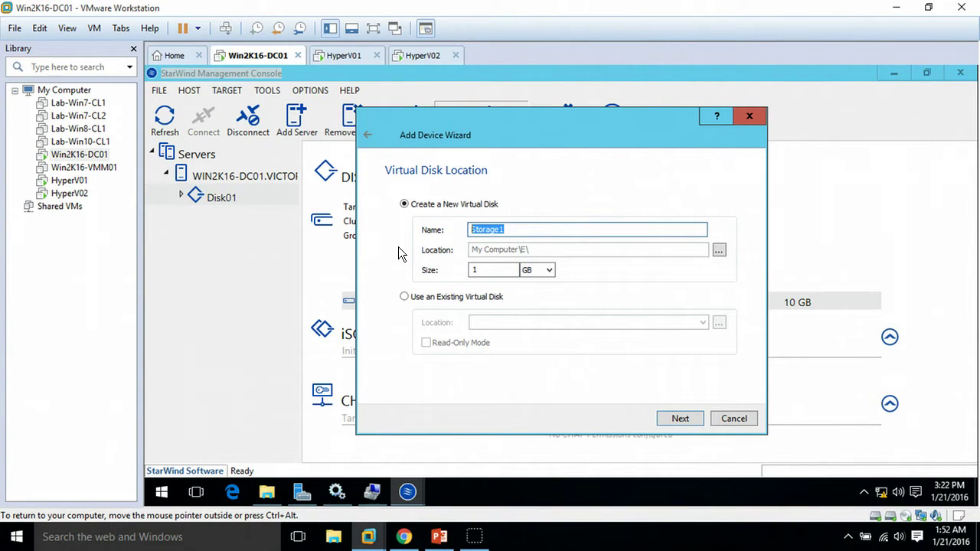
{"action": "type", "text": "Disk02"}
{"action": "left_click", "coordinate": [502, 265]}
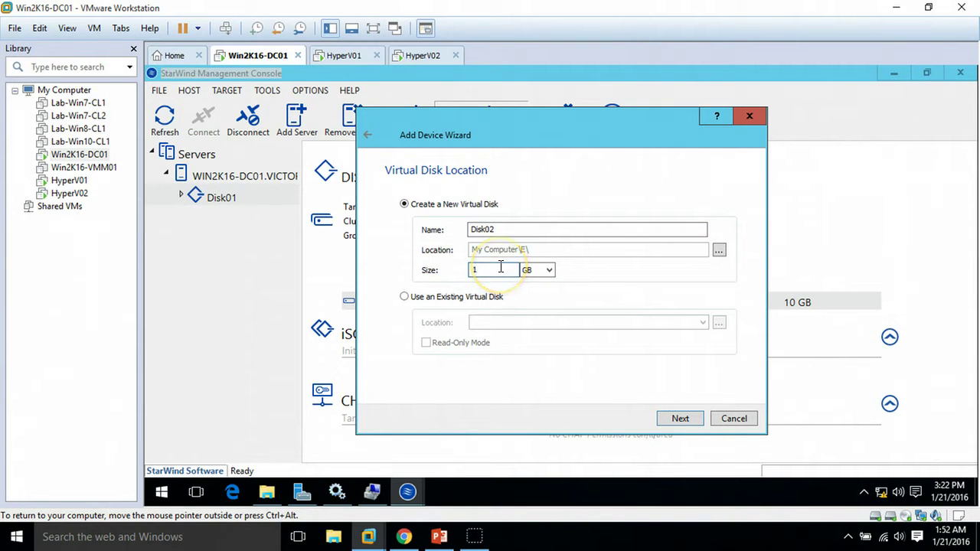
{"action": "key", "text": "BackSpace"}
{"action": "type", "text": "200"}
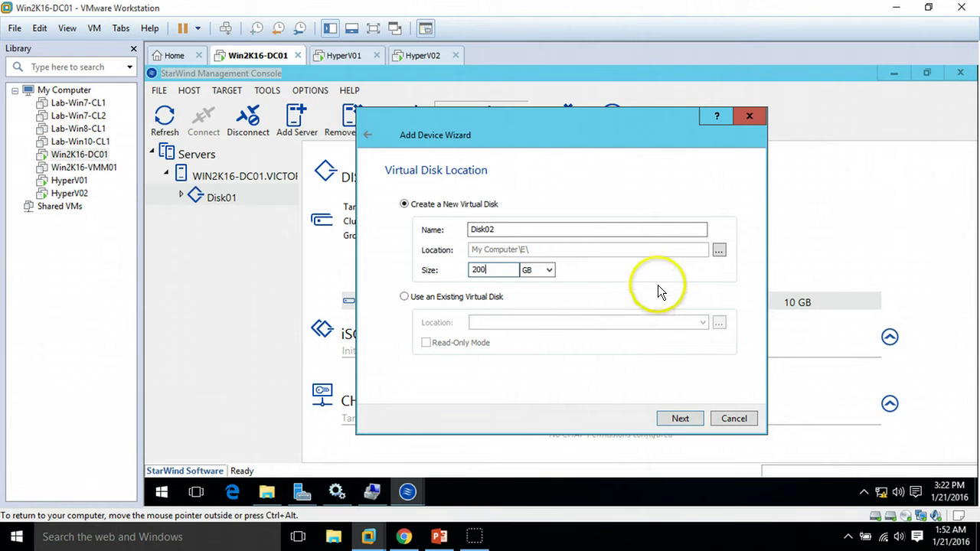
Step: Keep the default disk, RAM cache and target settings with no flash cache, create Disk02, and close the wizard
{"action": "left_click", "coordinate": [684, 419]}
{"action": "left_click", "coordinate": [684, 419]}
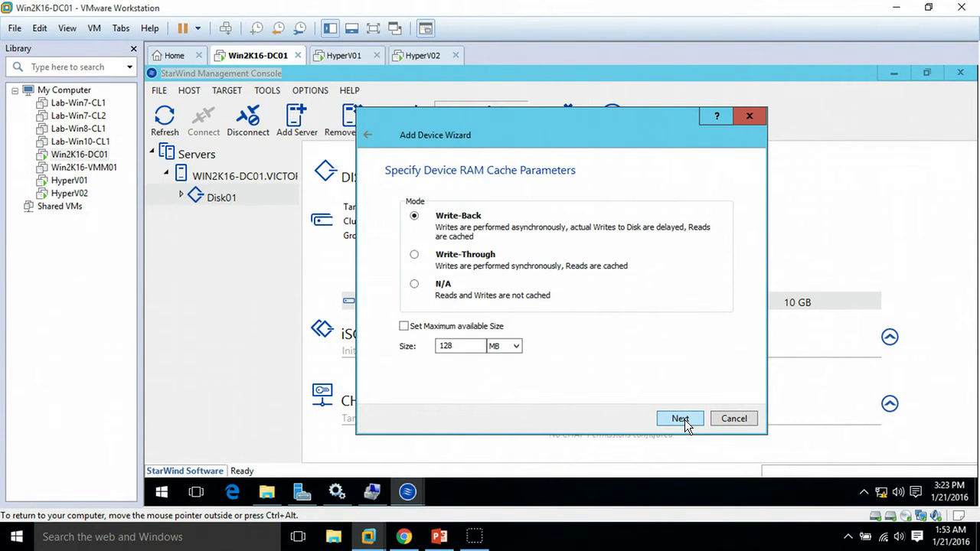
{"action": "left_click", "coordinate": [683, 421]}
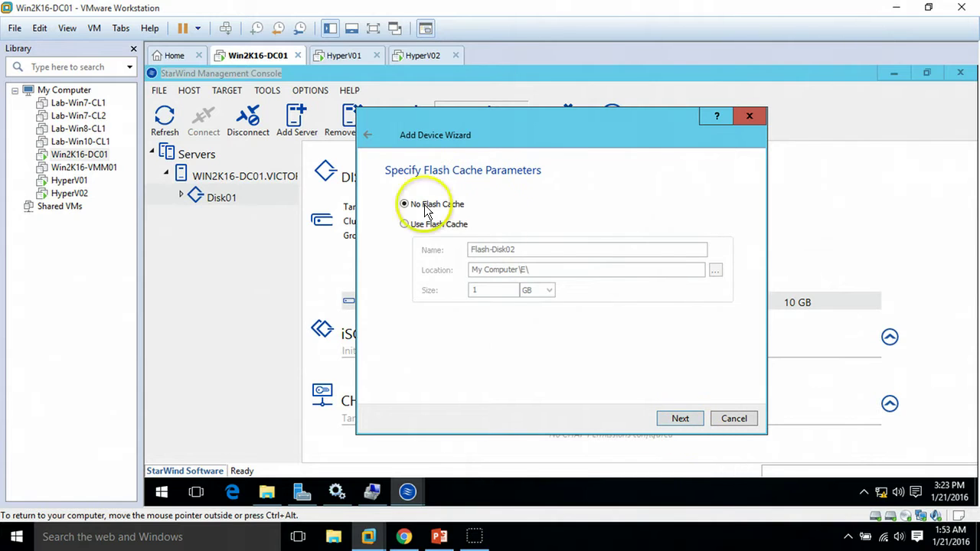
{"action": "left_click", "coordinate": [682, 419]}
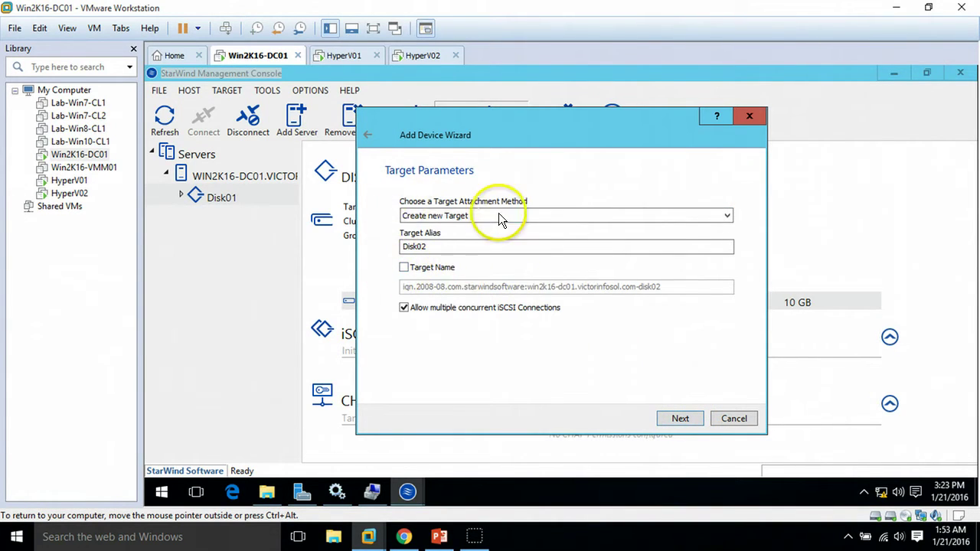
{"action": "left_click", "coordinate": [680, 419]}
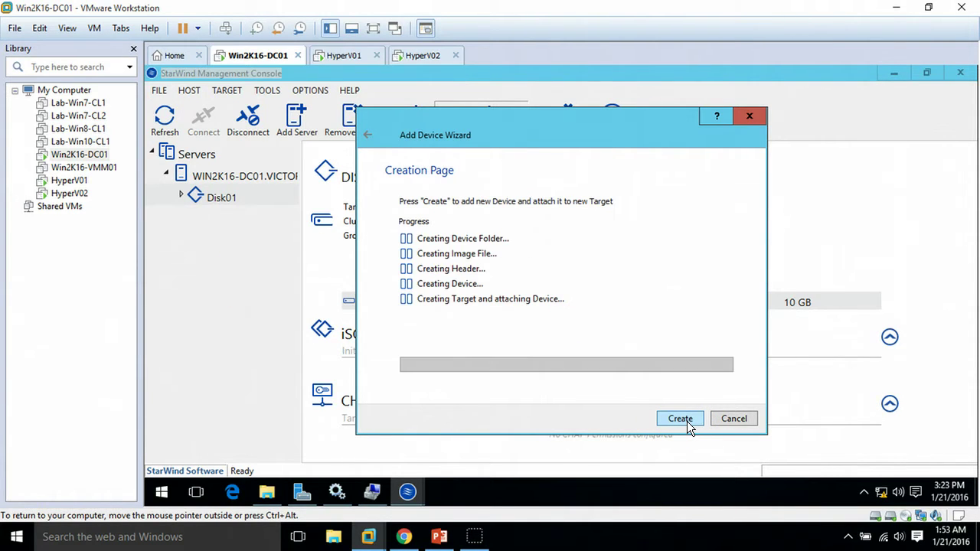
{"action": "left_click", "coordinate": [687, 421]}
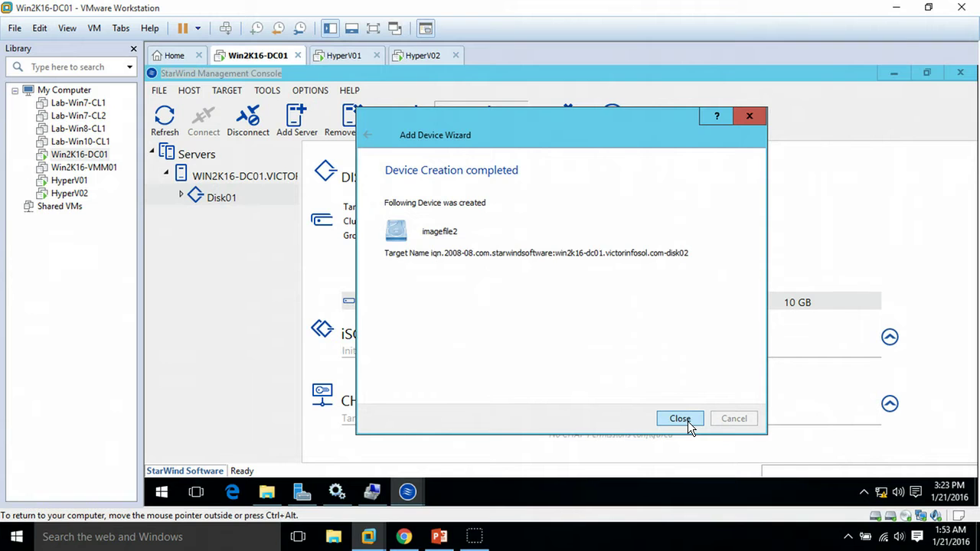
{"action": "left_click", "coordinate": [692, 421]}
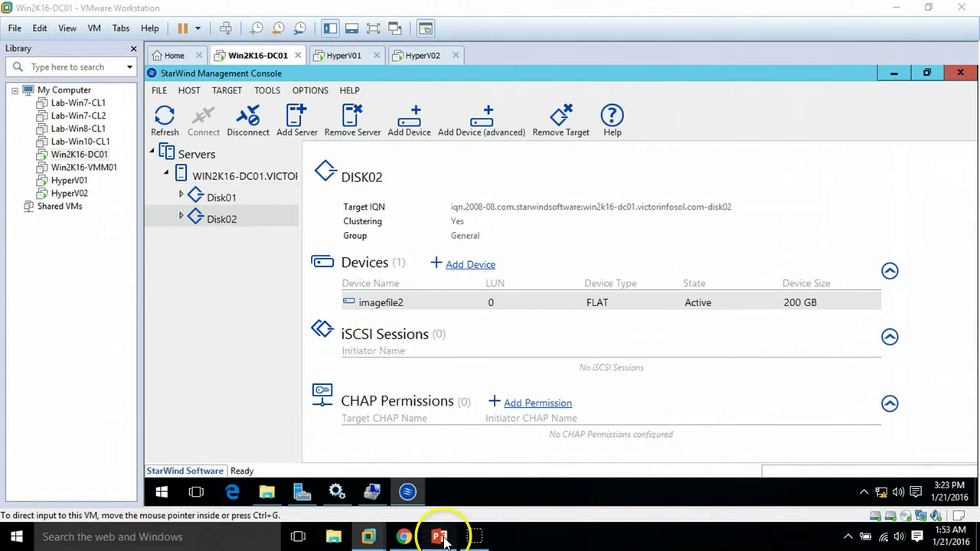
Step: Show the seven-step Hyper-V cluster agenda slide, then return to VMware Workstation
{"action": "left_click", "coordinate": [439, 536]}
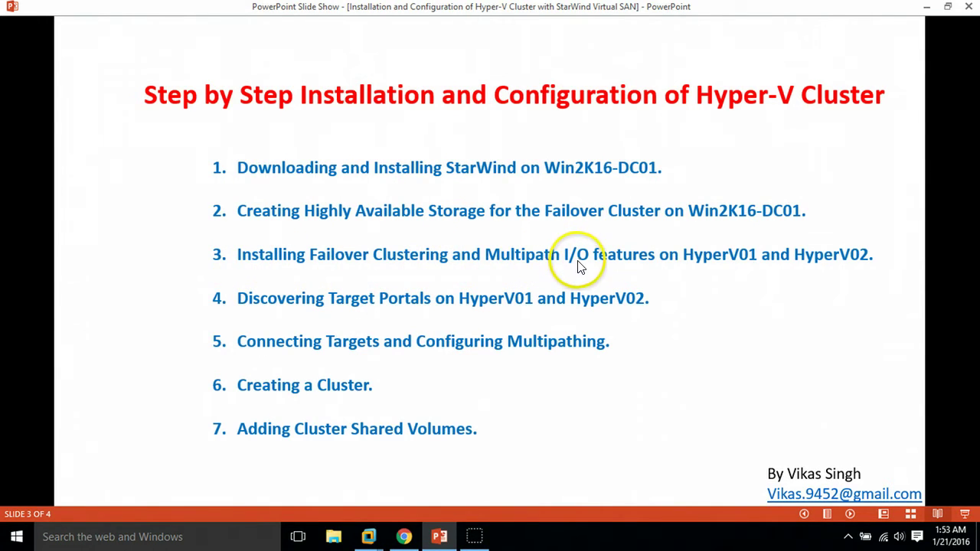
{"action": "left_click", "coordinate": [438, 535]}
Step: On HyperV01, launch the Add Roles and Features Wizard from Server Manager, maximized
{"action": "left_click", "coordinate": [339, 56]}
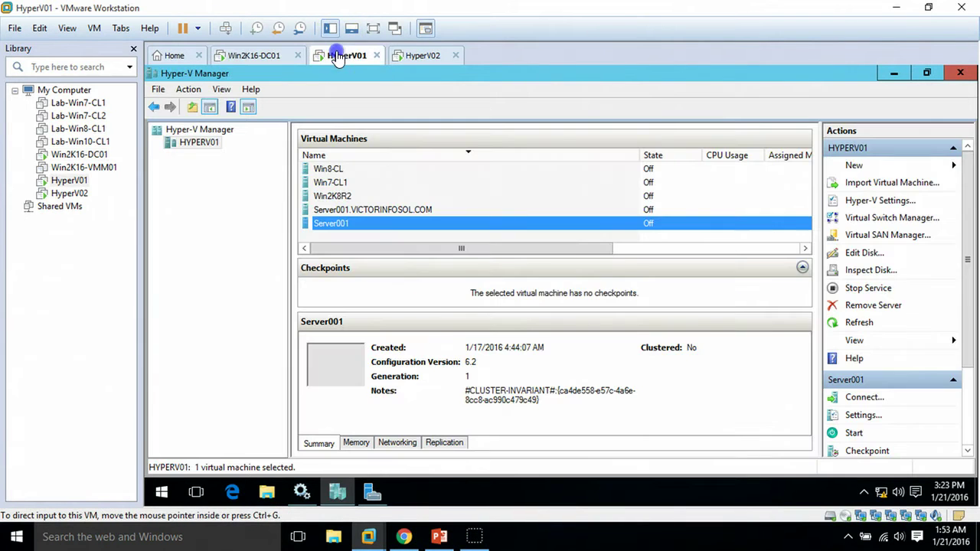
{"action": "left_click", "coordinate": [242, 242]}
{"action": "left_click", "coordinate": [336, 491]}
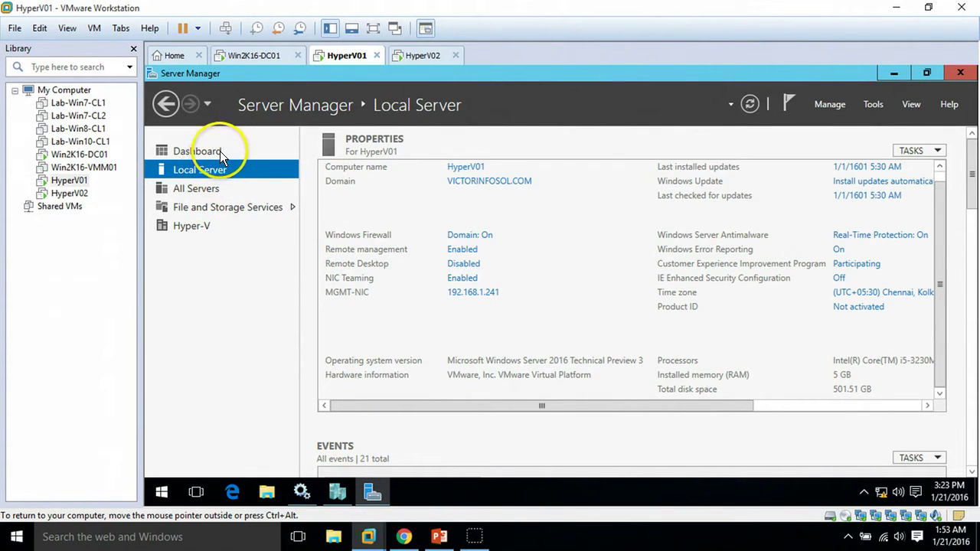
{"action": "left_click", "coordinate": [220, 151]}
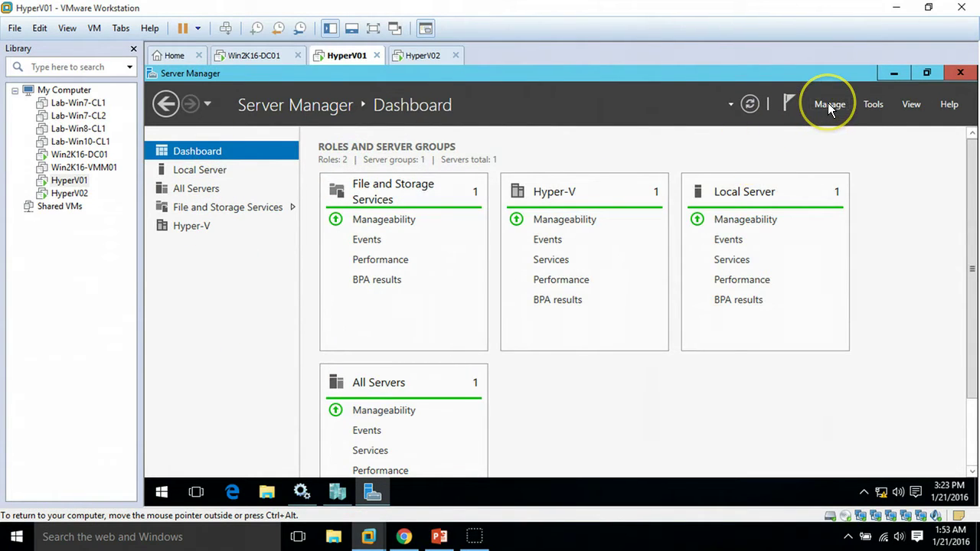
{"action": "left_click", "coordinate": [828, 102]}
{"action": "left_click", "coordinate": [840, 121]}
{"action": "double_click", "coordinate": [647, 154]}
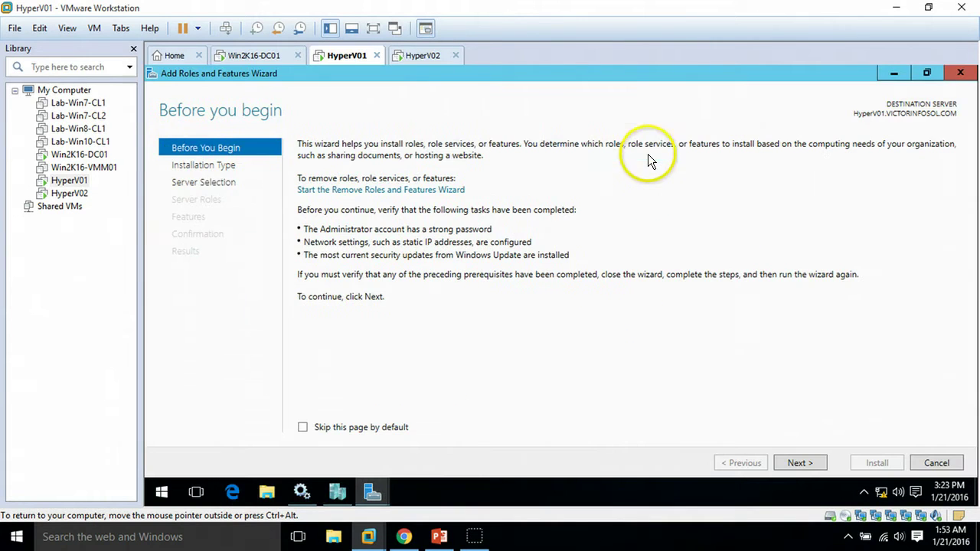
Step: Install Failover Clustering with its management tools and Multipath I/O on HyperV01, then move to HyperV02
{"action": "left_click", "coordinate": [800, 464]}
{"action": "left_click", "coordinate": [800, 463]}
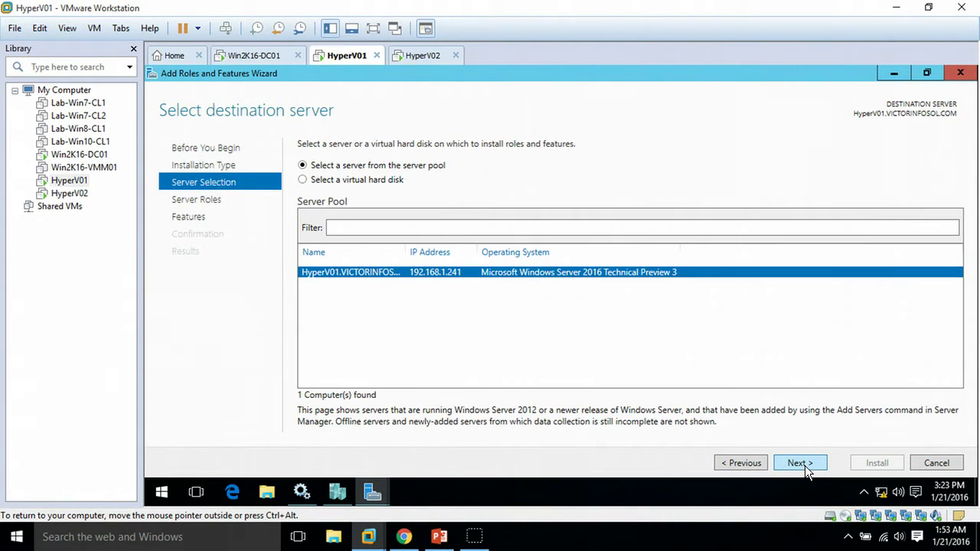
{"action": "left_click", "coordinate": [798, 463]}
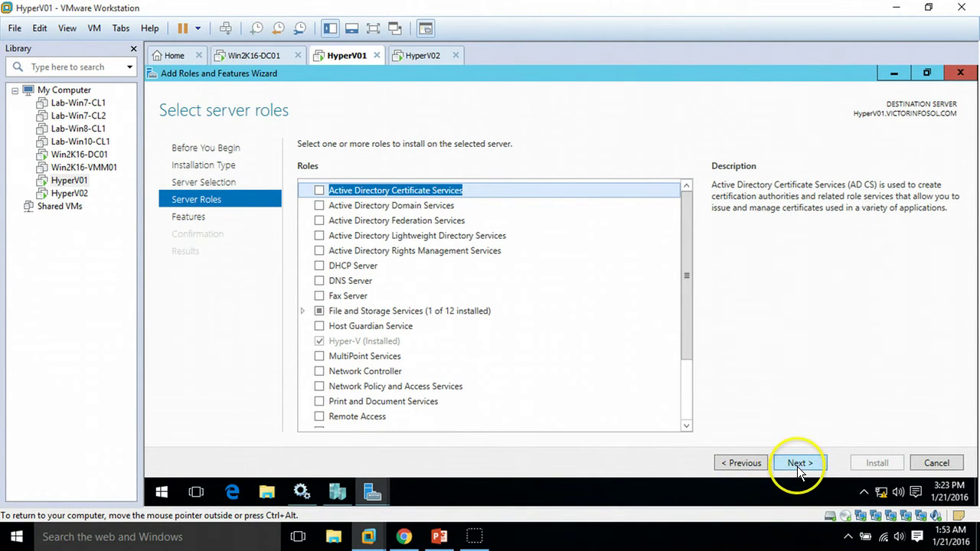
{"action": "left_click", "coordinate": [797, 465]}
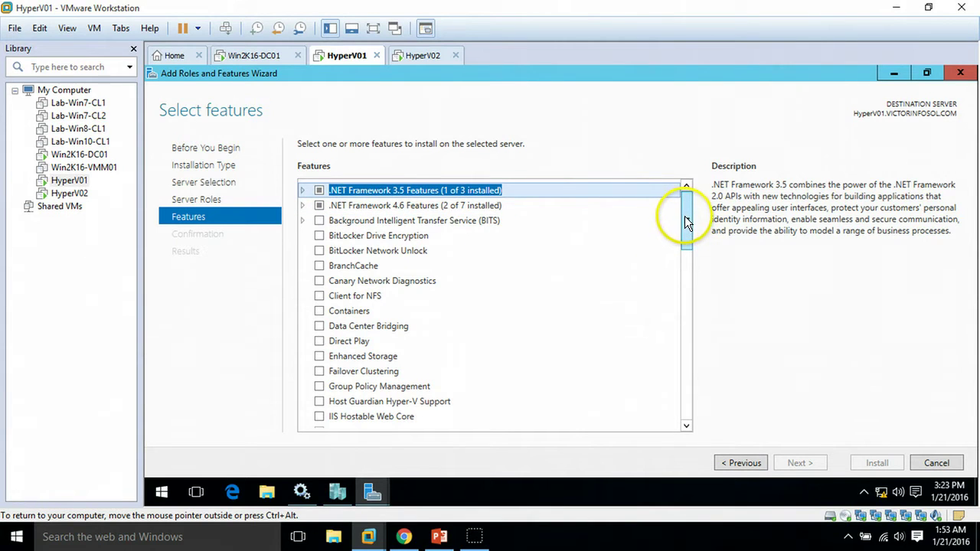
{"action": "left_click_drag", "start_coordinate": [685, 219], "coordinate": [684, 246]}
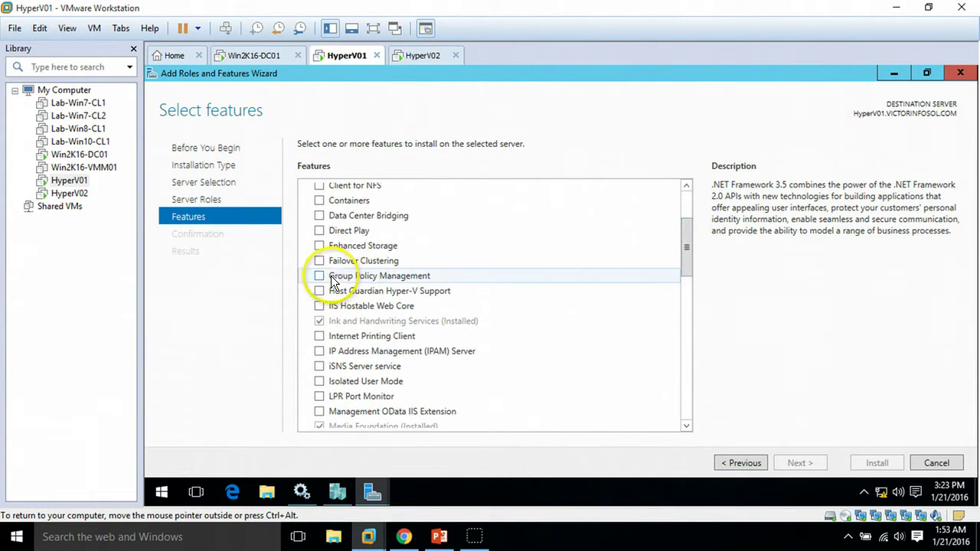
{"action": "left_click", "coordinate": [319, 260]}
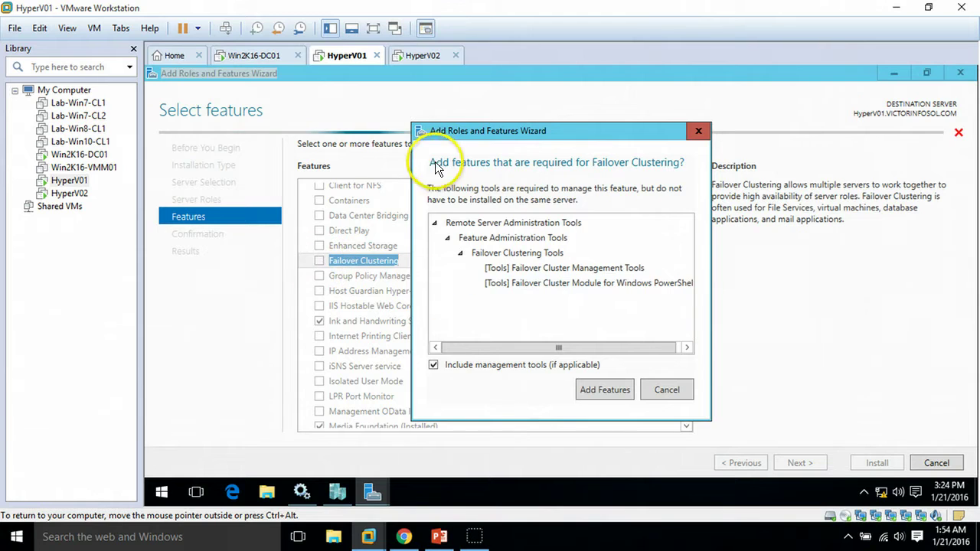
{"action": "left_click", "coordinate": [605, 391]}
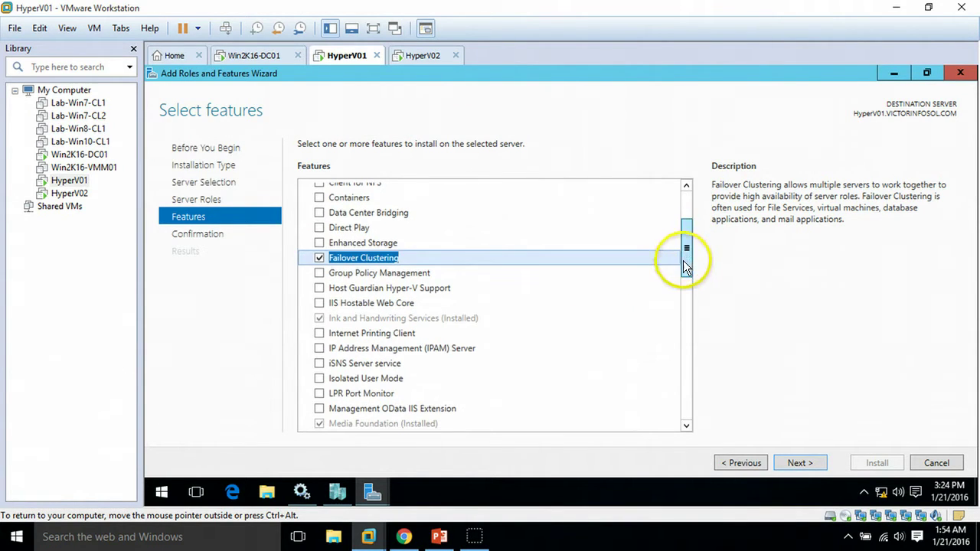
{"action": "scroll", "coordinate": [683, 268], "scroll_direction": "down", "scroll_amount": 3}
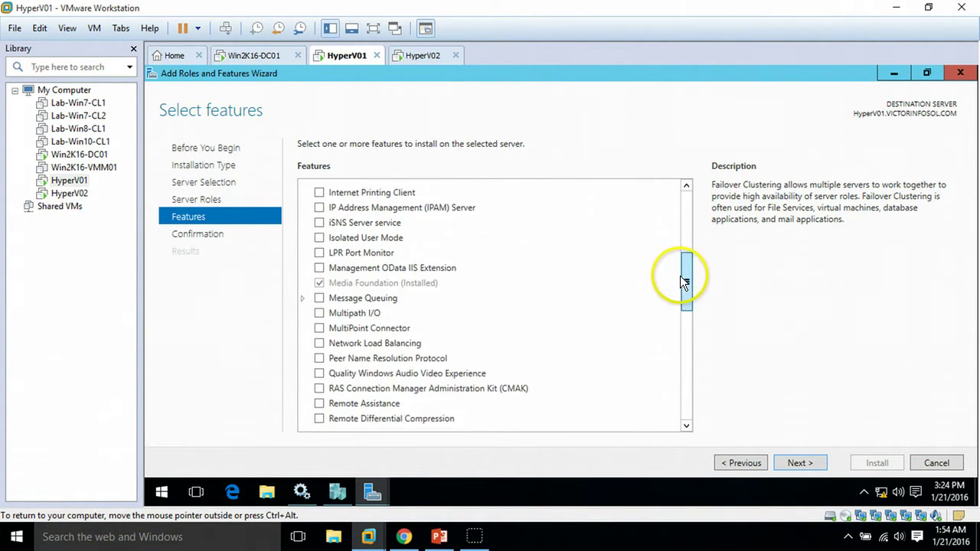
{"action": "left_click", "coordinate": [319, 313]}
{"action": "left_click", "coordinate": [799, 469]}
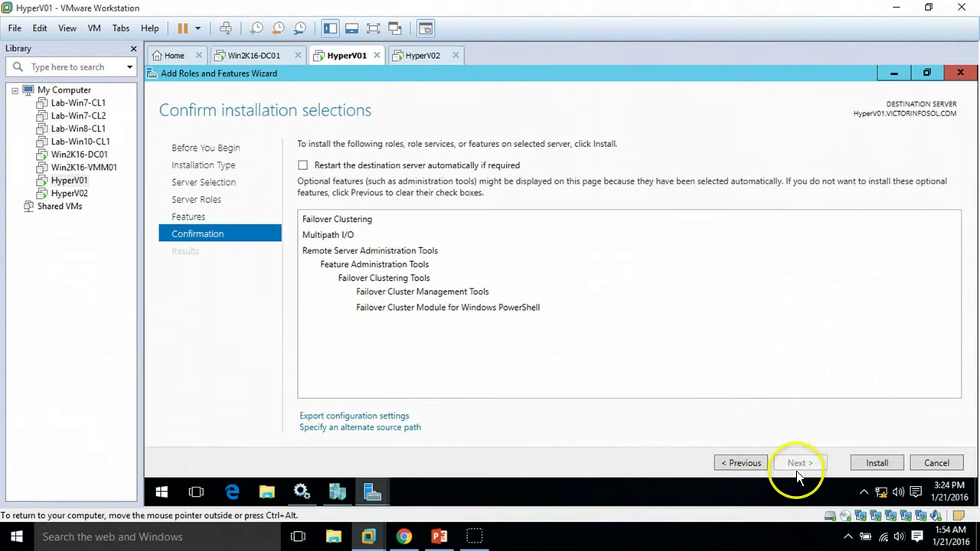
{"action": "left_click", "coordinate": [878, 463]}
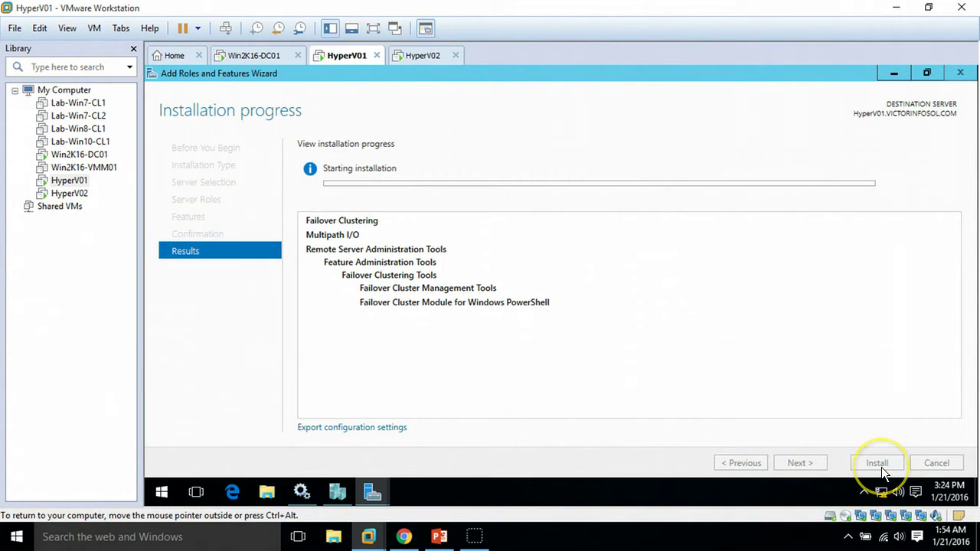
{"action": "left_click", "coordinate": [414, 55]}
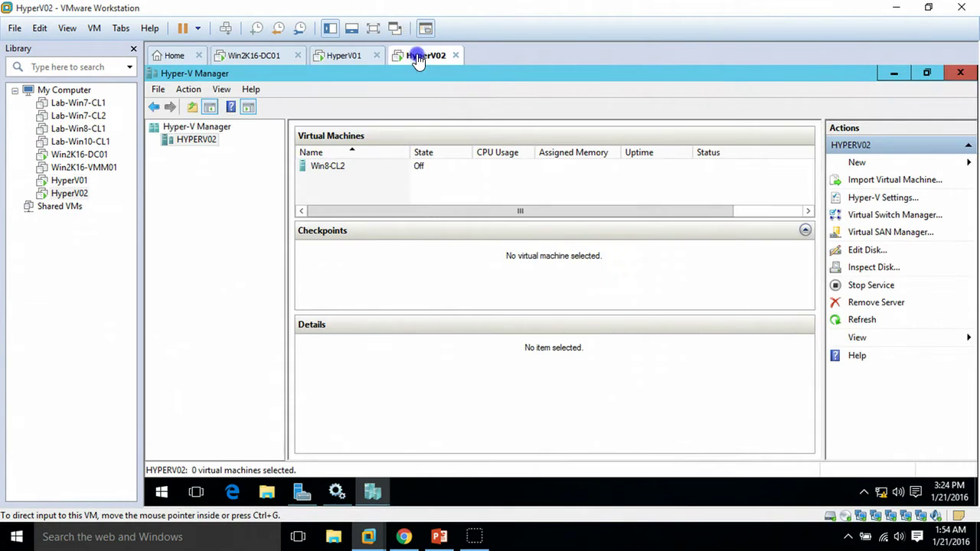
Step: On HyperV02, run the Add Roles and Features Wizard through to the features list with HyperV02 as destination
{"action": "left_click", "coordinate": [300, 490]}
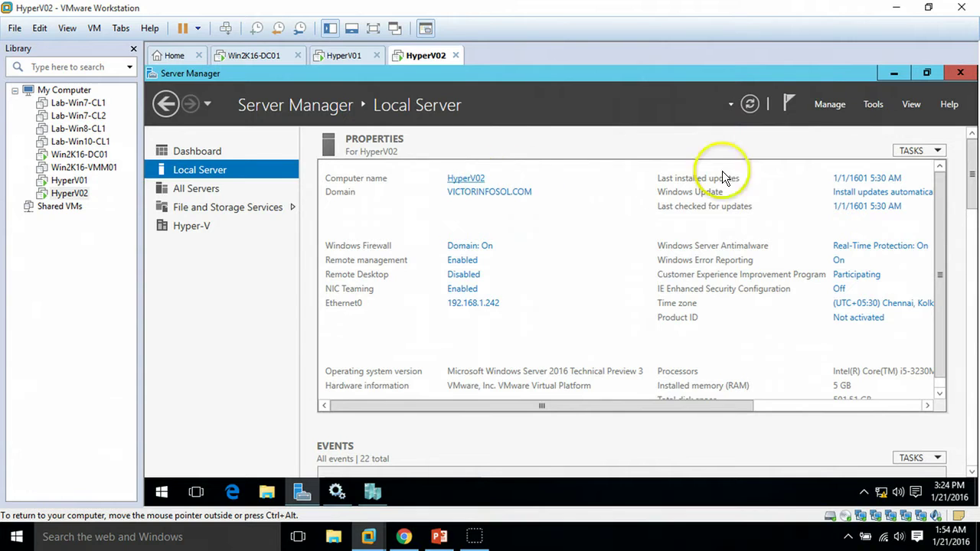
{"action": "left_click", "coordinate": [832, 105]}
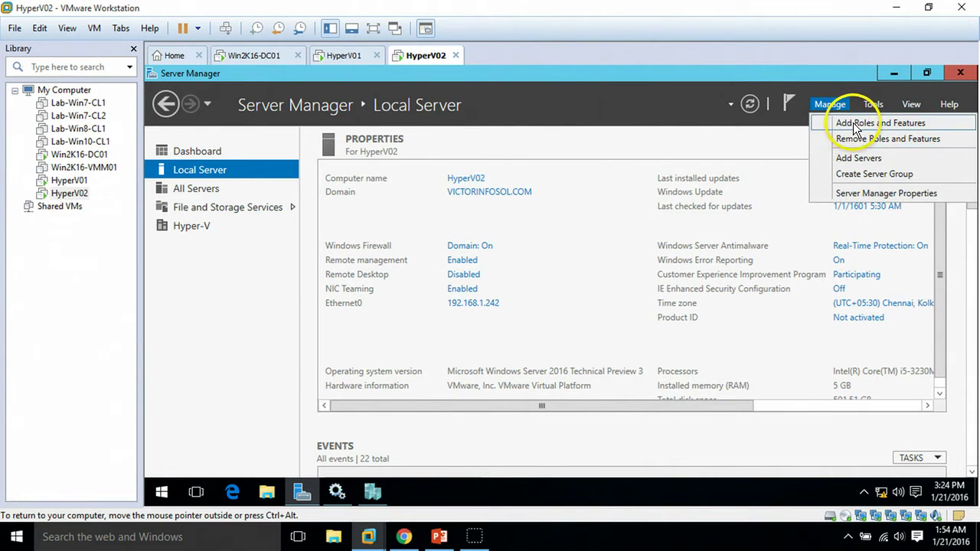
{"action": "left_click", "coordinate": [852, 123]}
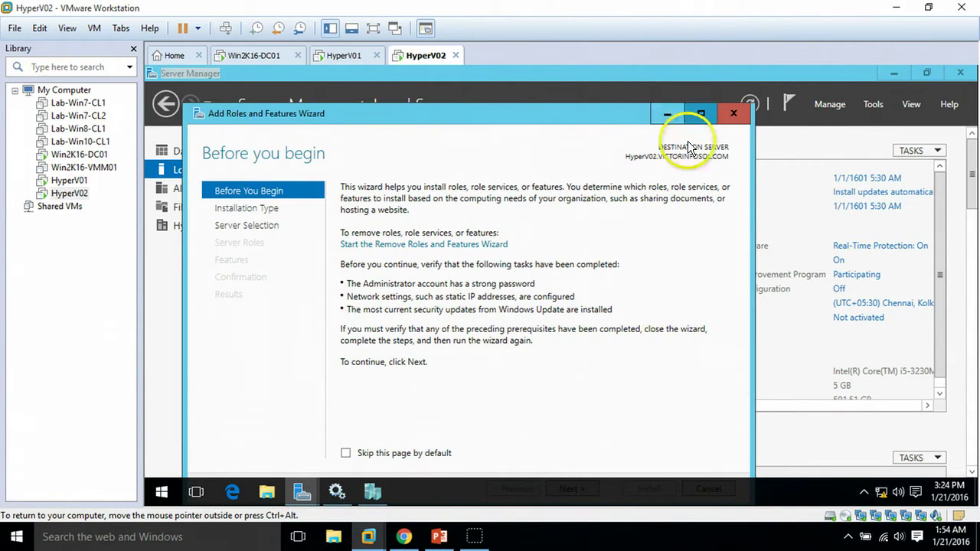
{"action": "left_click", "coordinate": [686, 117]}
{"action": "left_click", "coordinate": [801, 464]}
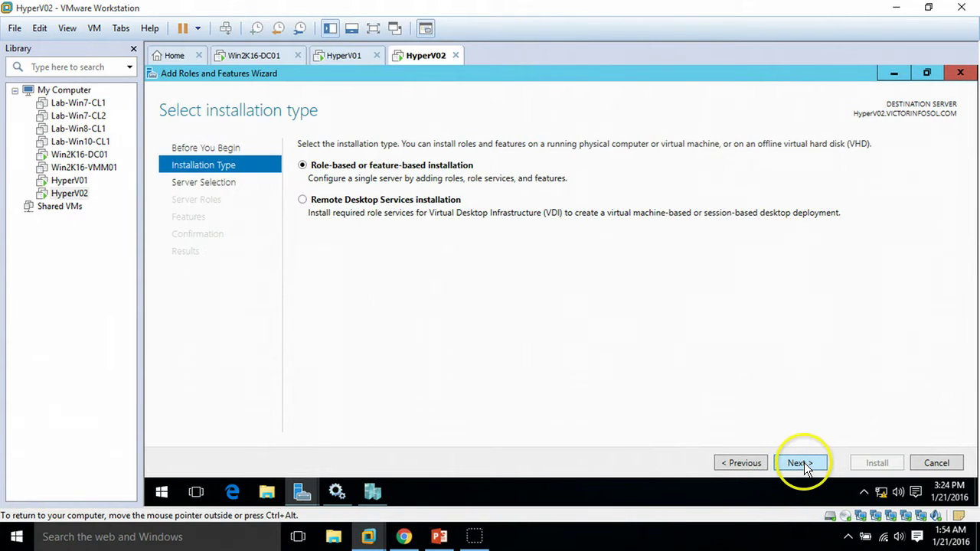
{"action": "left_click", "coordinate": [803, 463]}
{"action": "left_click", "coordinate": [804, 463]}
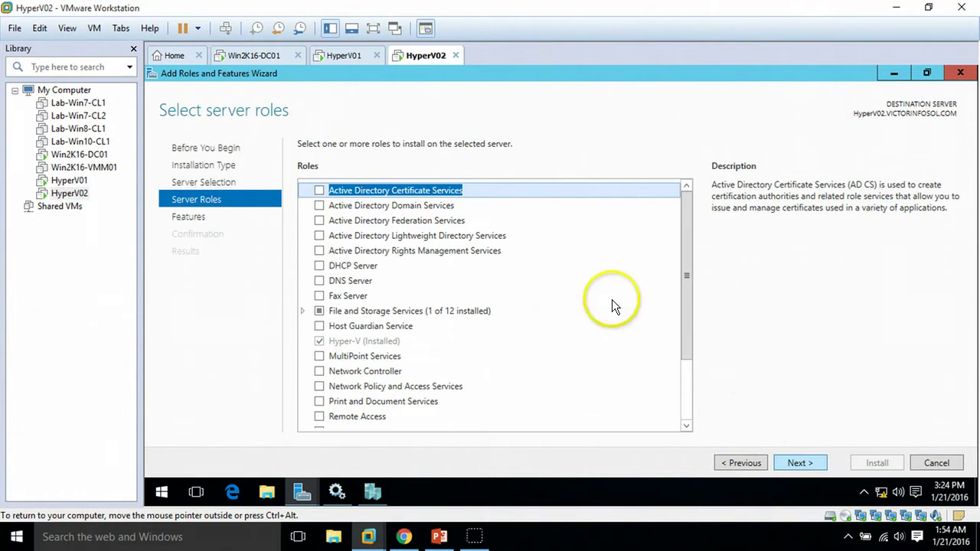
{"action": "left_click", "coordinate": [803, 460]}
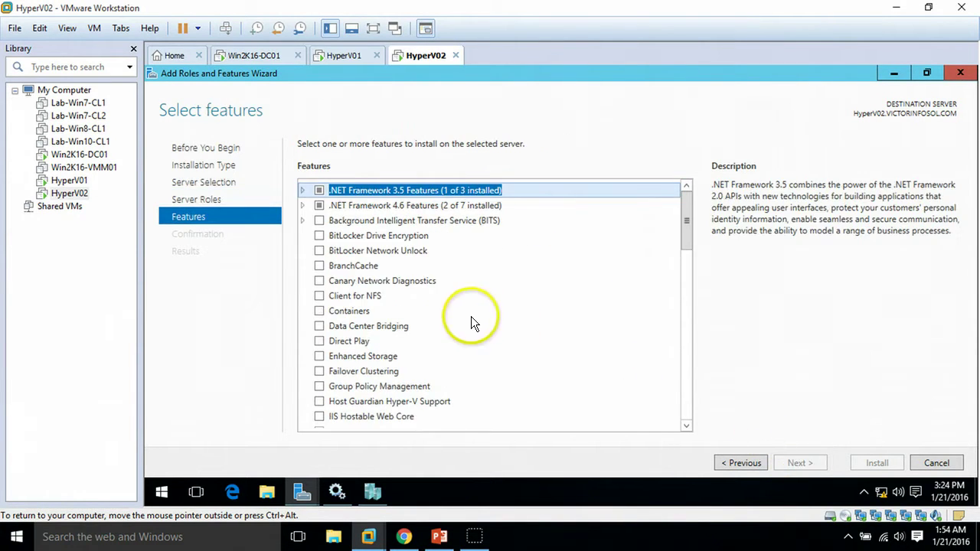
Step: Install Failover Clustering with its management tools and Multipath I/O on HyperV02
{"action": "left_click", "coordinate": [327, 372]}
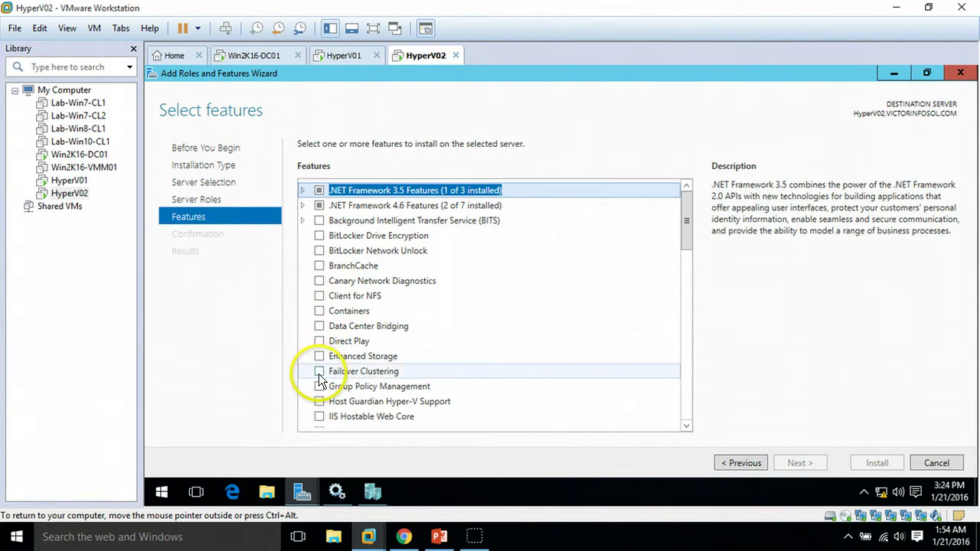
{"action": "key", "text": "space"}
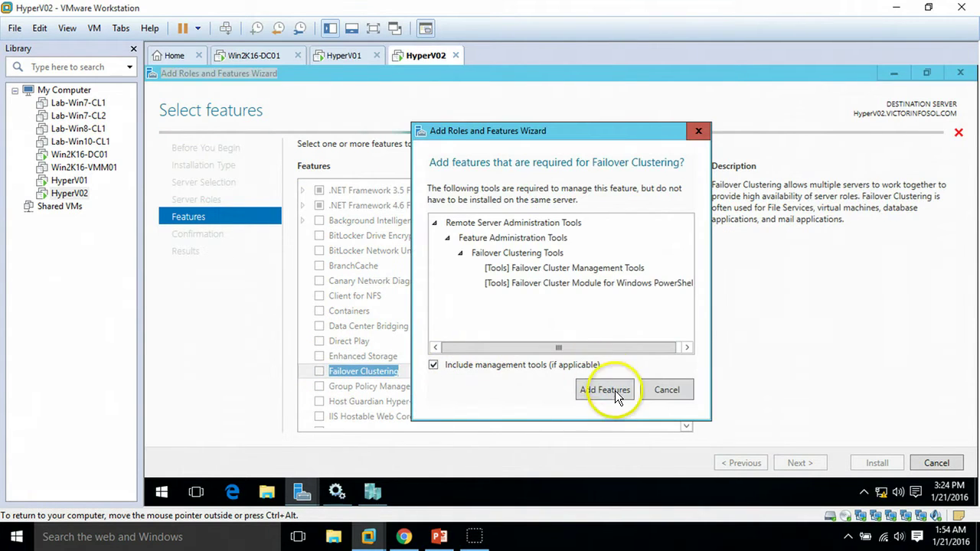
{"action": "left_click", "coordinate": [614, 390]}
{"action": "scroll", "coordinate": [685, 263], "scroll_direction": "down", "scroll_amount": 4}
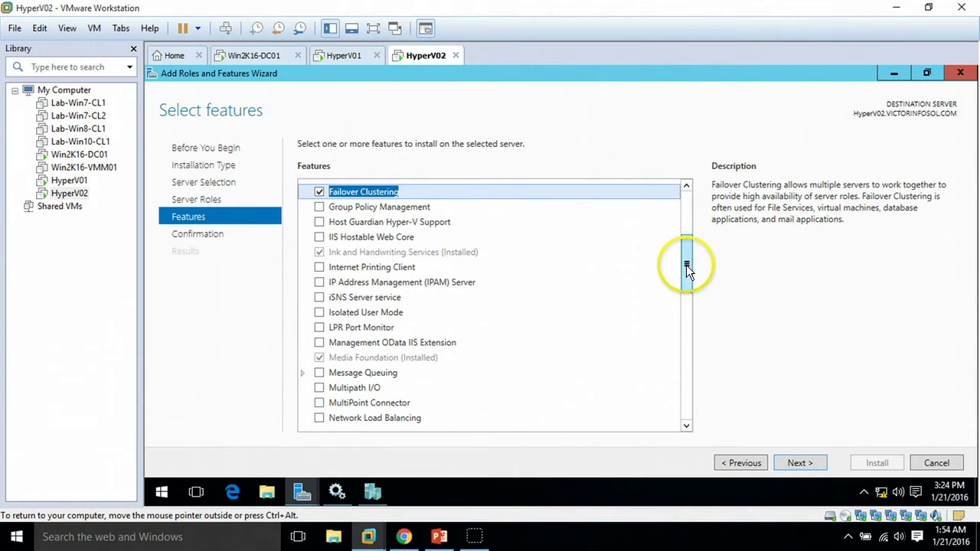
{"action": "left_click", "coordinate": [319, 389]}
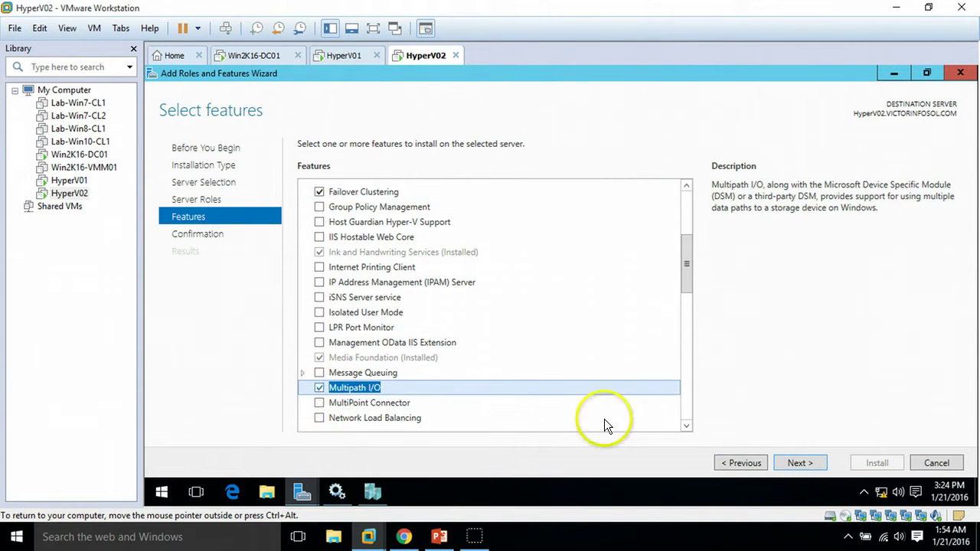
{"action": "left_click", "coordinate": [801, 463]}
{"action": "left_click", "coordinate": [874, 462]}
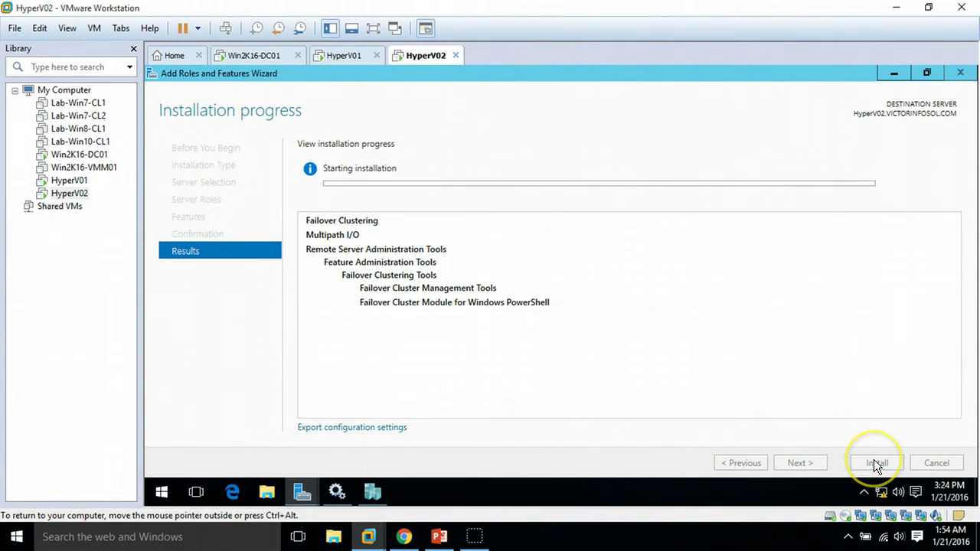
Step: Check HyperV01's installation progress and the agenda slide, then return to HyperV02
{"action": "left_click", "coordinate": [357, 55]}
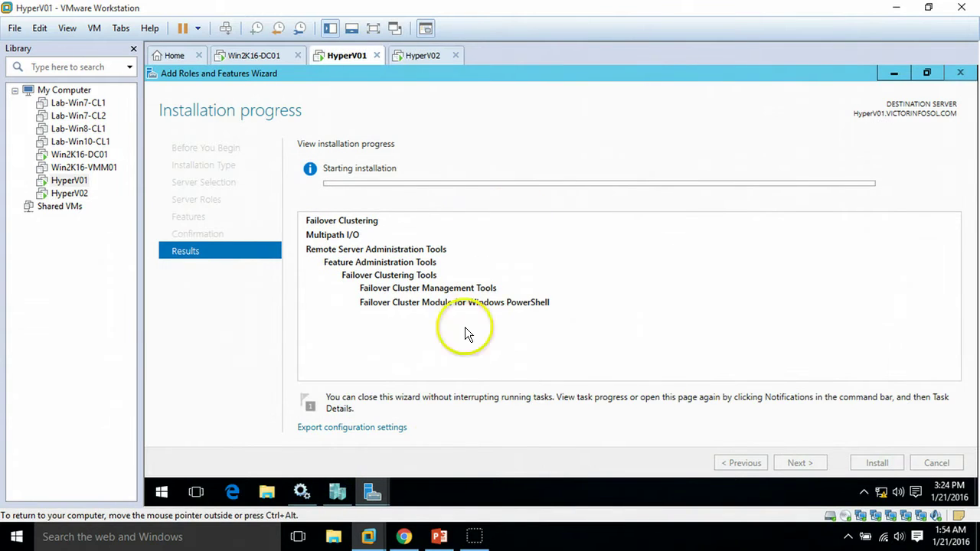
{"action": "left_click", "coordinate": [441, 537]}
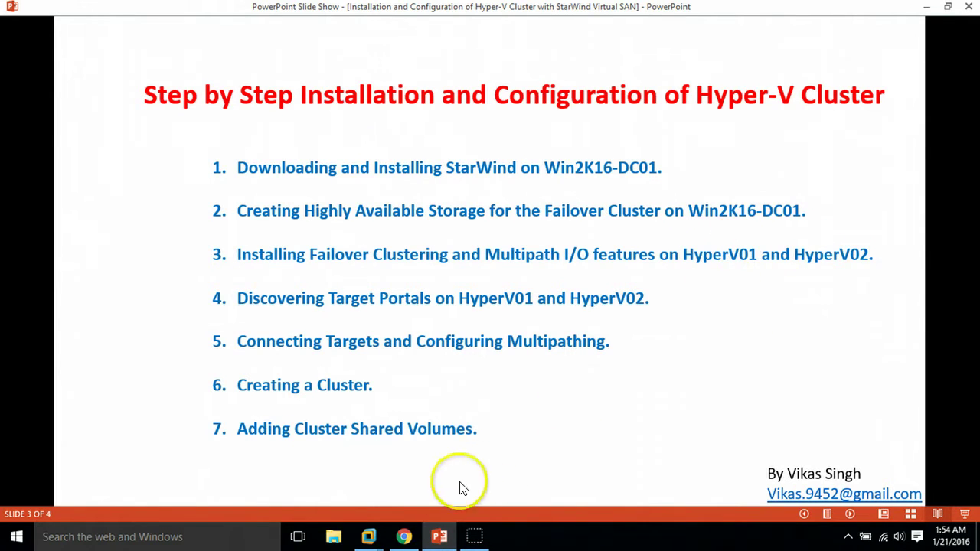
{"action": "left_click", "coordinate": [440, 538]}
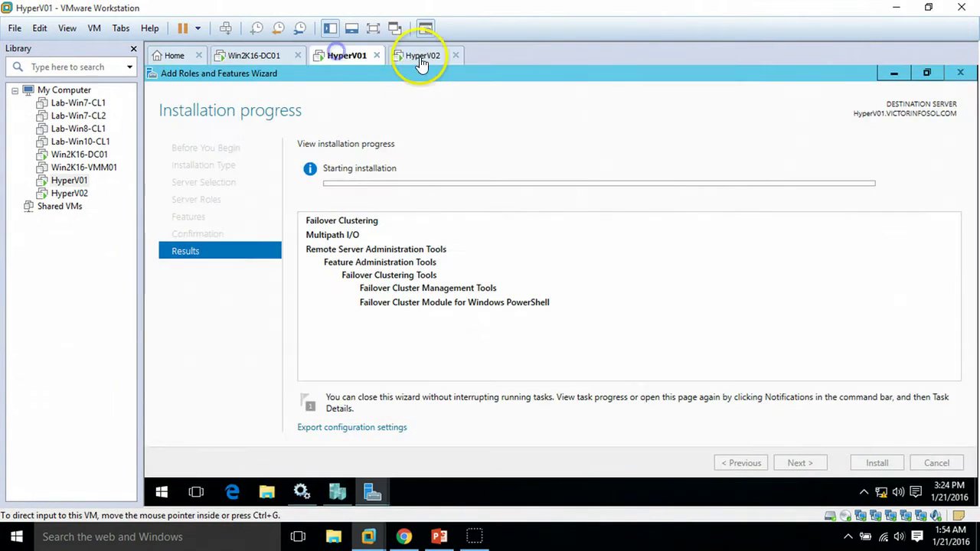
{"action": "left_click", "coordinate": [421, 57]}
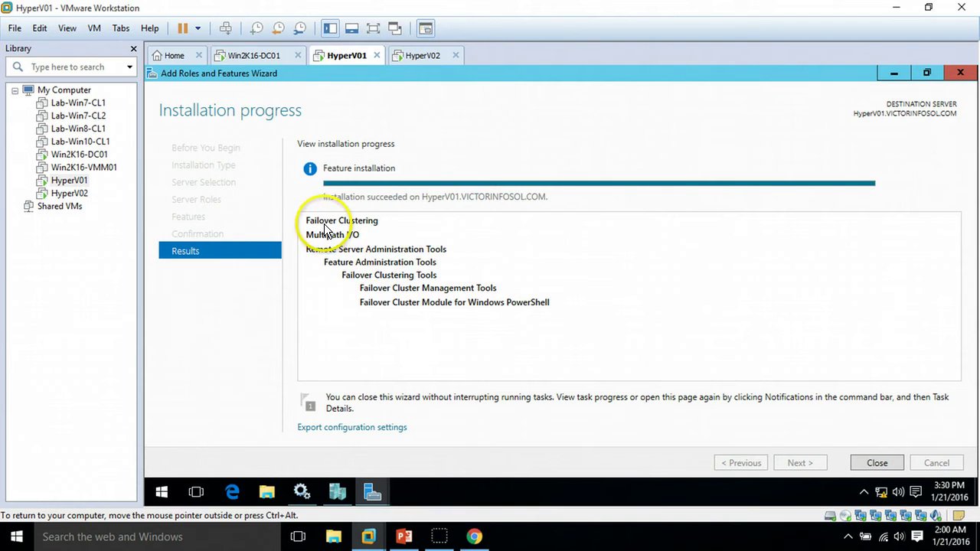
Step: Close the finished installation wizards on HyperV01 and HyperV02, bringing Server Manager forward on each
{"action": "left_click", "coordinate": [878, 463]}
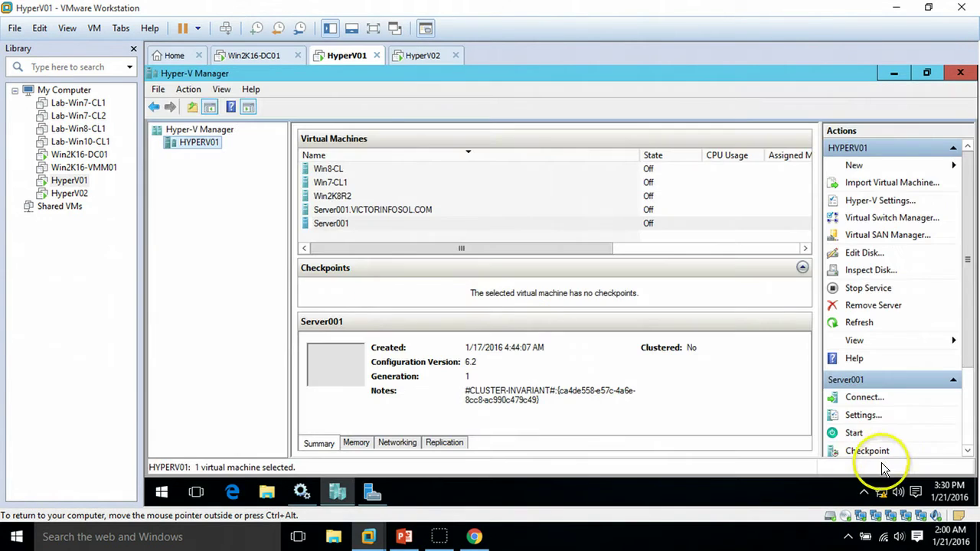
{"action": "left_click", "coordinate": [371, 491]}
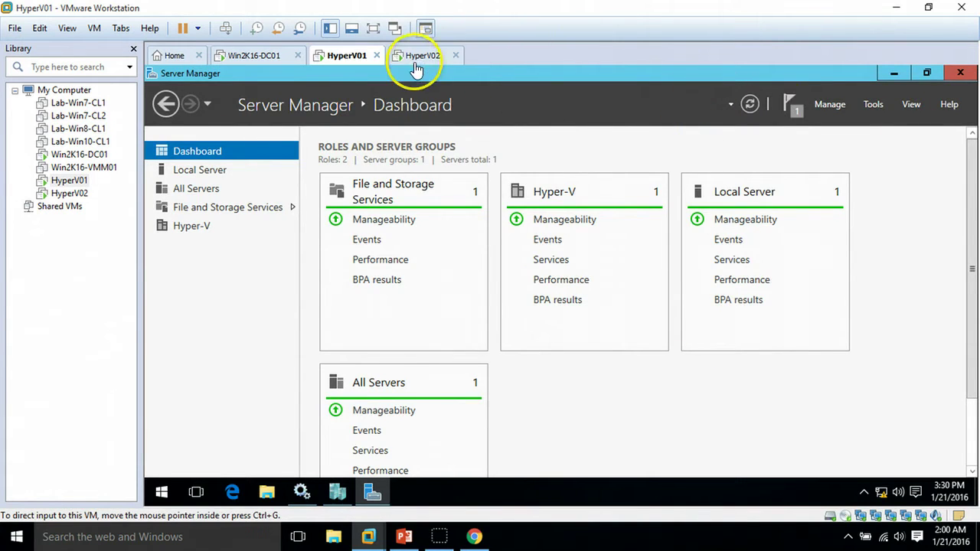
{"action": "left_click", "coordinate": [421, 55]}
{"action": "left_click", "coordinate": [884, 463]}
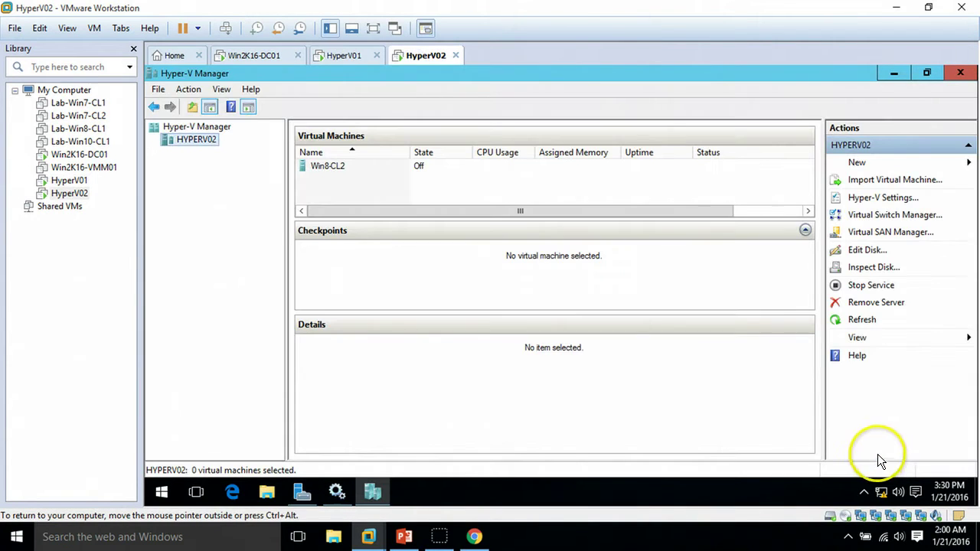
{"action": "left_click", "coordinate": [302, 491]}
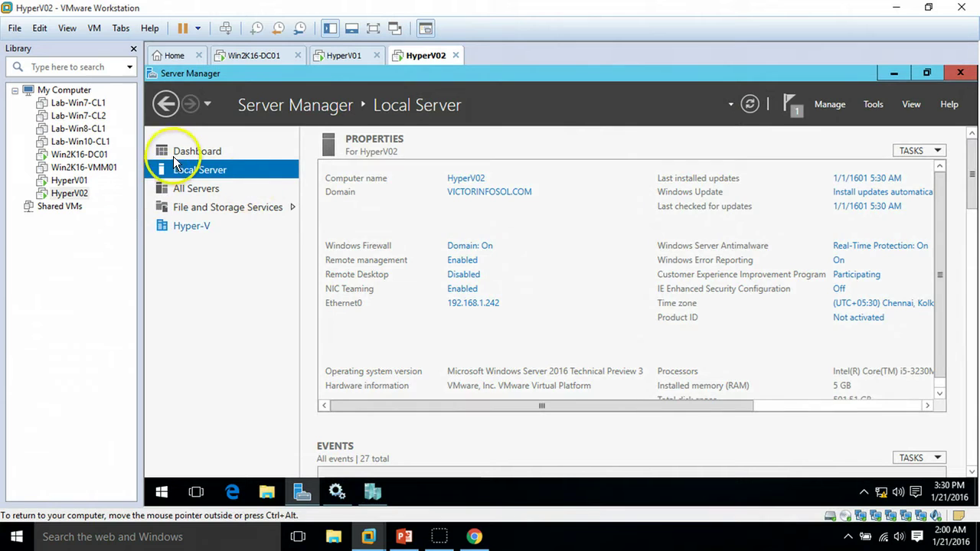
Step: Glance at the DC01 machine and the cluster agenda slide, then return to HyperV01
{"action": "left_click", "coordinate": [339, 57]}
{"action": "left_click", "coordinate": [257, 57]}
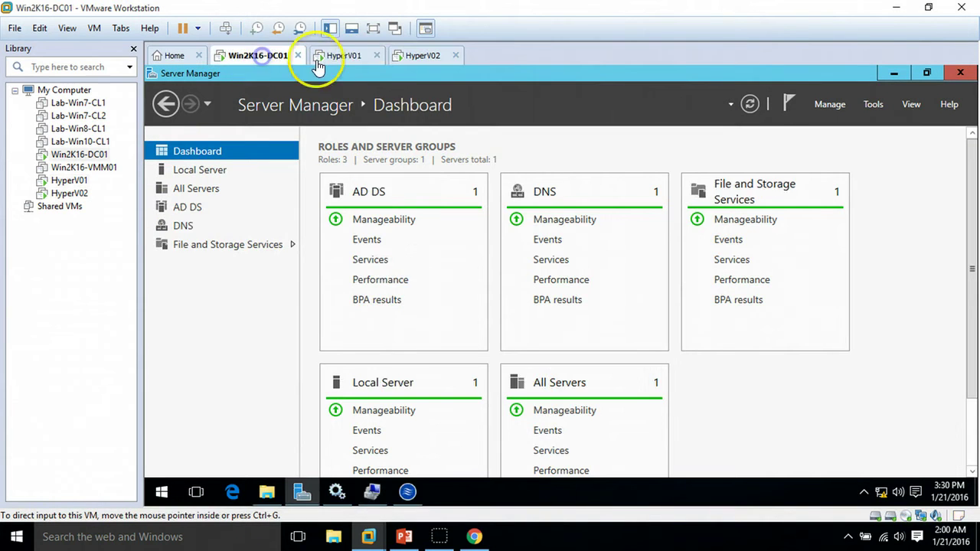
{"action": "left_click", "coordinate": [337, 58]}
{"action": "left_click", "coordinate": [404, 537]}
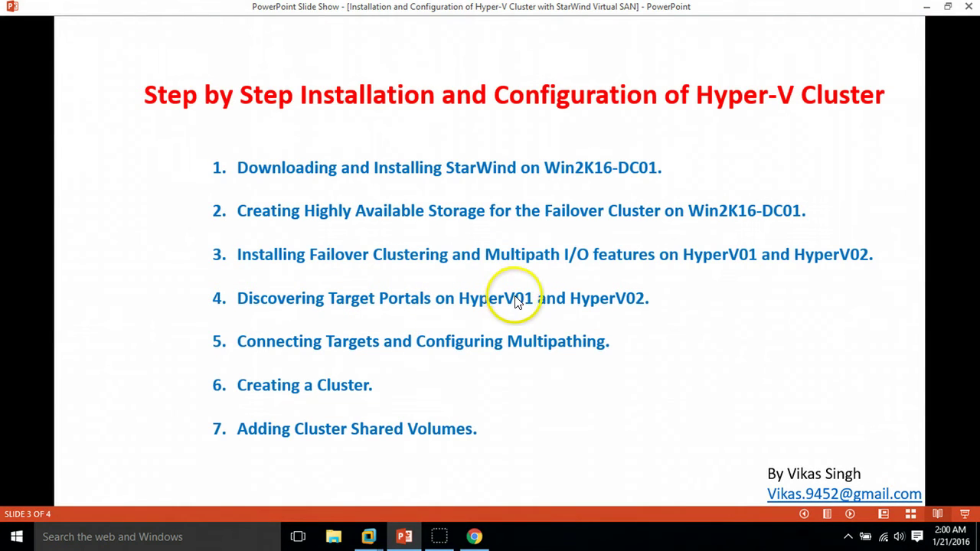
{"action": "left_click", "coordinate": [928, 9]}
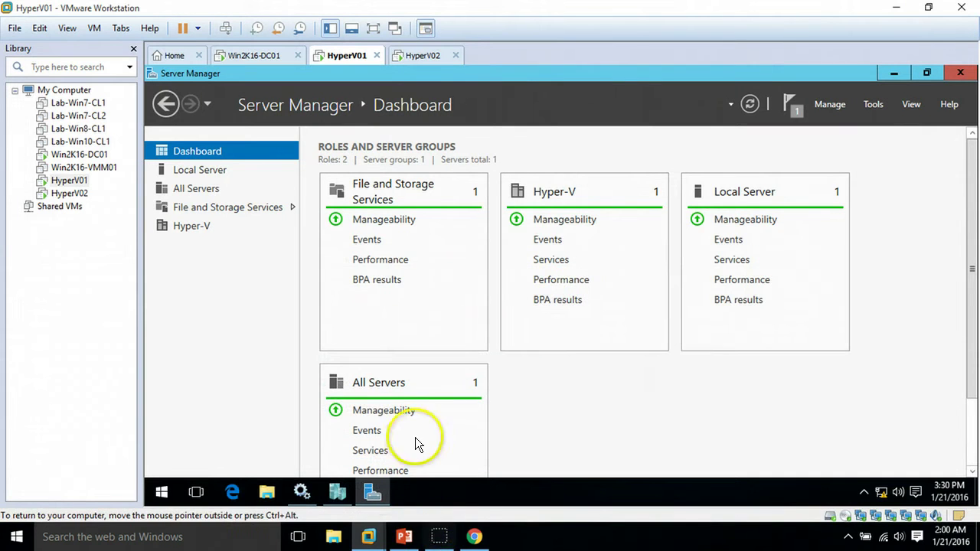
{"action": "left_click", "coordinate": [158, 497]}
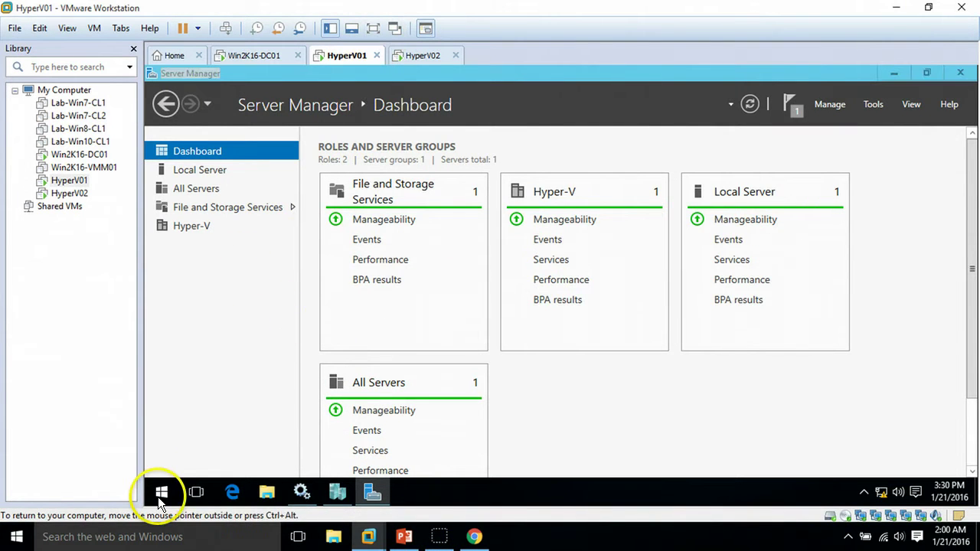
Step: Launch Command Prompt from the Start search on HyperV01 and run iscsicpl
{"action": "left_click", "coordinate": [170, 427]}
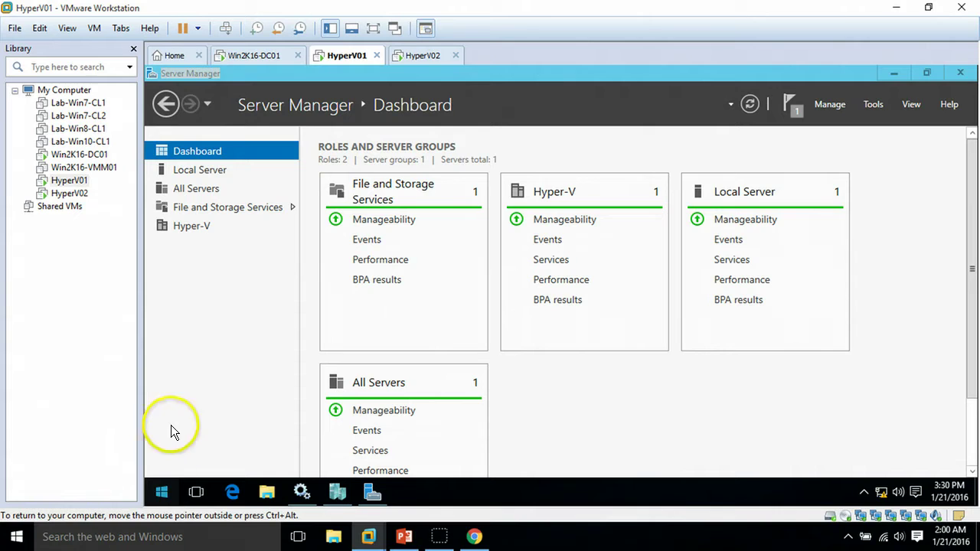
{"action": "left_click", "coordinate": [162, 493]}
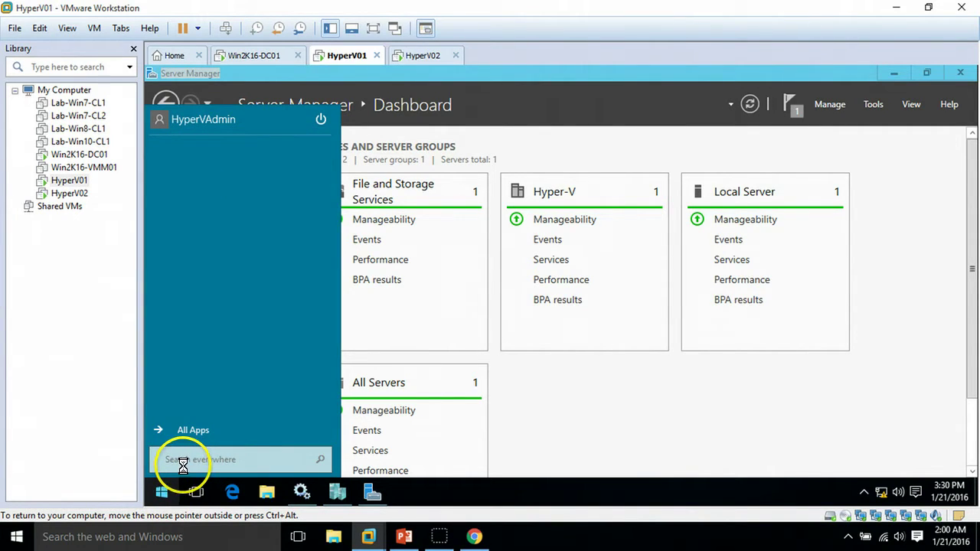
{"action": "left_click", "coordinate": [184, 464]}
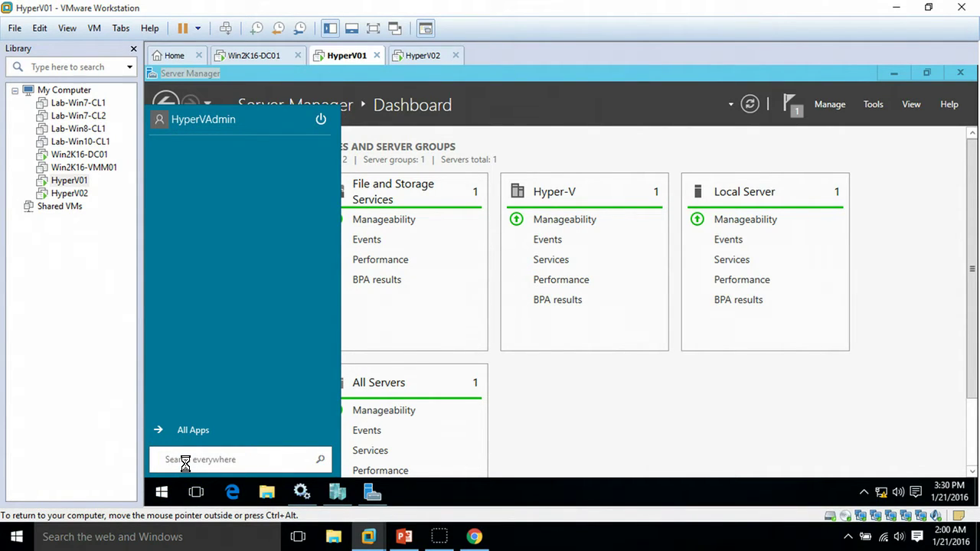
{"action": "left_click", "coordinate": [200, 457]}
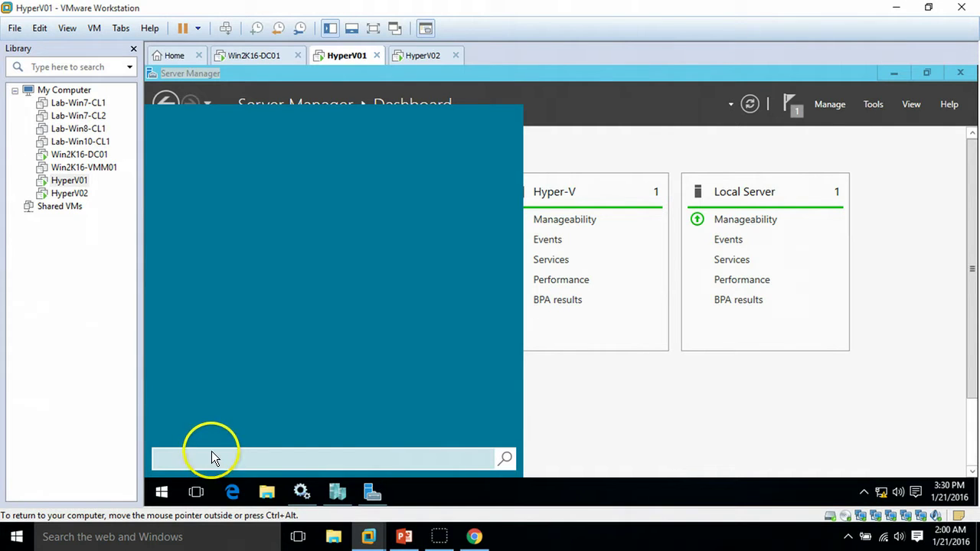
{"action": "type", "text": "cmd"}
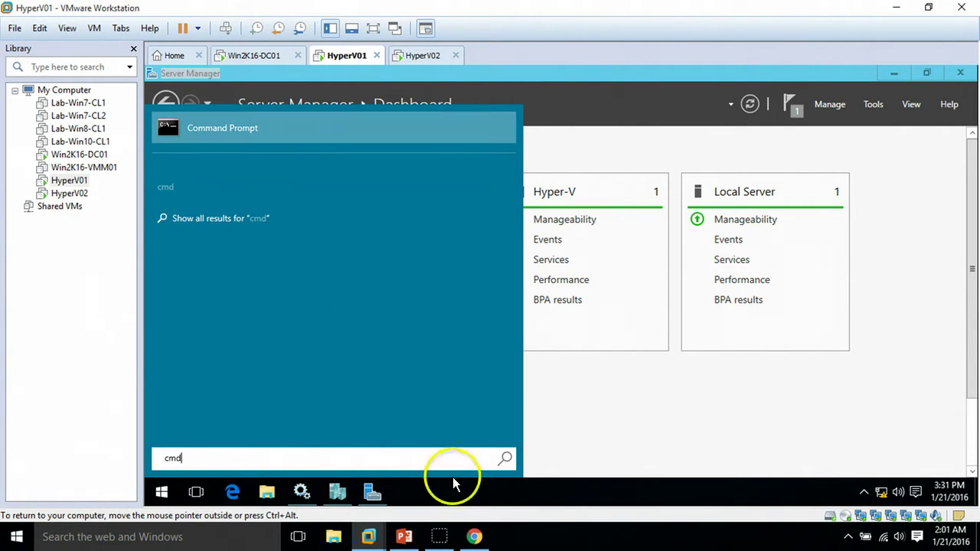
{"action": "key", "text": "Return"}
{"action": "left_click", "coordinate": [362, 233]}
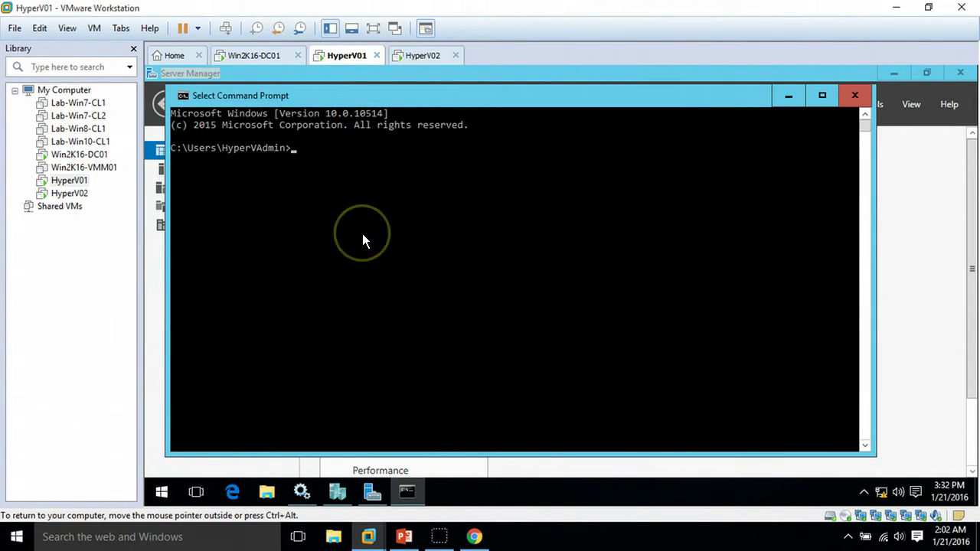
{"action": "type", "text": "is"}
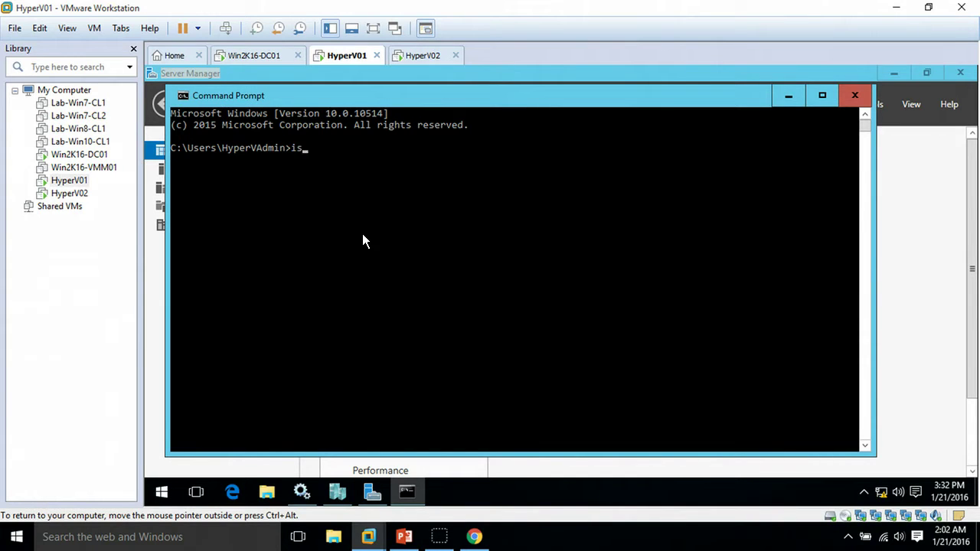
{"action": "type", "text": "csicpl"}
{"action": "key", "text": "Return"}
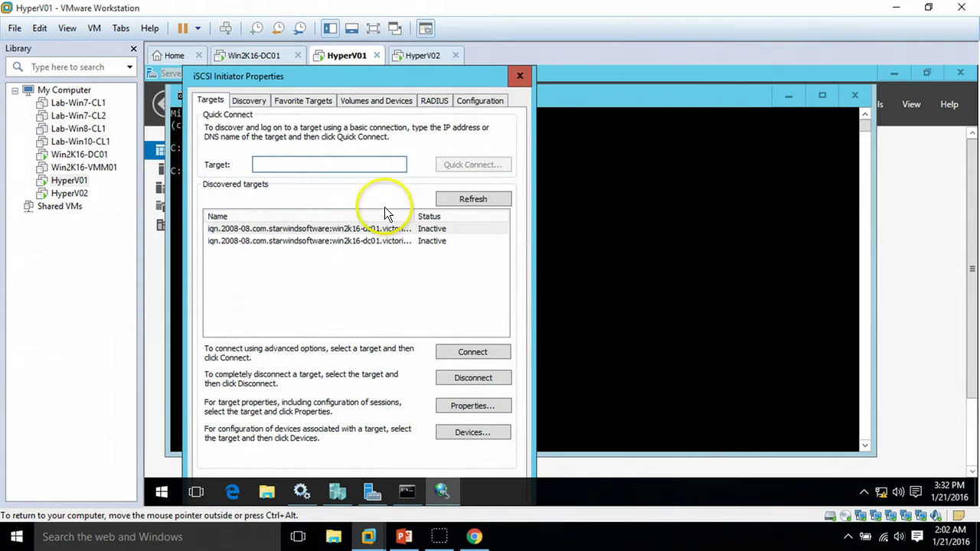
Step: Begin discovering a new target portal on HyperV01 and open its advanced connection settings in full-screen view
{"action": "left_click", "coordinate": [472, 537]}
{"action": "left_click", "coordinate": [283, 100]}
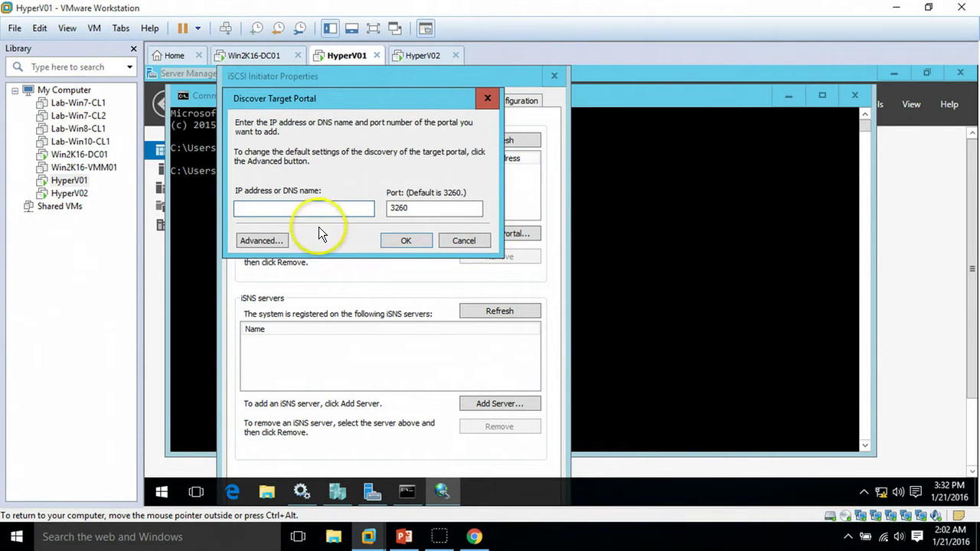
{"action": "left_click", "coordinate": [253, 242]}
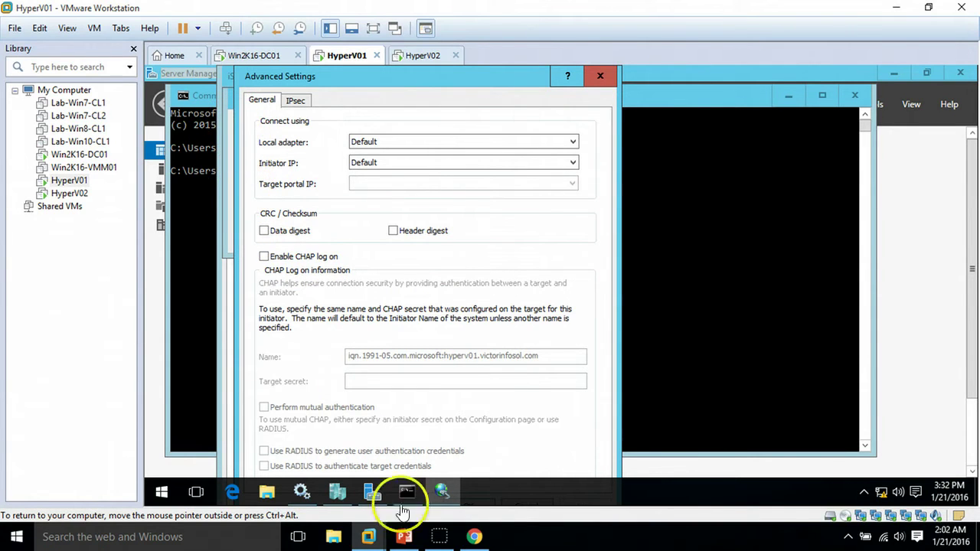
{"action": "left_click_drag", "start_coordinate": [368, 82], "coordinate": [395, 260]}
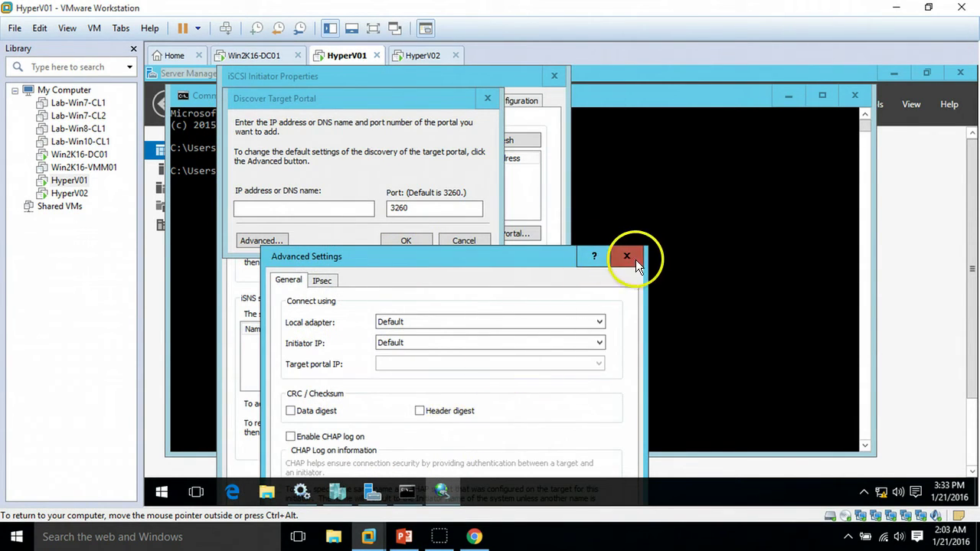
{"action": "left_click", "coordinate": [627, 257]}
{"action": "left_click", "coordinate": [299, 208]}
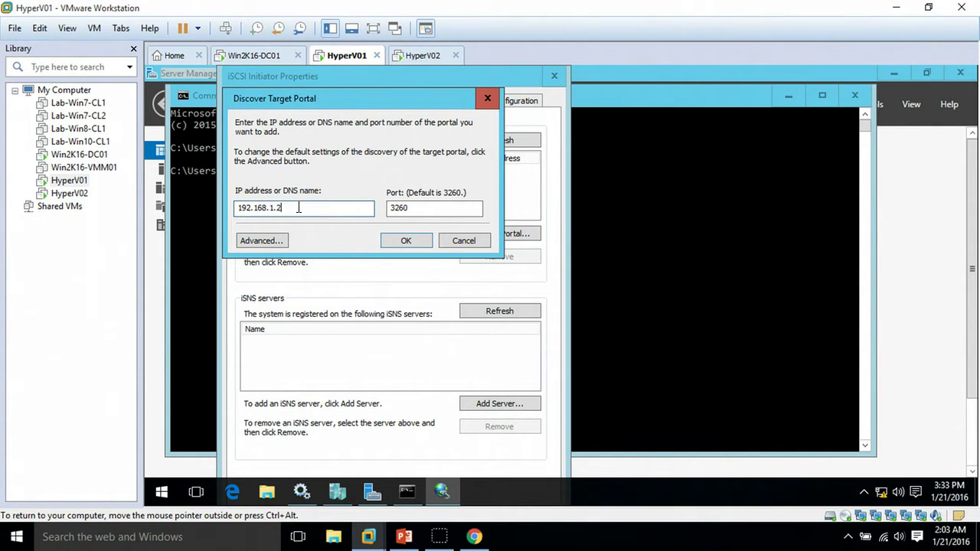
{"action": "left_click", "coordinate": [404, 244]}
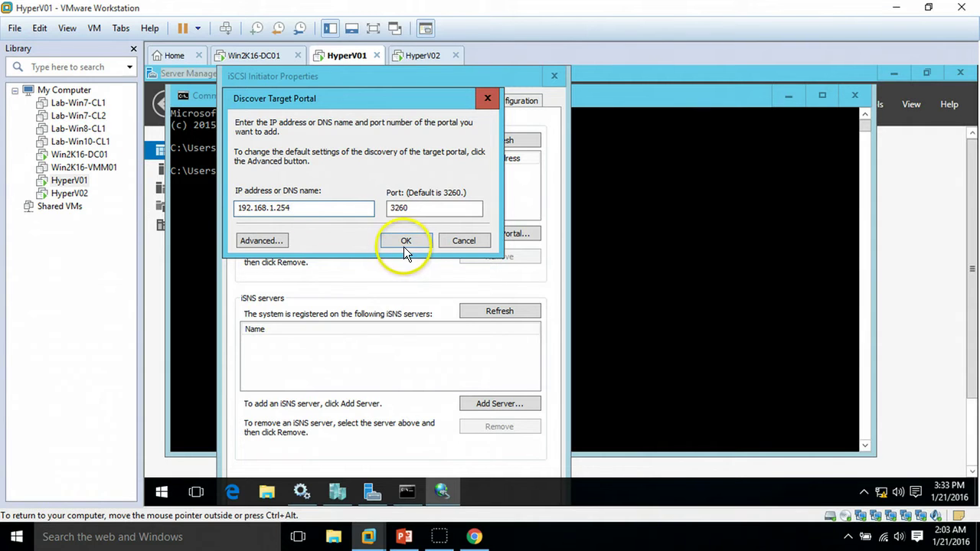
{"action": "left_click", "coordinate": [281, 242]}
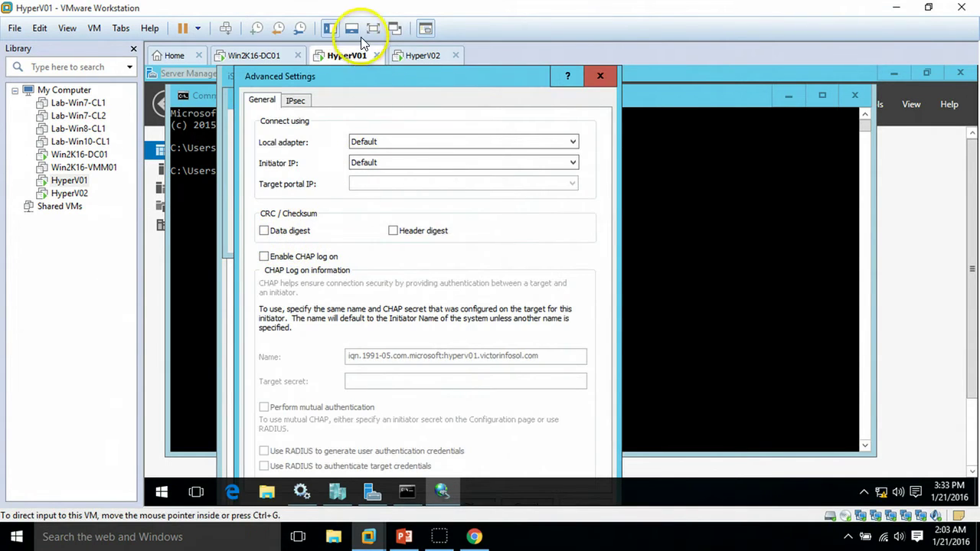
{"action": "left_click", "coordinate": [372, 28]}
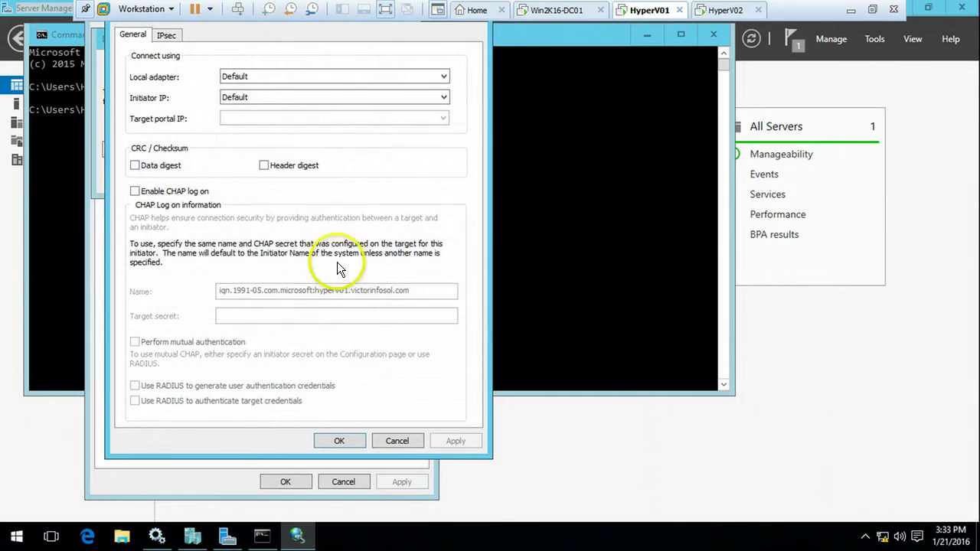
Step: Add portal 192.168.1.254 using the Microsoft iSCSI Initiator adapter and initiator IP 192.168.1.241
{"action": "left_click", "coordinate": [258, 77]}
{"action": "left_click", "coordinate": [261, 100]}
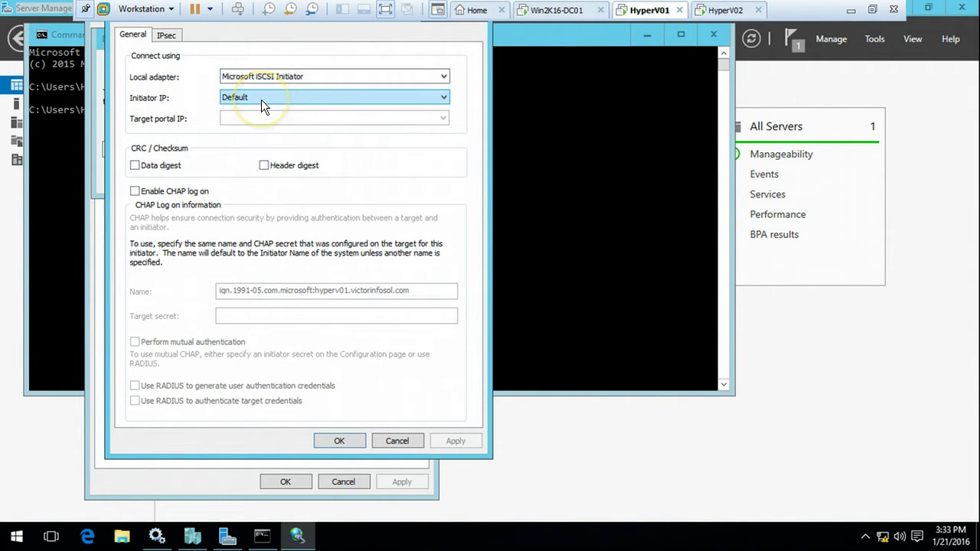
{"action": "left_click", "coordinate": [261, 100]}
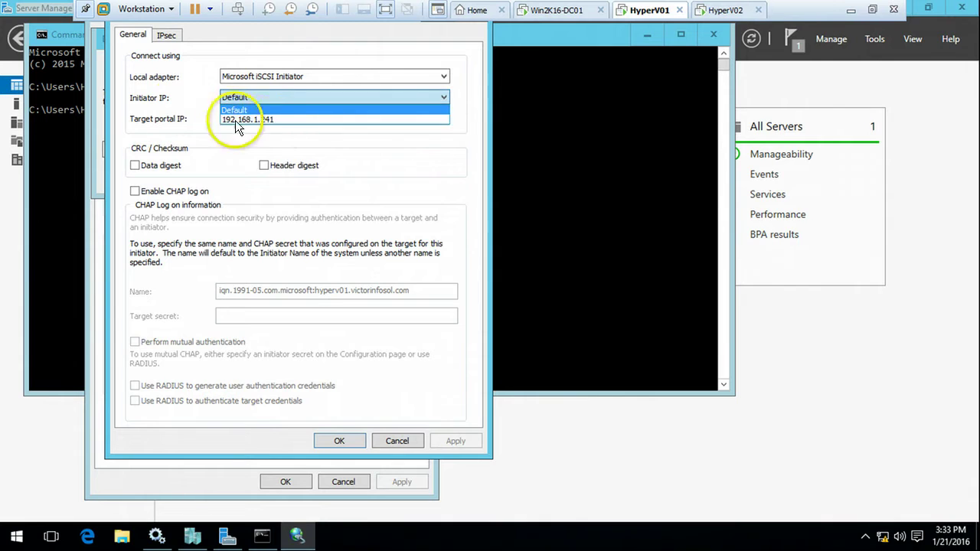
{"action": "left_click", "coordinate": [276, 119]}
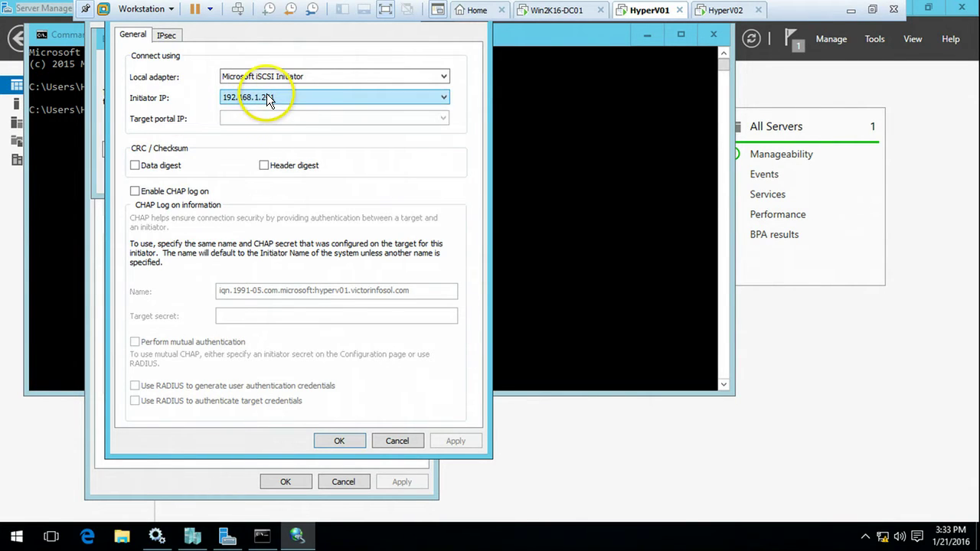
{"action": "left_click", "coordinate": [332, 443]}
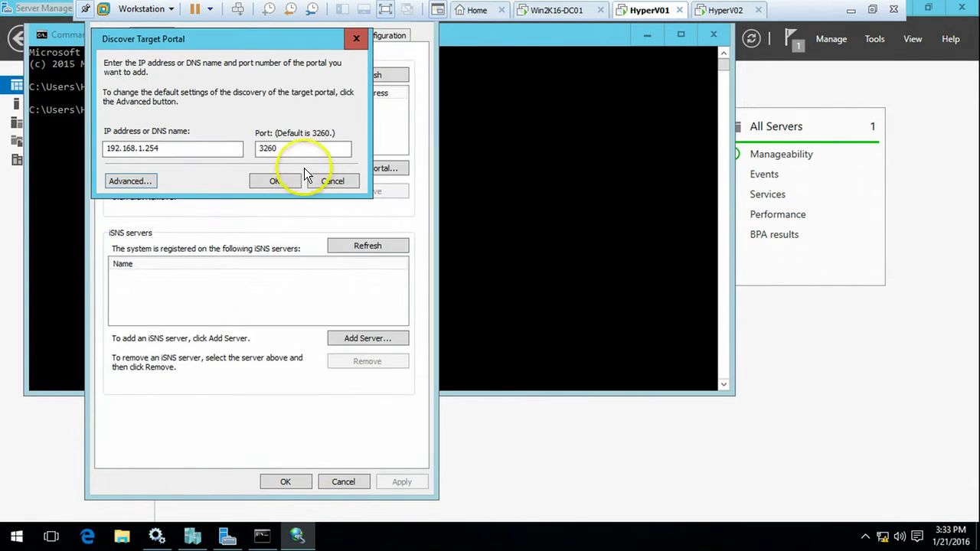
{"action": "left_click", "coordinate": [283, 181]}
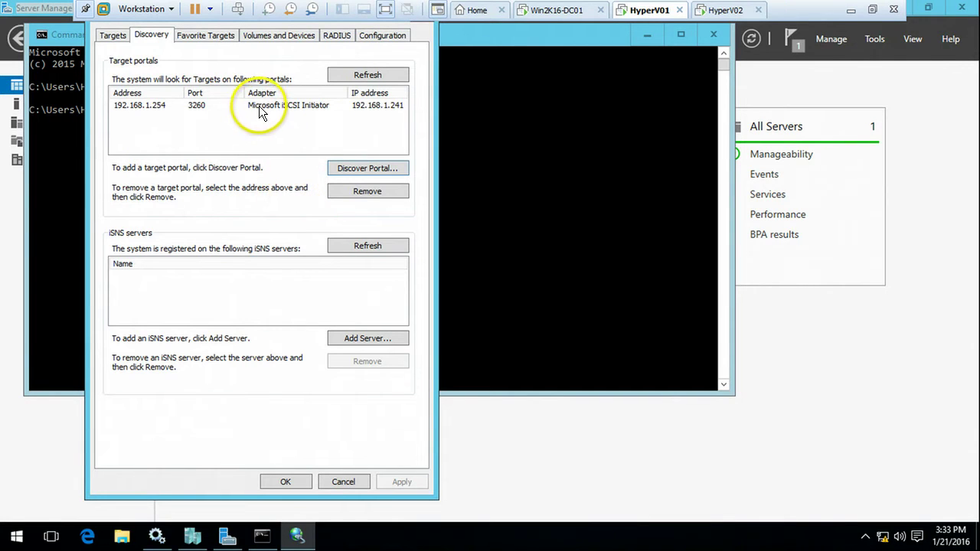
{"action": "left_click", "coordinate": [228, 98]}
Step: On the Targets tab, widen the Name column to show the disk01 and disk02 targets
{"action": "left_click", "coordinate": [117, 37]}
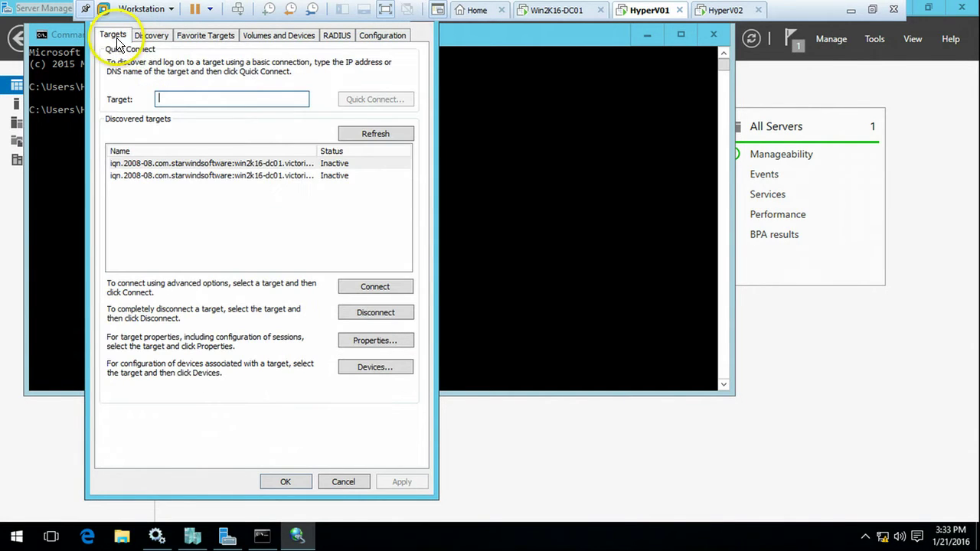
{"action": "left_click", "coordinate": [251, 164]}
{"action": "left_click", "coordinate": [263, 175]}
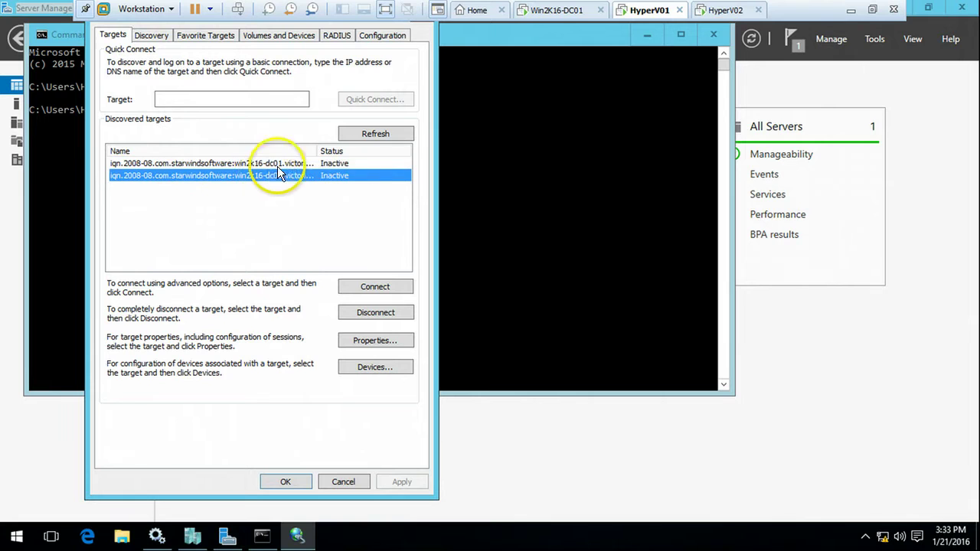
{"action": "left_click", "coordinate": [290, 163]}
{"action": "double_click", "coordinate": [319, 148]}
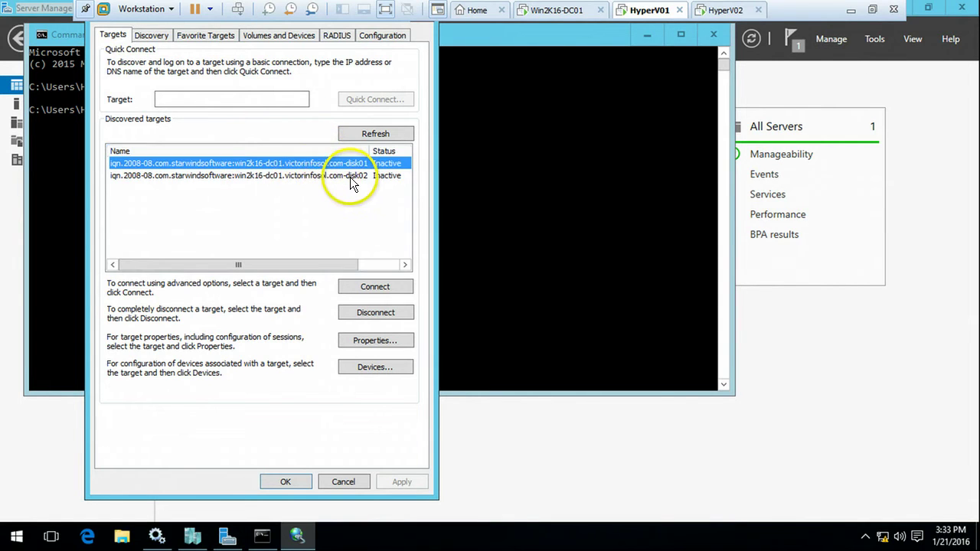
{"action": "left_click", "coordinate": [350, 177]}
{"action": "left_click", "coordinate": [354, 167]}
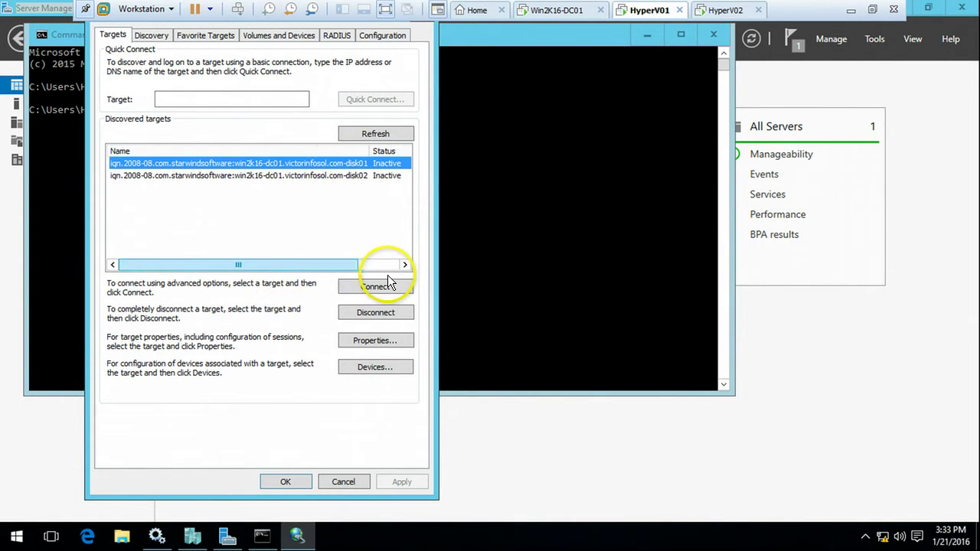
Step: On HyperV02, remove the existing 192.168.1.254 target portal and dismiss the persistent bindings warning
{"action": "left_click", "coordinate": [722, 10]}
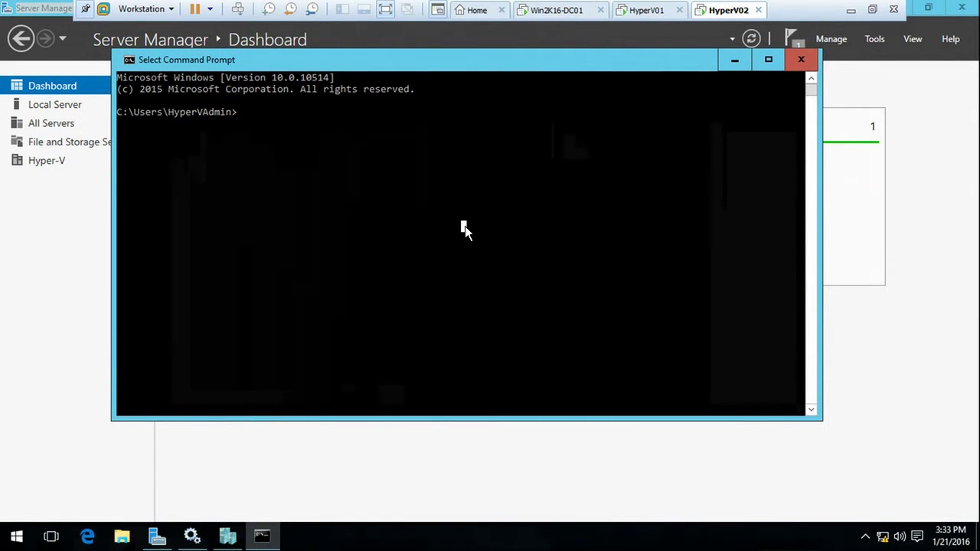
{"action": "type", "text": "i"}
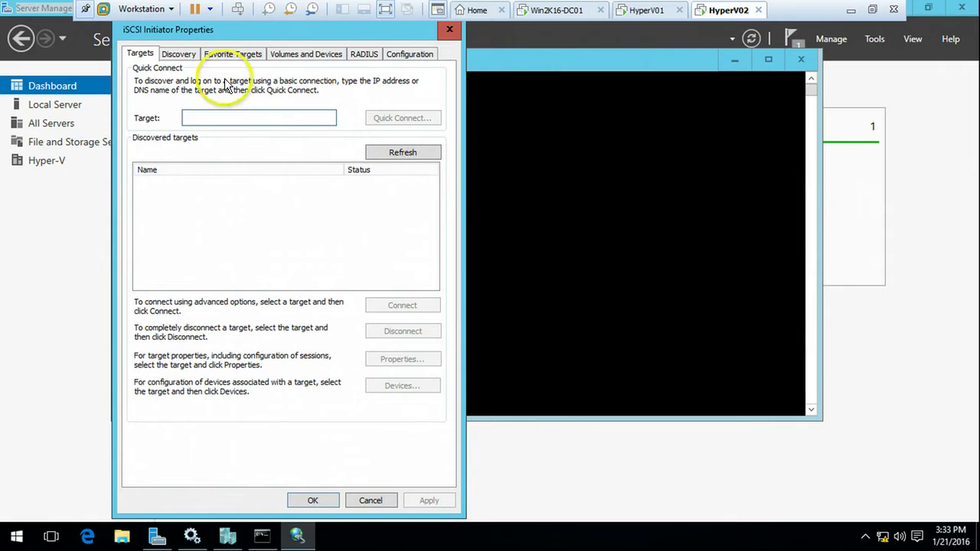
{"action": "left_click", "coordinate": [189, 58]}
{"action": "left_click", "coordinate": [315, 120]}
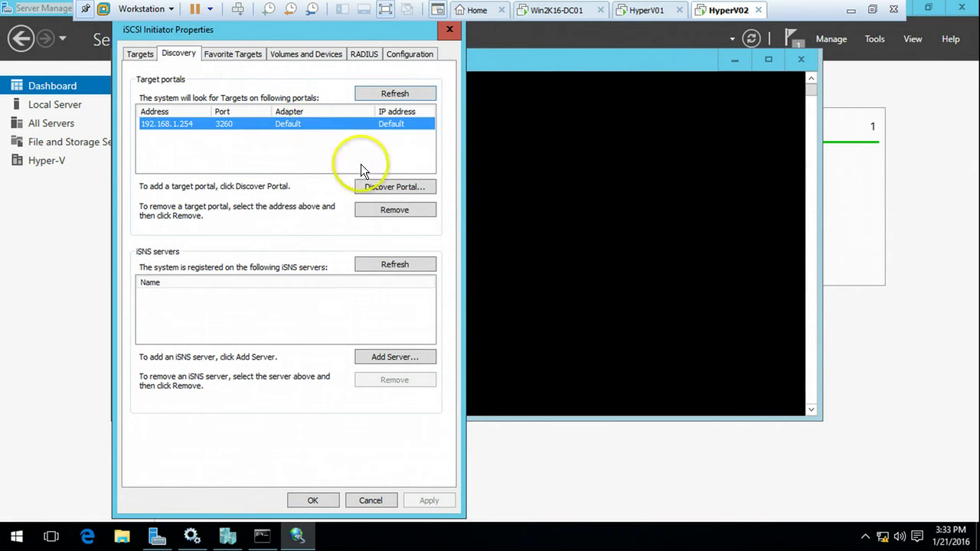
{"action": "left_click", "coordinate": [395, 207]}
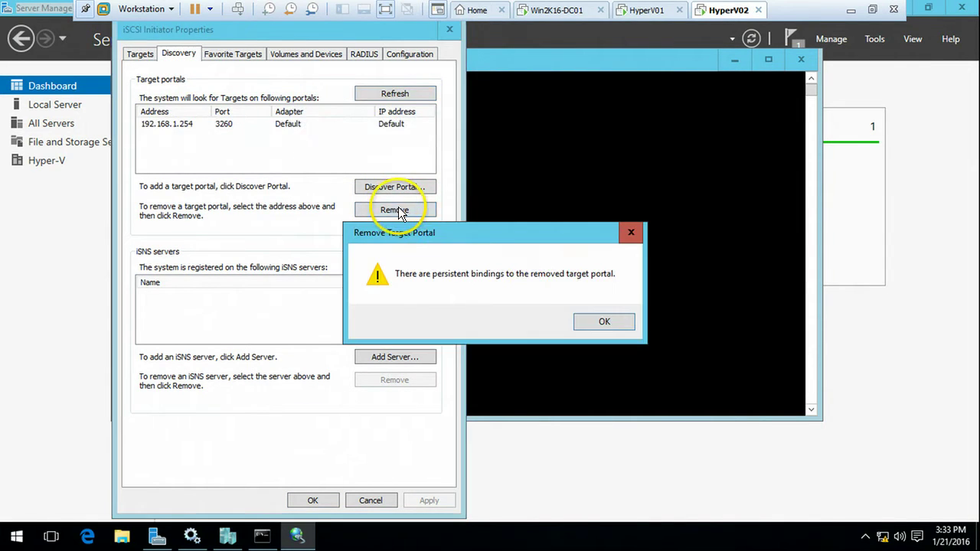
{"action": "left_click", "coordinate": [589, 322]}
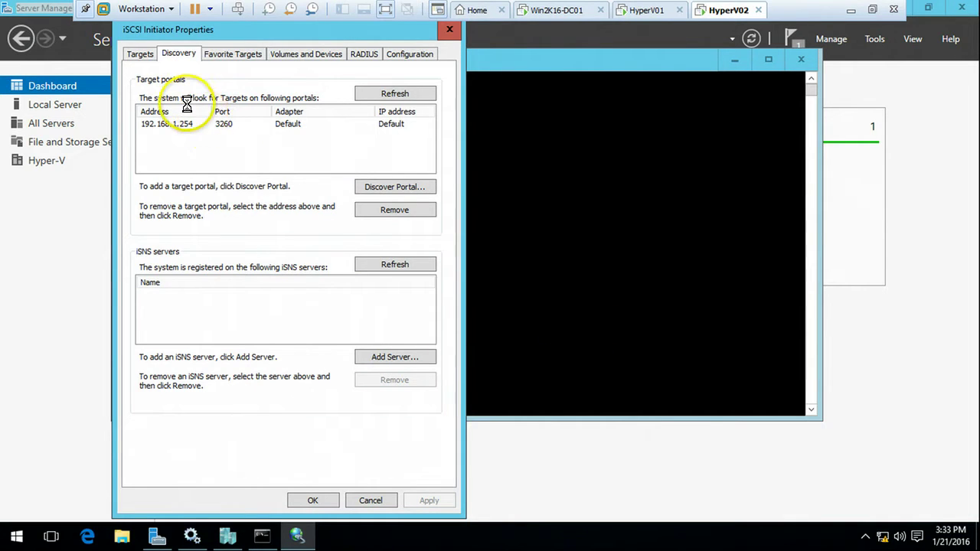
Step: Re-add portal 192.168.1.254 using the Microsoft iSCSI Initiator adapter and initiator IP 192.168.1.242
{"action": "left_click", "coordinate": [414, 186]}
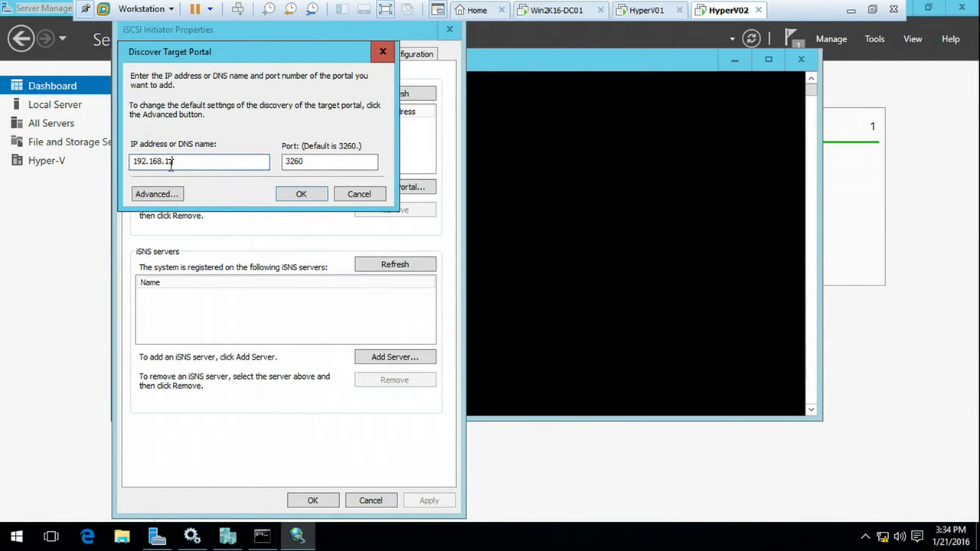
{"action": "left_click", "coordinate": [160, 191]}
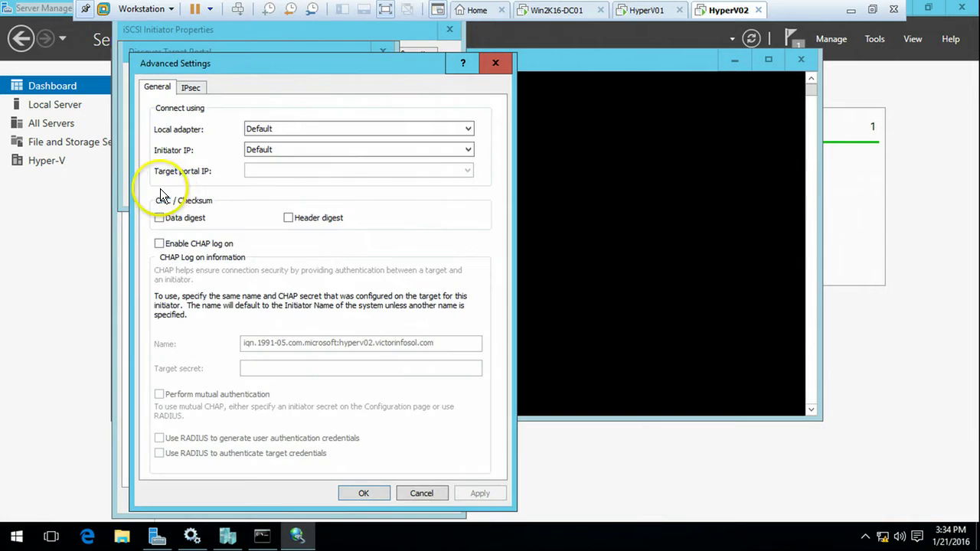
{"action": "left_click", "coordinate": [266, 128]}
{"action": "left_click", "coordinate": [281, 146]}
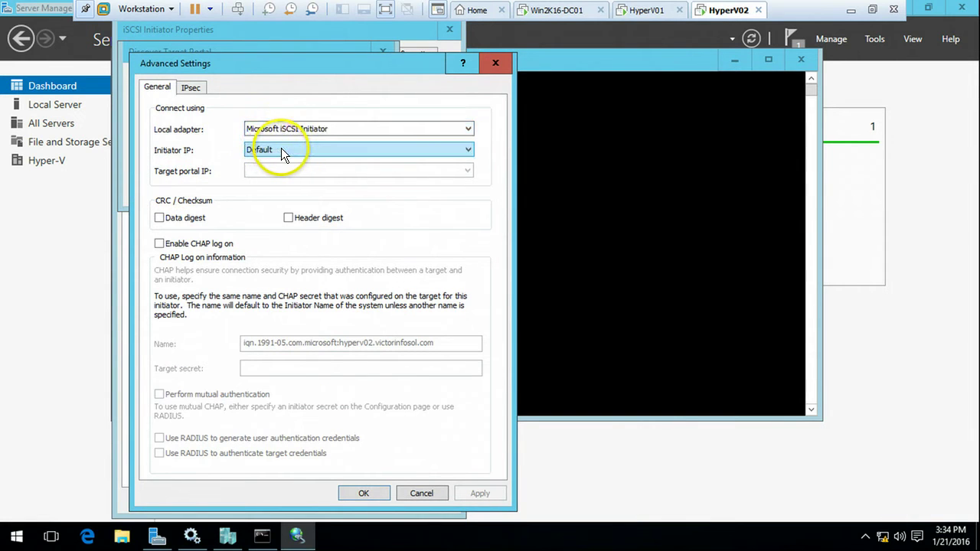
{"action": "left_click", "coordinate": [281, 150]}
{"action": "left_click", "coordinate": [288, 173]}
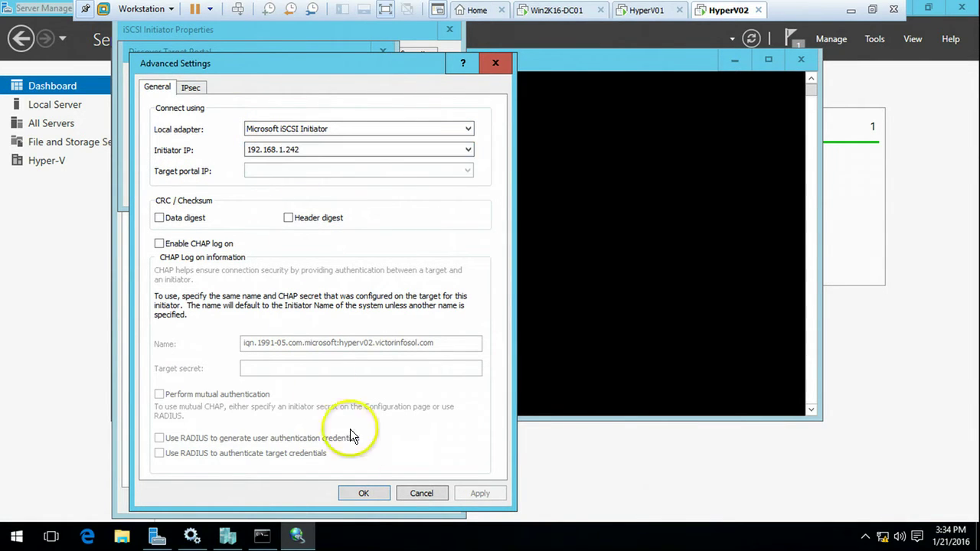
{"action": "left_click", "coordinate": [364, 493]}
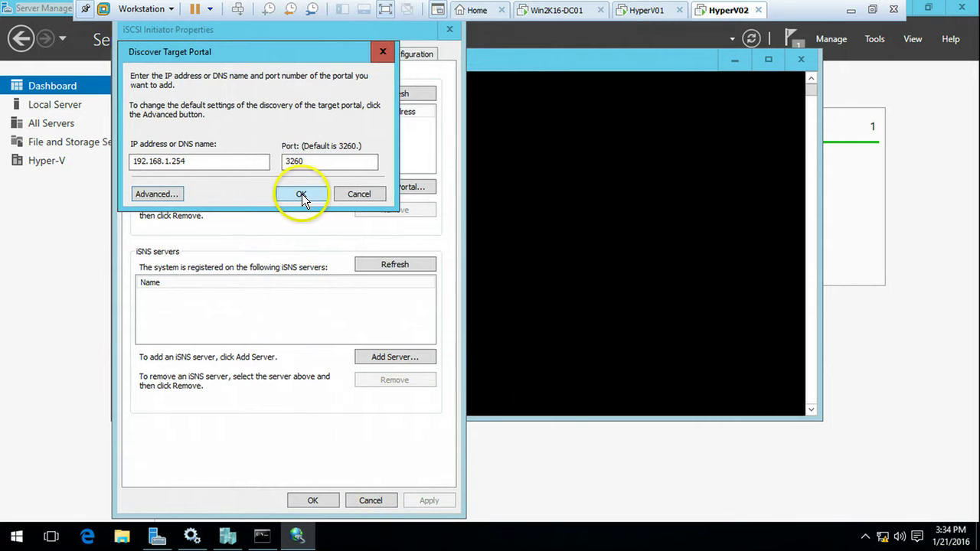
{"action": "left_click", "coordinate": [302, 194]}
Step: Review HyperV02's discovered targets, then close the iSCSI Initiator dialogs on HyperV01 and HyperV02
{"action": "left_click", "coordinate": [142, 54]}
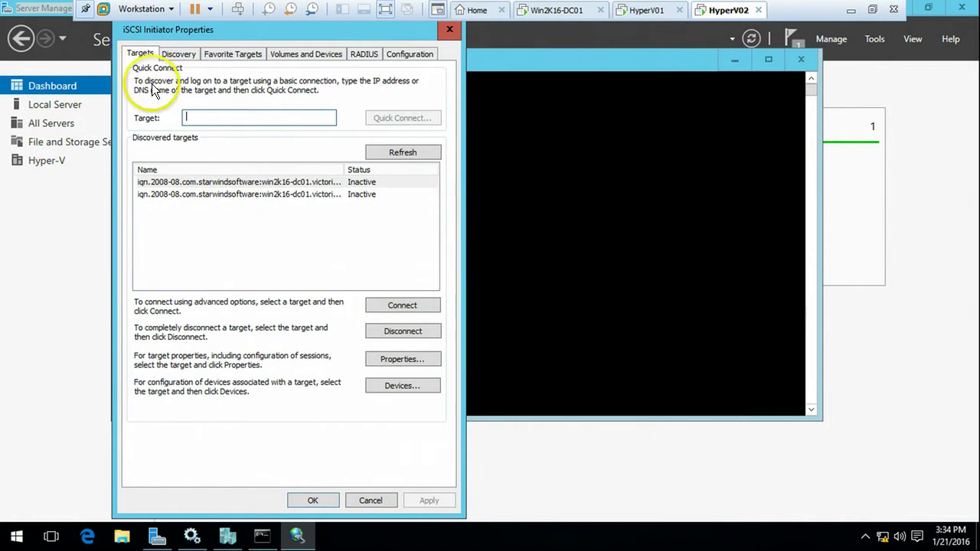
{"action": "left_click", "coordinate": [233, 195]}
{"action": "left_click", "coordinate": [241, 181]}
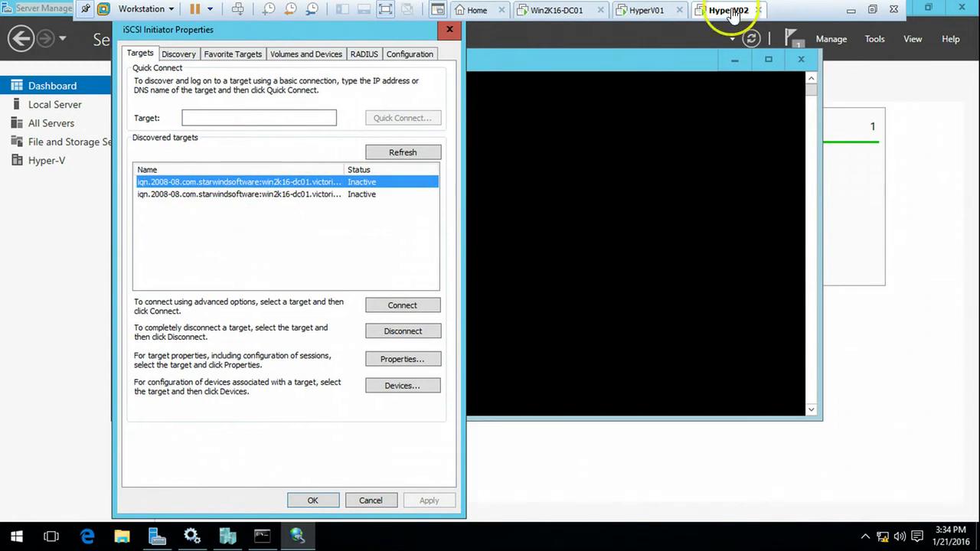
{"action": "left_click", "coordinate": [731, 12]}
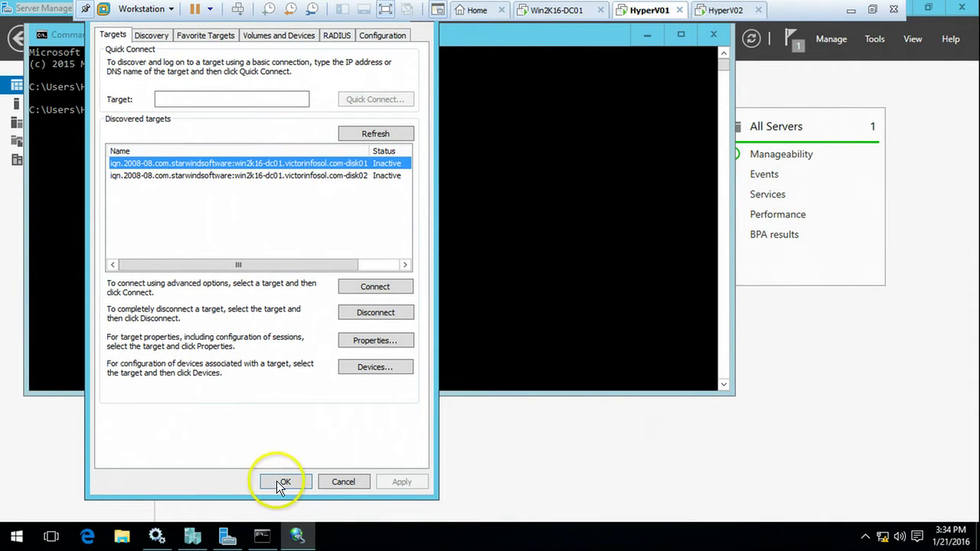
{"action": "left_click", "coordinate": [279, 482]}
{"action": "left_click", "coordinate": [719, 11]}
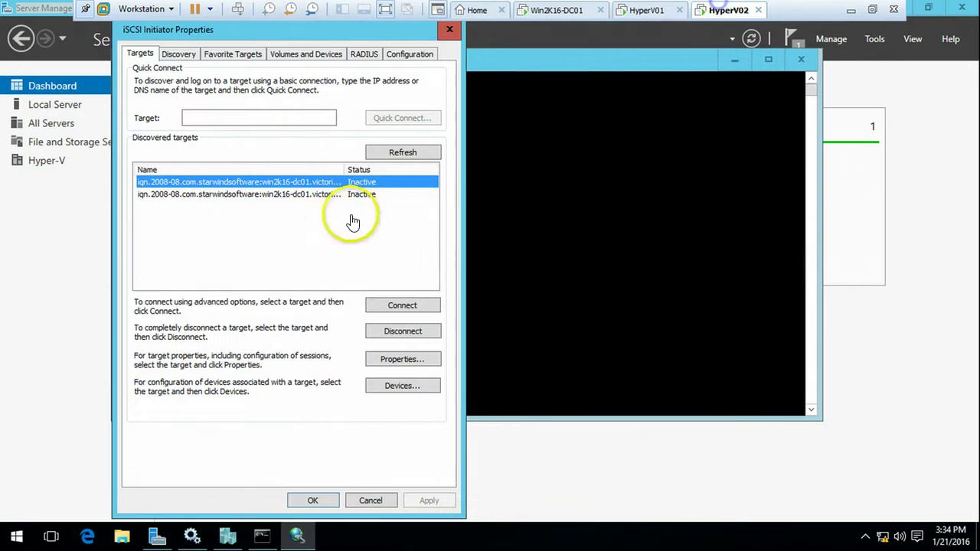
{"action": "left_click", "coordinate": [312, 500]}
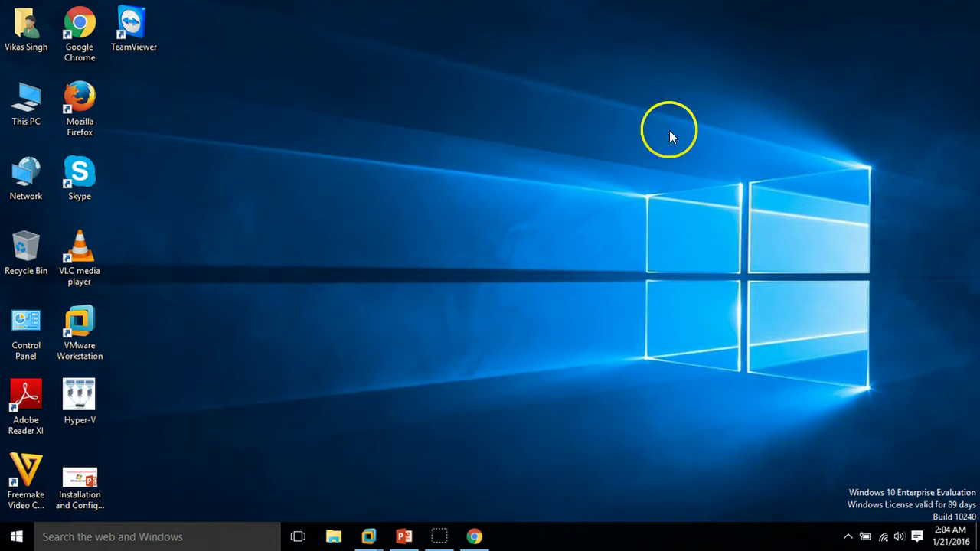
Step: Return to the PowerPoint slide show showing the seven-step Hyper-V cluster agenda
{"action": "left_click", "coordinate": [405, 537]}
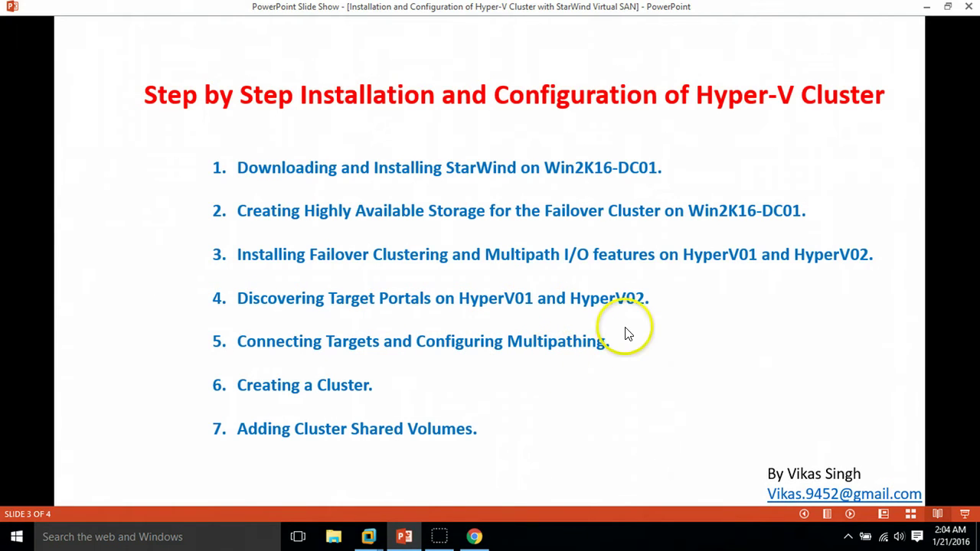
Step: Reopen HyperV01's iSCSI Initiator by rerunning iscsicpl from its command prompt
{"action": "left_click", "coordinate": [368, 536]}
{"action": "left_click", "coordinate": [407, 498]}
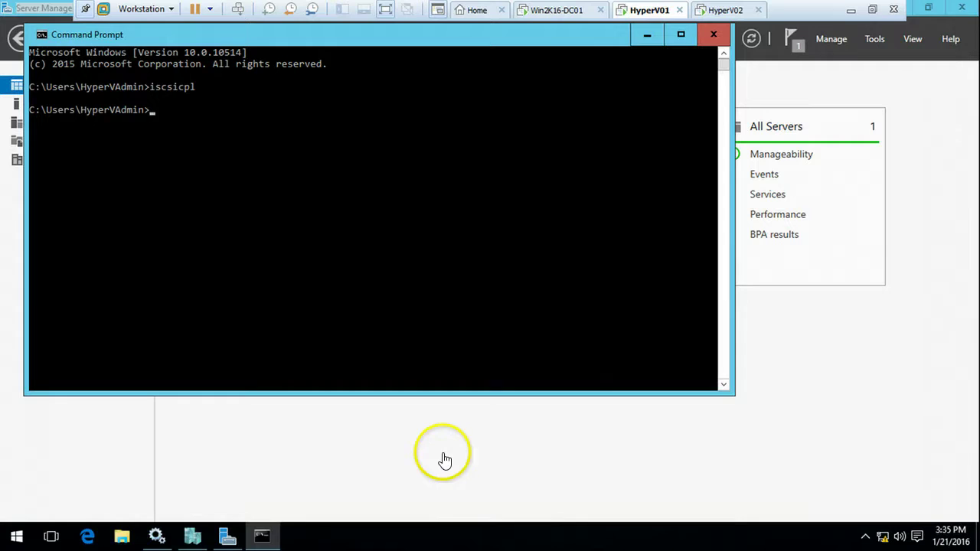
{"action": "left_click", "coordinate": [453, 227]}
{"action": "key", "text": "Up"}
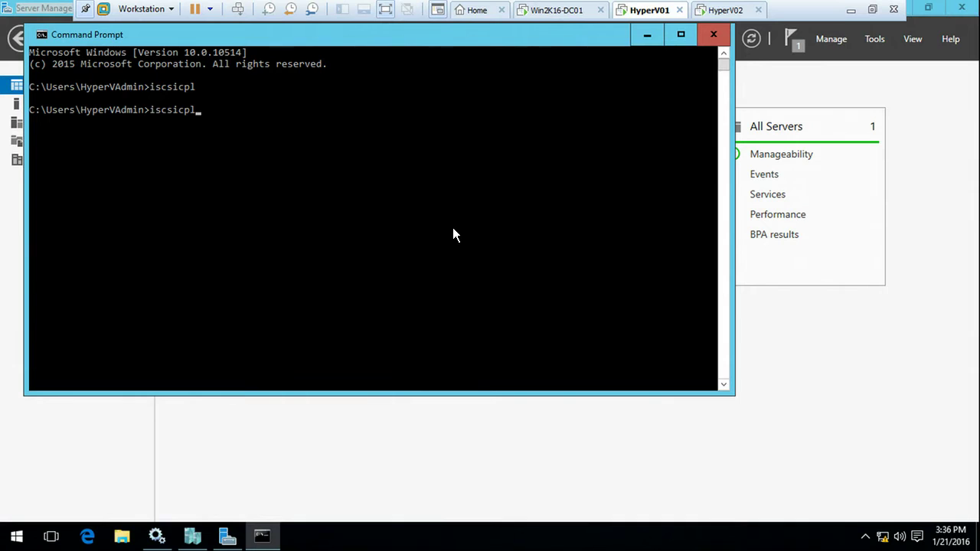
{"action": "key", "text": "Return"}
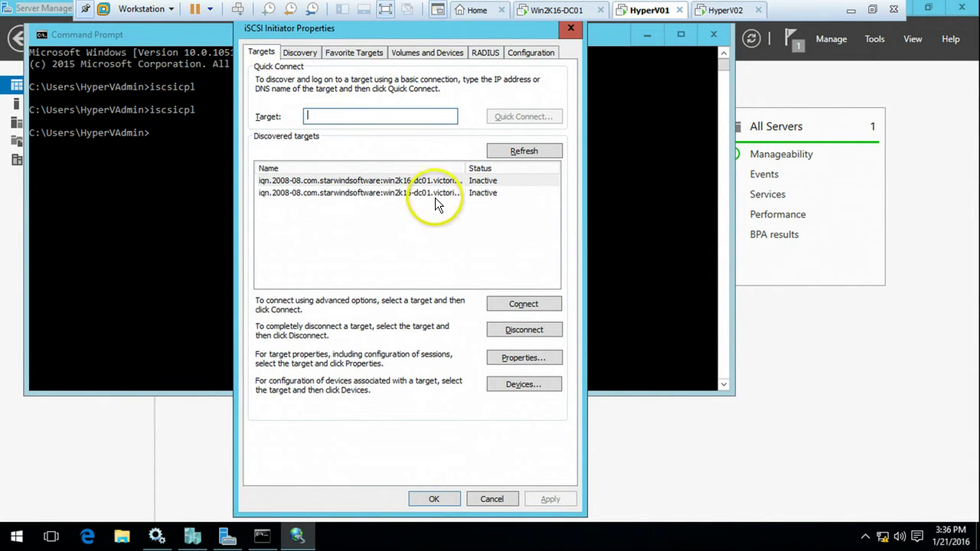
Step: Connect disk01 with multi-path via Microsoft iSCSI Initiator, 192.168.1.241 to portal 192.168.1.254
{"action": "left_click", "coordinate": [441, 182]}
{"action": "double_click", "coordinate": [468, 170]}
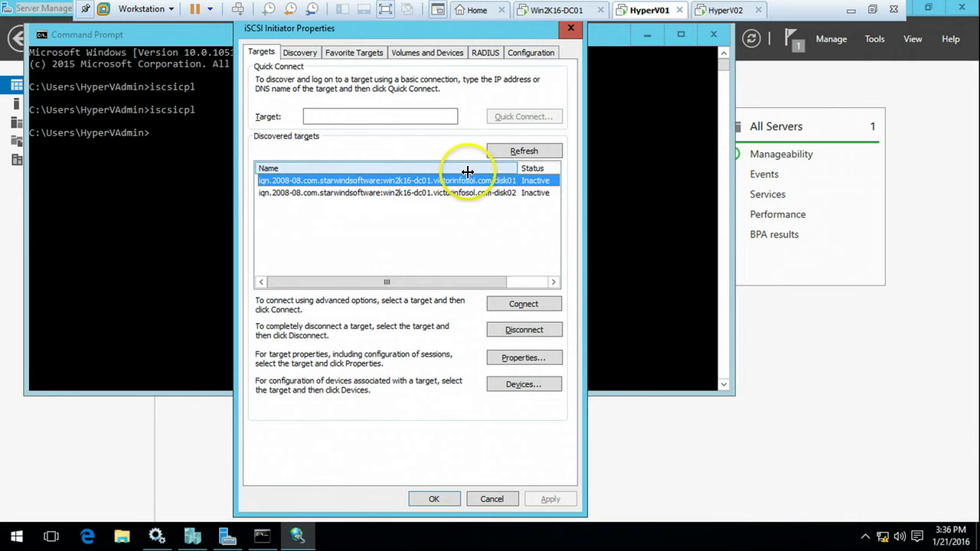
{"action": "left_click", "coordinate": [462, 284]}
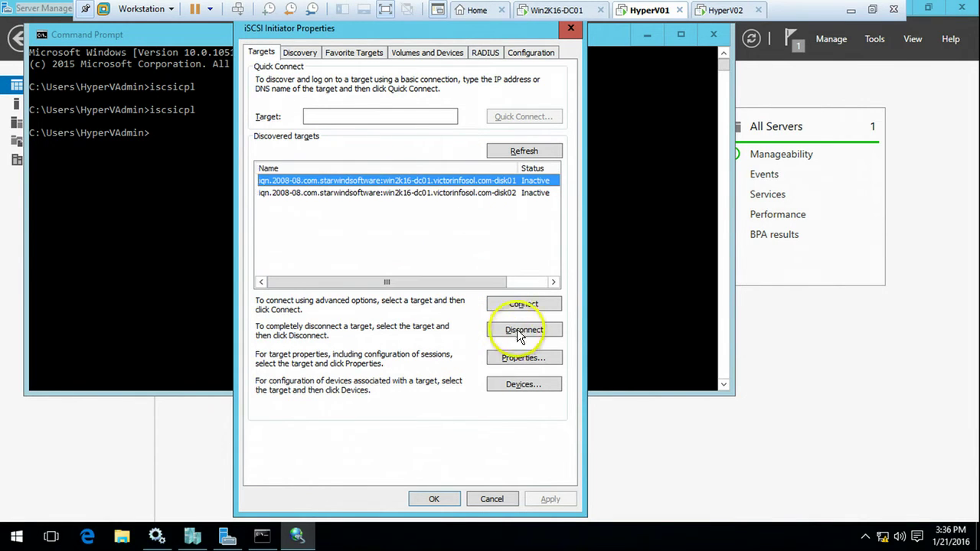
{"action": "left_click", "coordinate": [528, 303]}
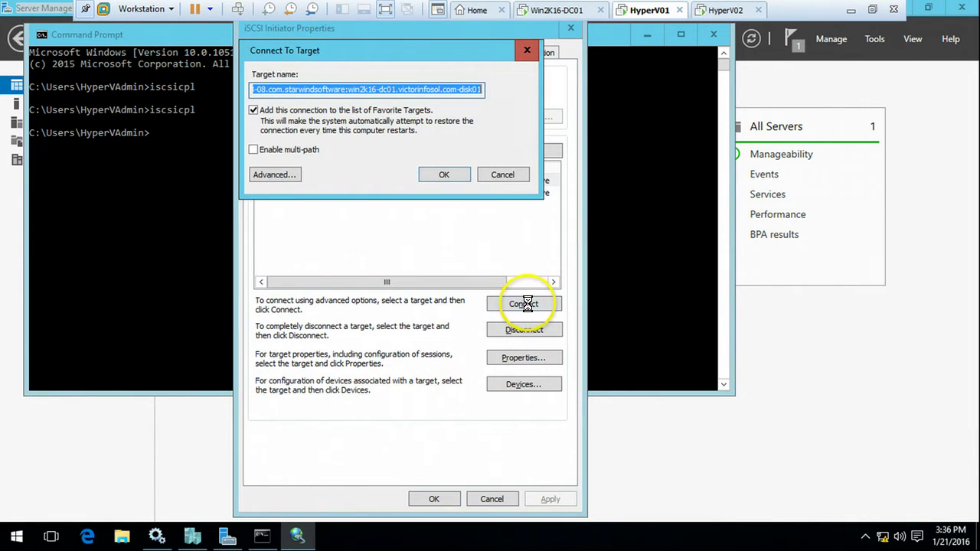
{"action": "left_click", "coordinate": [294, 152]}
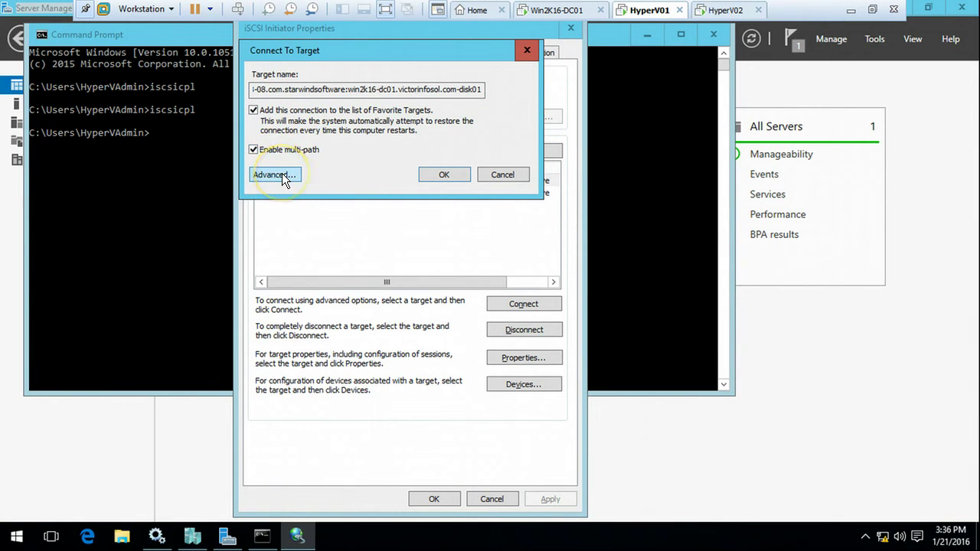
{"action": "left_click", "coordinate": [282, 173]}
{"action": "left_click", "coordinate": [409, 127]}
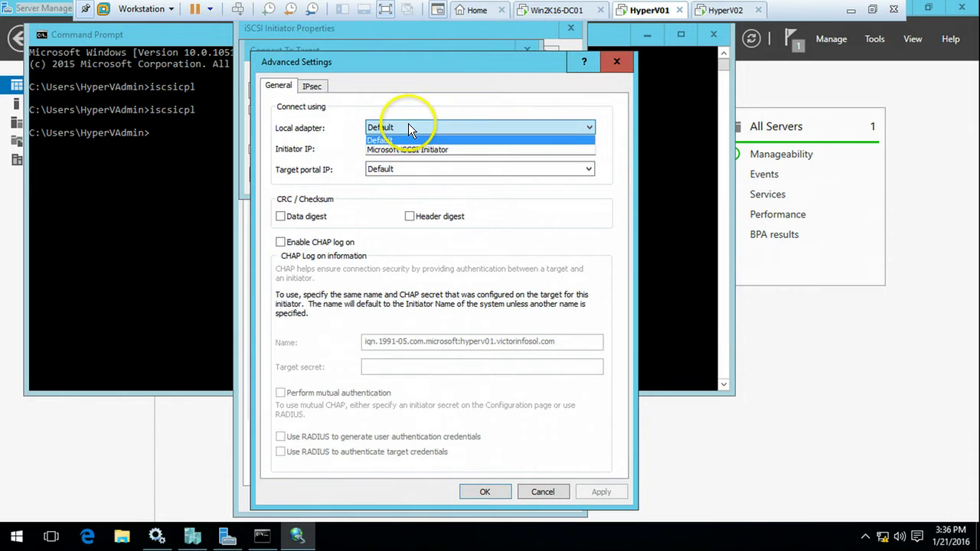
{"action": "left_click", "coordinate": [413, 149]}
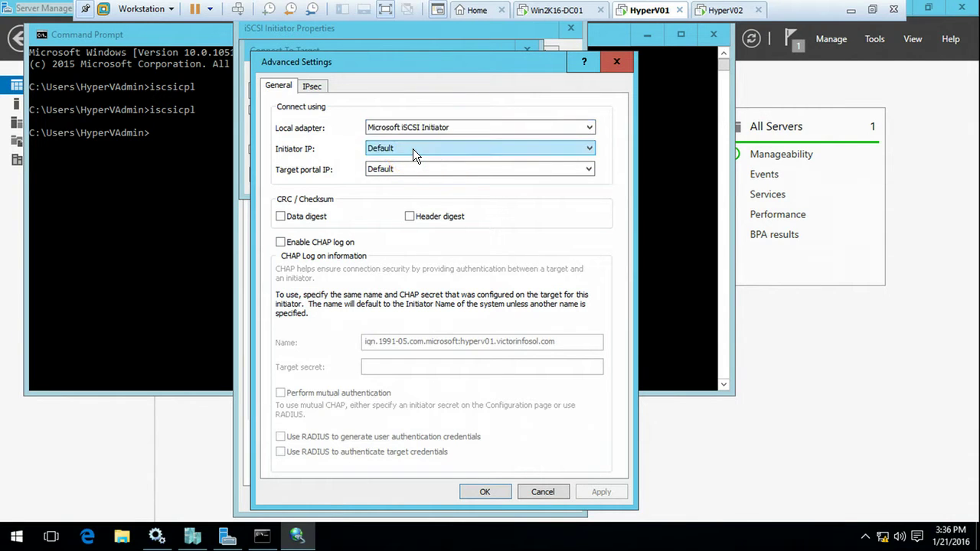
{"action": "left_click", "coordinate": [412, 148]}
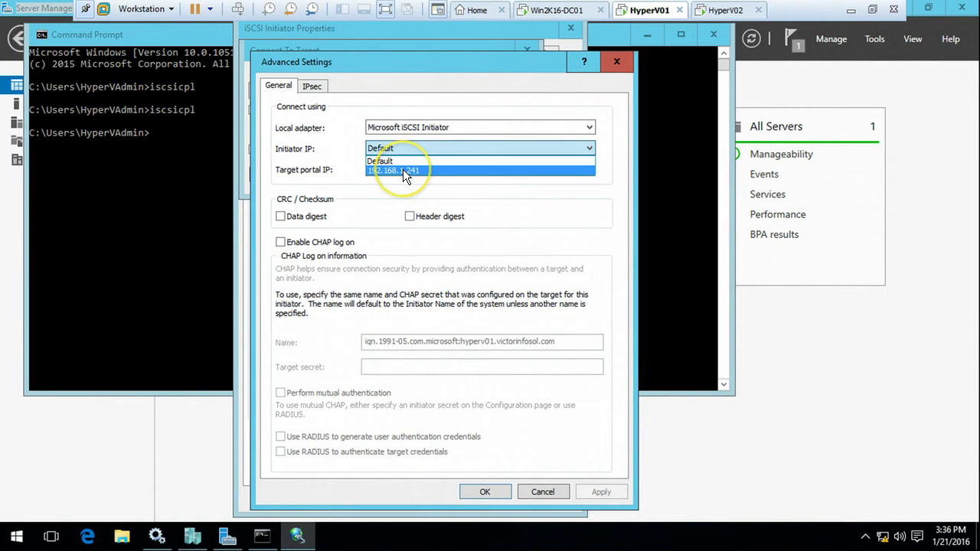
{"action": "left_click", "coordinate": [408, 169]}
{"action": "left_click", "coordinate": [410, 169]}
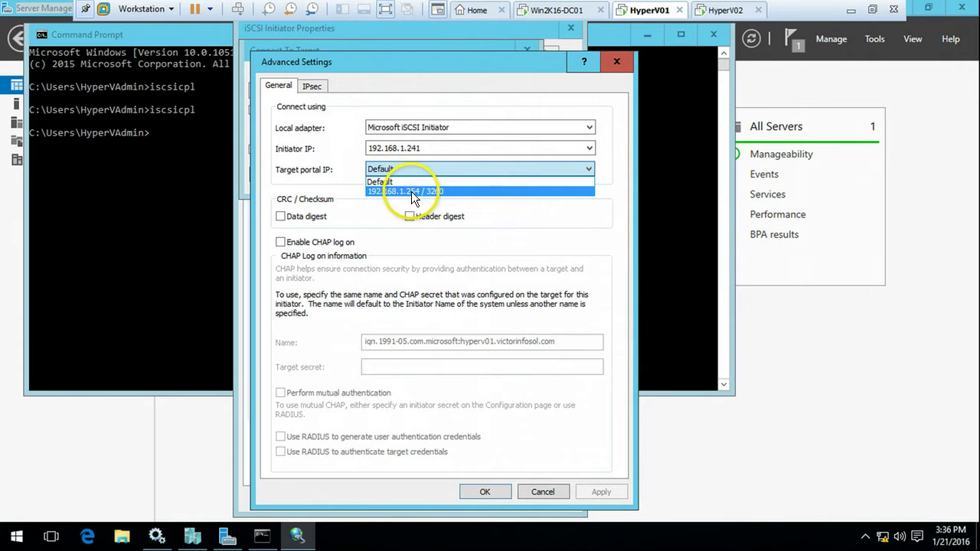
{"action": "left_click", "coordinate": [414, 196]}
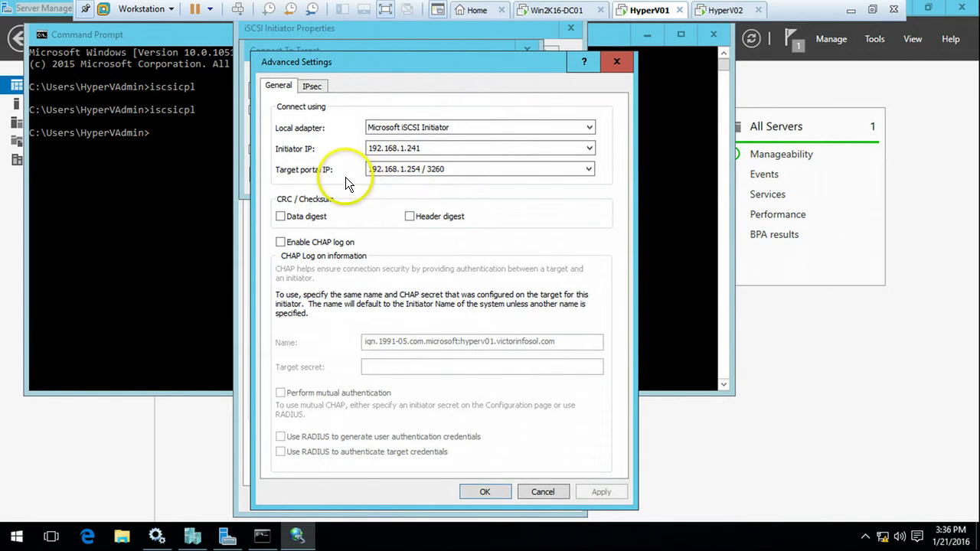
{"action": "left_click", "coordinate": [485, 492]}
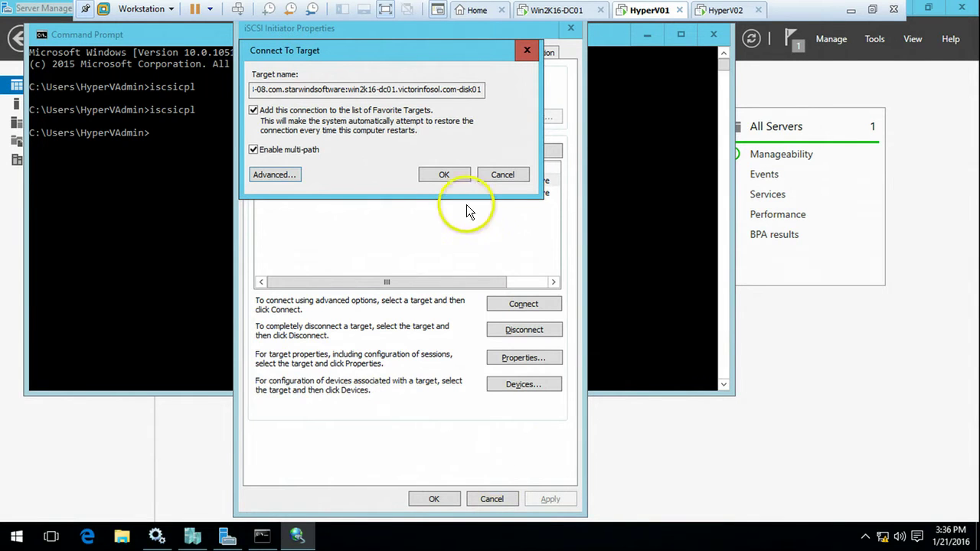
{"action": "left_click", "coordinate": [445, 175]}
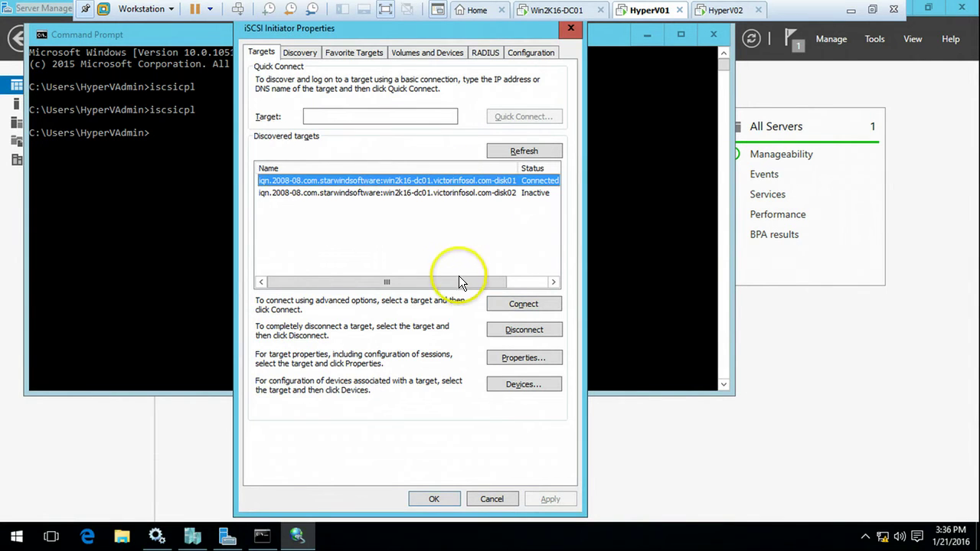
Step: Connect disk02 with multi-path from initiator IP 192.168.1.241 to portal 192.168.1.254 / 3260
{"action": "left_click_drag", "start_coordinate": [460, 279], "coordinate": [528, 224]}
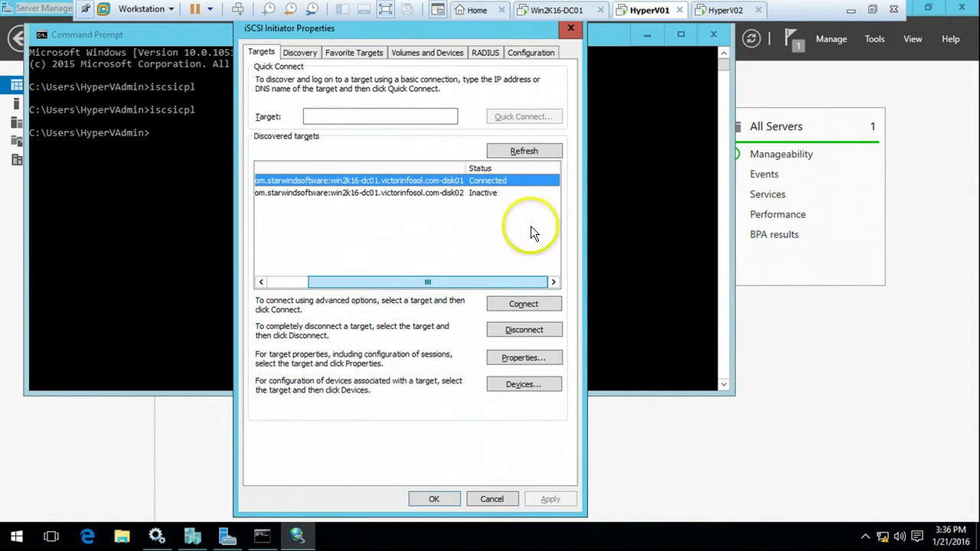
{"action": "left_click", "coordinate": [460, 194]}
{"action": "left_click", "coordinate": [524, 310]}
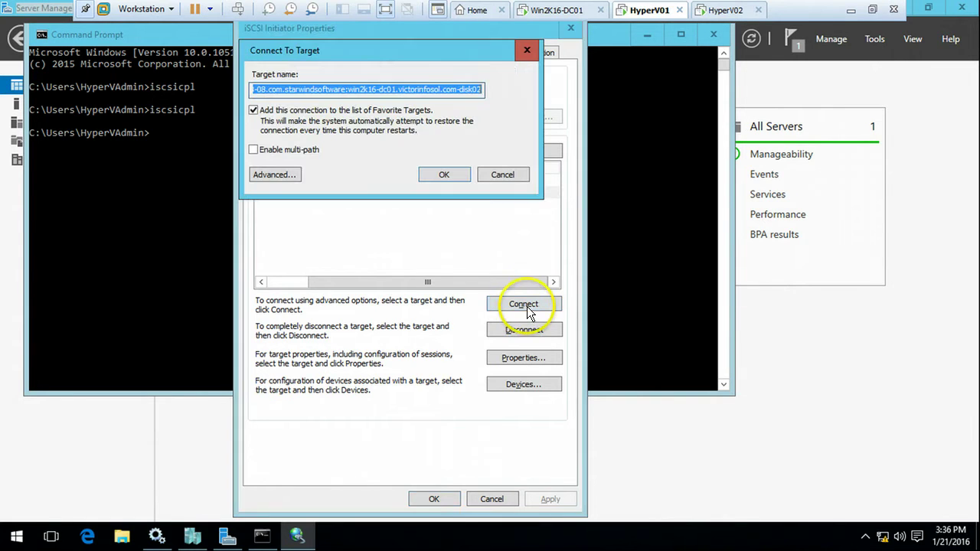
{"action": "left_click", "coordinate": [291, 150]}
{"action": "left_click", "coordinate": [287, 175]}
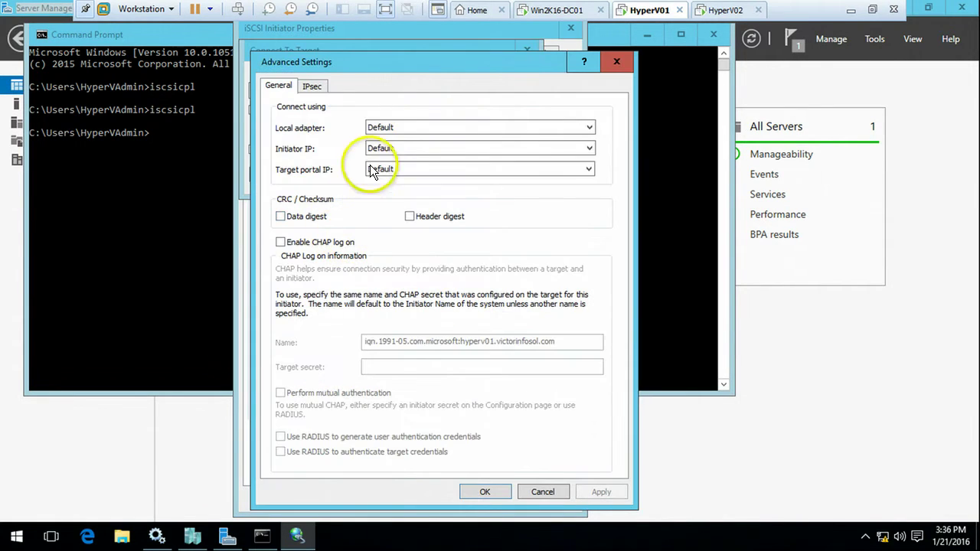
{"action": "left_click", "coordinate": [402, 127]}
{"action": "left_click", "coordinate": [414, 150]}
{"action": "left_click", "coordinate": [413, 150]}
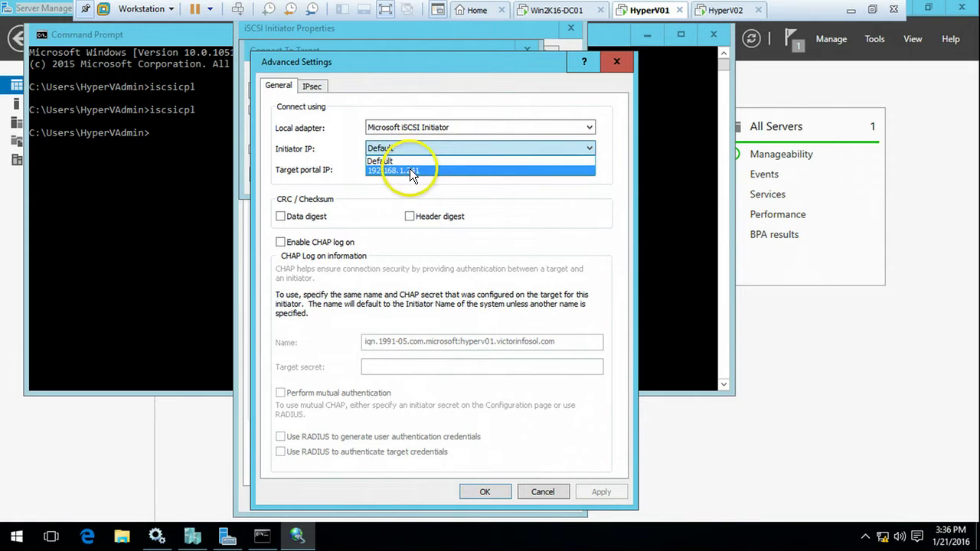
{"action": "left_click", "coordinate": [409, 167]}
{"action": "left_click", "coordinate": [410, 167]}
{"action": "left_click", "coordinate": [403, 192]}
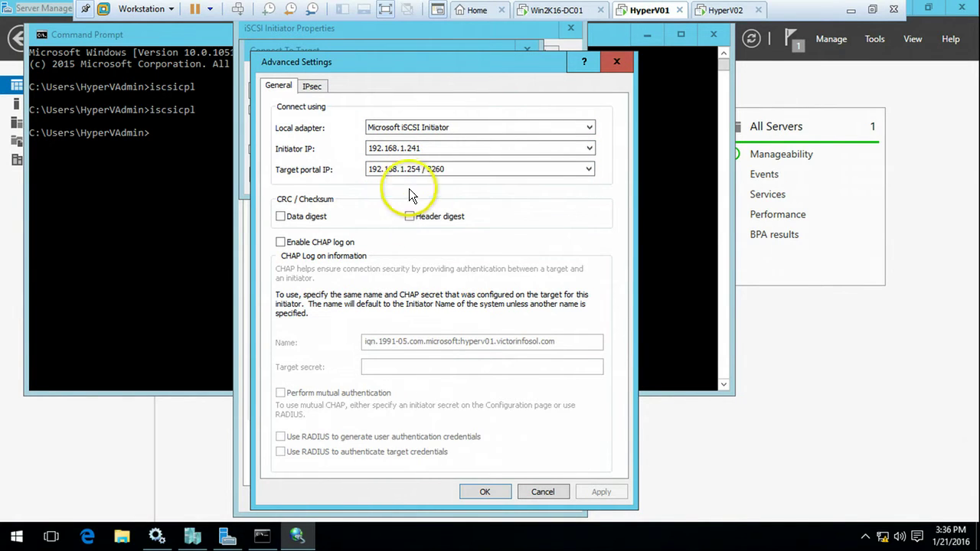
{"action": "left_click", "coordinate": [488, 490]}
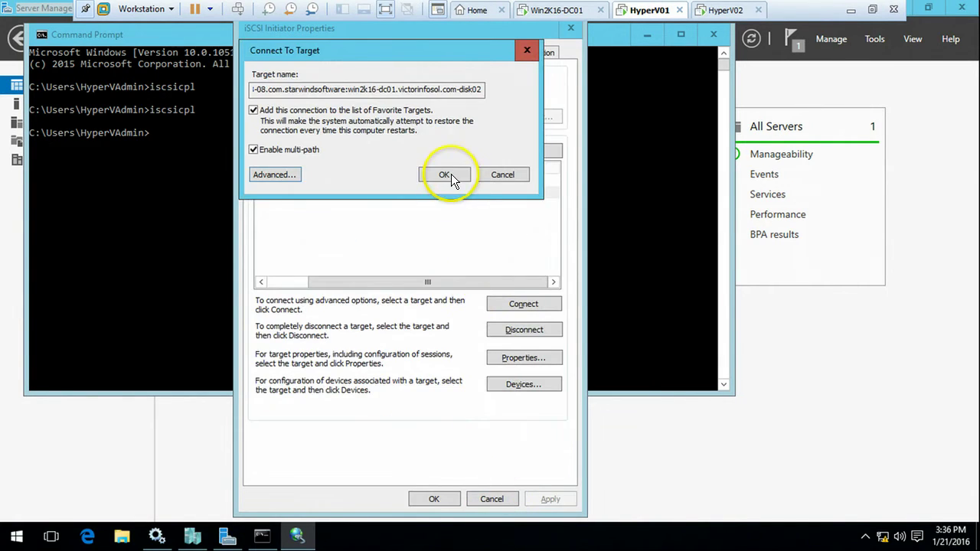
{"action": "left_click", "coordinate": [451, 176]}
{"action": "left_click", "coordinate": [437, 193]}
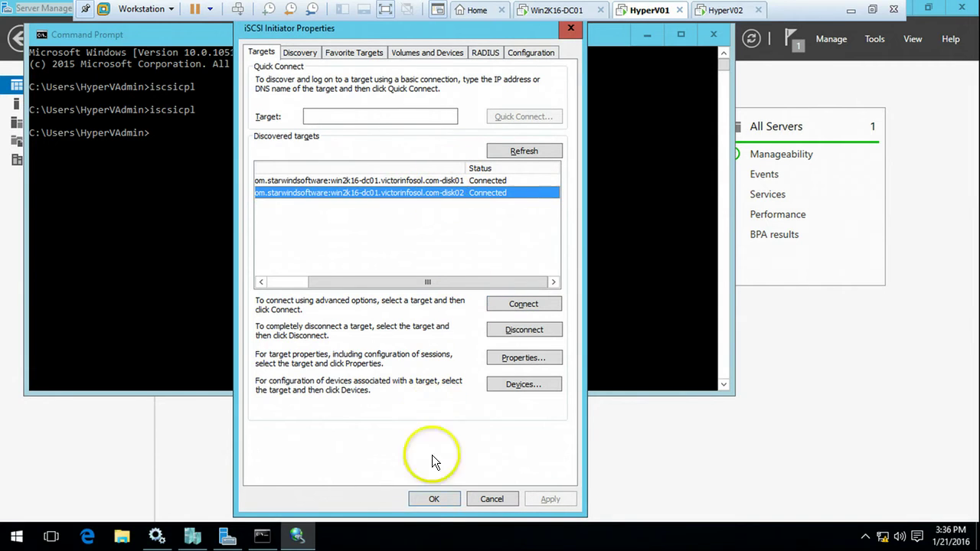
Step: Close HyperV01's iSCSI settings and run iscsicpl on HyperV02
{"action": "left_click", "coordinate": [434, 498]}
{"action": "left_click", "coordinate": [594, 189]}
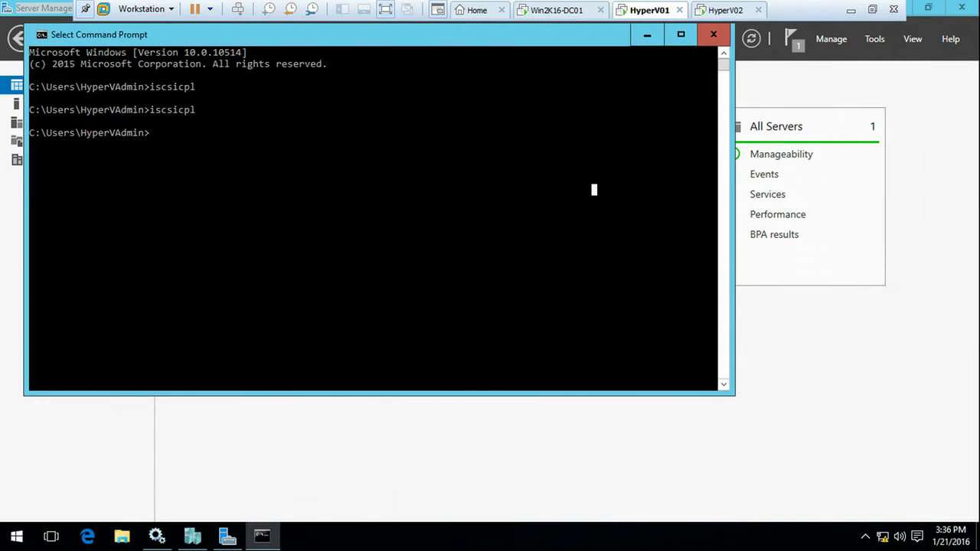
{"action": "left_click", "coordinate": [731, 12]}
{"action": "left_click", "coordinate": [466, 213]}
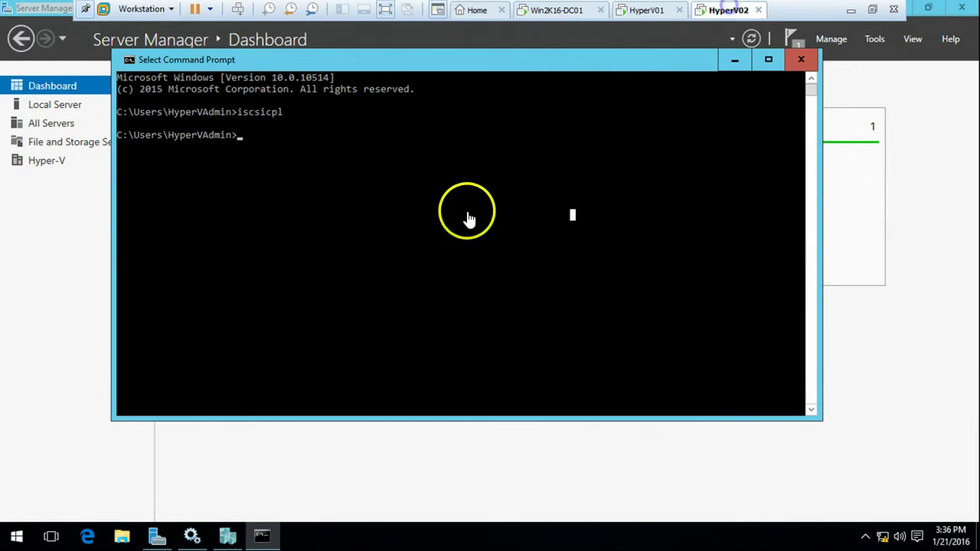
{"action": "key", "text": "Up"}
{"action": "key", "text": "Return"}
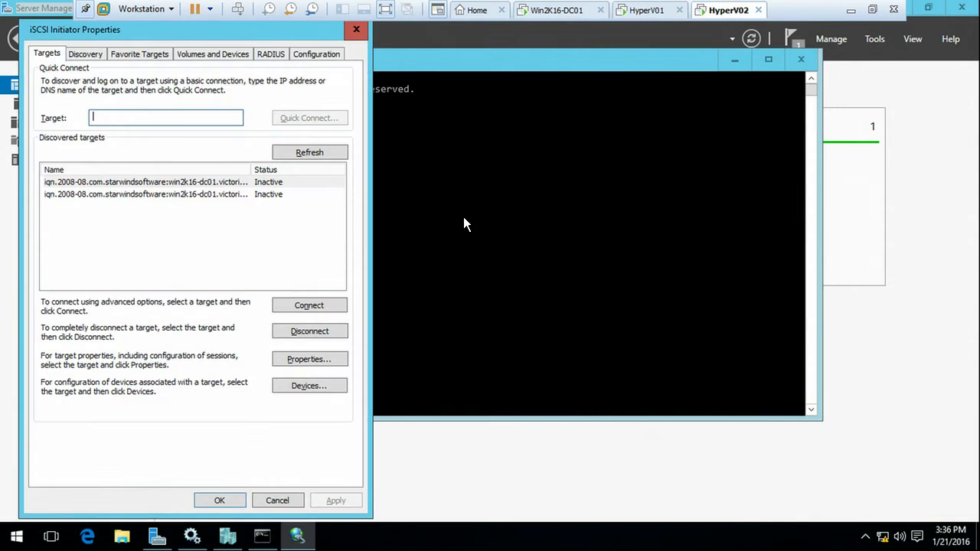
Step: Connect disk01 with multi-path via Microsoft iSCSI Initiator, 192.168.1.242 to portal 192.168.1.254
{"action": "left_click", "coordinate": [245, 183]}
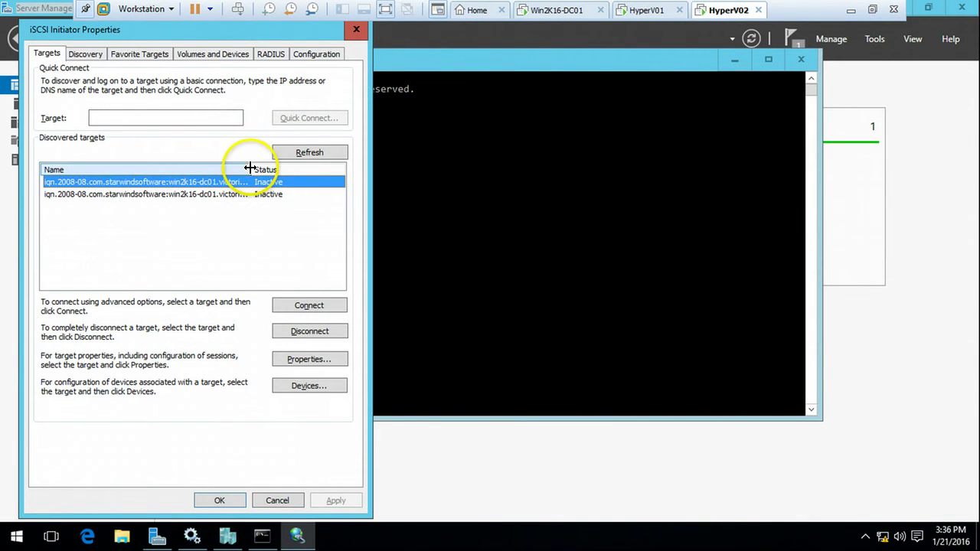
{"action": "double_click", "coordinate": [253, 170]}
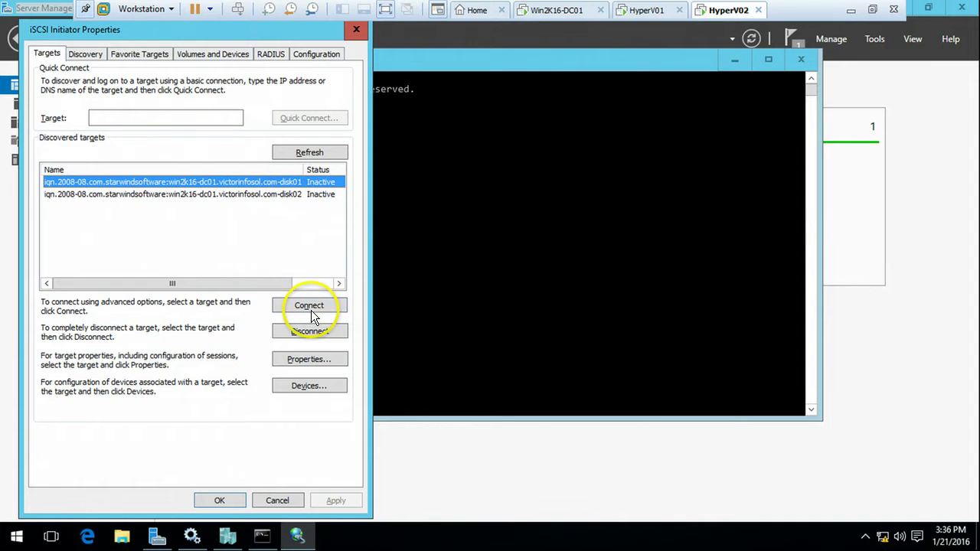
{"action": "left_click", "coordinate": [314, 304]}
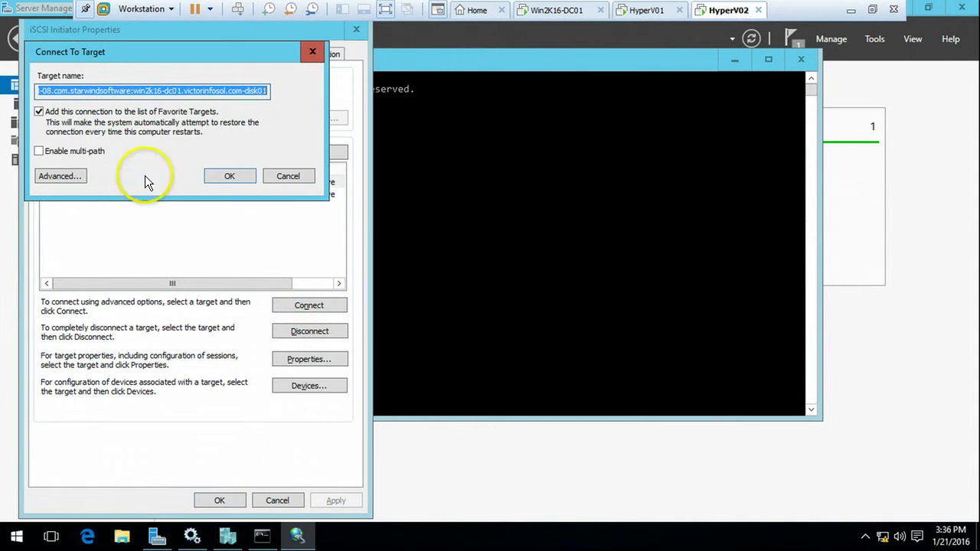
{"action": "left_click", "coordinate": [77, 151]}
{"action": "left_click", "coordinate": [67, 177]}
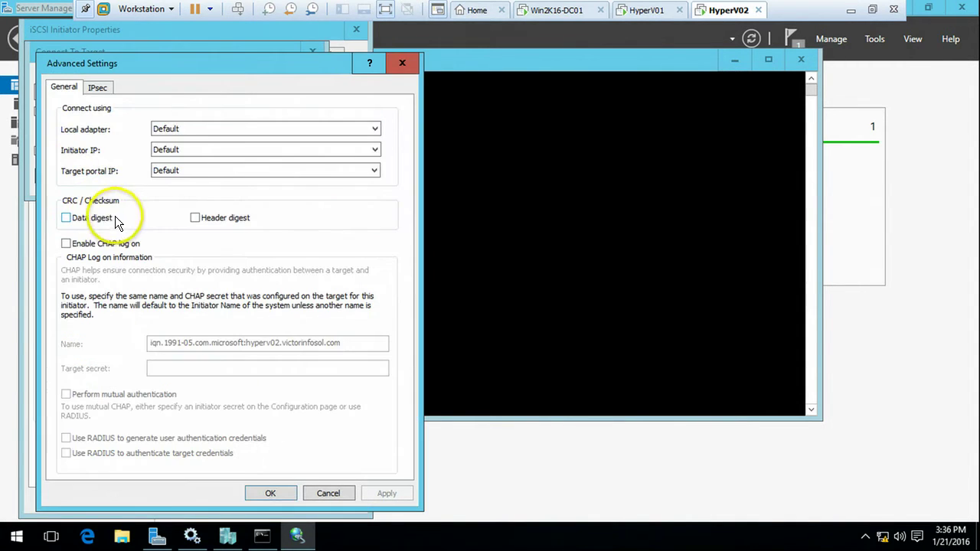
{"action": "left_click", "coordinate": [193, 131]}
{"action": "left_click", "coordinate": [193, 149]}
{"action": "left_click", "coordinate": [196, 148]}
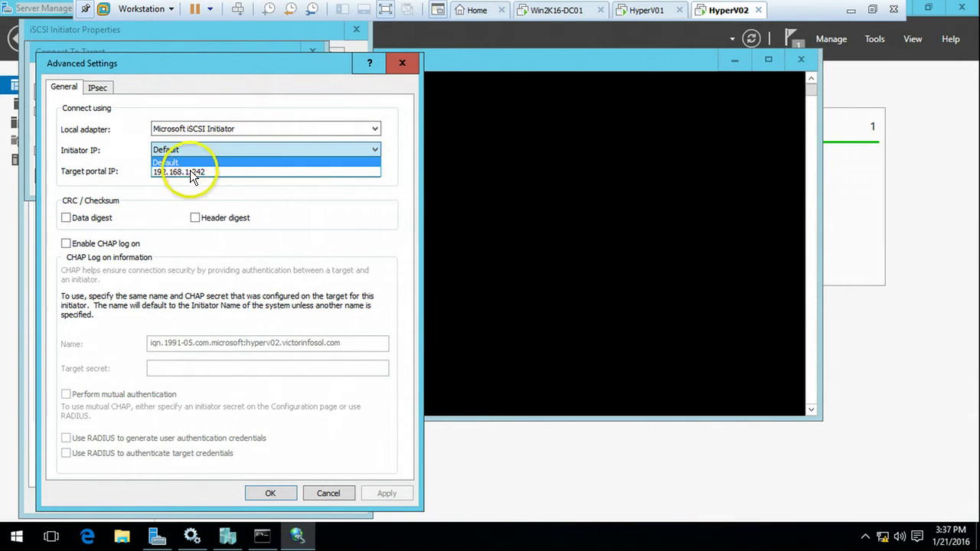
{"action": "left_click", "coordinate": [191, 173]}
{"action": "left_click", "coordinate": [193, 171]}
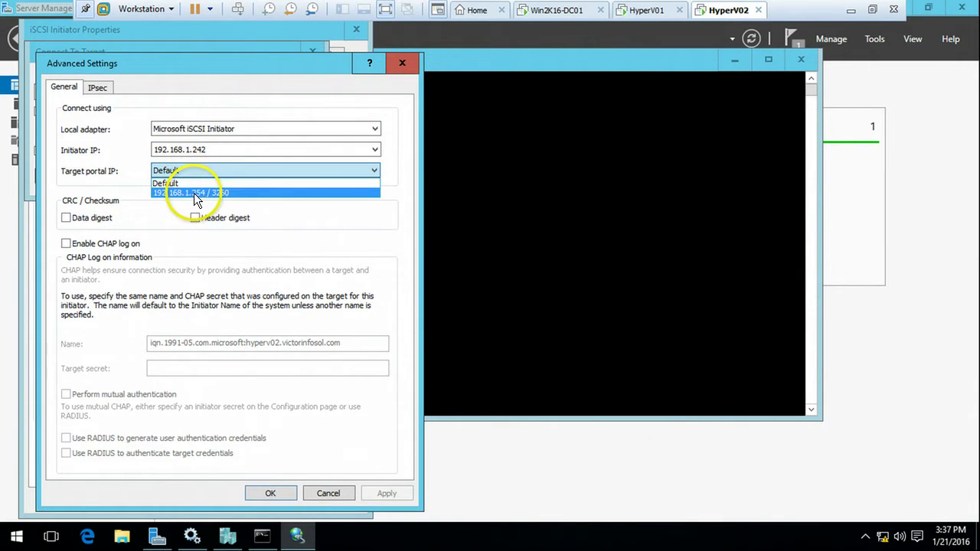
{"action": "left_click", "coordinate": [194, 193]}
{"action": "left_click", "coordinate": [268, 494]}
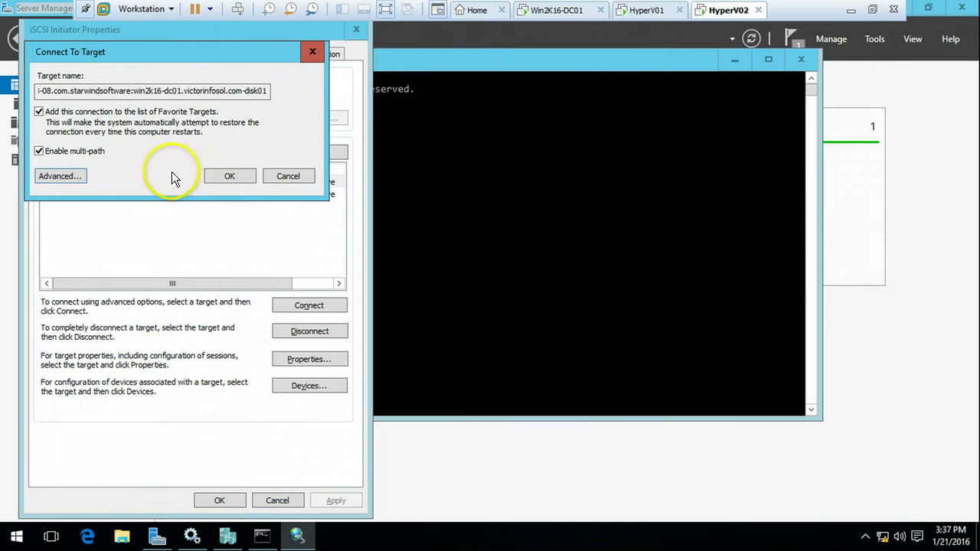
{"action": "left_click", "coordinate": [228, 177]}
{"action": "left_click", "coordinate": [239, 181]}
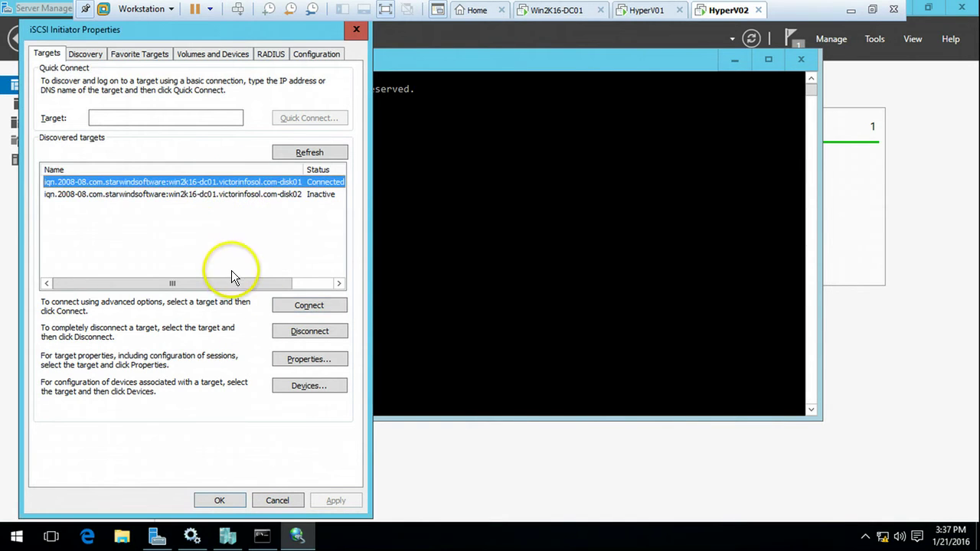
Step: Connect disk02 with multi-path from 192.168.1.242 to portal 192.168.1.254, then close iSCSI Initiator Properties
{"action": "left_click_drag", "start_coordinate": [227, 287], "coordinate": [264, 215]}
{"action": "left_click", "coordinate": [249, 195]}
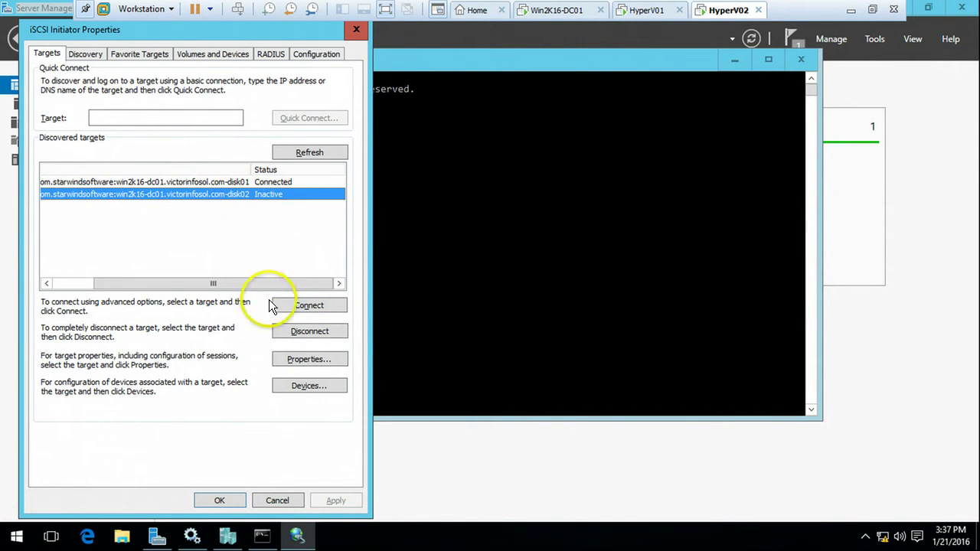
{"action": "left_click", "coordinate": [308, 307]}
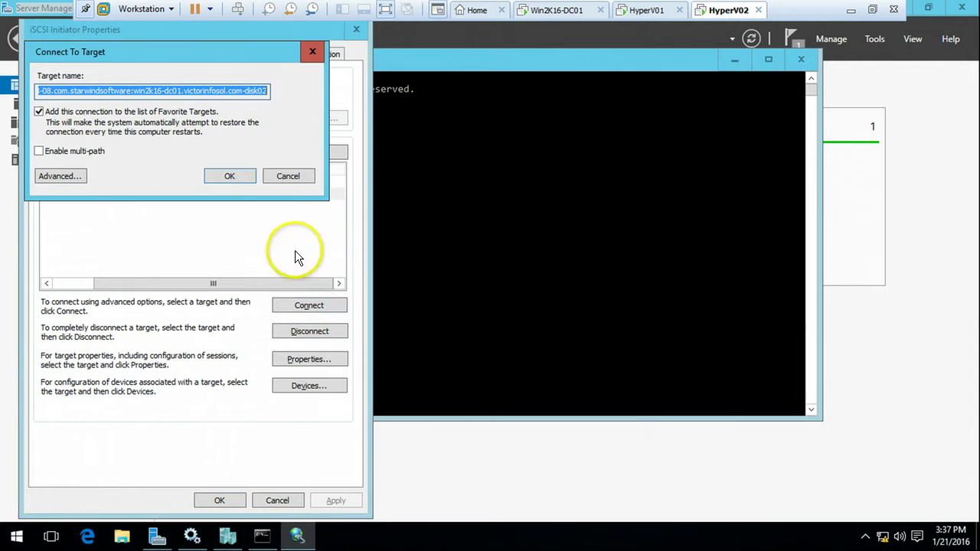
{"action": "left_click", "coordinate": [69, 151]}
{"action": "left_click", "coordinate": [61, 176]}
{"action": "left_click", "coordinate": [204, 130]}
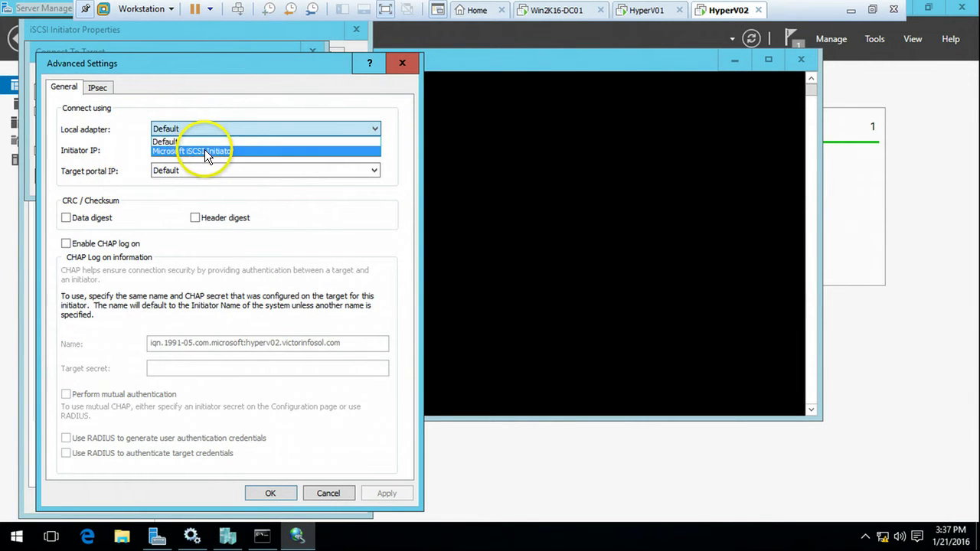
{"action": "left_click", "coordinate": [204, 149]}
{"action": "left_click", "coordinate": [206, 149]}
{"action": "left_click", "coordinate": [204, 171]}
{"action": "left_click", "coordinate": [207, 168]}
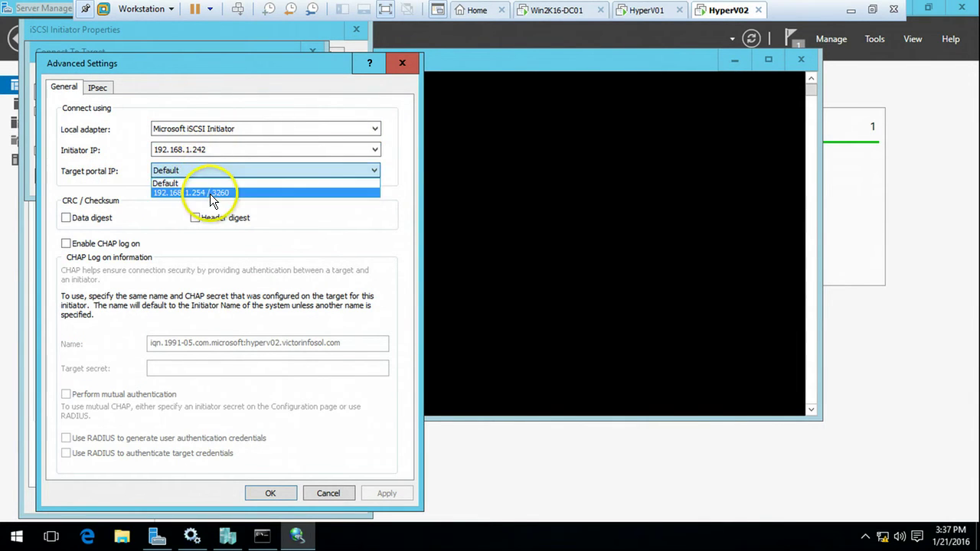
{"action": "left_click", "coordinate": [209, 194]}
{"action": "left_click", "coordinate": [272, 492]}
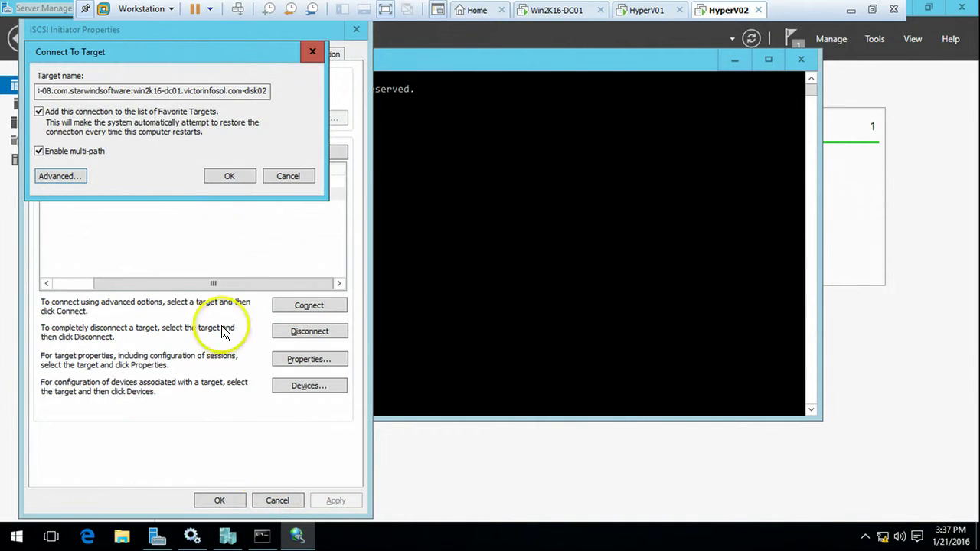
{"action": "left_click", "coordinate": [228, 178]}
{"action": "left_click", "coordinate": [223, 196]}
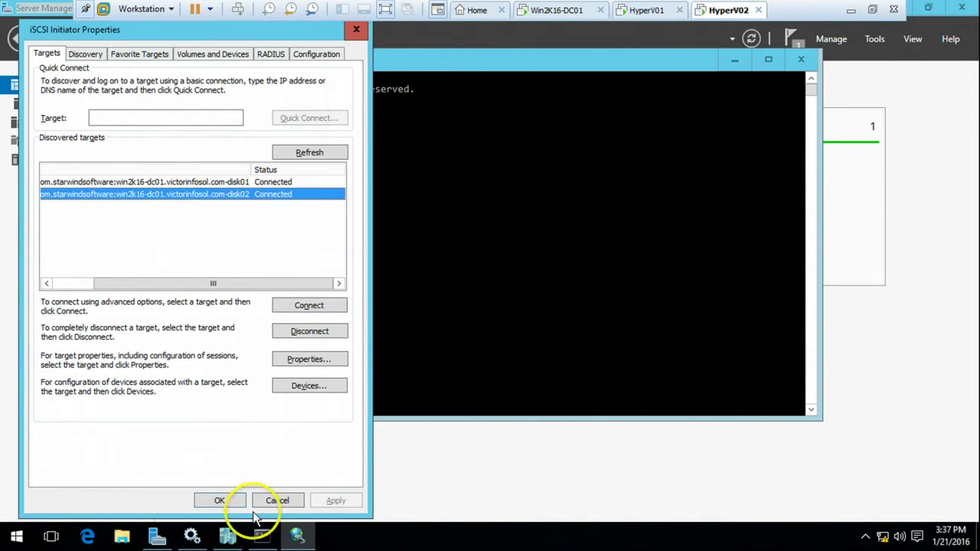
{"action": "left_click", "coordinate": [219, 500]}
{"action": "left_click", "coordinate": [514, 263]}
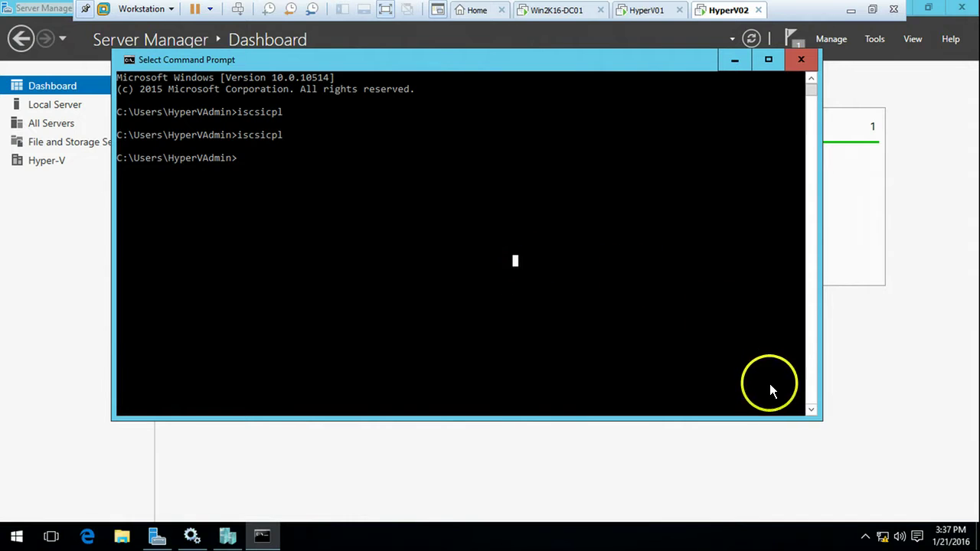
Step: Launch Computer Management on HyperV01 from Server Manager's administrative tools
{"action": "left_click", "coordinate": [888, 100]}
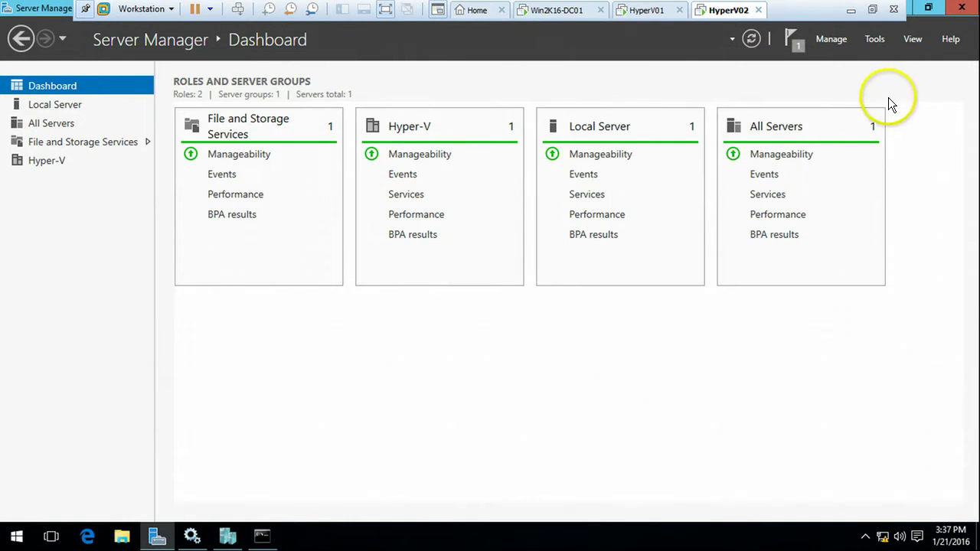
{"action": "left_click", "coordinate": [875, 40]}
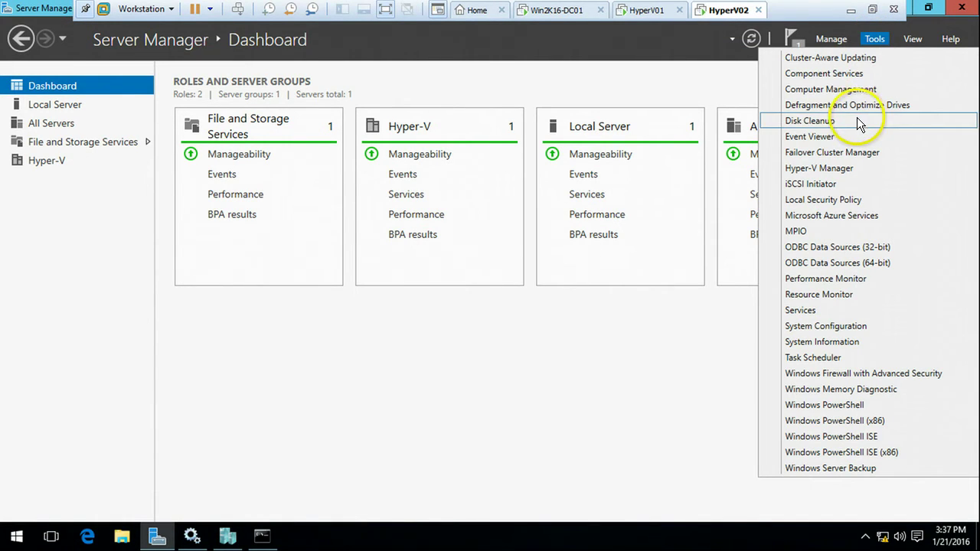
{"action": "left_click", "coordinate": [643, 11]}
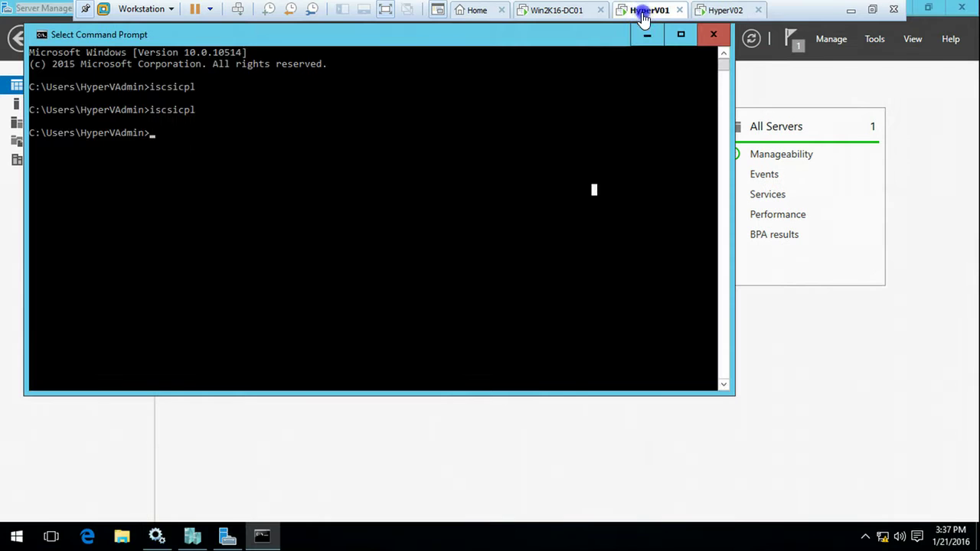
{"action": "left_click", "coordinate": [785, 325]}
{"action": "left_click", "coordinate": [875, 39]}
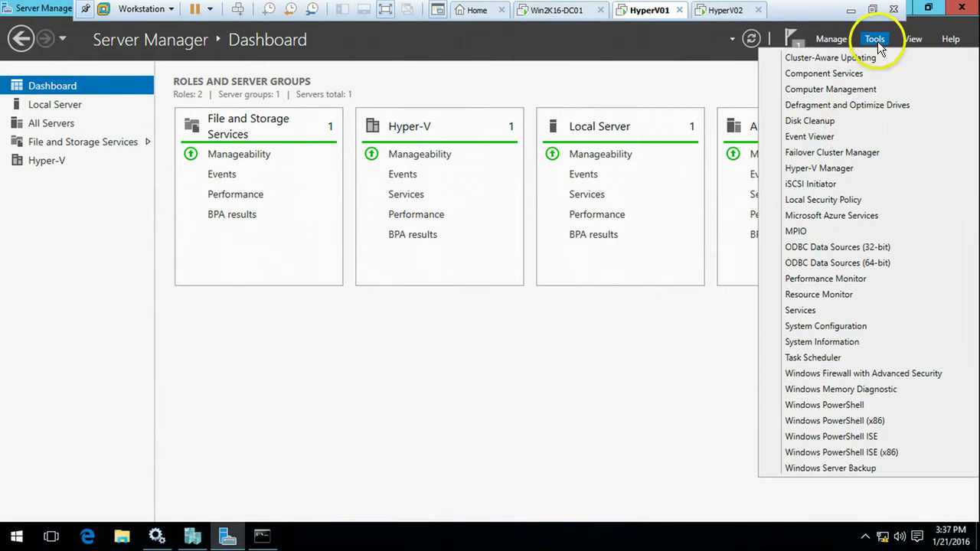
{"action": "left_click", "coordinate": [833, 89]}
Step: On HyperV02, maximize Disk Management and inspect offline Disk 1 (10 GB) and Disk 2 (200 GB)
{"action": "left_click", "coordinate": [724, 11]}
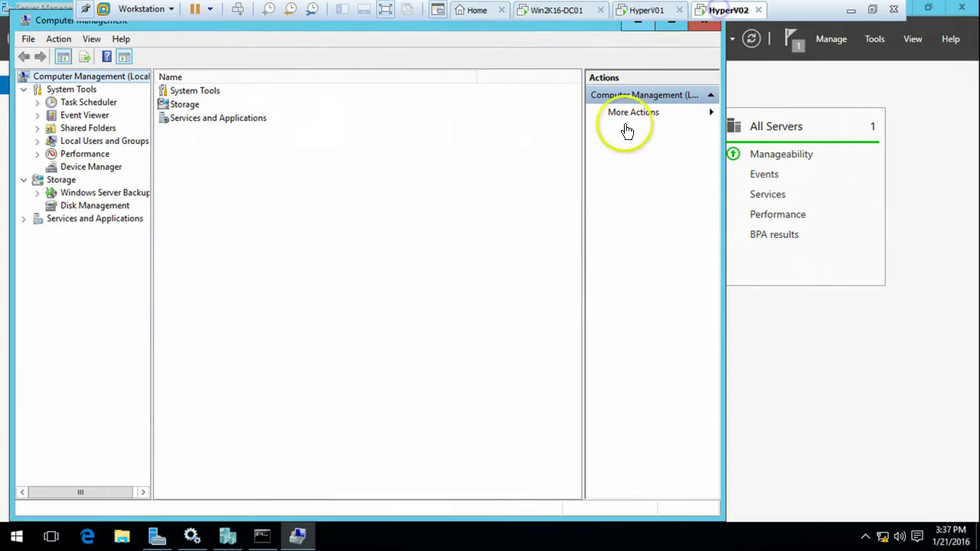
{"action": "left_click", "coordinate": [98, 207]}
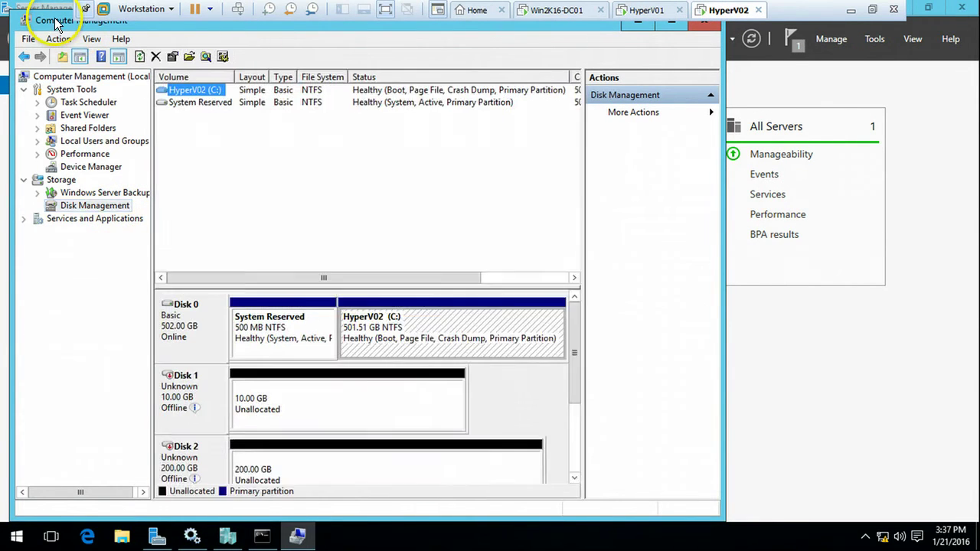
{"action": "double_click", "coordinate": [48, 21]}
{"action": "left_click", "coordinate": [237, 386]}
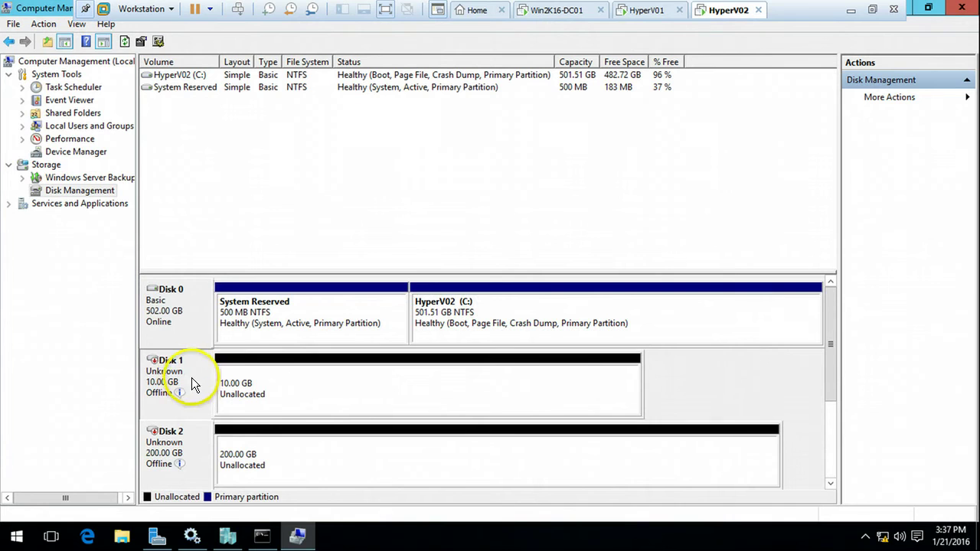
{"action": "left_click", "coordinate": [256, 406]}
{"action": "left_click", "coordinate": [287, 444]}
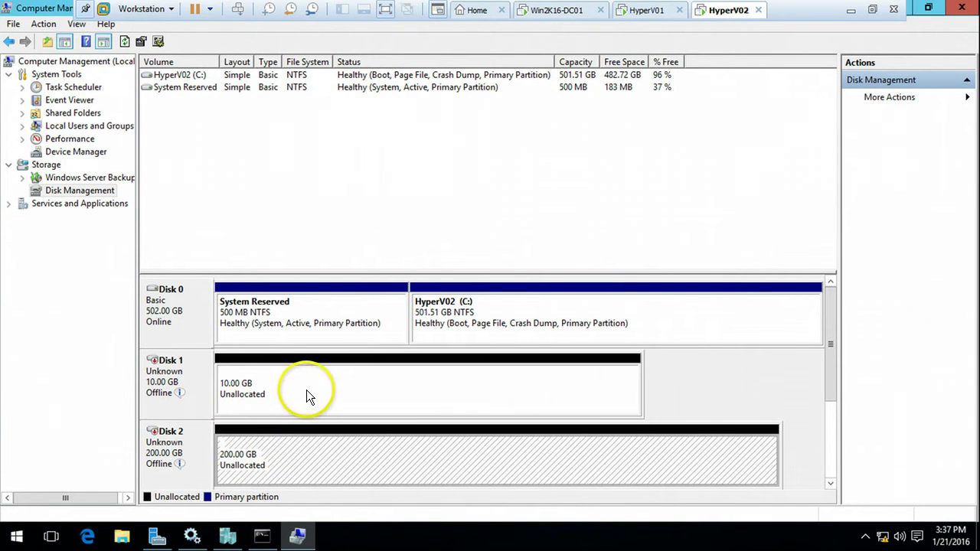
{"action": "left_click", "coordinate": [306, 389]}
{"action": "left_click", "coordinate": [246, 451]}
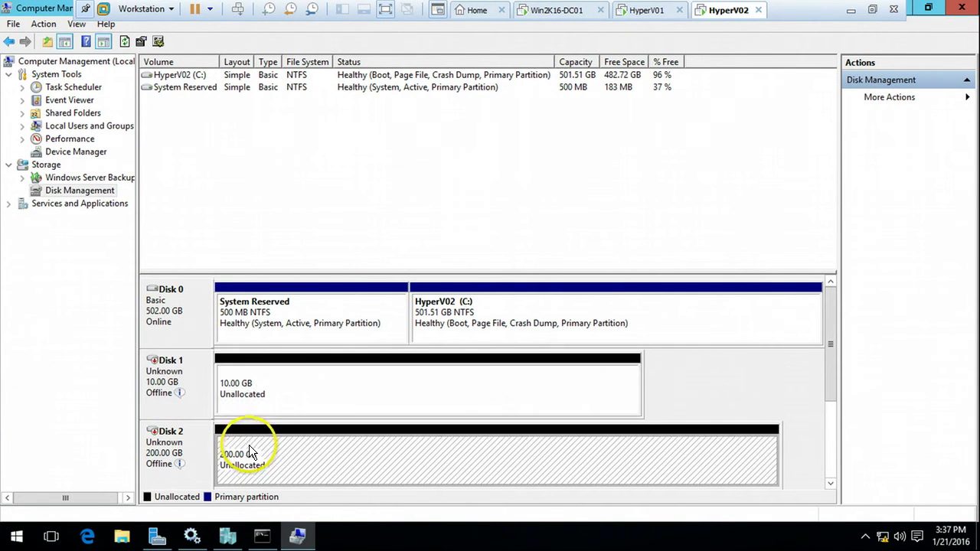
{"action": "left_click", "coordinate": [648, 10]}
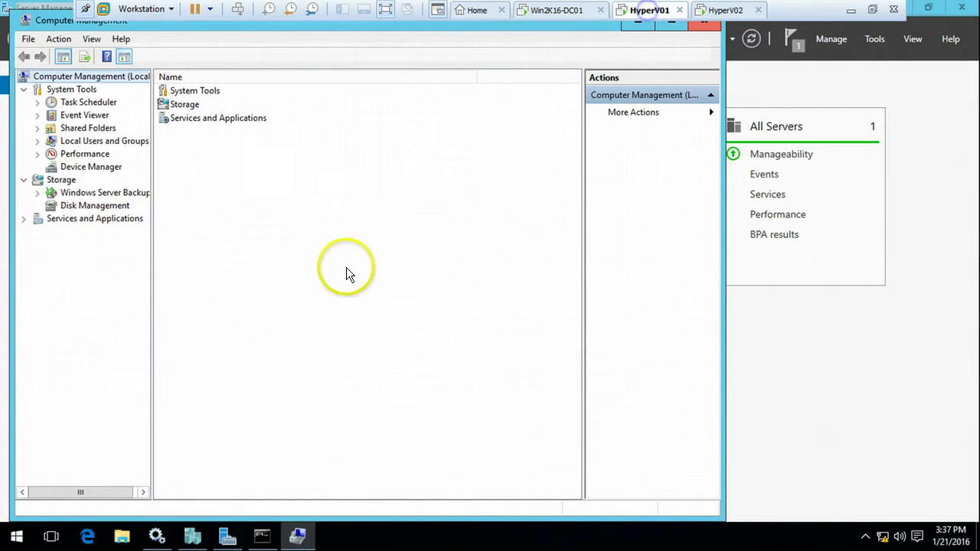
Step: Open HyperV01's Disk Management, select Disk 1, and maximize to show the offline 10 GB and 200 GB disks
{"action": "left_click", "coordinate": [96, 206]}
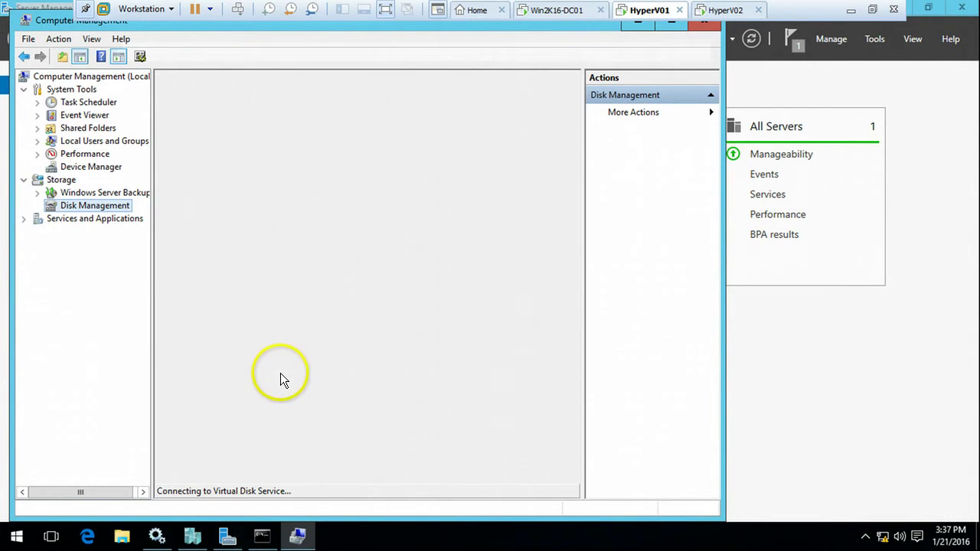
{"action": "left_click", "coordinate": [279, 375]}
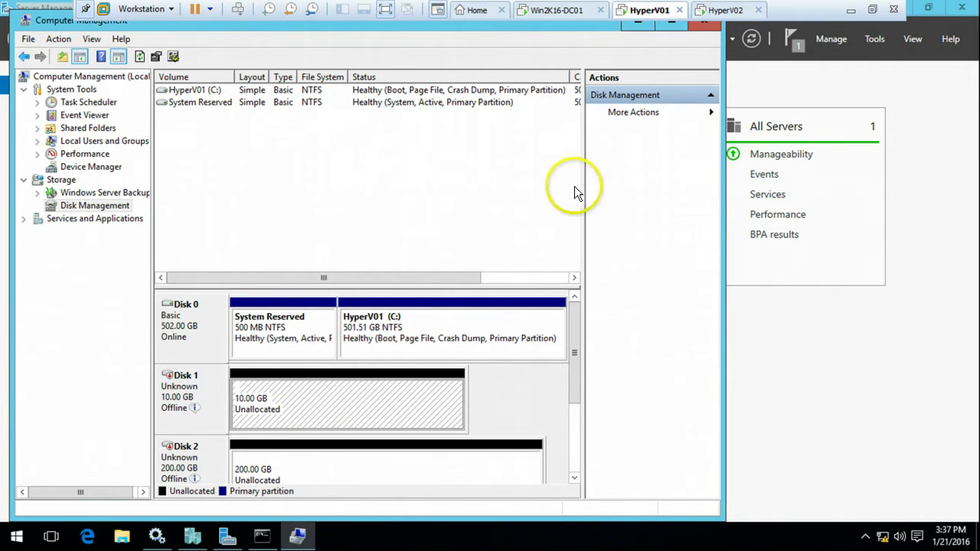
{"action": "left_click", "coordinate": [676, 29]}
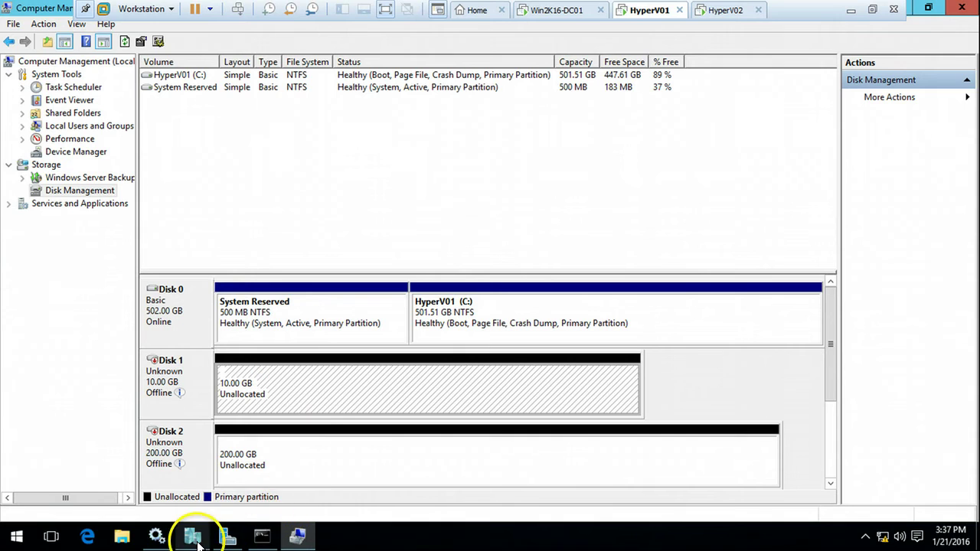
Step: Run iscsicpl and inspect the devices behind the first connected StarWind target
{"action": "left_click", "coordinate": [260, 536]}
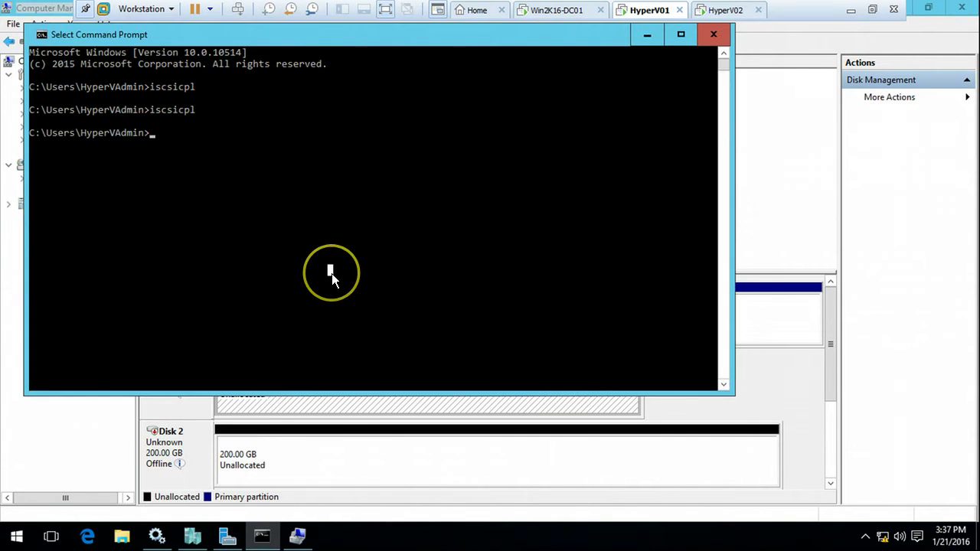
{"action": "key", "text": "Up"}
{"action": "key", "text": "Return"}
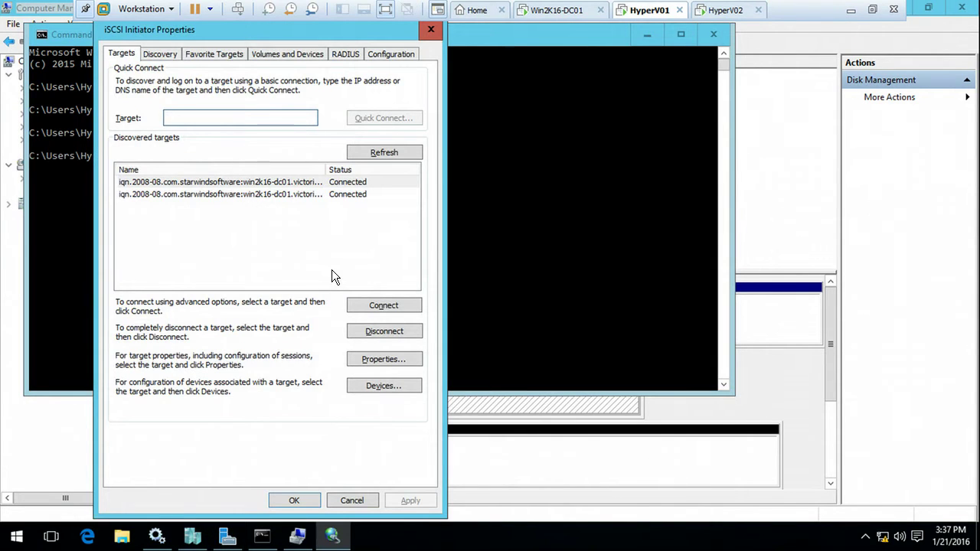
{"action": "left_click", "coordinate": [264, 183]}
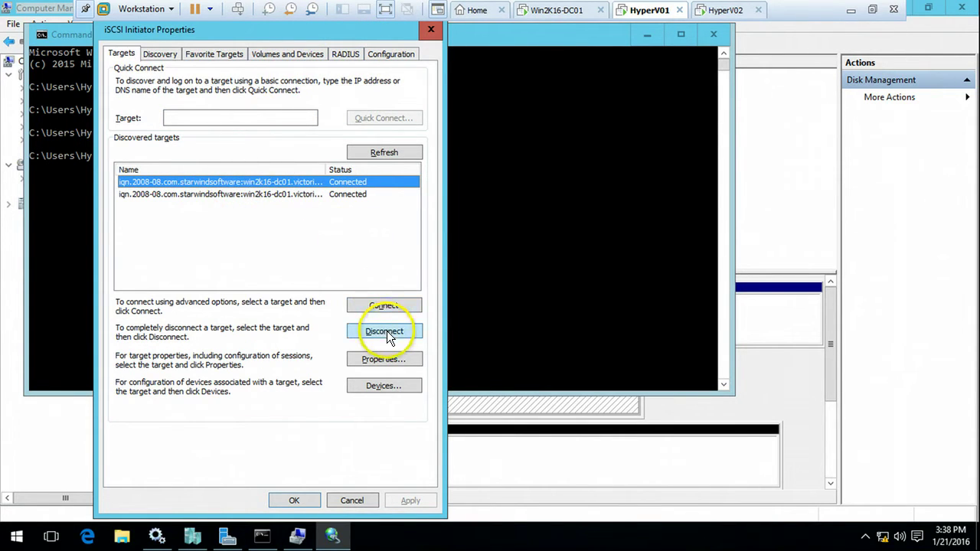
{"action": "left_click", "coordinate": [388, 385]}
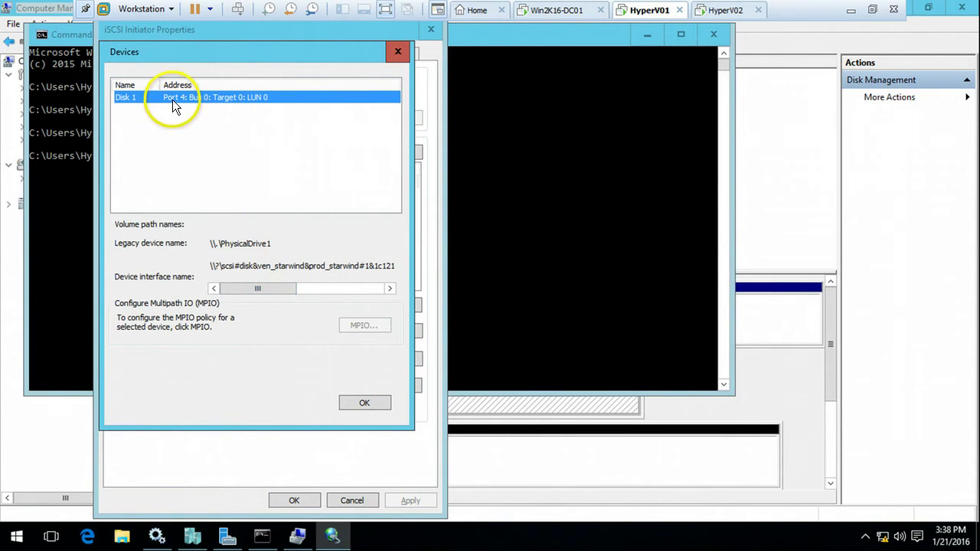
{"action": "mouse_move", "coordinate": [262, 288]}
{"action": "left_mouse_down"}
{"action": "mouse_move", "coordinate": [359, 289]}
{"action": "mouse_move", "coordinate": [276, 289]}
{"action": "left_mouse_up"}
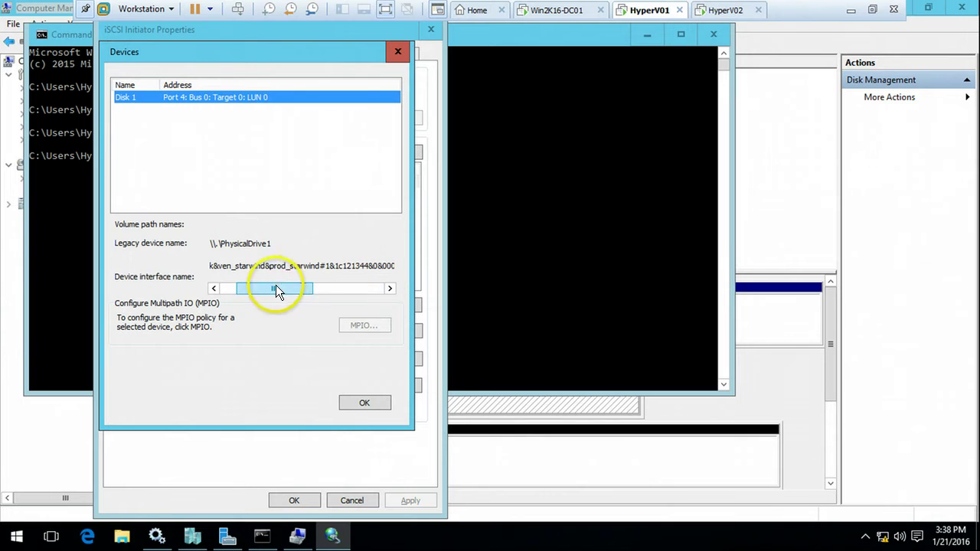
{"action": "left_click", "coordinate": [371, 403]}
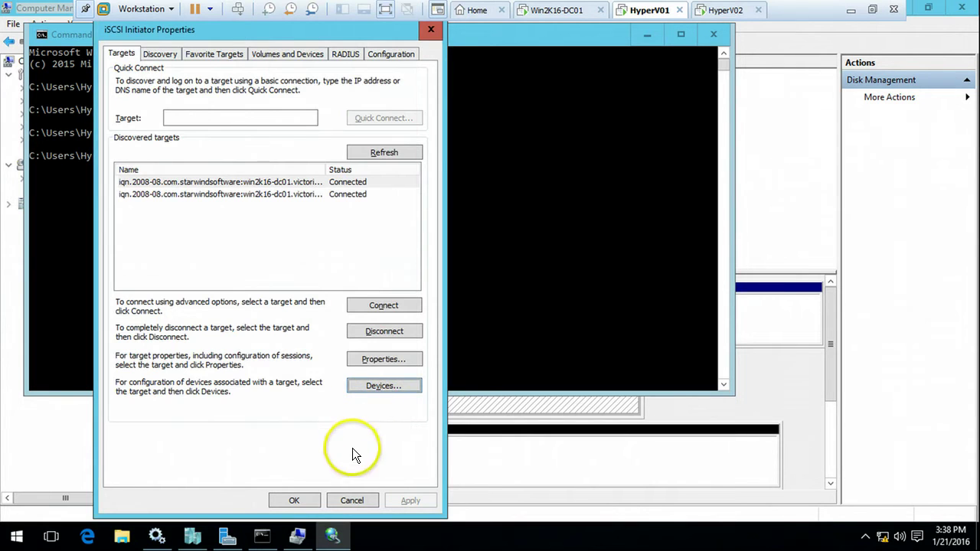
{"action": "left_click", "coordinate": [292, 501]}
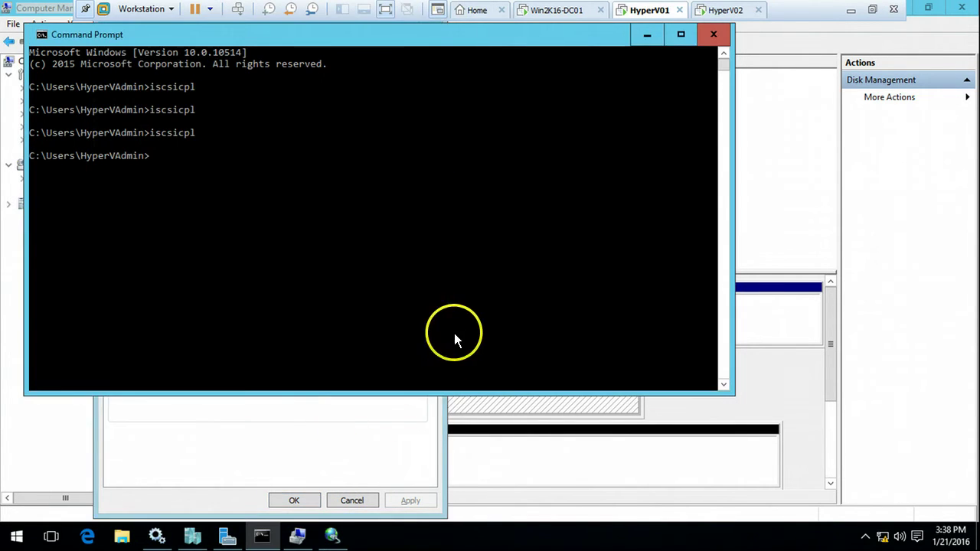
Step: Glance at the presentation's step list, then return to HyperV01's command prompt
{"action": "left_click", "coordinate": [848, 11]}
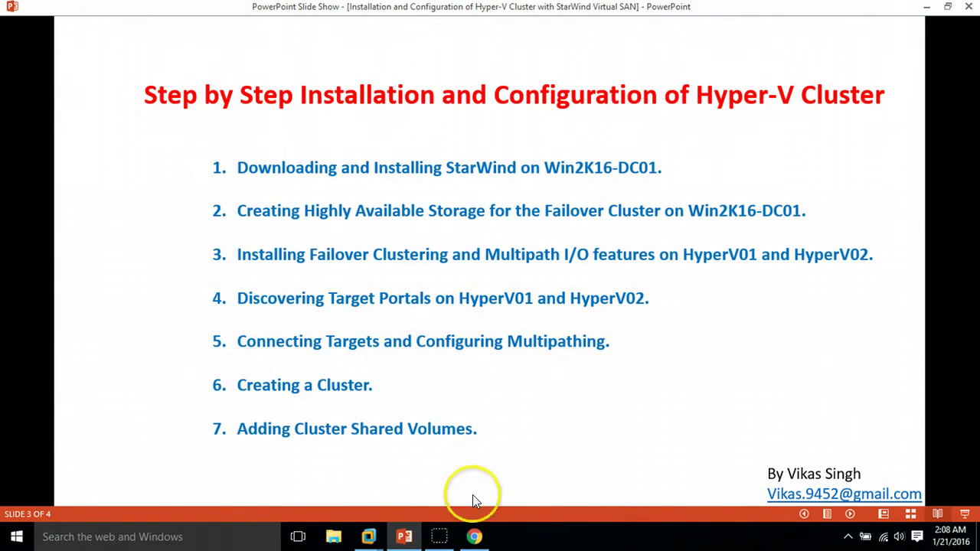
{"action": "left_click", "coordinate": [368, 538]}
{"action": "left_click", "coordinate": [433, 444]}
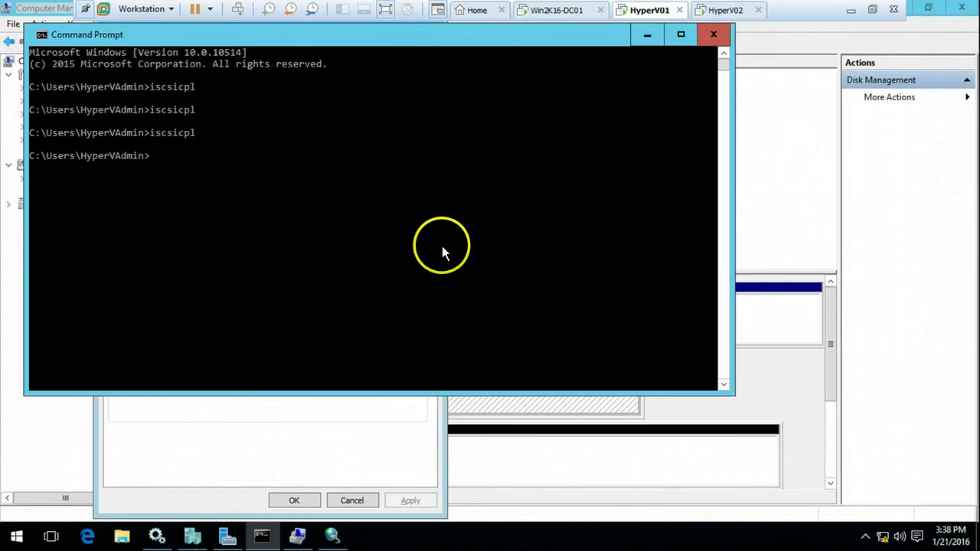
{"action": "left_click", "coordinate": [443, 245]}
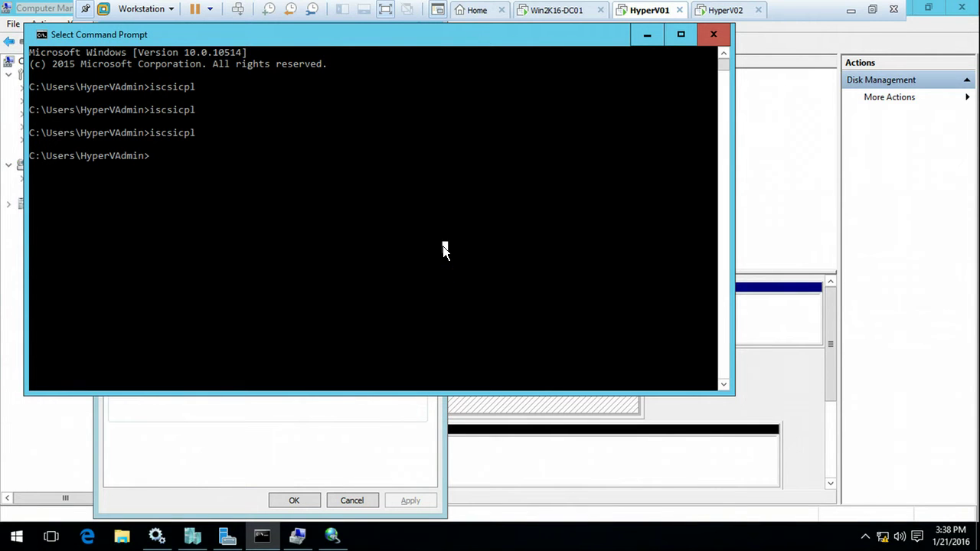
Step: Run mpiocpl on HyperV01 and show MPIO Properties' Discover Multi-Paths options
{"action": "type", "text": "mo"}
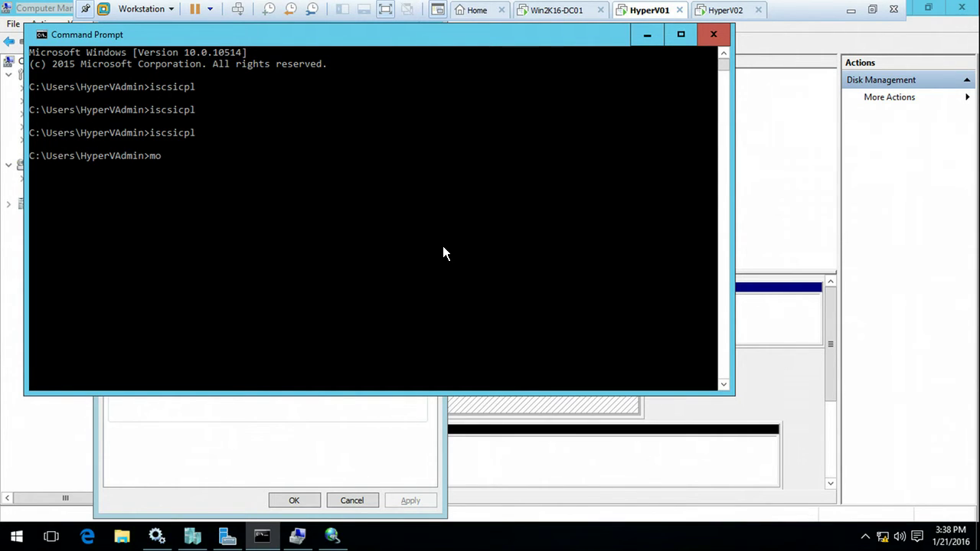
{"action": "left_click", "coordinate": [288, 457]}
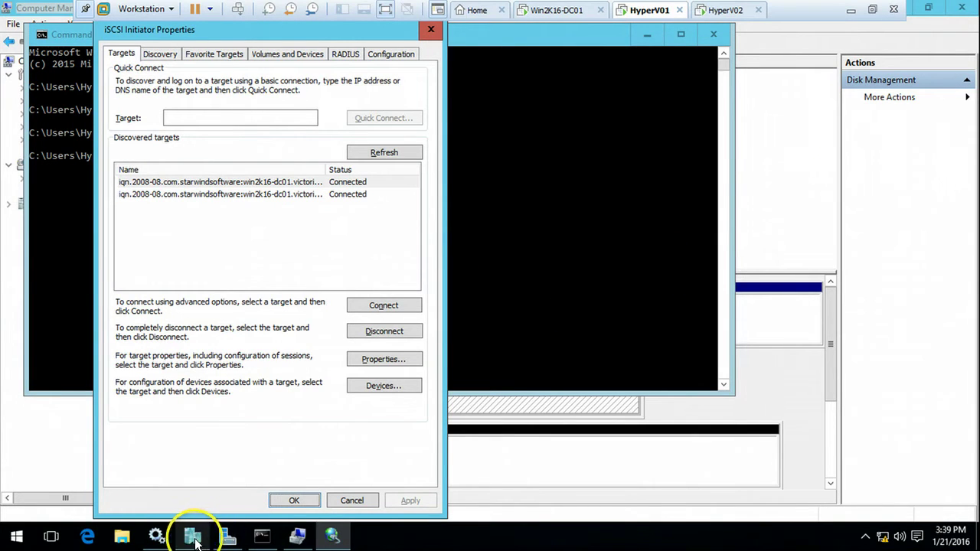
{"action": "left_click", "coordinate": [157, 535]}
{"action": "left_click", "coordinate": [229, 538]}
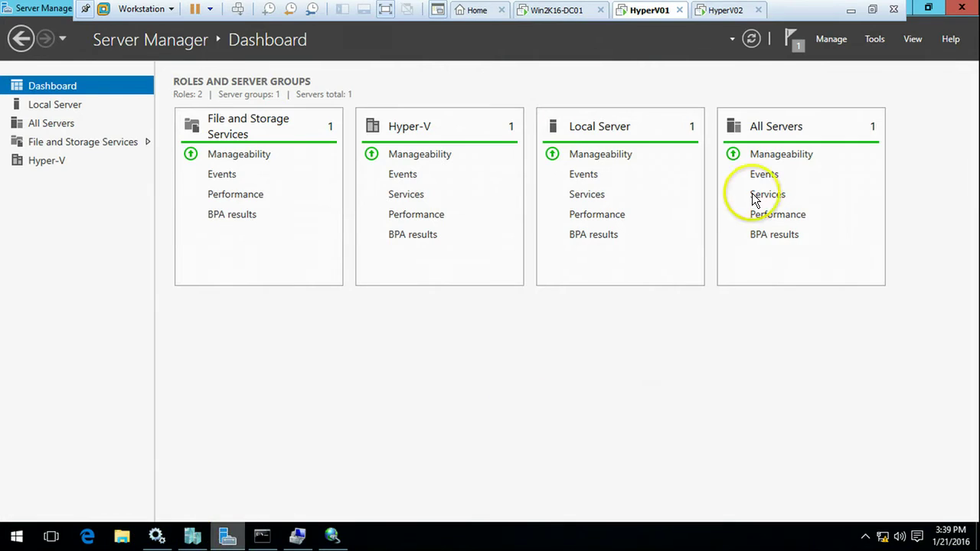
{"action": "left_click", "coordinate": [875, 39]}
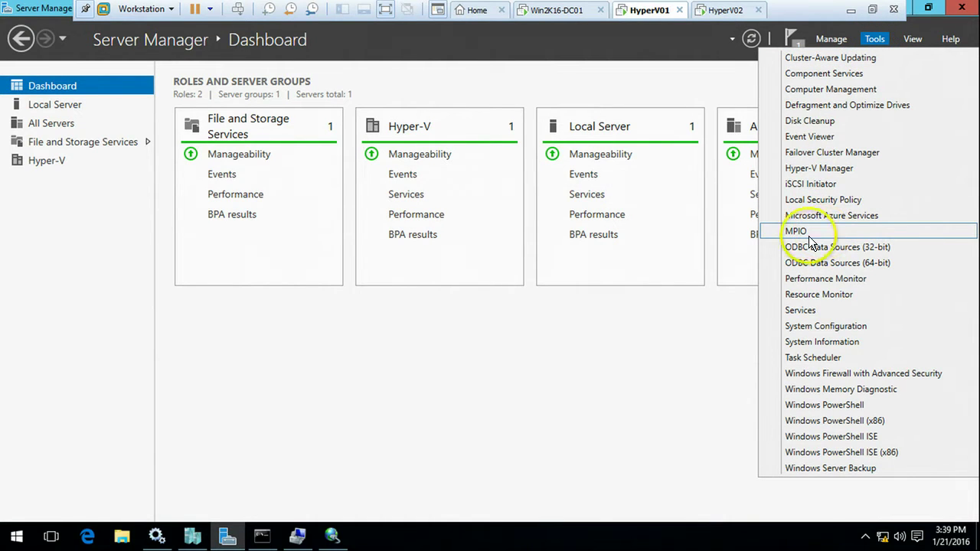
{"action": "left_click", "coordinate": [264, 535]}
{"action": "left_click", "coordinate": [352, 272]}
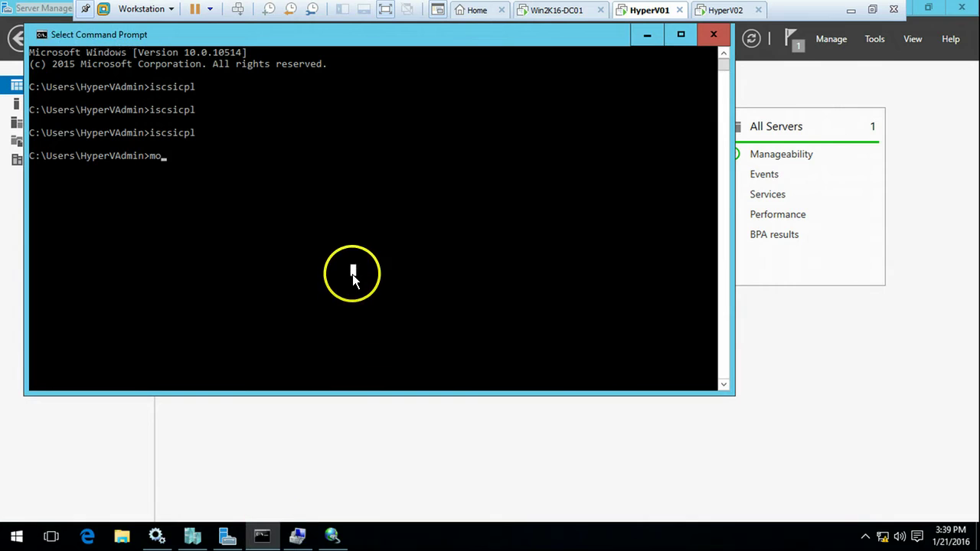
{"action": "key", "text": "BackSpace"}
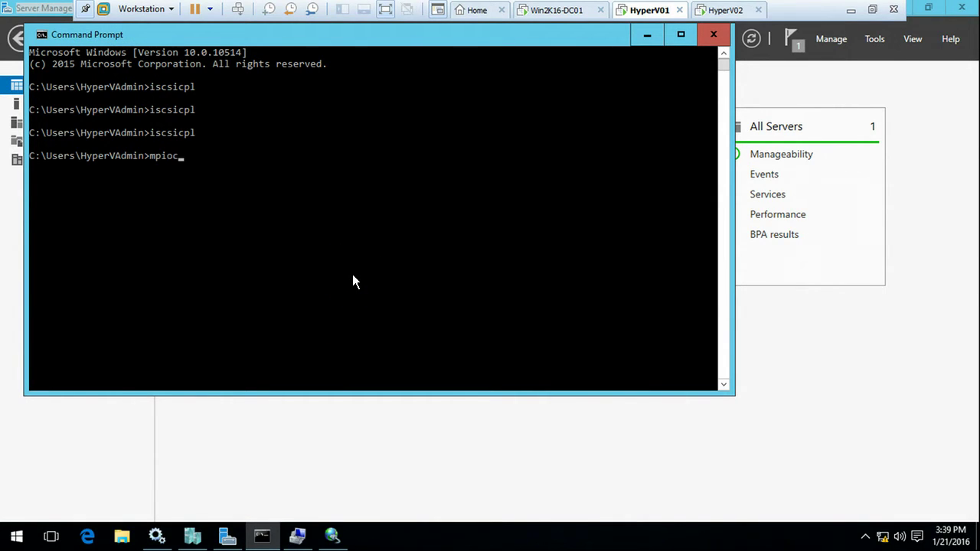
{"action": "key", "text": "Return"}
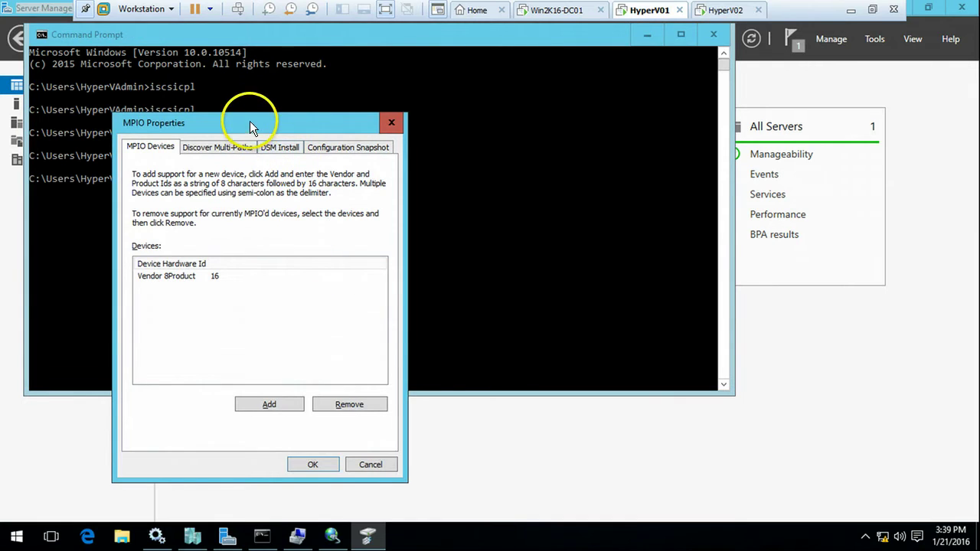
{"action": "left_click_drag", "start_coordinate": [250, 121], "coordinate": [431, 85]}
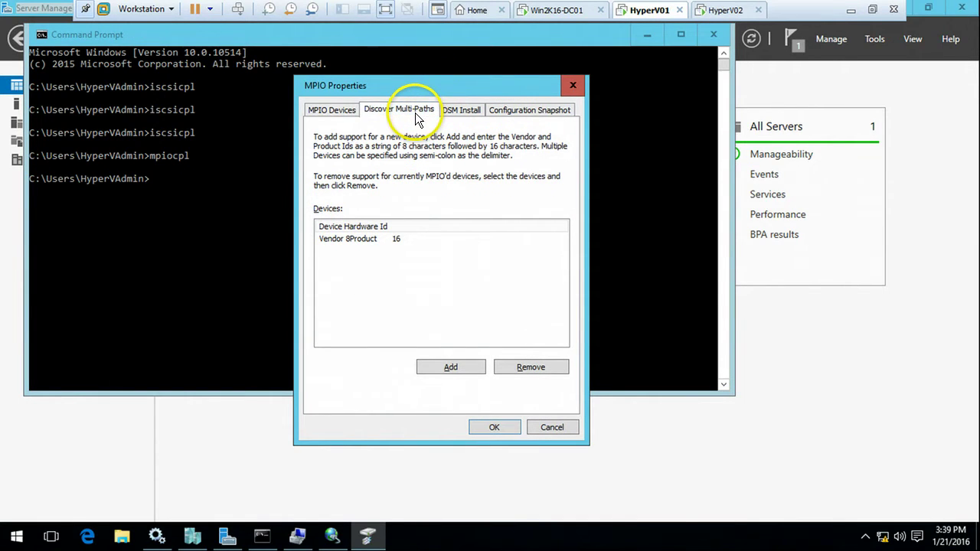
{"action": "left_click", "coordinate": [415, 112]}
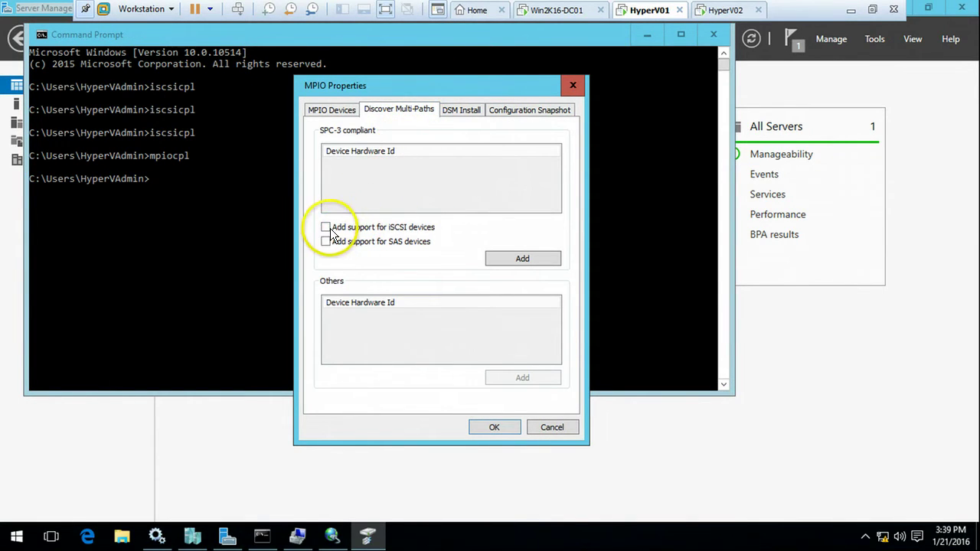
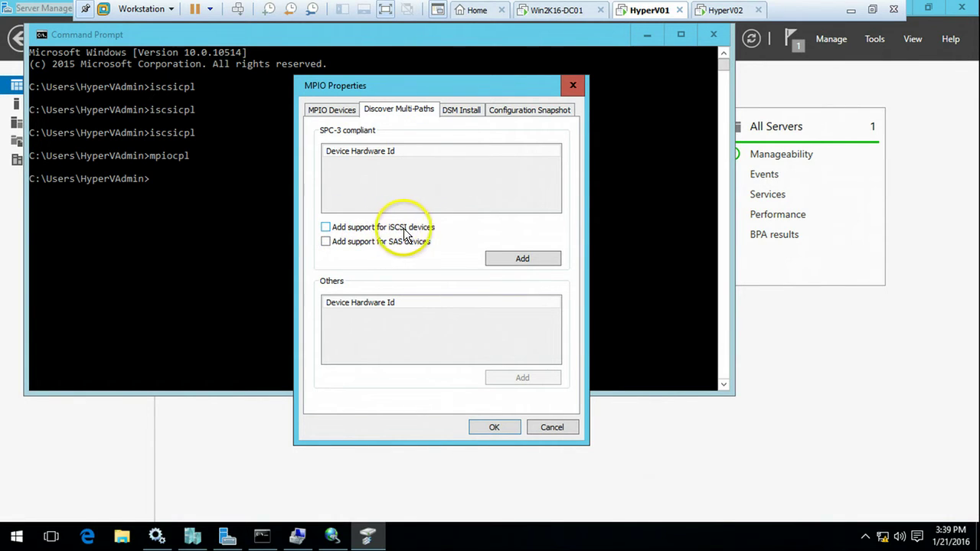
Step: Add MPIO support for iSCSI devices on HyperV01 and accept the immediate restart
{"action": "left_click", "coordinate": [326, 227]}
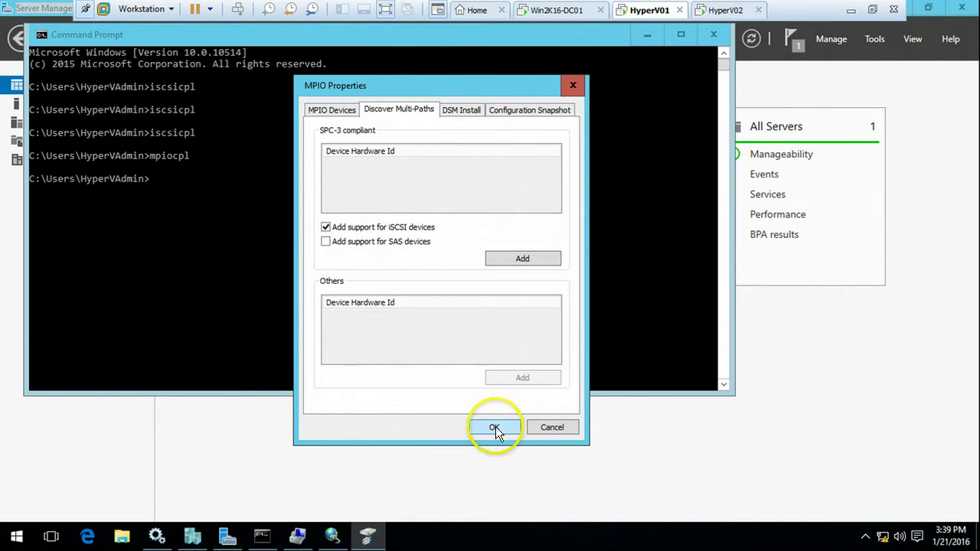
{"action": "left_click", "coordinate": [522, 258]}
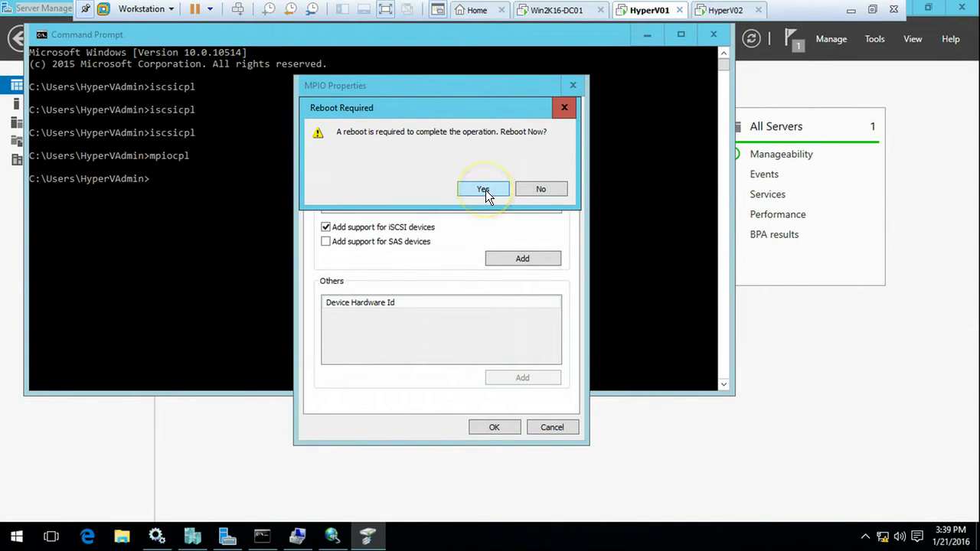
{"action": "left_click", "coordinate": [483, 189]}
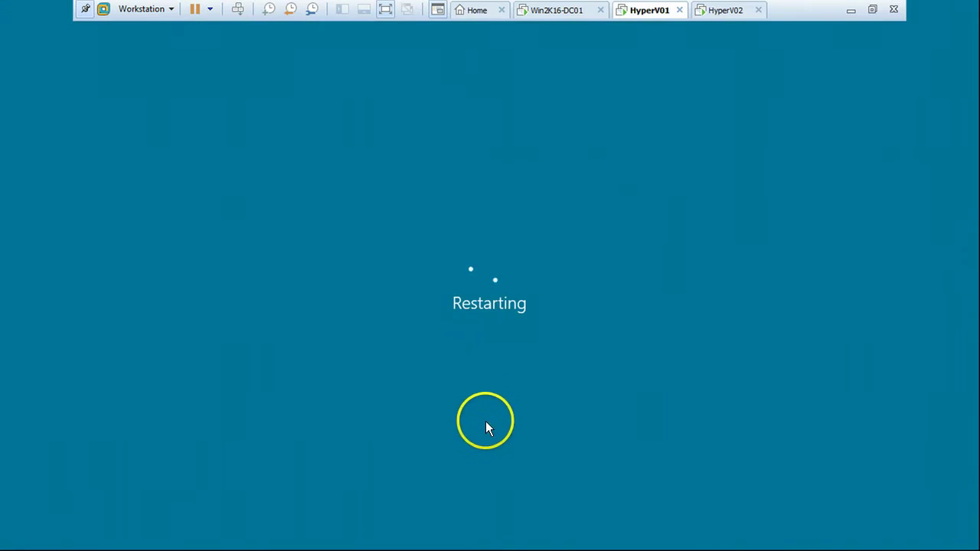
Step: On HyperV02, close Computer Management and Hyper-V Manager to clear the desktop
{"action": "left_click", "coordinate": [719, 14]}
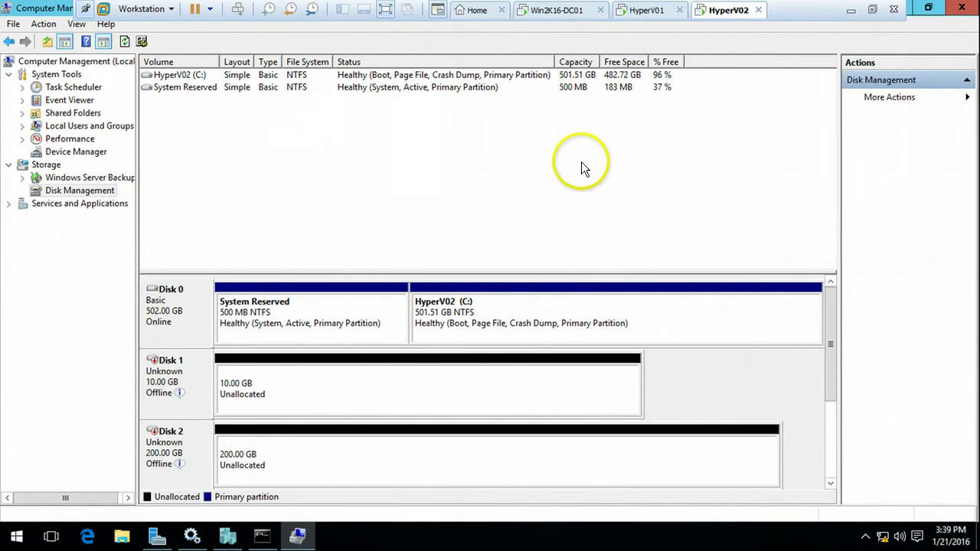
{"action": "left_click", "coordinate": [970, 10]}
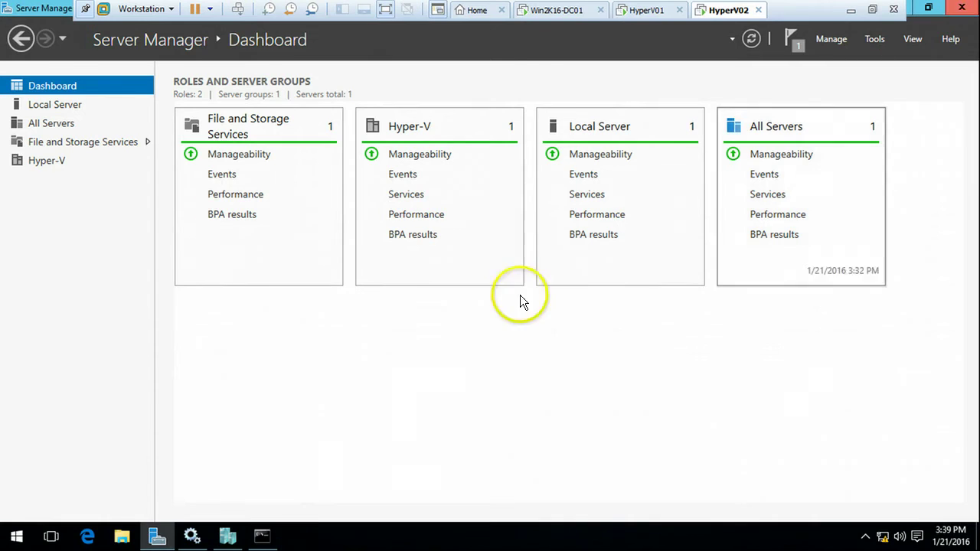
{"action": "right_click", "coordinate": [227, 536]}
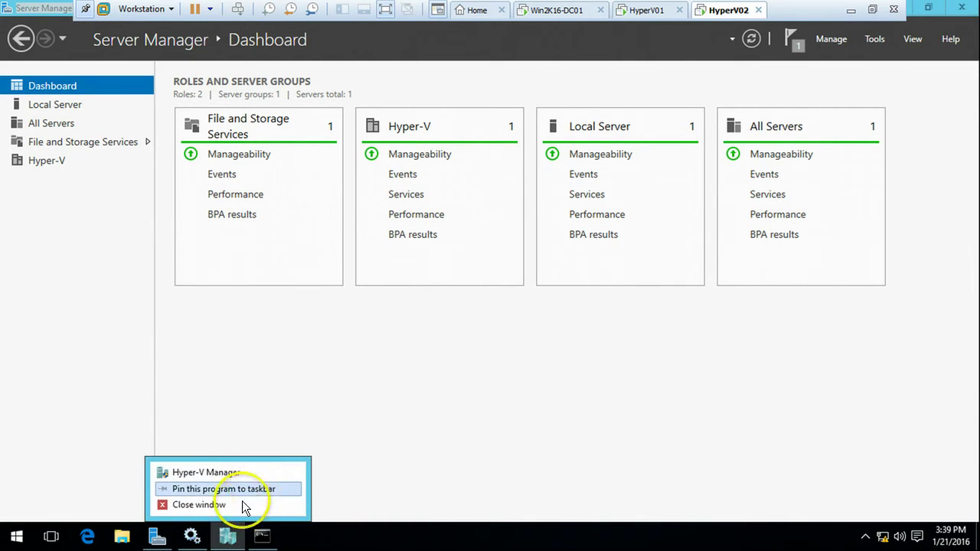
{"action": "left_click", "coordinate": [227, 535]}
{"action": "left_click", "coordinate": [228, 533]}
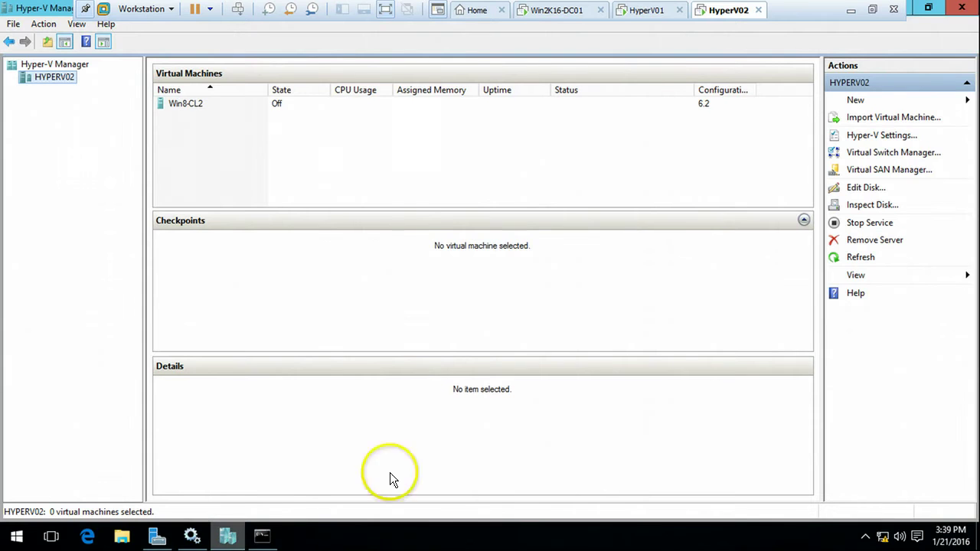
{"action": "left_click", "coordinate": [970, 6]}
{"action": "left_click", "coordinate": [228, 535]}
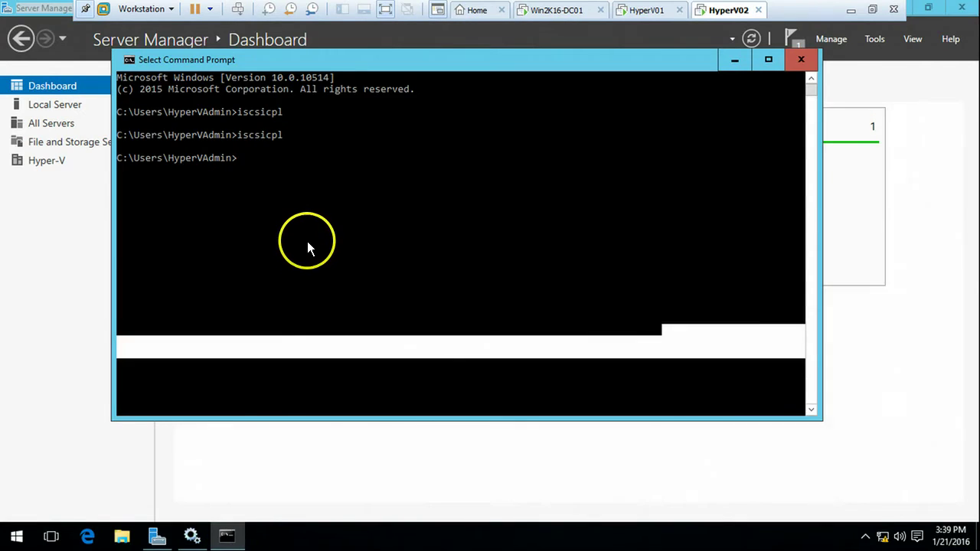
{"action": "left_click", "coordinate": [308, 239]}
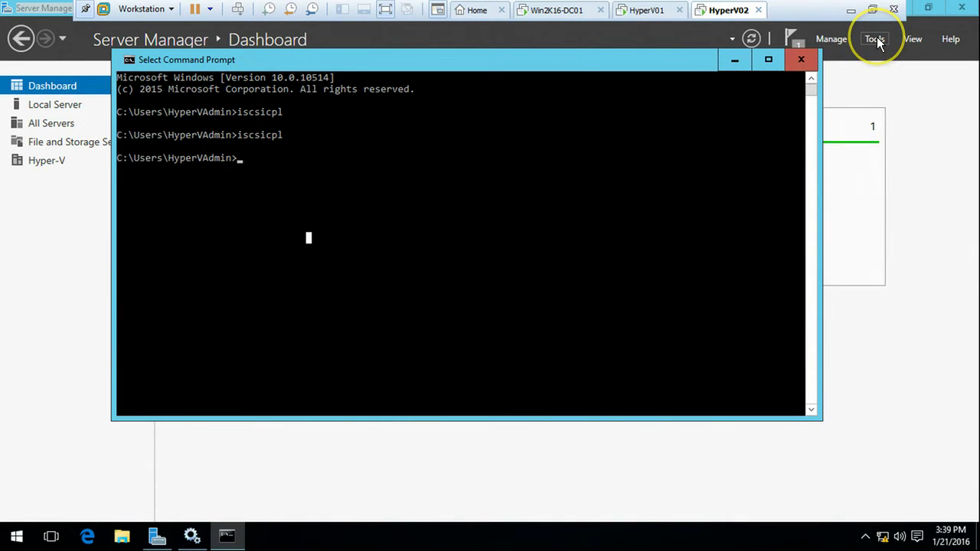
Step: Add MPIO iSCSI device support via Tools > MPIO on HyperV02 and accept the restart
{"action": "left_click", "coordinate": [876, 39]}
{"action": "left_click", "coordinate": [806, 232]}
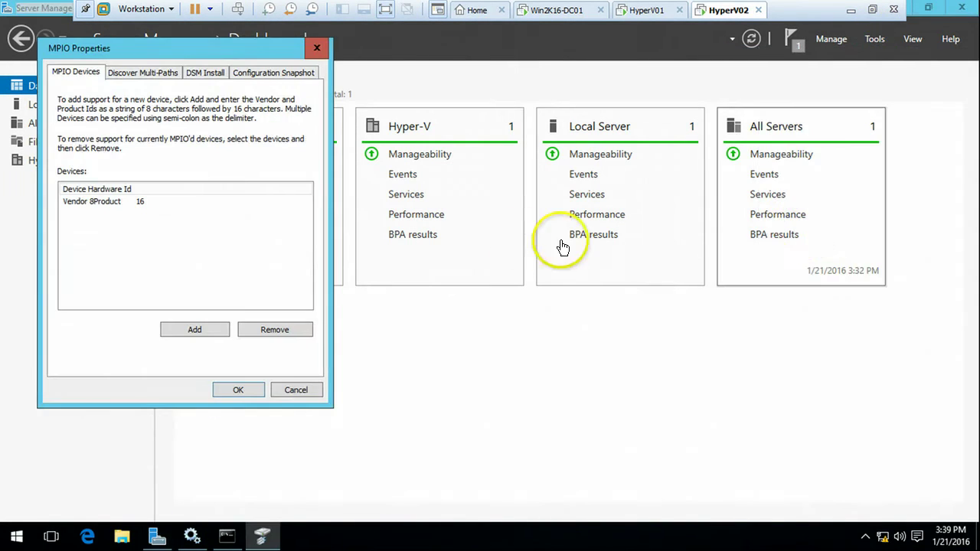
{"action": "left_click", "coordinate": [150, 72]}
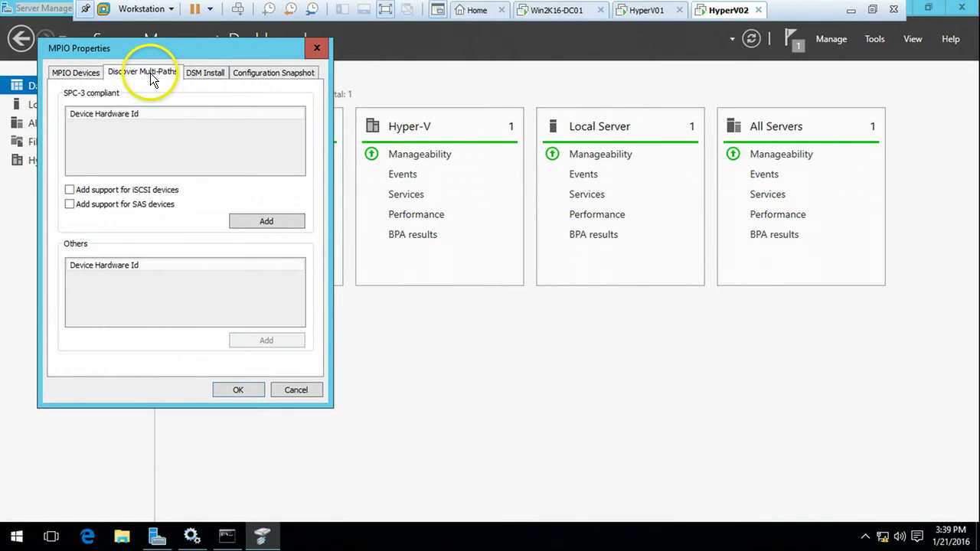
{"action": "left_click", "coordinate": [69, 190]}
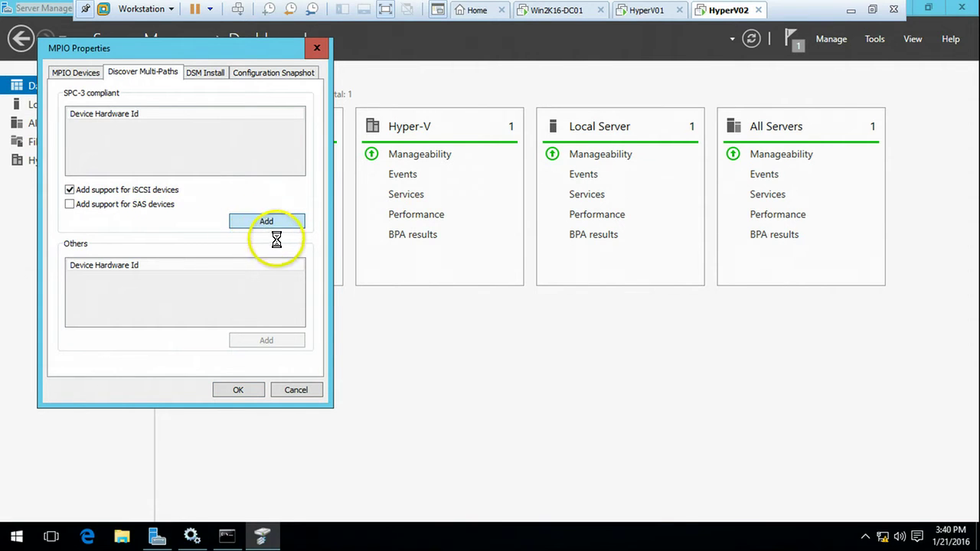
{"action": "left_click", "coordinate": [228, 152]}
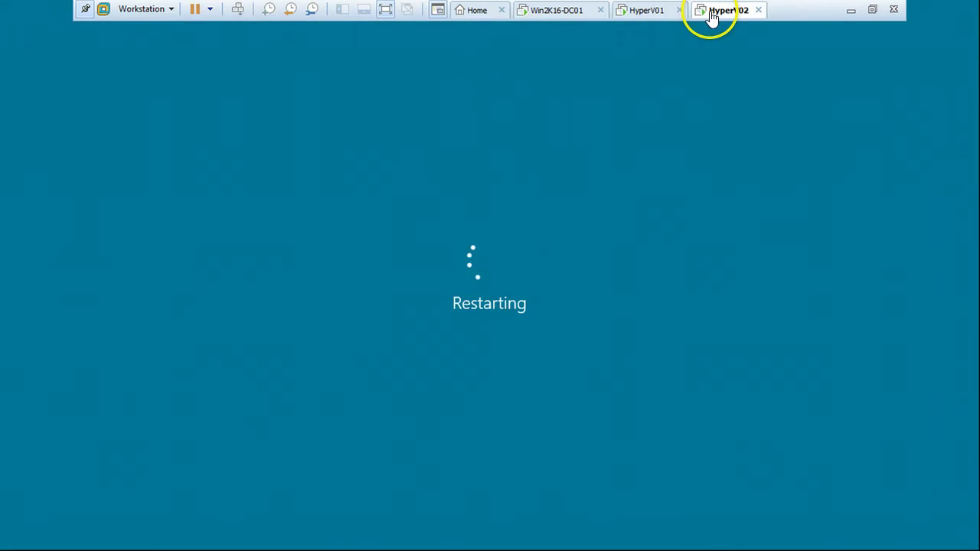
{"action": "left_click", "coordinate": [662, 10]}
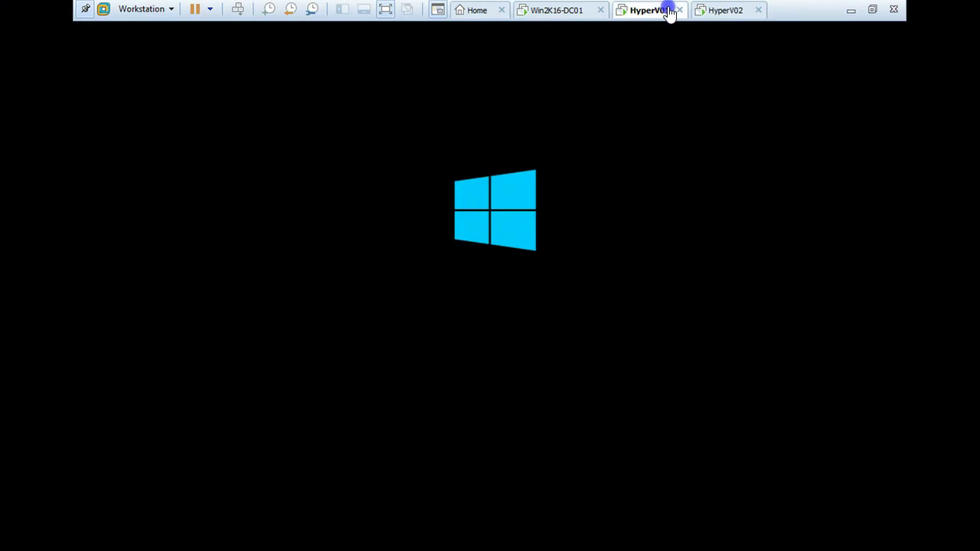
Step: Sign in to HyperV01 after its restart with the account password
{"action": "left_click", "coordinate": [724, 10]}
{"action": "left_click", "coordinate": [850, 10]}
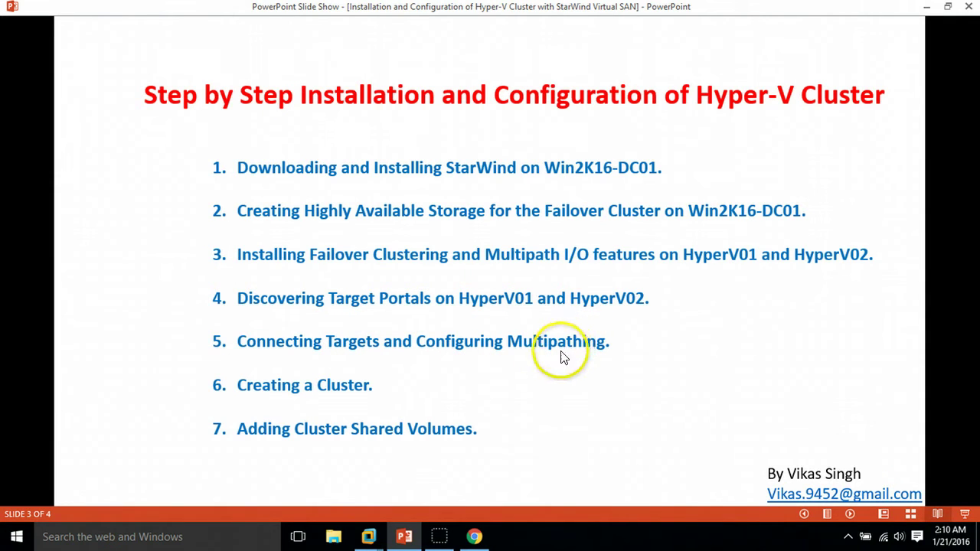
{"action": "mouse_move", "coordinate": [439, 535]}
{"action": "left_click", "coordinate": [461, 423]}
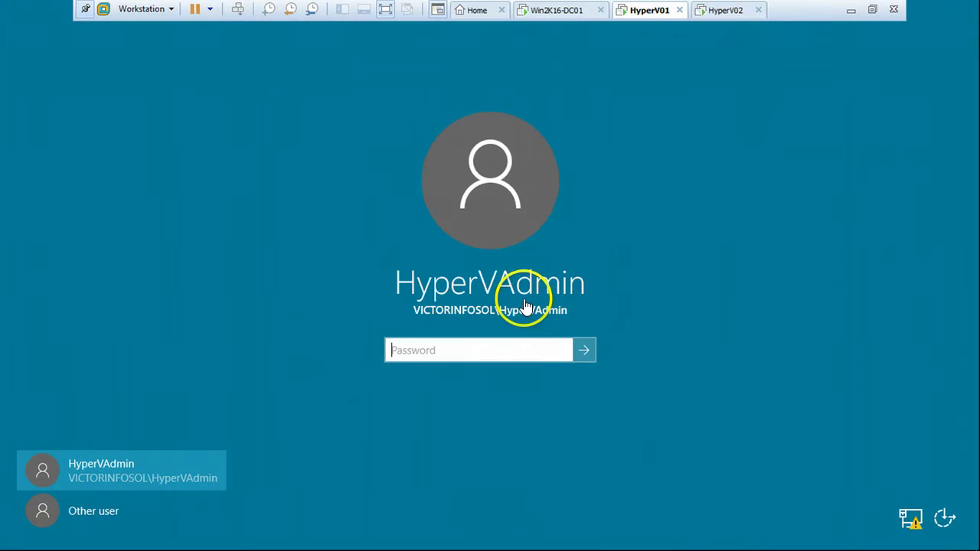
{"action": "left_click", "coordinate": [487, 351]}
{"action": "type", "text": "P"}
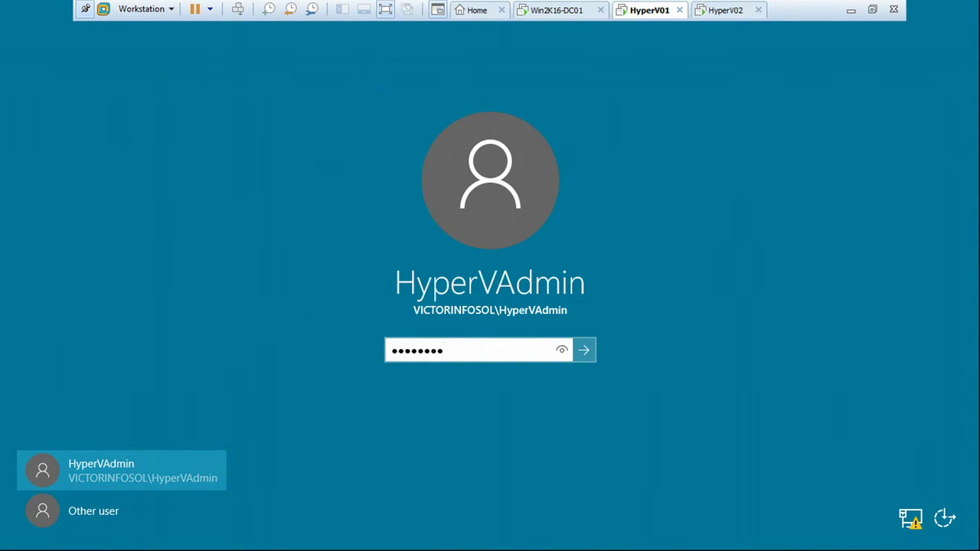
{"action": "key", "text": "Return"}
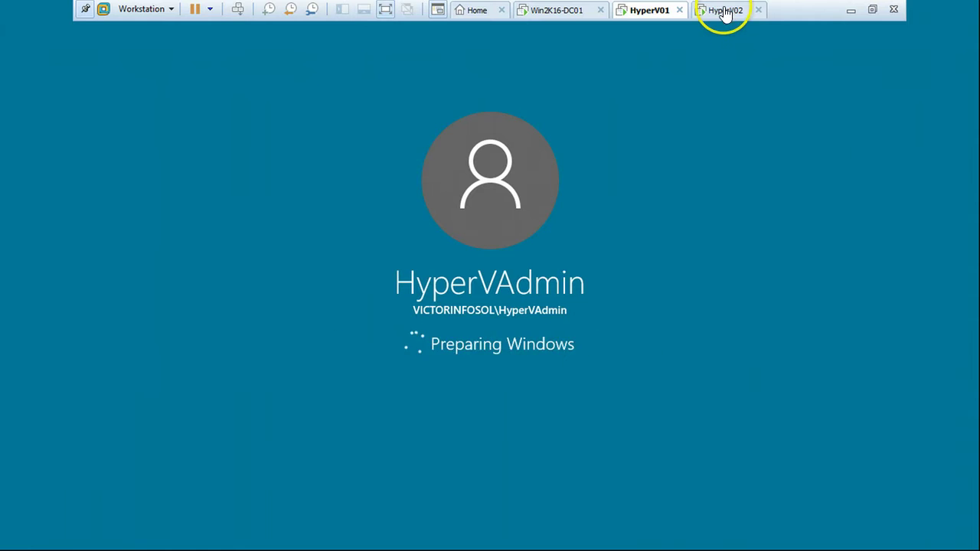
Step: Sign in to HyperV02 with its password, then return to the HyperV01 tab
{"action": "left_click", "coordinate": [722, 11]}
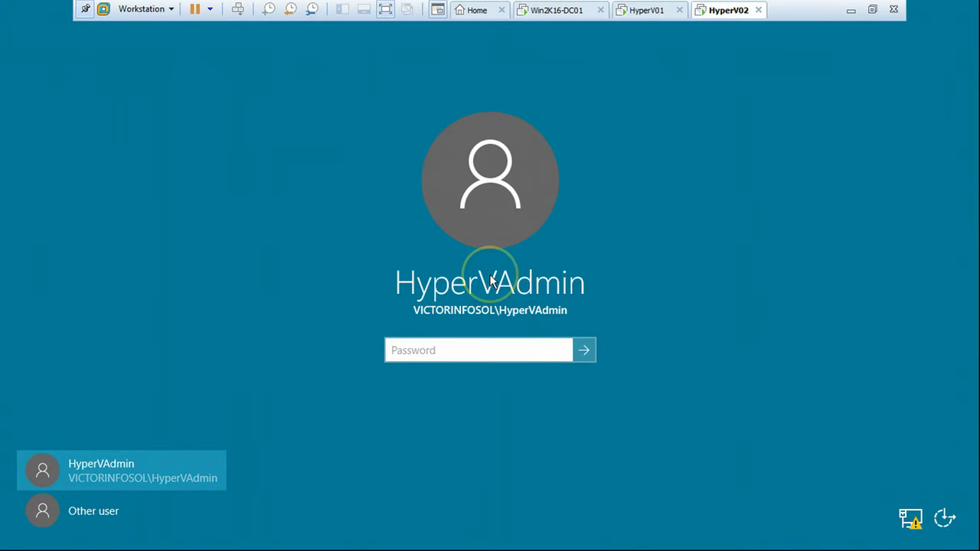
{"action": "type", "text": "P"}
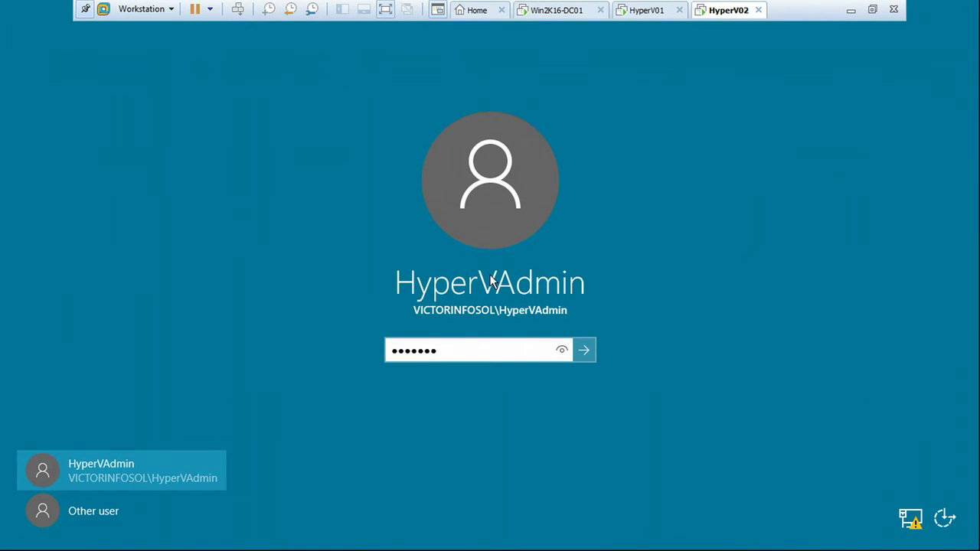
{"action": "key", "text": "Return"}
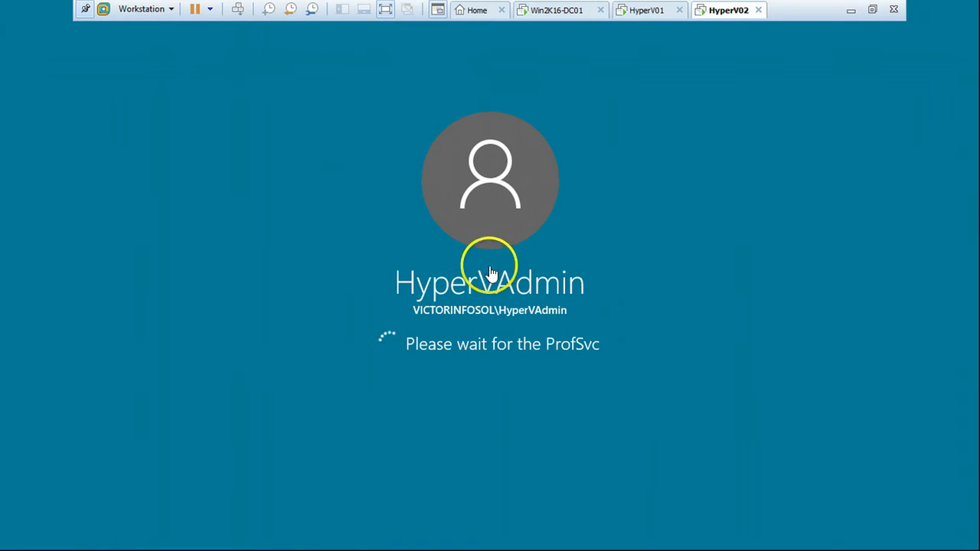
{"action": "left_click", "coordinate": [639, 16]}
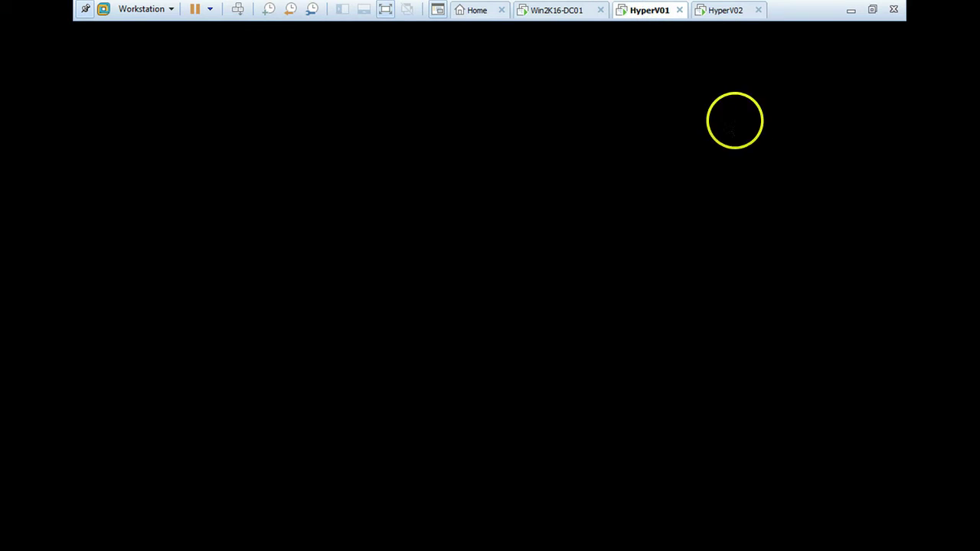
{"action": "left_click", "coordinate": [573, 12]}
{"action": "left_click", "coordinate": [655, 9]}
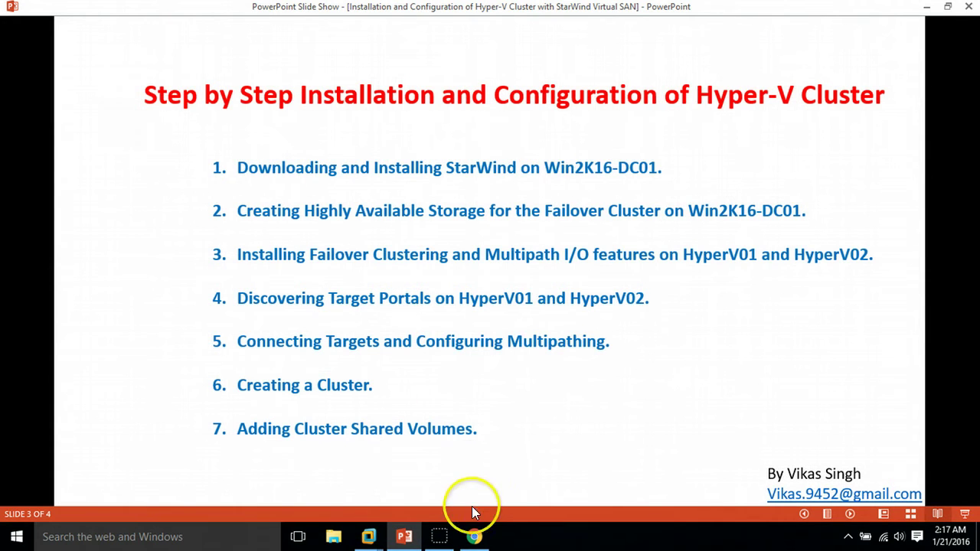
Step: Minimize the slide show and bring HyperV01's Server Manager dashboard back up
{"action": "left_click", "coordinate": [405, 541]}
{"action": "left_click", "coordinate": [405, 538]}
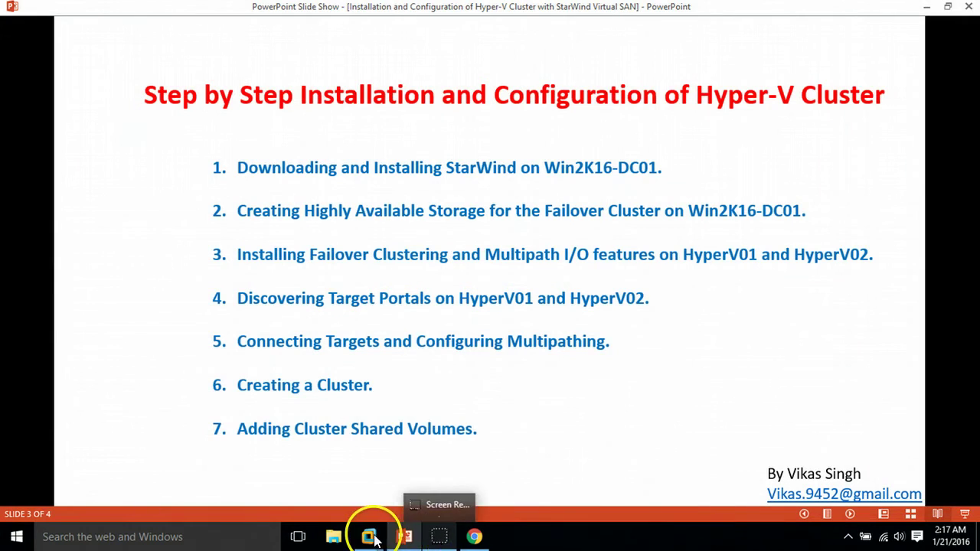
{"action": "mouse_move", "coordinate": [370, 538]}
{"action": "left_click", "coordinate": [434, 448]}
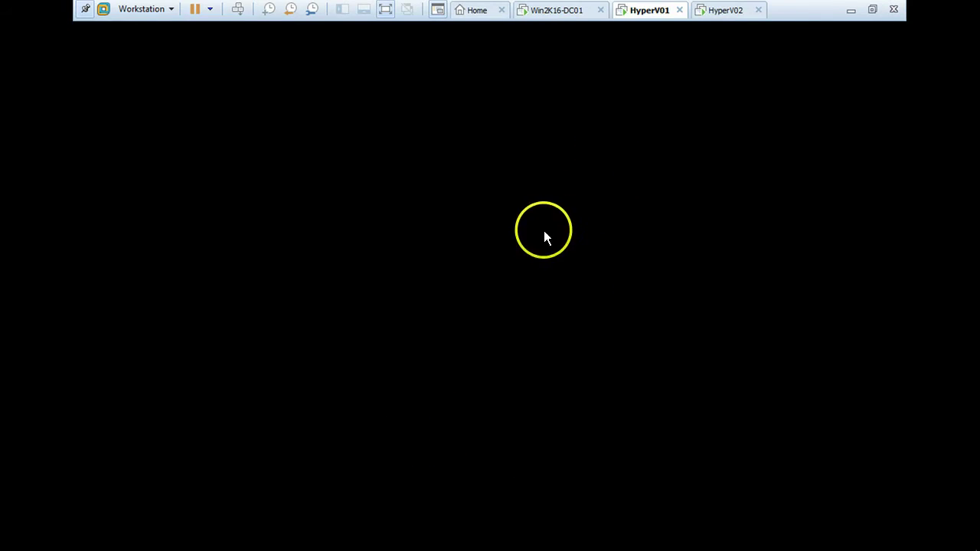
{"action": "left_click", "coordinate": [730, 16]}
{"action": "left_click", "coordinate": [645, 11]}
{"action": "left_click", "coordinate": [579, 7]}
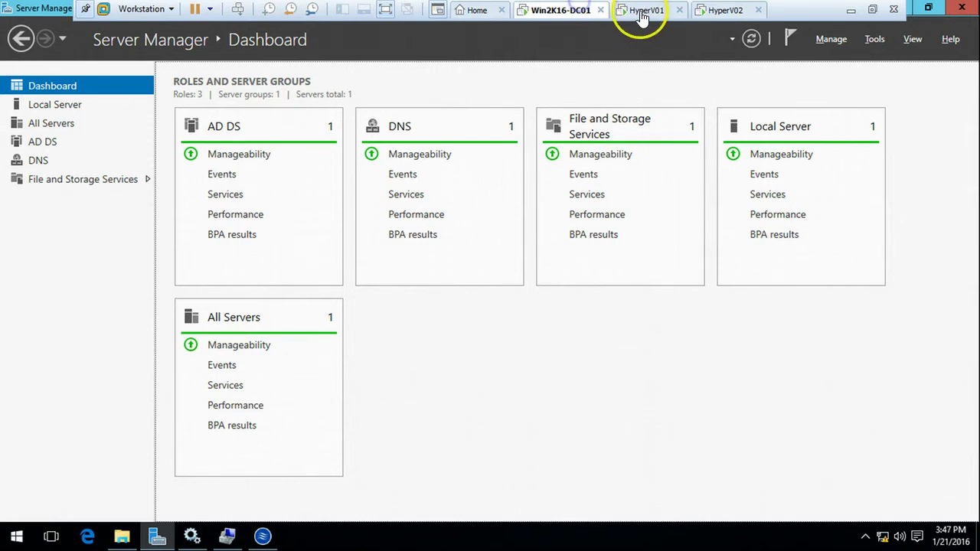
{"action": "left_click", "coordinate": [650, 11]}
{"action": "left_click", "coordinate": [721, 11]}
{"action": "key", "text": "ctrl+shift+Tab"}
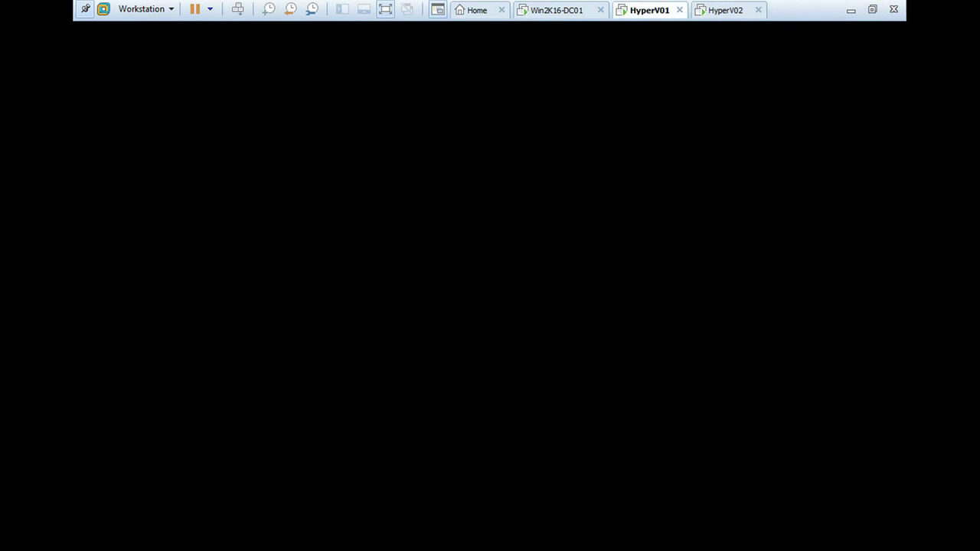
{"action": "left_click", "coordinate": [850, 10]}
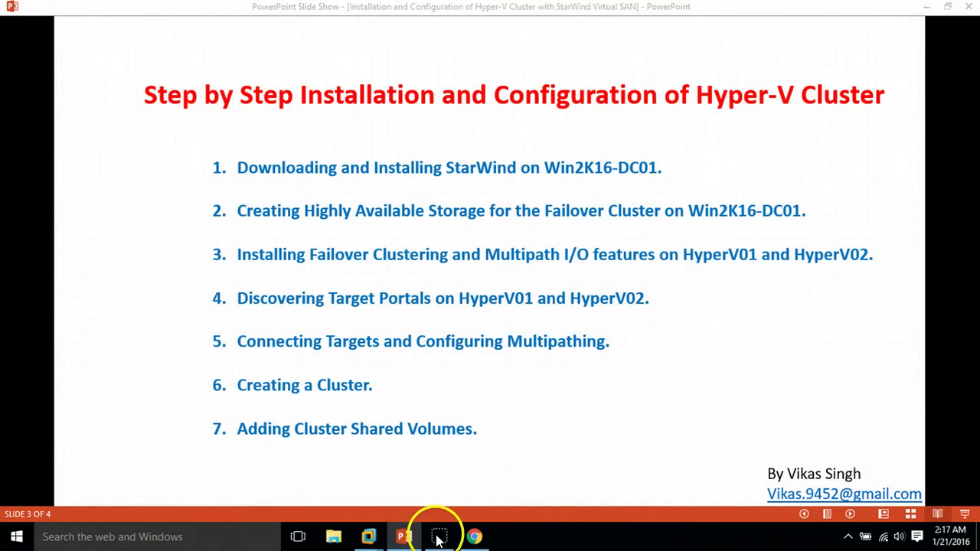
{"action": "mouse_move", "coordinate": [373, 540]}
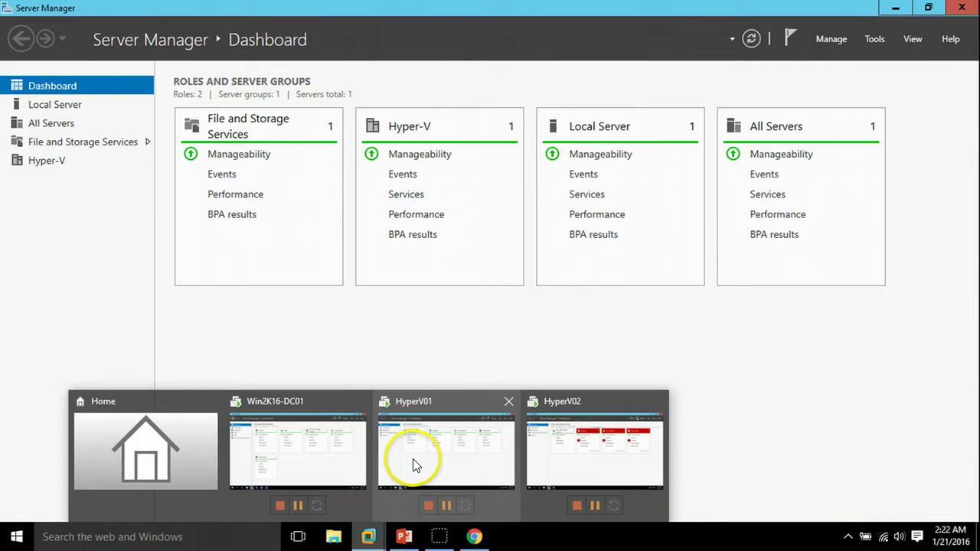
{"action": "left_click", "coordinate": [412, 459]}
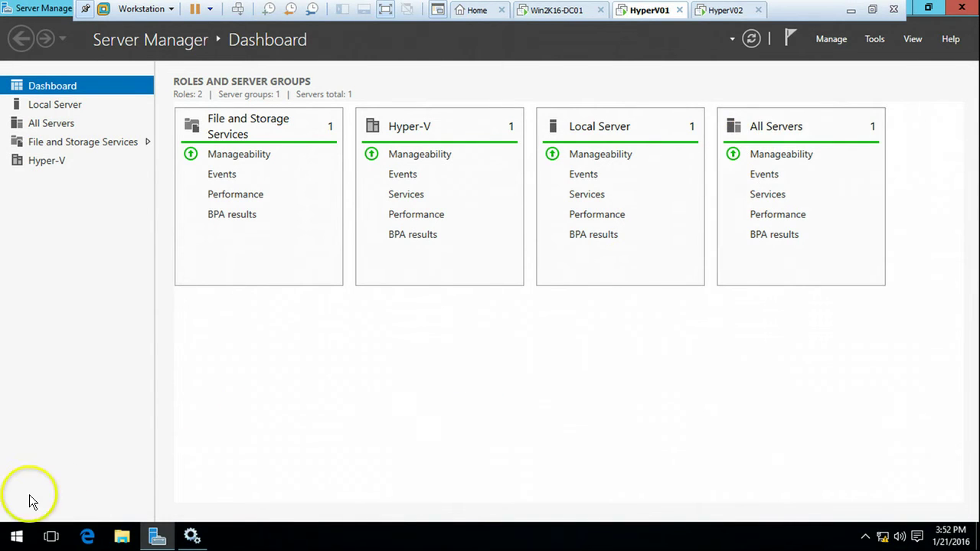
Step: On HyperV01, run iscsicpl from a Command Prompt, correcting the mistyped command
{"action": "left_click", "coordinate": [12, 538]}
{"action": "type", "text": "cmd"}
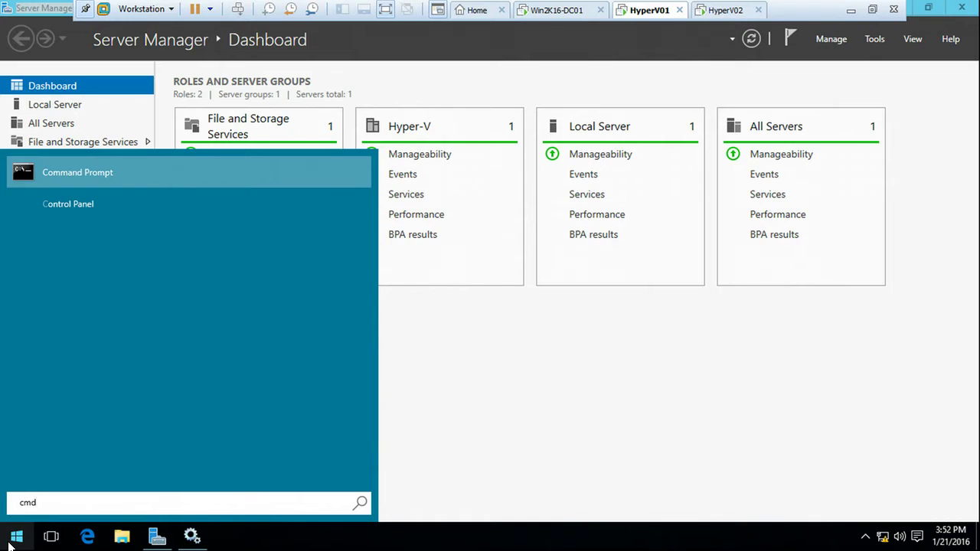
{"action": "key", "text": "Return"}
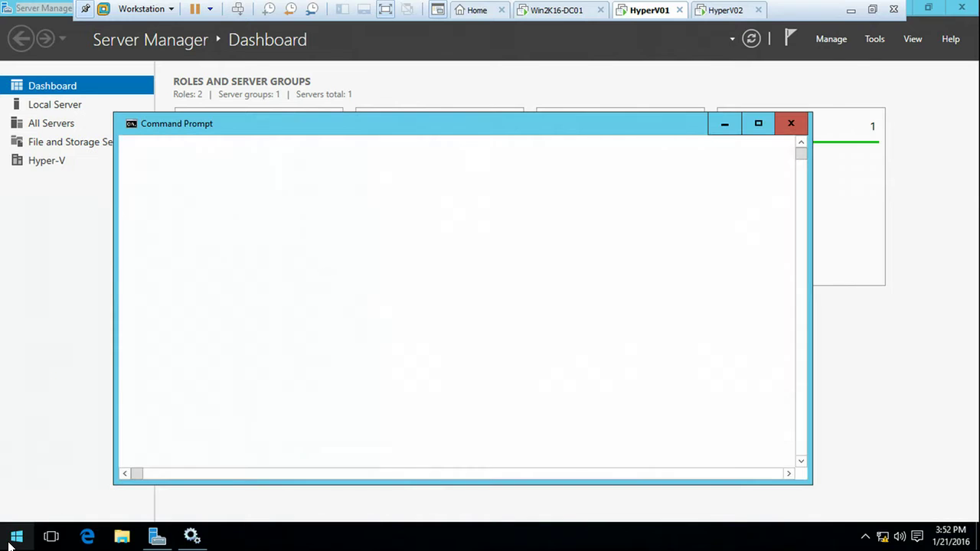
{"action": "left_click", "coordinate": [273, 268]}
{"action": "type", "text": "is"}
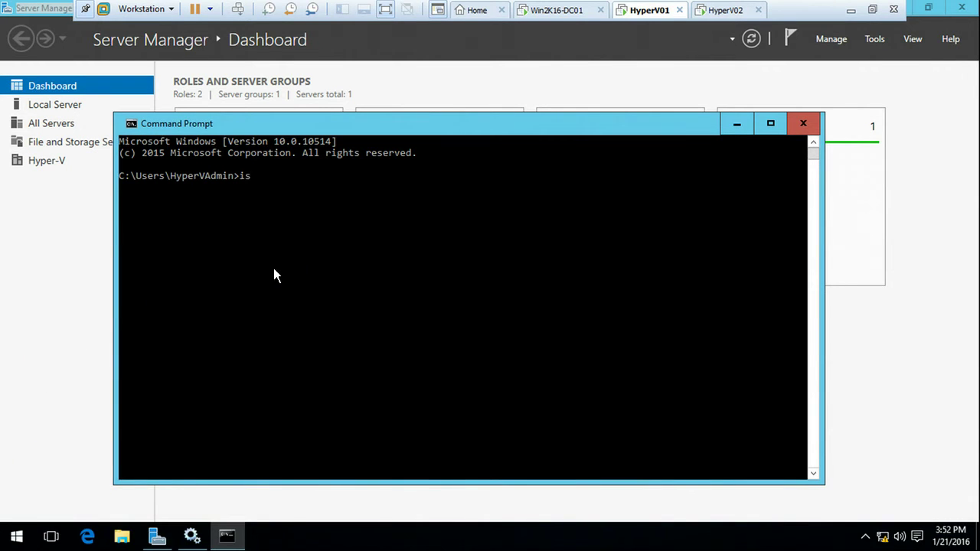
{"action": "type", "text": "ciscpl"}
{"action": "key", "text": "Return"}
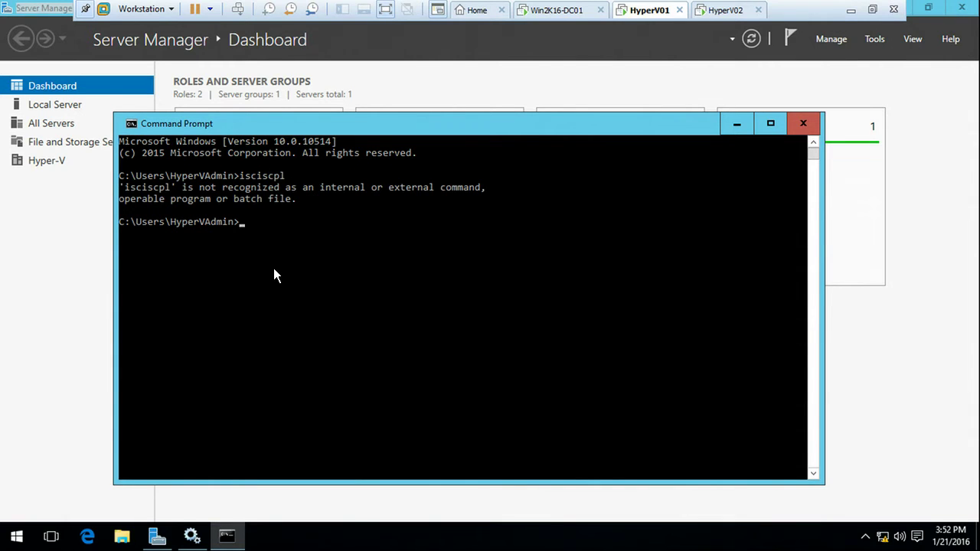
{"action": "key", "text": "Up"}
{"action": "key", "text": "BackSpace"}
{"action": "key", "text": "BackSpace"}
{"action": "key", "text": "BackSpace"}
{"action": "key", "text": "BackSpace"}
{"action": "key", "text": "BackSpace"}
{"action": "type", "text": "sicpl"}
{"action": "key", "text": "Return"}
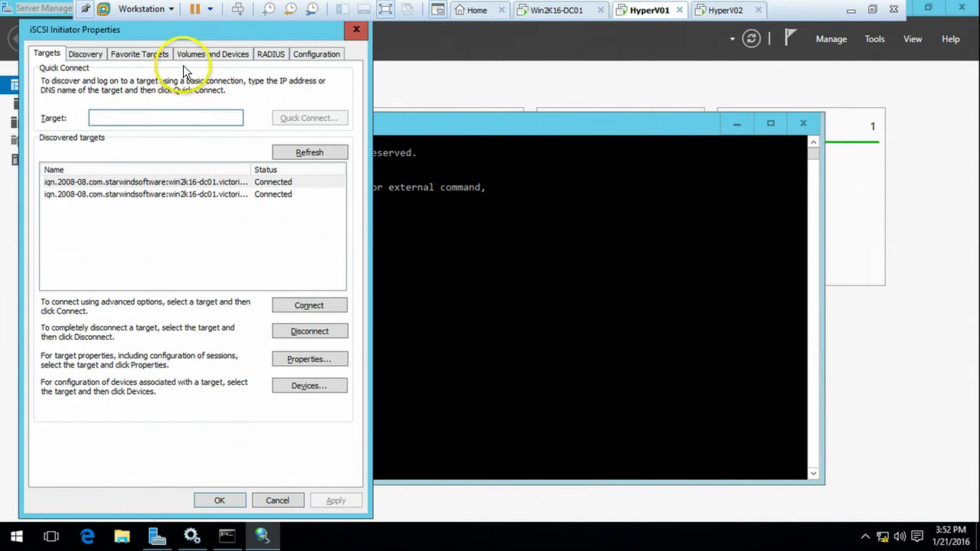
{"action": "left_click_drag", "start_coordinate": [195, 36], "coordinate": [311, 41]}
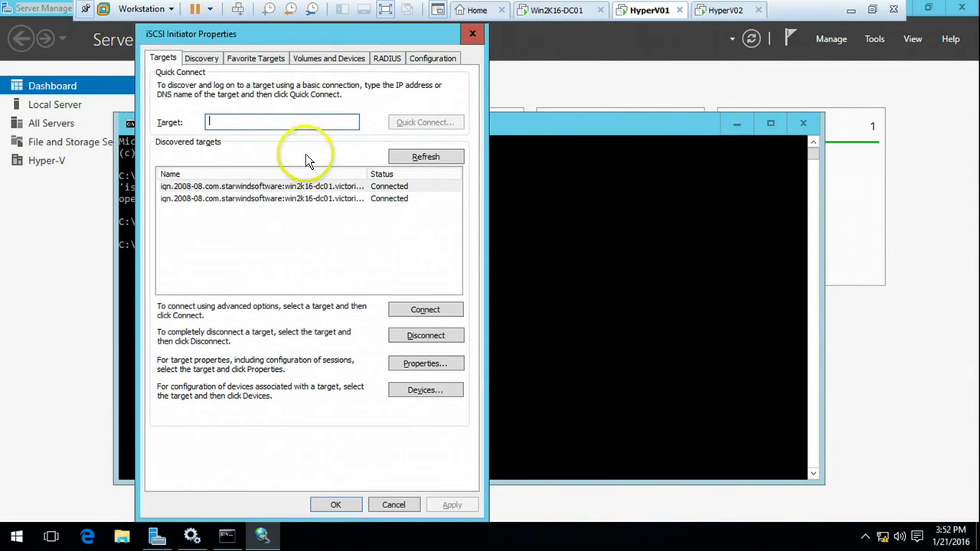
Step: Set Disk 1 behind the disk01 target to the Fail Over Only load balance policy
{"action": "left_click", "coordinate": [260, 199]}
{"action": "left_click", "coordinate": [273, 190]}
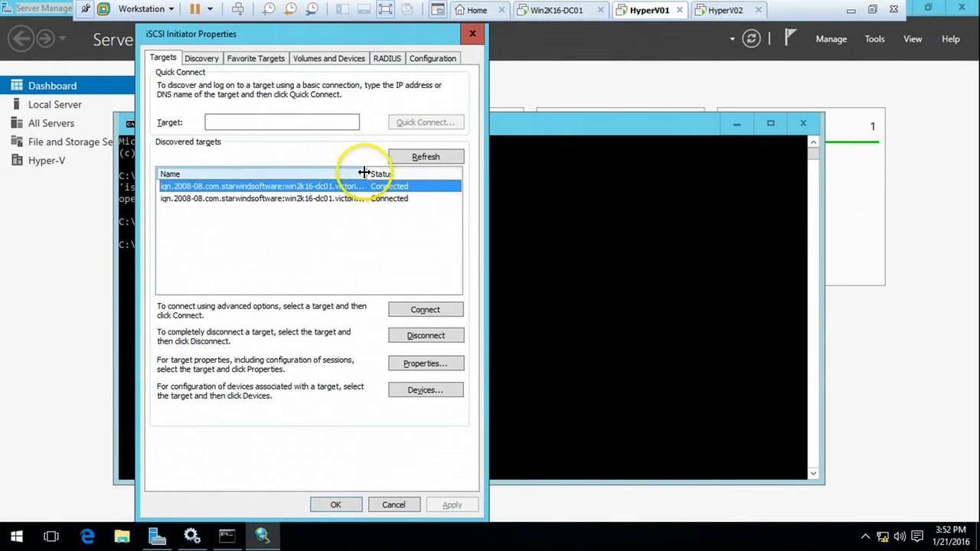
{"action": "double_click", "coordinate": [366, 173]}
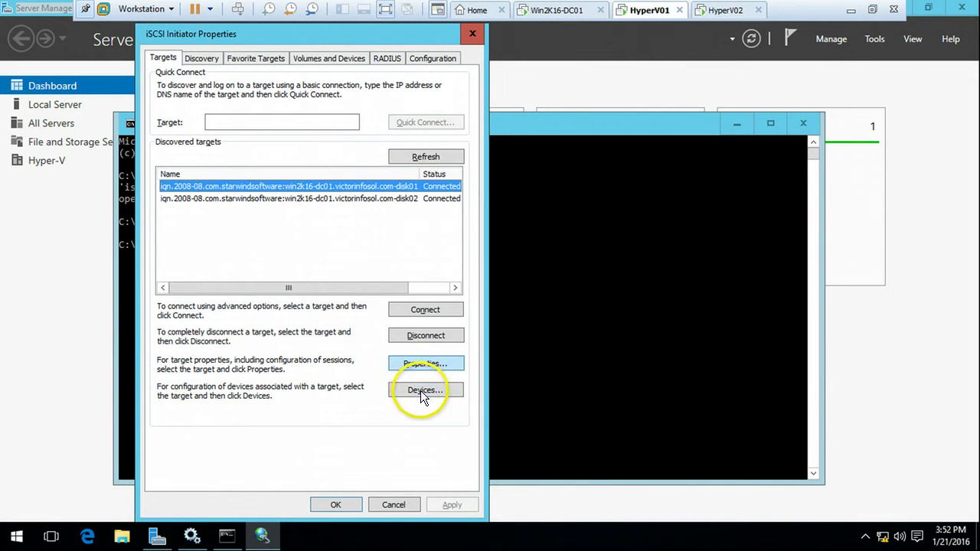
{"action": "left_click", "coordinate": [420, 390]}
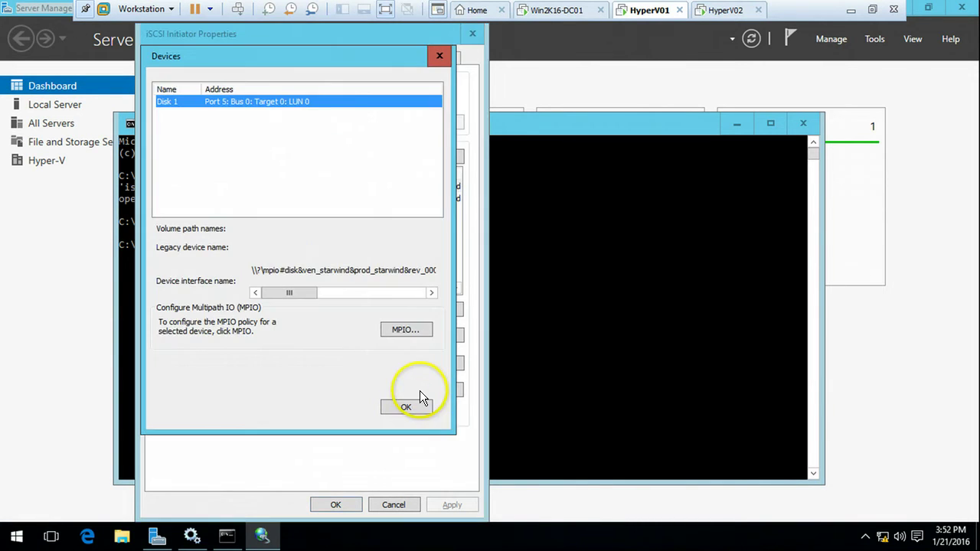
{"action": "left_click", "coordinate": [412, 329]}
{"action": "left_click", "coordinate": [255, 130]}
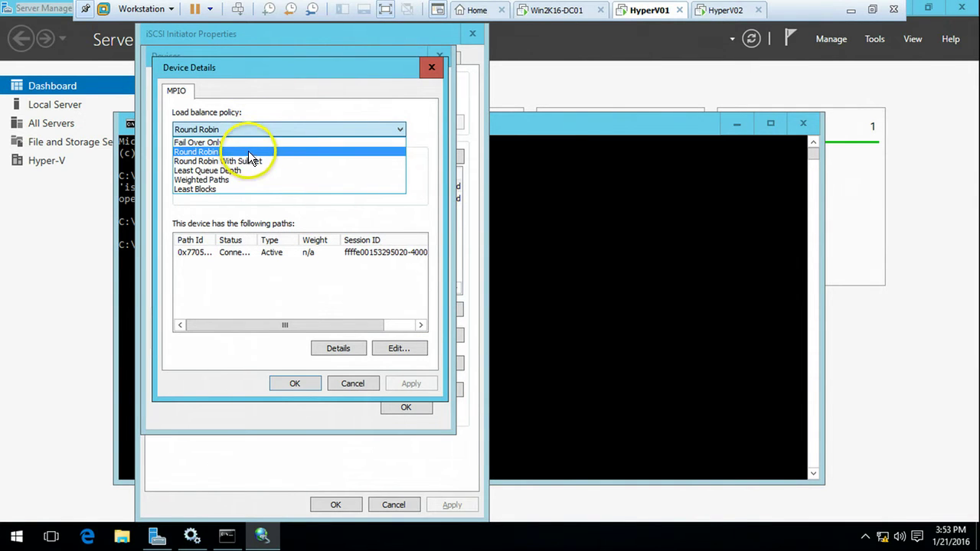
{"action": "left_click", "coordinate": [250, 142]}
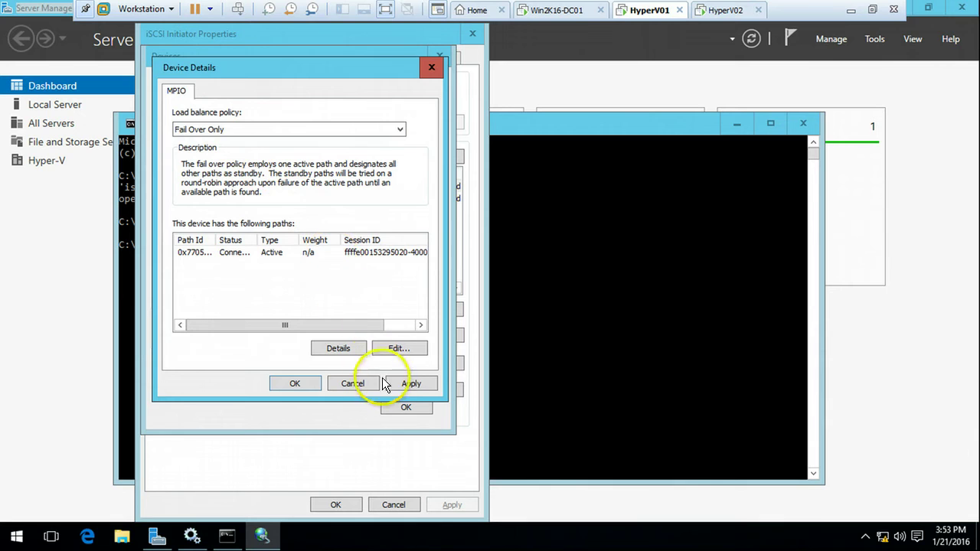
{"action": "left_click", "coordinate": [305, 385]}
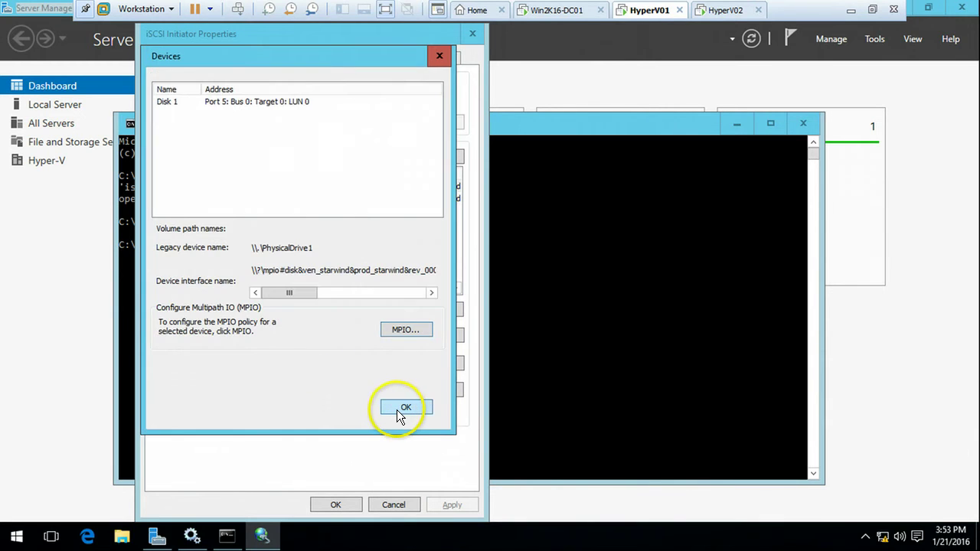
{"action": "left_click", "coordinate": [398, 410]}
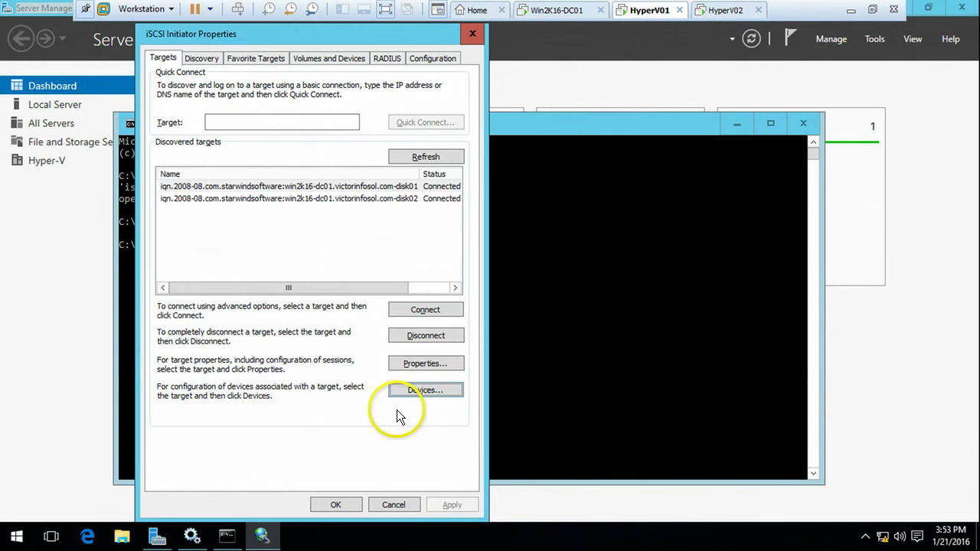
Step: Set Disk 2 behind the disk02 target to Fail Over Only and close the initiator
{"action": "left_click", "coordinate": [388, 199]}
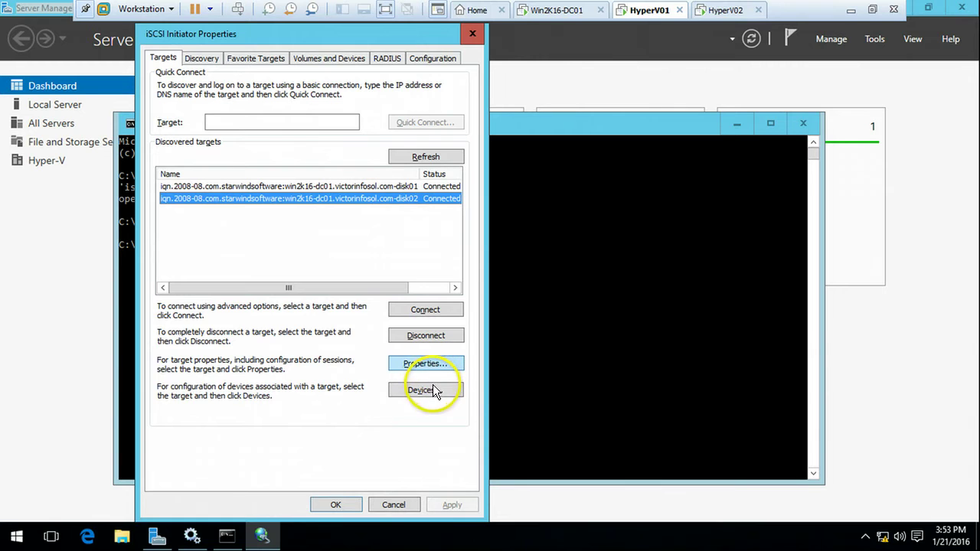
{"action": "left_click", "coordinate": [420, 390]}
{"action": "left_click", "coordinate": [399, 329]}
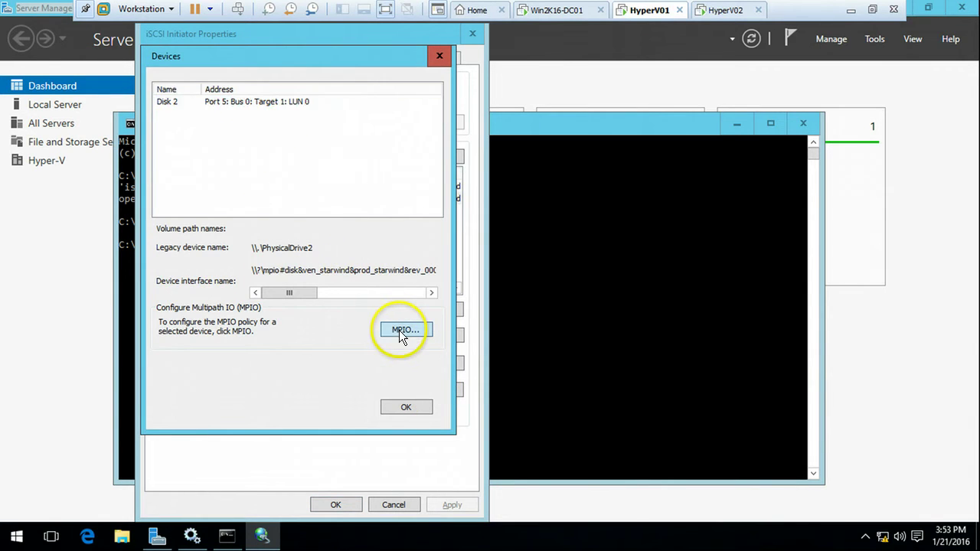
{"action": "left_click", "coordinate": [246, 129]}
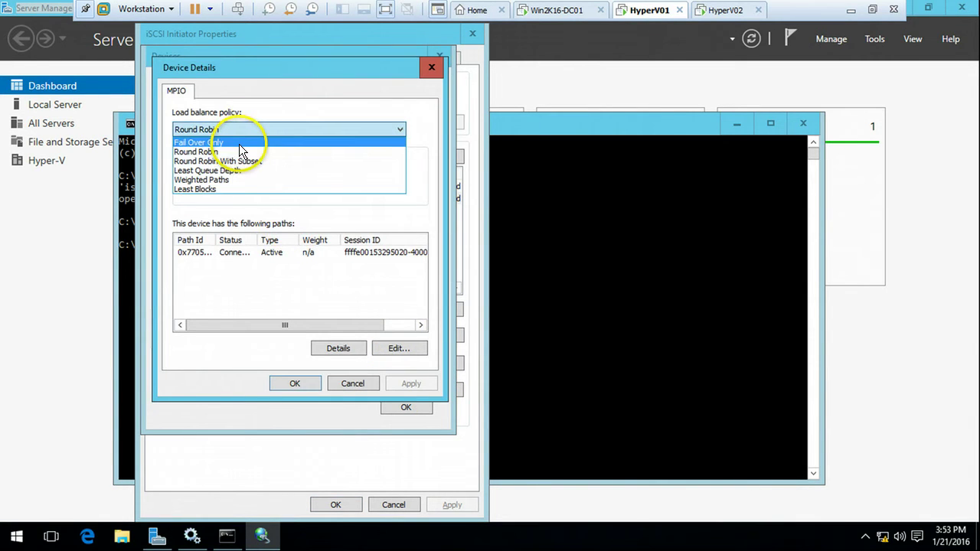
{"action": "left_click", "coordinate": [239, 143]}
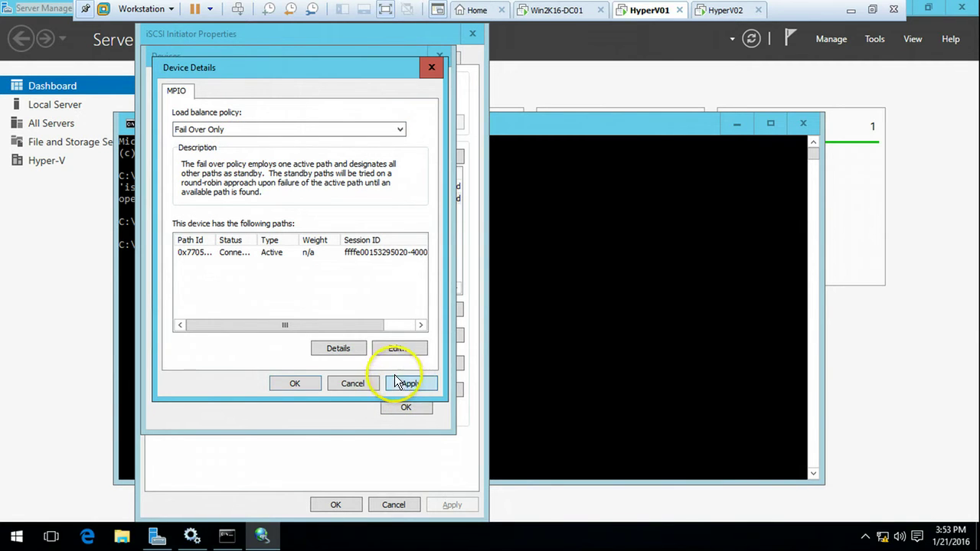
{"action": "left_click", "coordinate": [408, 383]}
{"action": "left_click", "coordinate": [295, 384]}
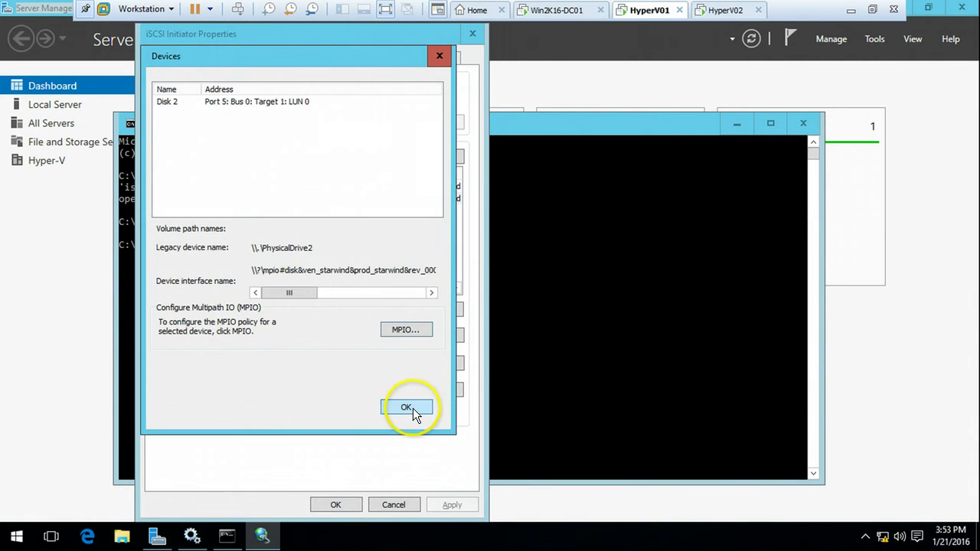
{"action": "left_click", "coordinate": [412, 409]}
{"action": "left_click", "coordinate": [335, 505]}
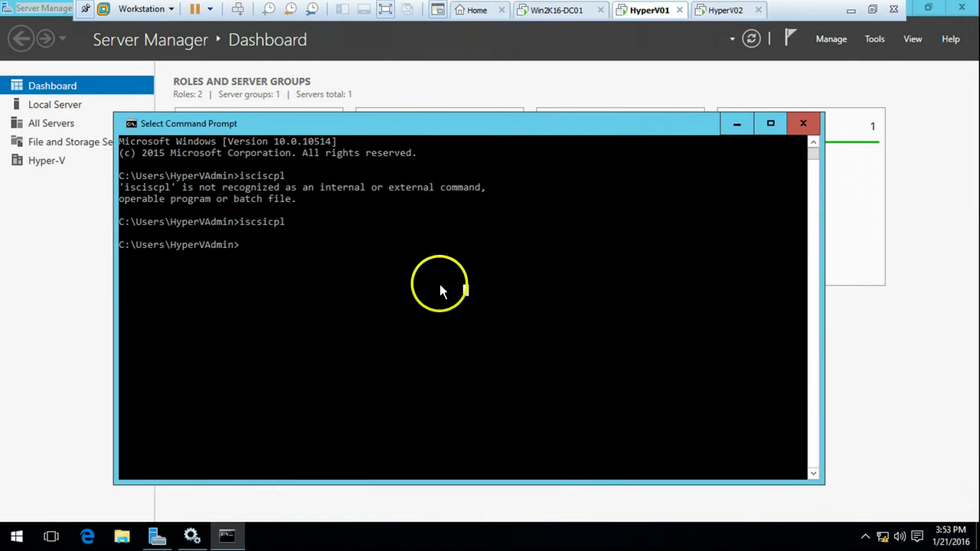
Step: Reopen iscsicpl and verify Disk 1's MPIO policy reads Fail Over Only
{"action": "type", "text": "iscsicpl"}
{"action": "key", "text": "Return"}
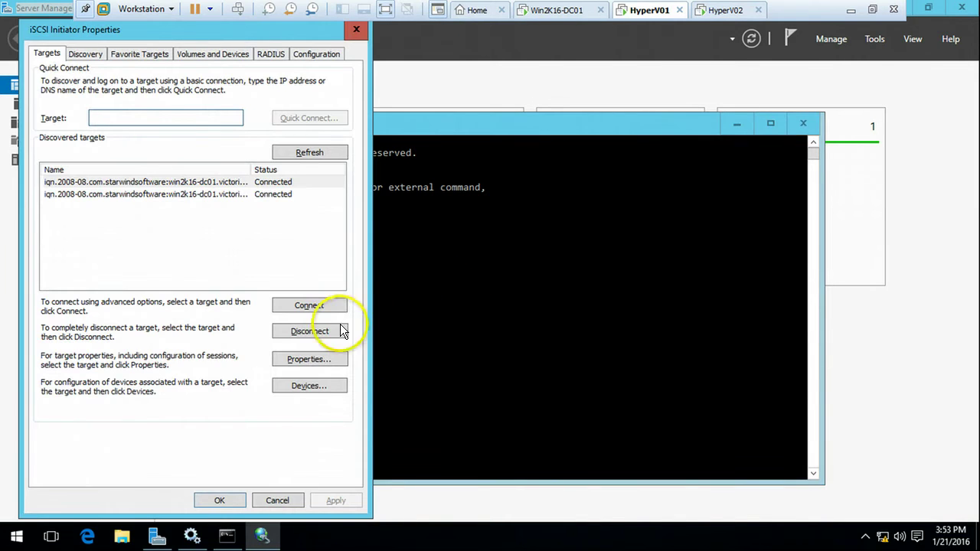
{"action": "left_click", "coordinate": [219, 184]}
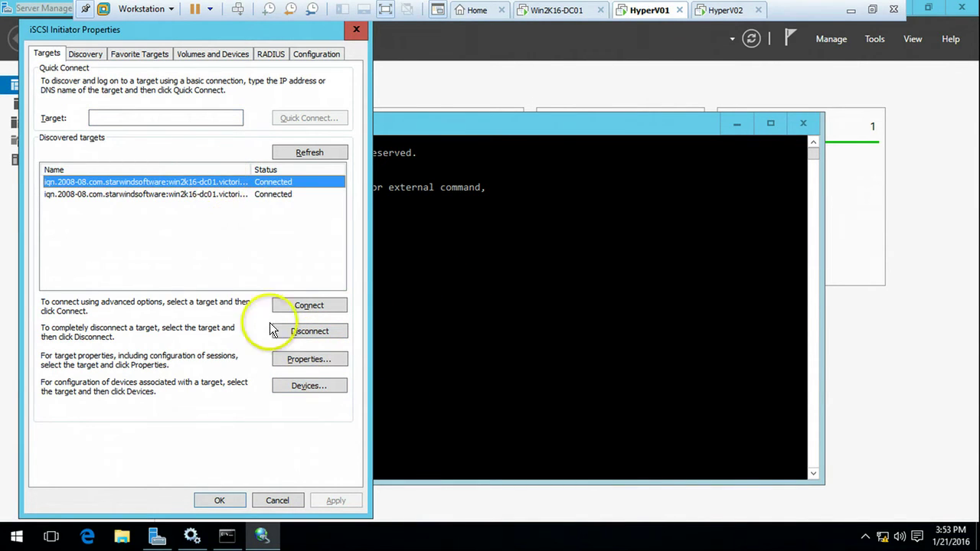
{"action": "left_click", "coordinate": [303, 384]}
{"action": "left_click", "coordinate": [277, 326]}
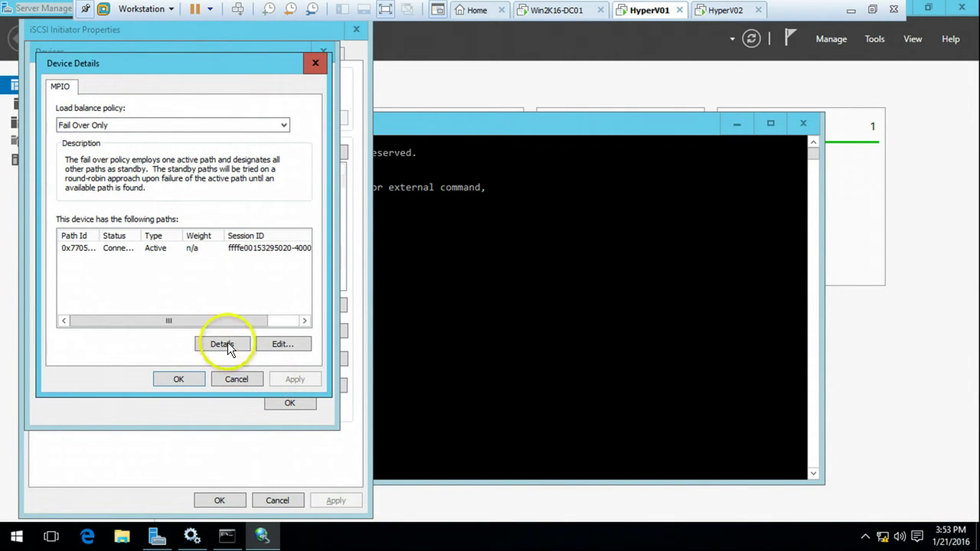
{"action": "left_click", "coordinate": [176, 378]}
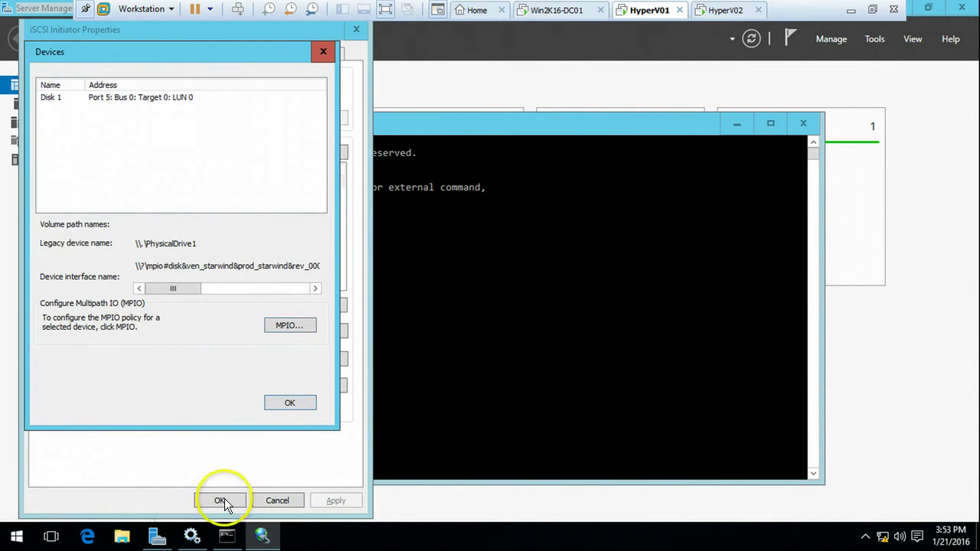
{"action": "left_click", "coordinate": [287, 403]}
{"action": "left_click", "coordinate": [221, 500]}
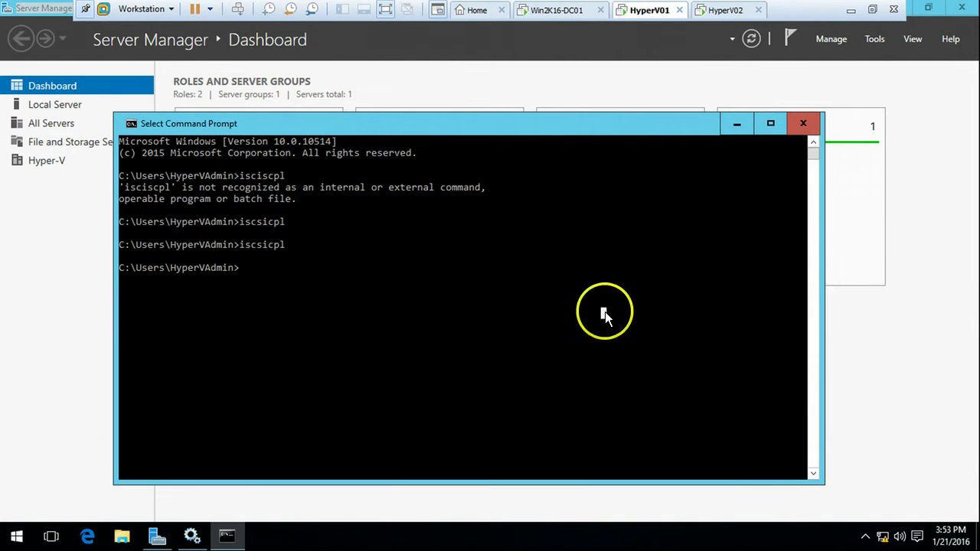
Step: On HyperV02, launch Command Prompt from Start search and run iscsicpl
{"action": "left_click", "coordinate": [726, 10]}
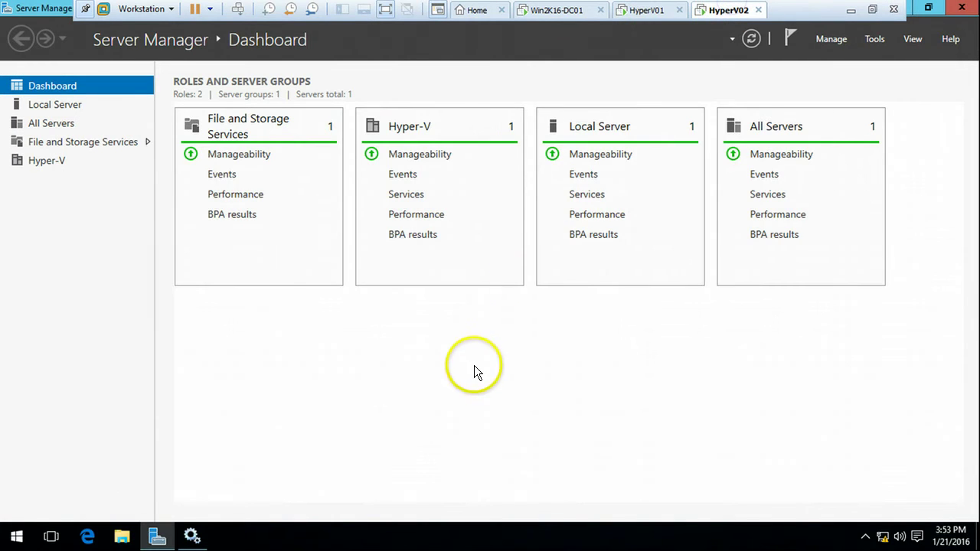
{"action": "key", "text": "super"}
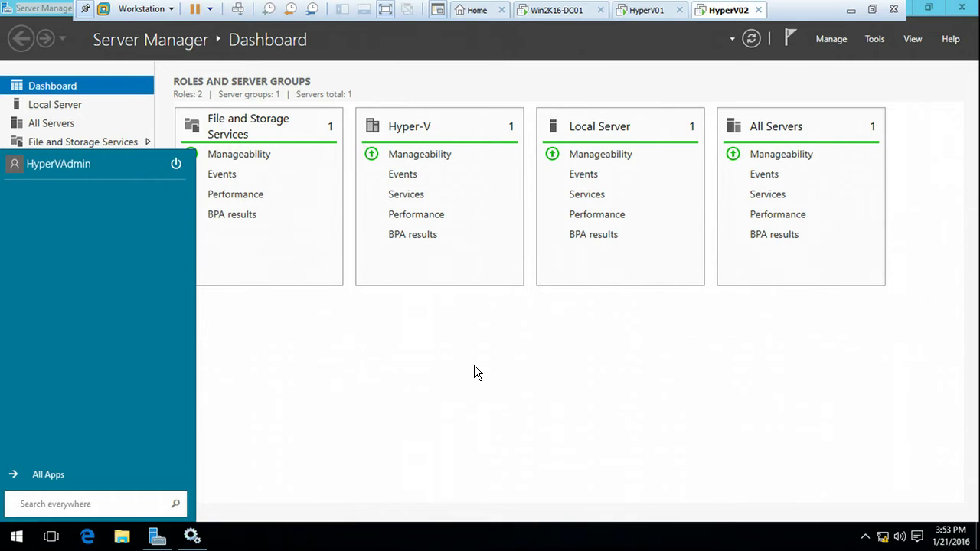
{"action": "type", "text": "cmd"}
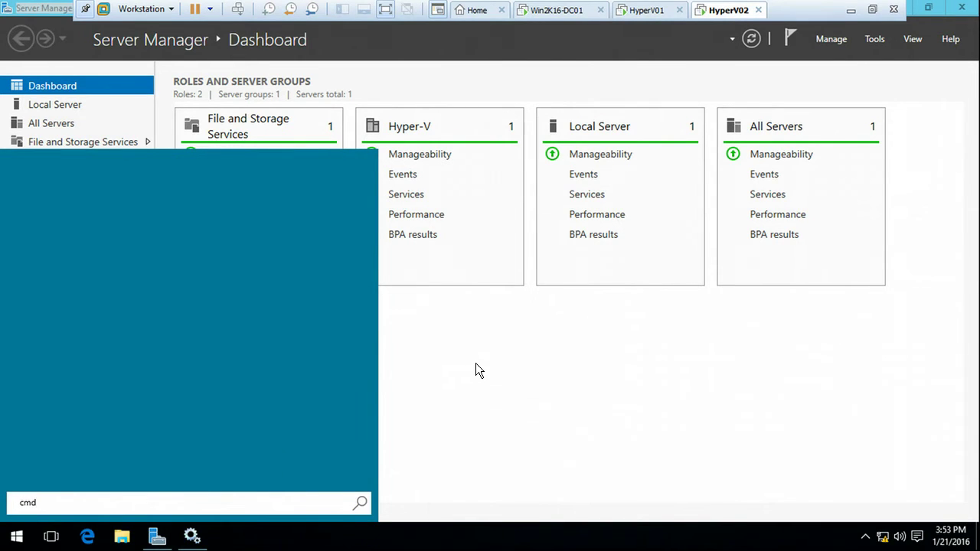
{"action": "left_click", "coordinate": [88, 174]}
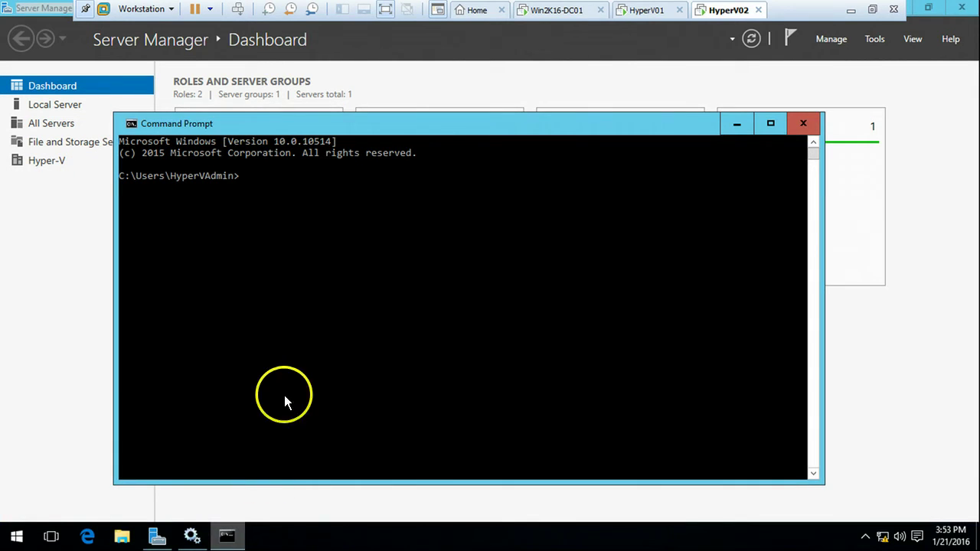
{"action": "left_click", "coordinate": [304, 335]}
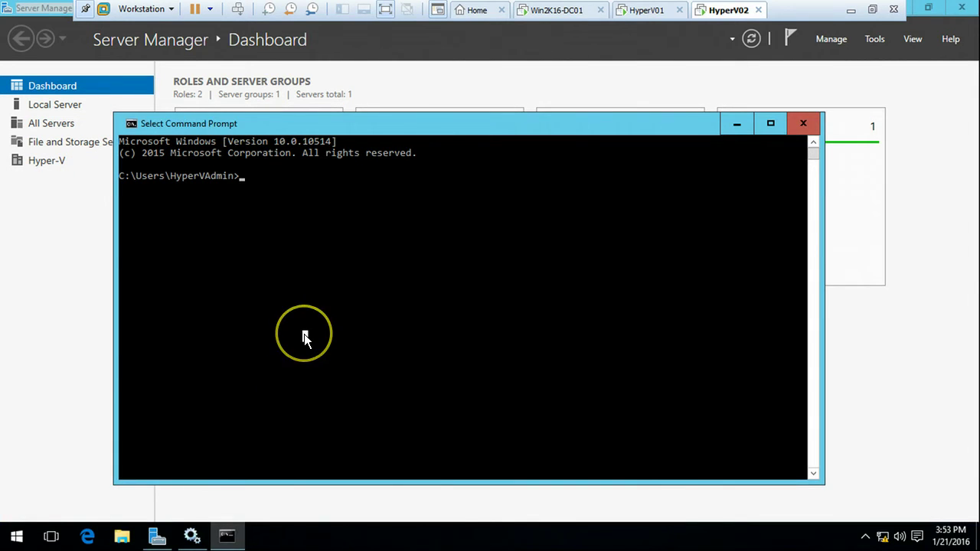
{"action": "type", "text": "isc"}
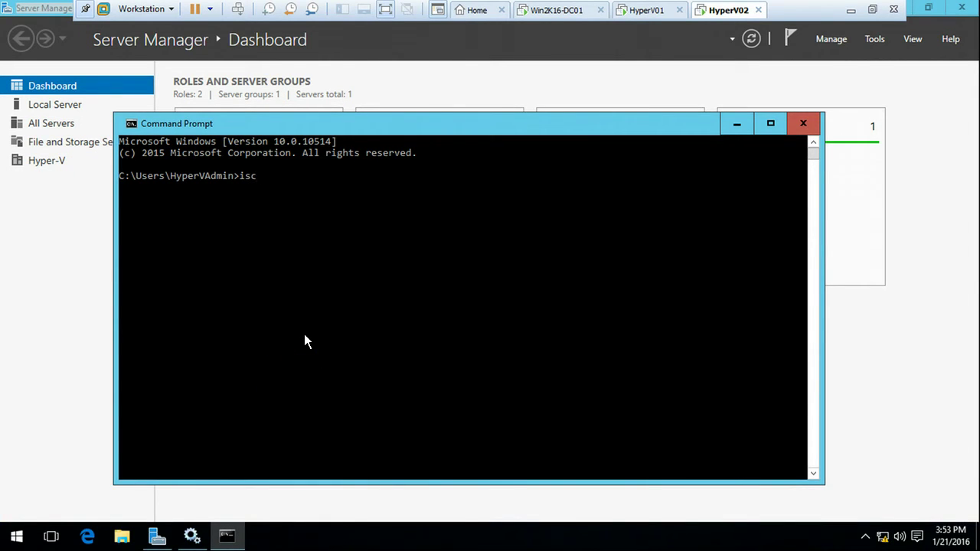
{"action": "type", "text": "sicpl"}
{"action": "key", "text": "Return"}
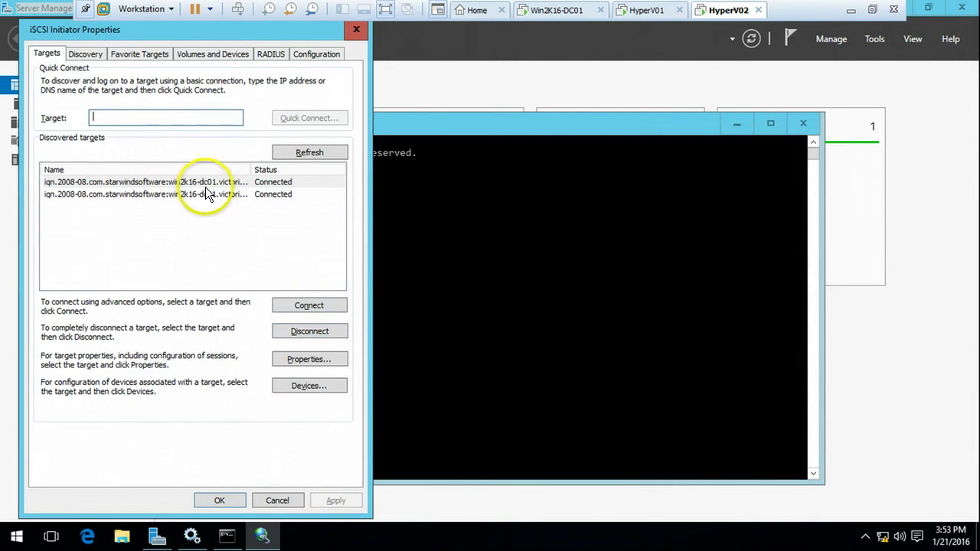
Step: Set Disk 1 behind the first StarWind target to the Fail Over Only policy
{"action": "left_click", "coordinate": [206, 182]}
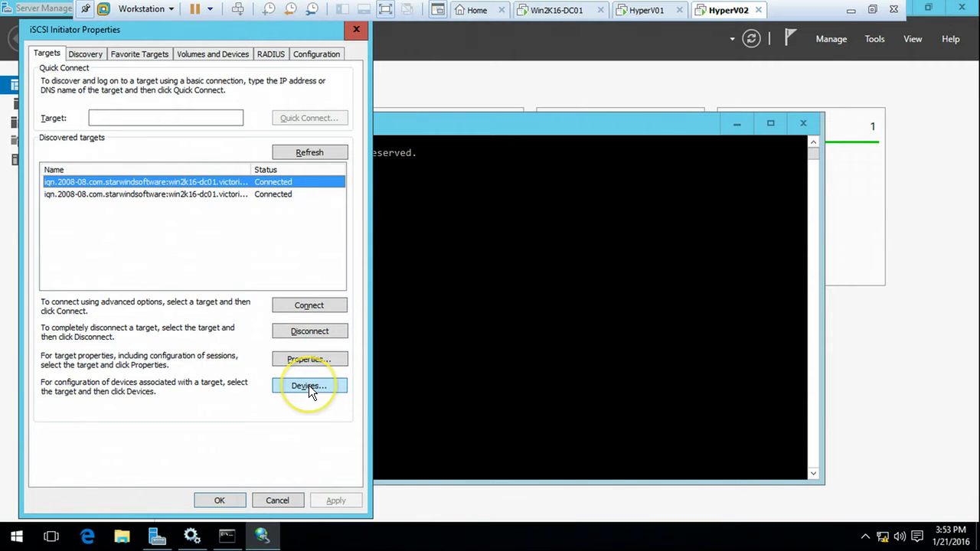
{"action": "left_click", "coordinate": [309, 385]}
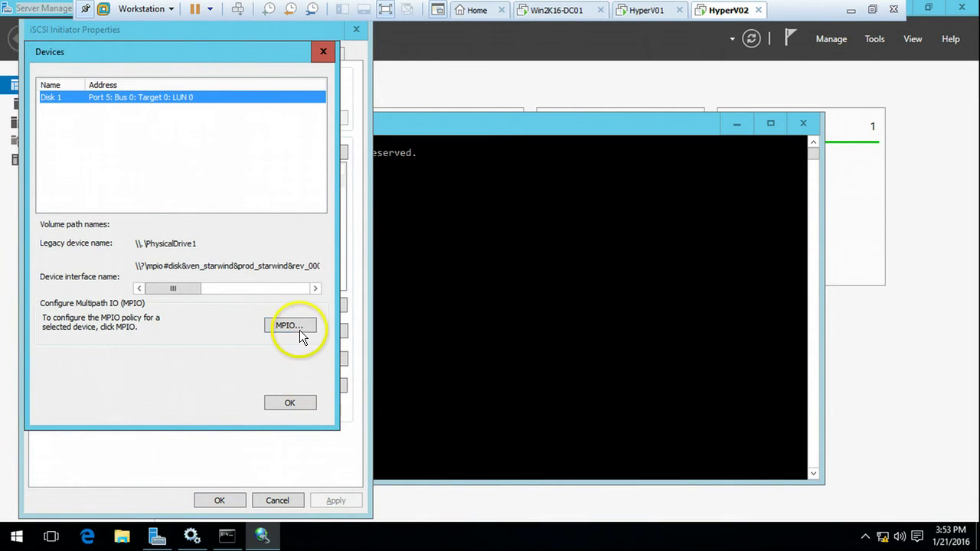
{"action": "left_click", "coordinate": [300, 330]}
{"action": "left_click", "coordinate": [104, 124]}
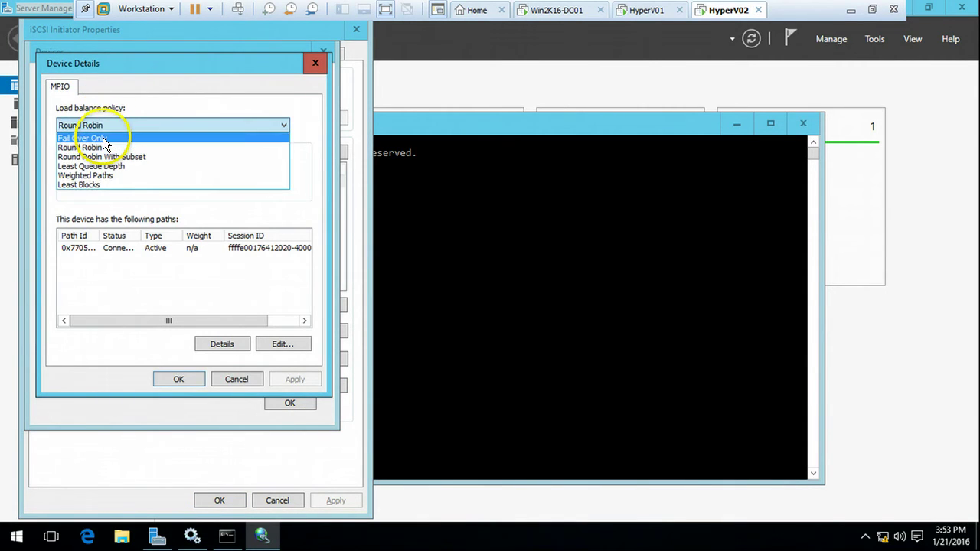
{"action": "left_click", "coordinate": [92, 138]}
{"action": "left_click", "coordinate": [275, 383]}
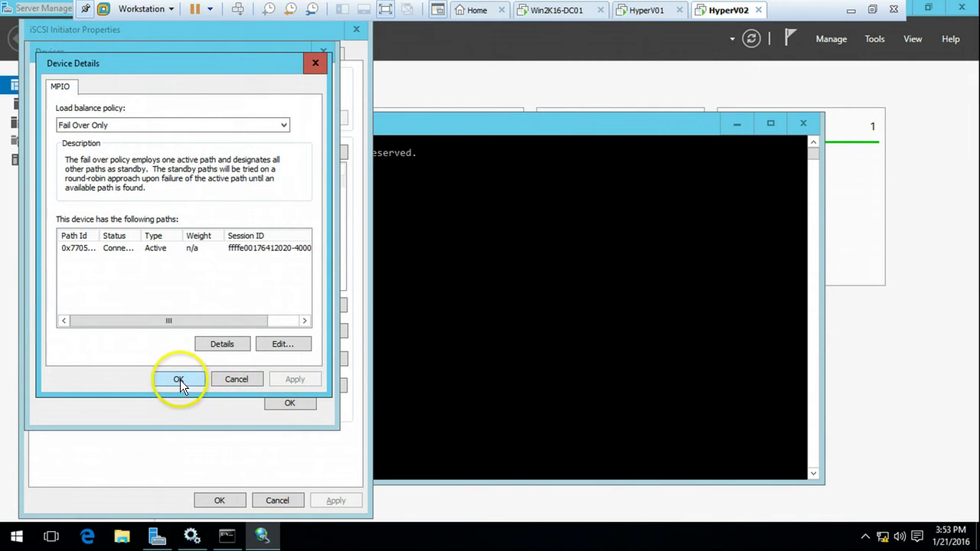
{"action": "left_click", "coordinate": [180, 380]}
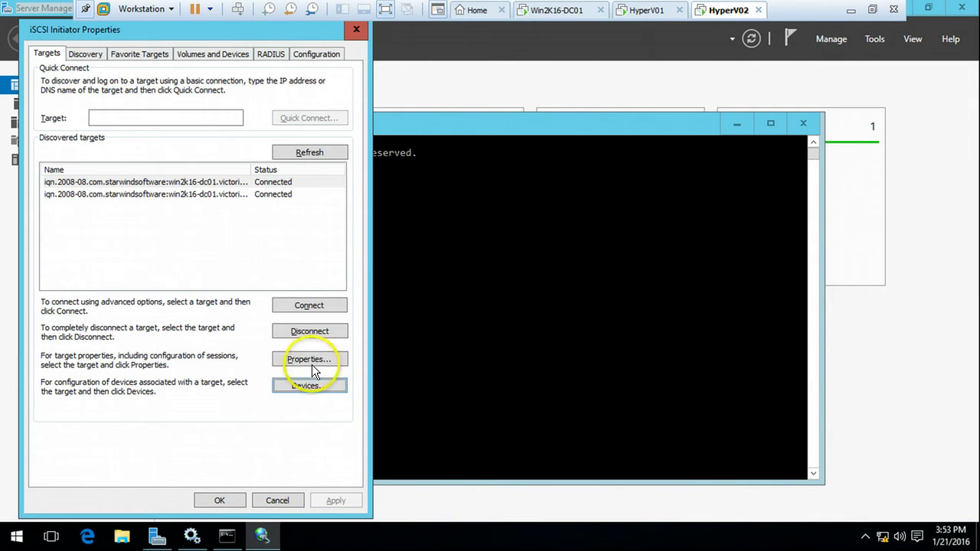
Step: Set Disk 2 behind the second target to Fail Over Only and close the initiator
{"action": "left_click", "coordinate": [235, 194]}
{"action": "left_click", "coordinate": [309, 385]}
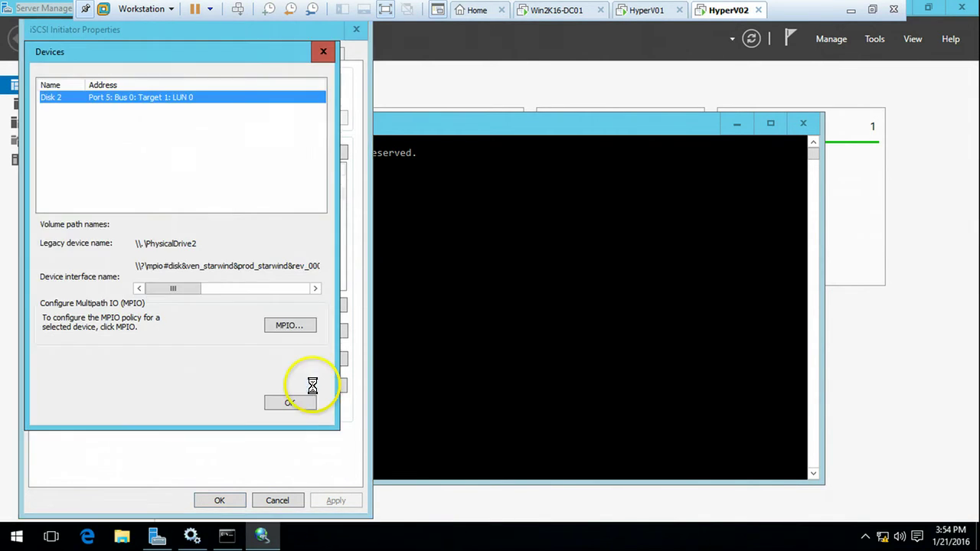
{"action": "left_click", "coordinate": [291, 325]}
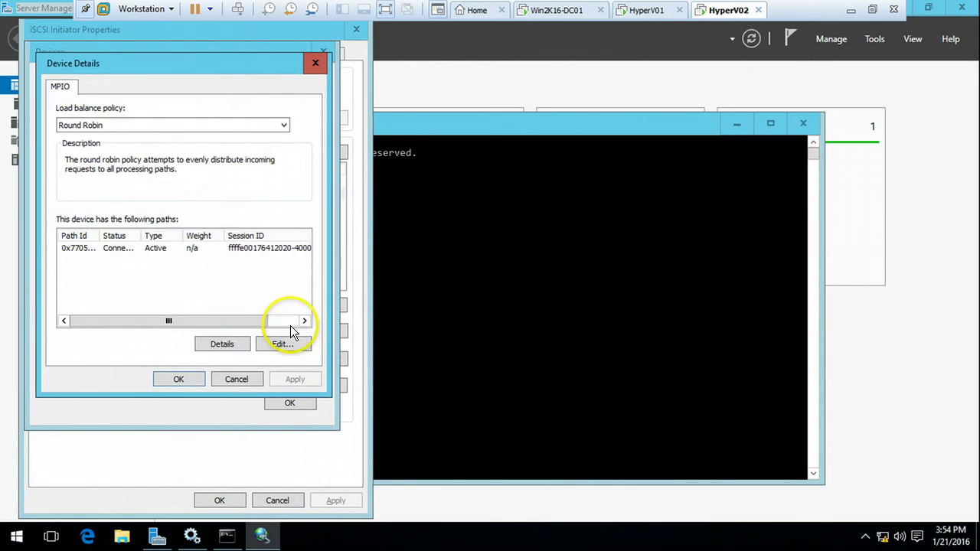
{"action": "left_click", "coordinate": [116, 126]}
{"action": "left_click", "coordinate": [100, 138]}
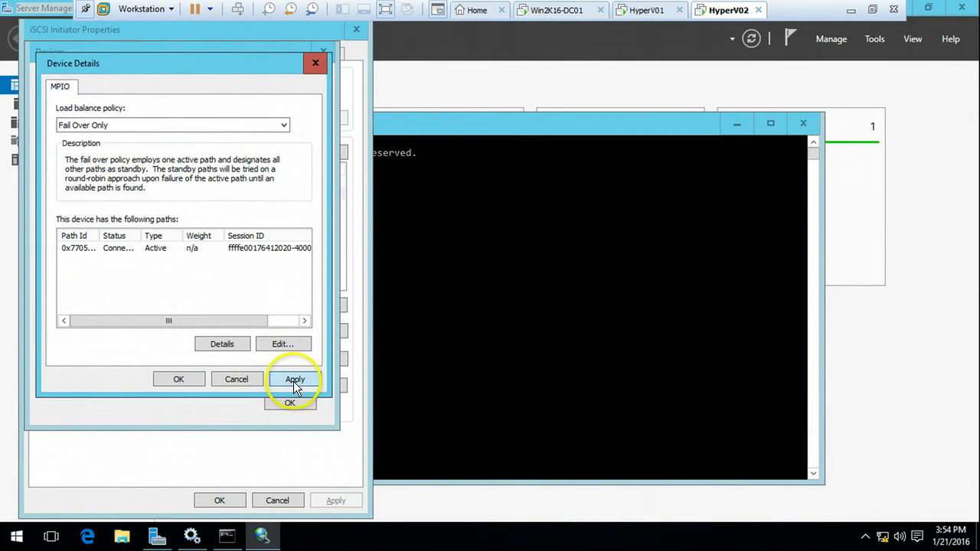
{"action": "left_click", "coordinate": [176, 379]}
{"action": "left_click", "coordinate": [289, 403]}
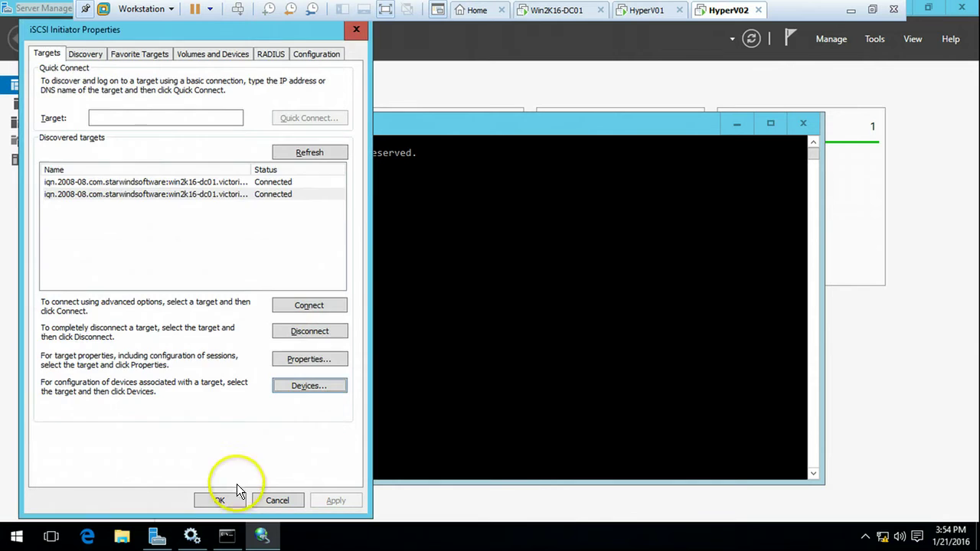
{"action": "left_click", "coordinate": [220, 500]}
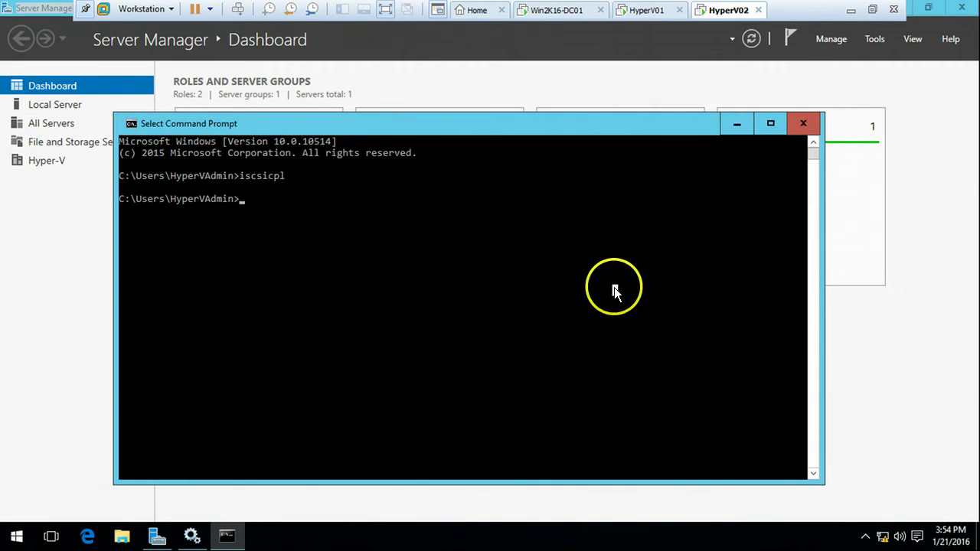
Step: Minimize the VMware window to view the agenda slide, then return to HyperV01
{"action": "left_click", "coordinate": [852, 9]}
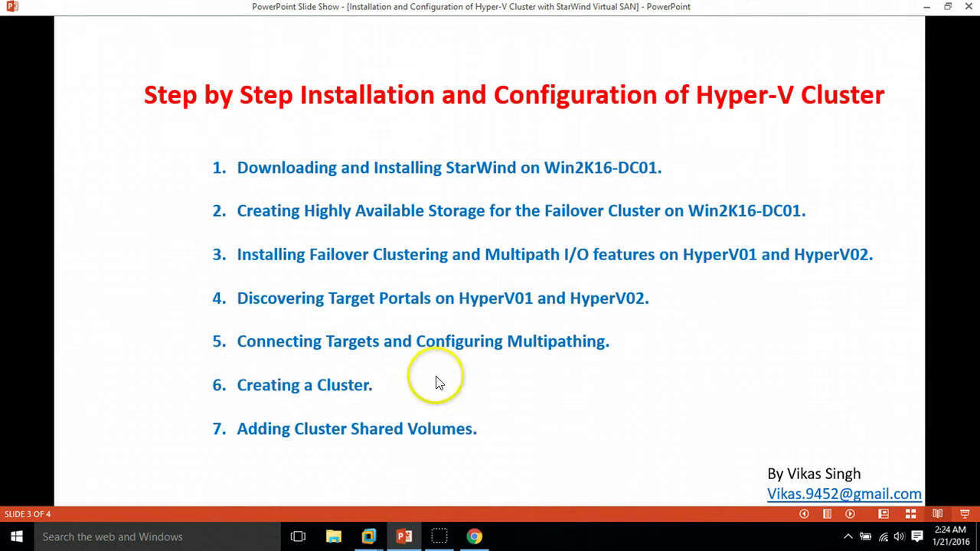
{"action": "mouse_move", "coordinate": [368, 537]}
{"action": "left_click", "coordinate": [465, 460]}
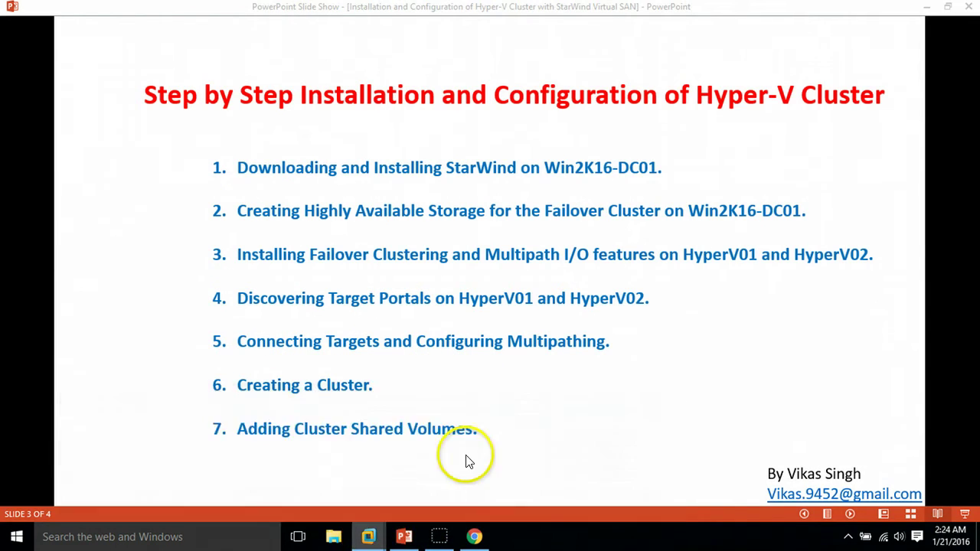
Step: Launch Computer Management from Server Manager's Tools menu and bring its window forward on HyperV01
{"action": "left_click", "coordinate": [53, 325]}
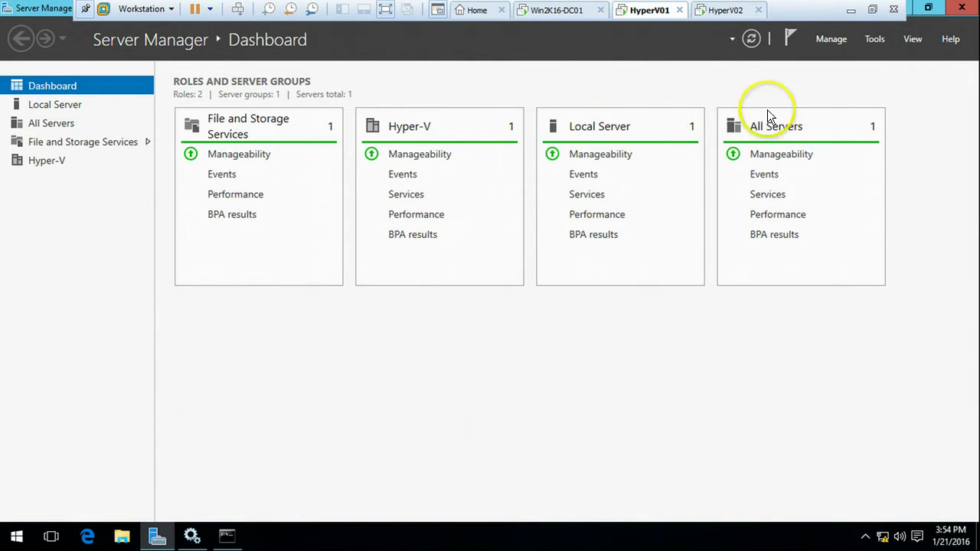
{"action": "left_click", "coordinate": [874, 42]}
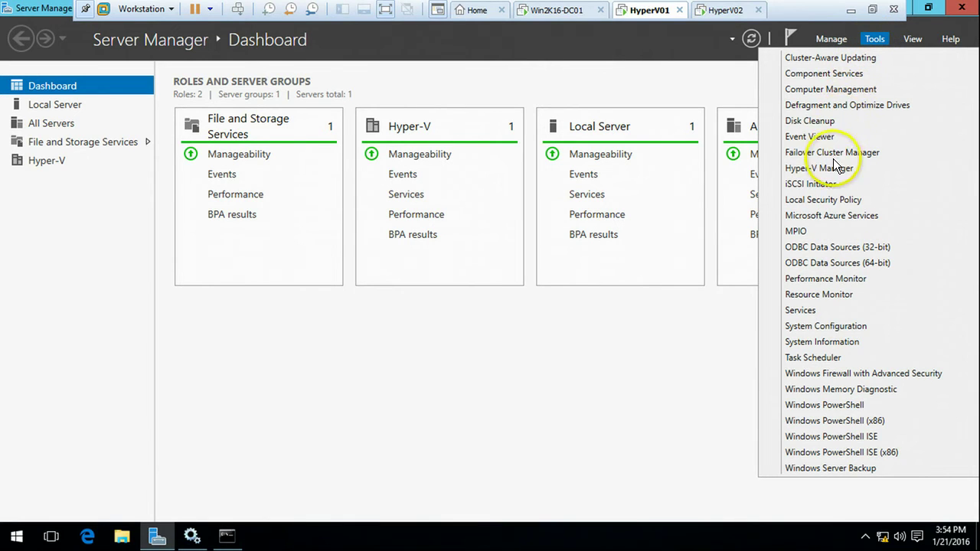
{"action": "left_click", "coordinate": [838, 90]}
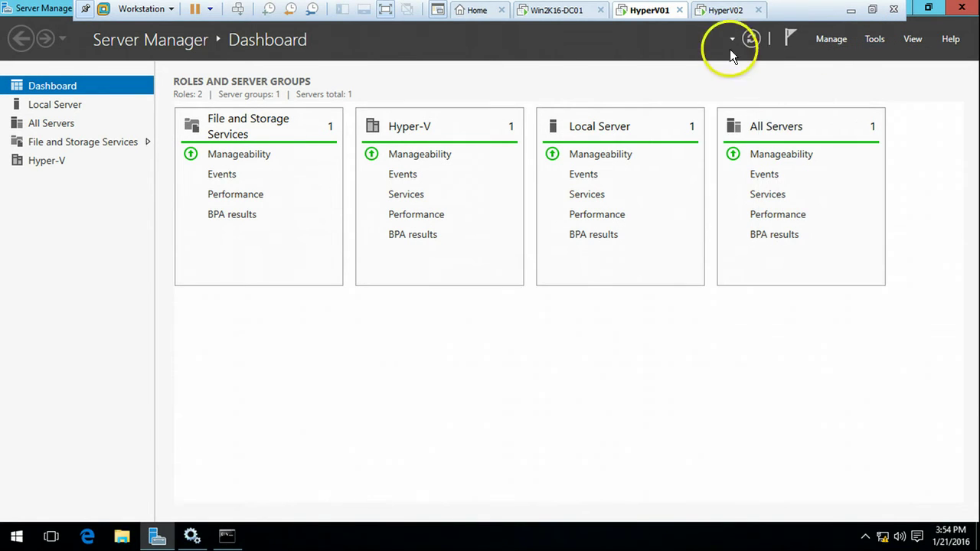
{"action": "left_click", "coordinate": [726, 10]}
{"action": "left_click", "coordinate": [867, 44]}
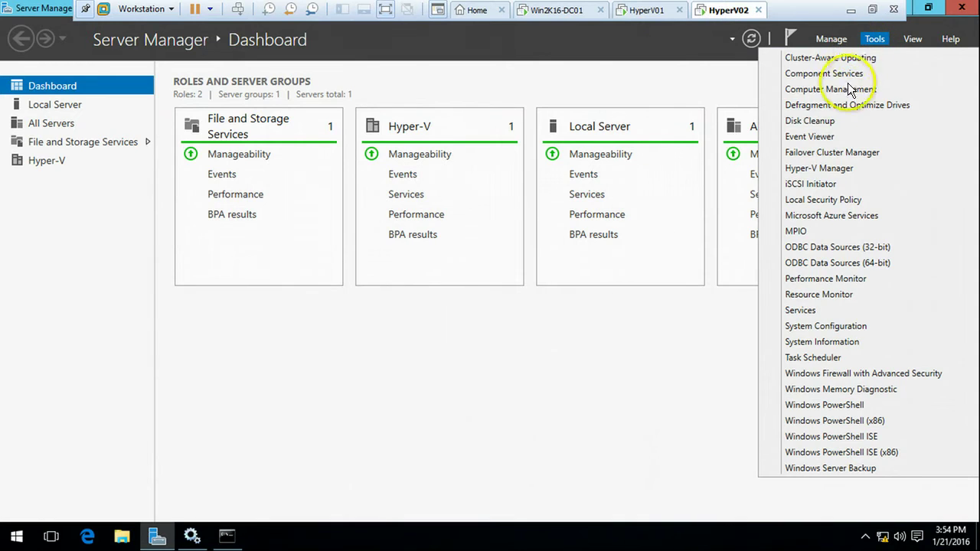
{"action": "left_click", "coordinate": [845, 90]}
{"action": "left_click", "coordinate": [647, 10]}
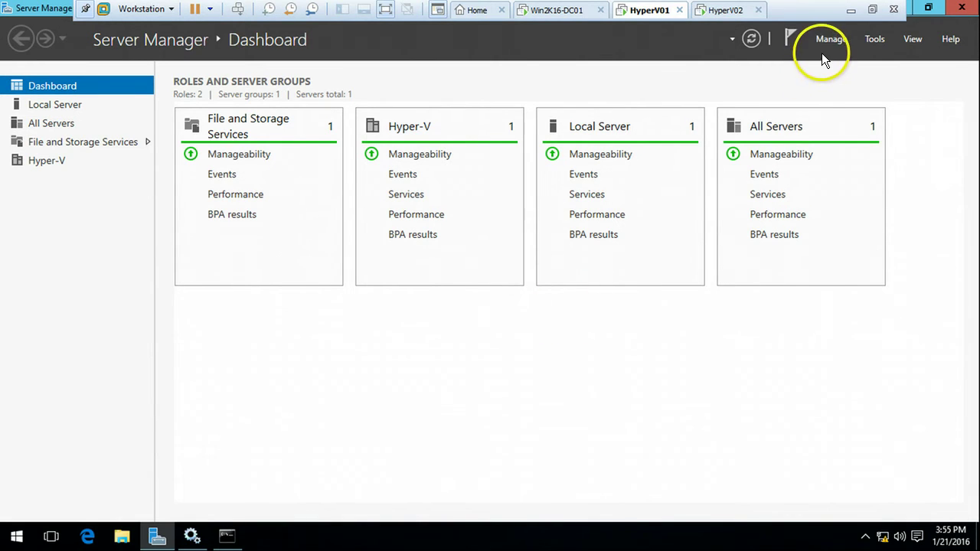
{"action": "left_click", "coordinate": [726, 10]}
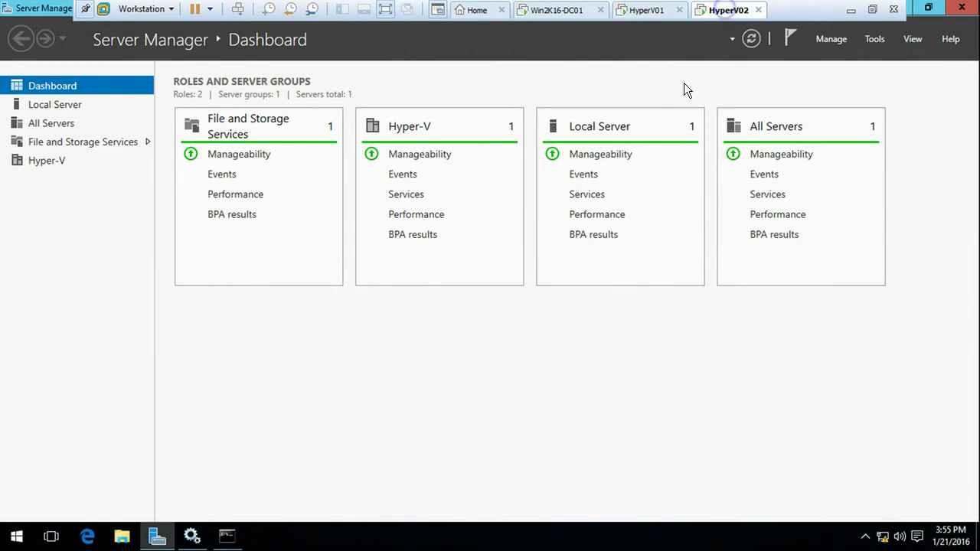
{"action": "left_click", "coordinate": [656, 8]}
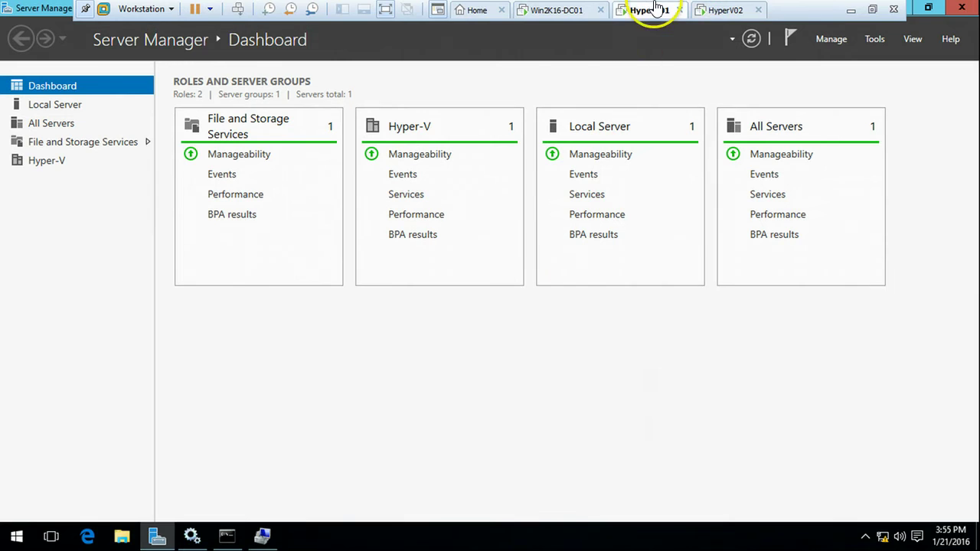
{"action": "left_click", "coordinate": [262, 536]}
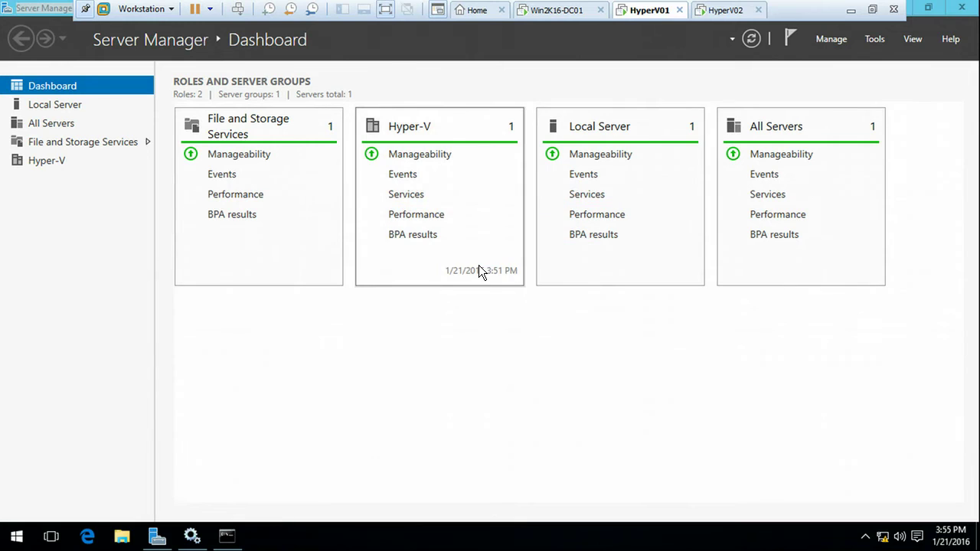
Step: In Disk Management, bring Disk 1 (9.97 GB) and Disk 2 (199.88 GB) online
{"action": "left_click", "coordinate": [464, 262]}
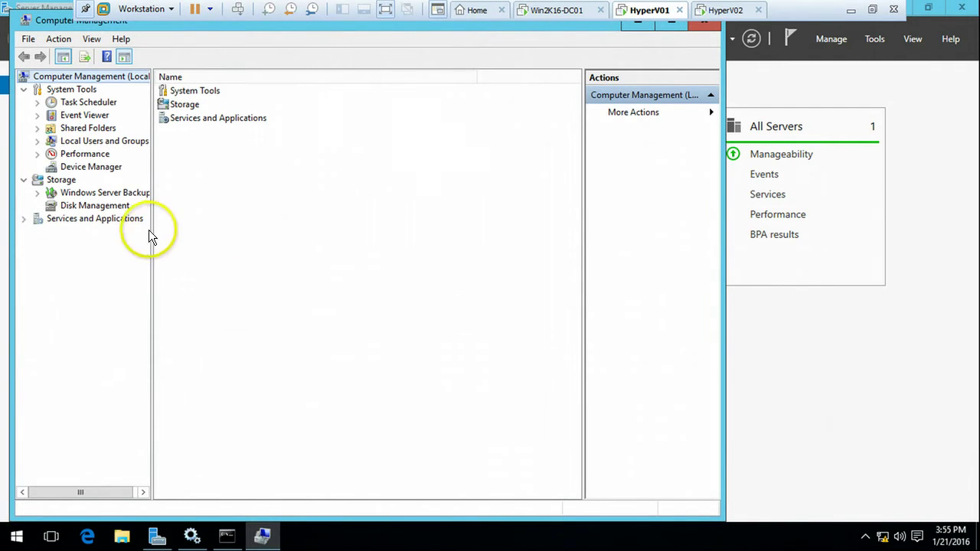
{"action": "left_click", "coordinate": [95, 205]}
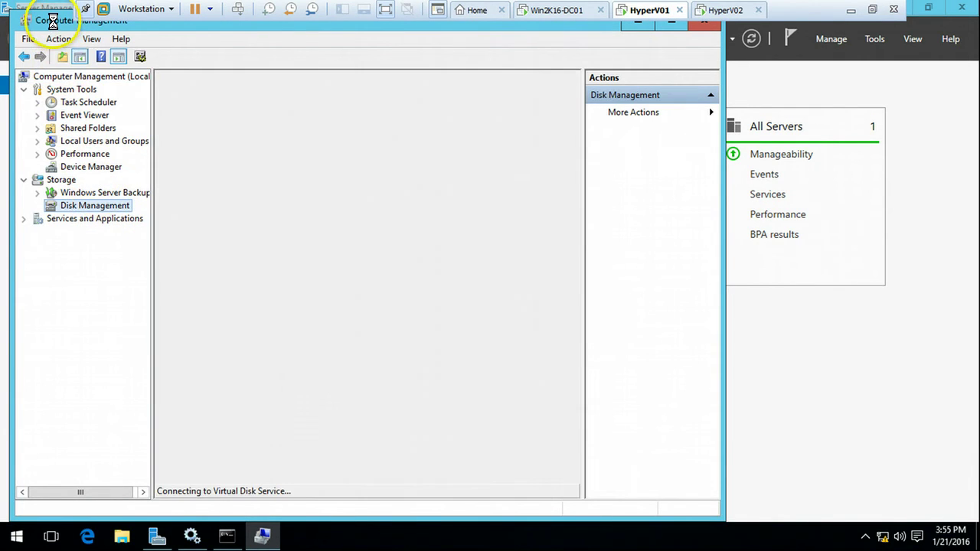
{"action": "left_click", "coordinate": [225, 375]}
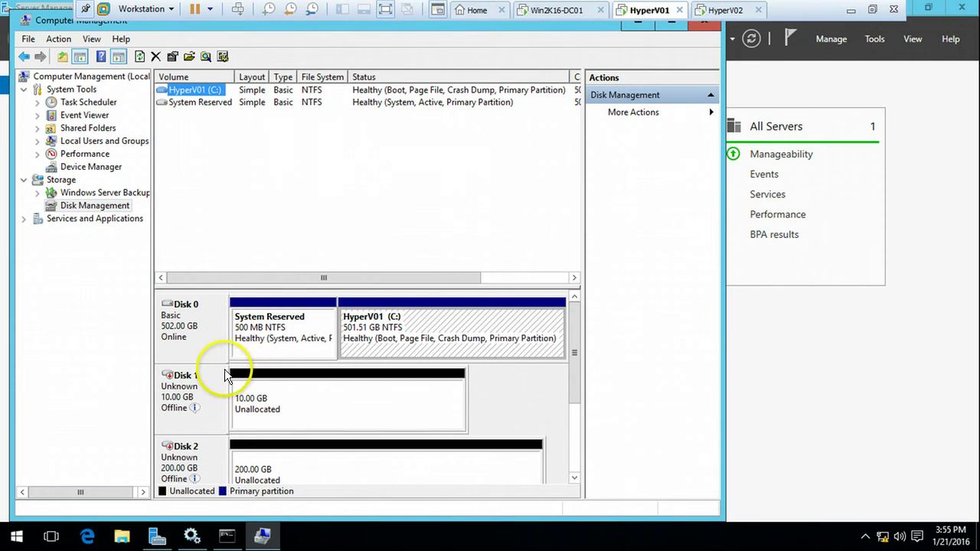
{"action": "left_click", "coordinate": [205, 396]}
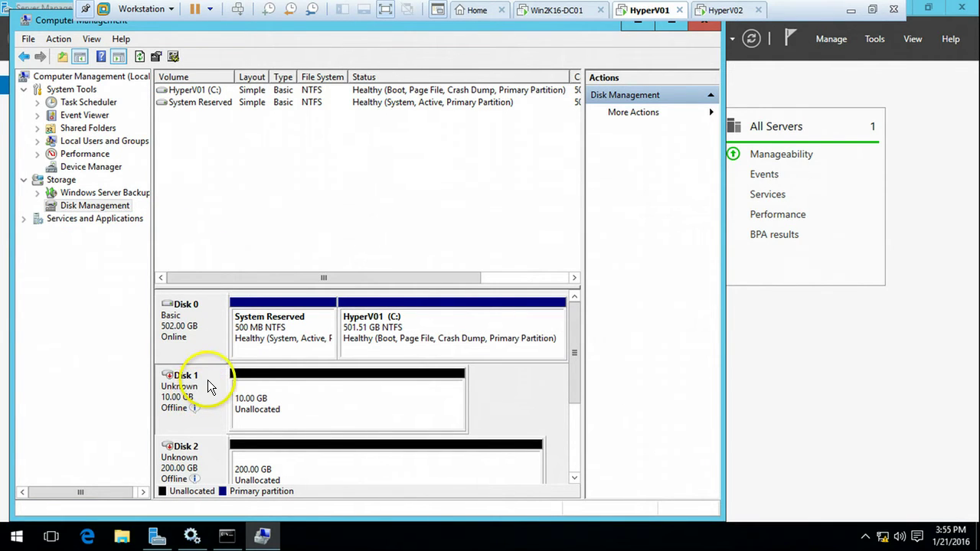
{"action": "right_click", "coordinate": [208, 387]}
{"action": "left_click", "coordinate": [247, 389]}
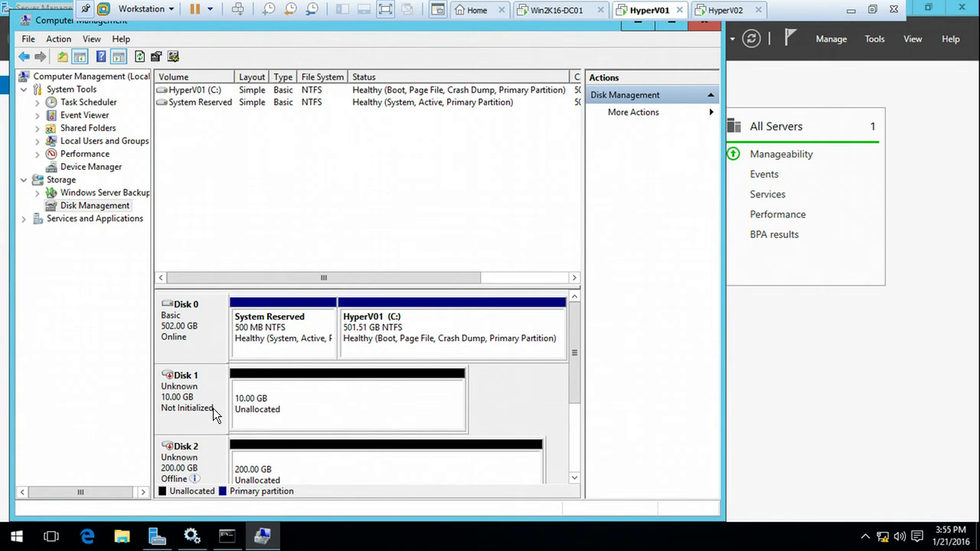
{"action": "right_click", "coordinate": [209, 459]}
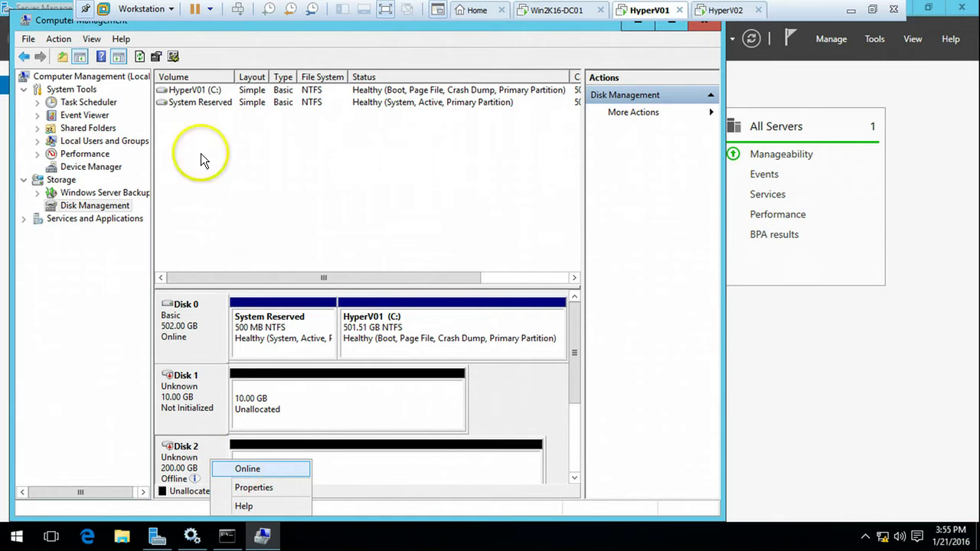
{"action": "left_click", "coordinate": [219, 23]}
{"action": "double_click", "coordinate": [219, 23]}
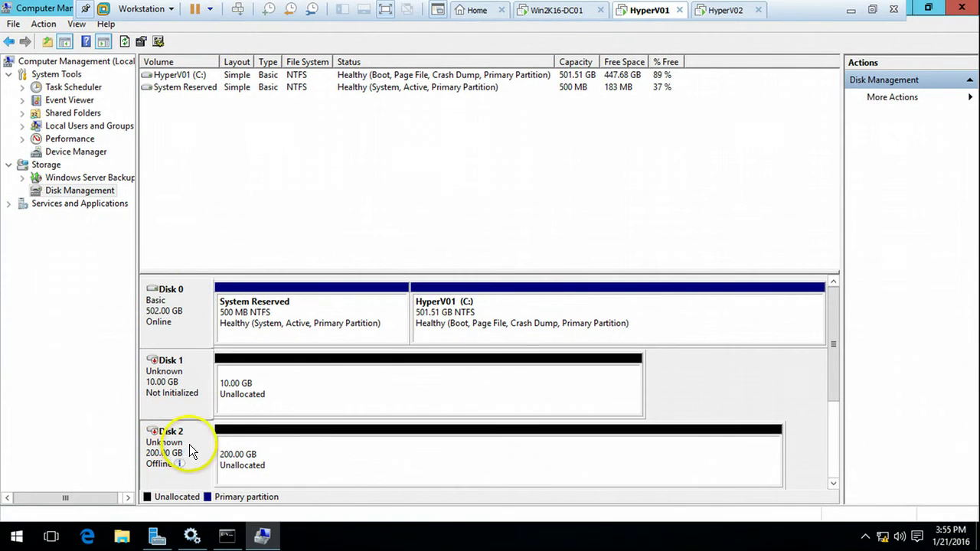
{"action": "right_click", "coordinate": [206, 431]}
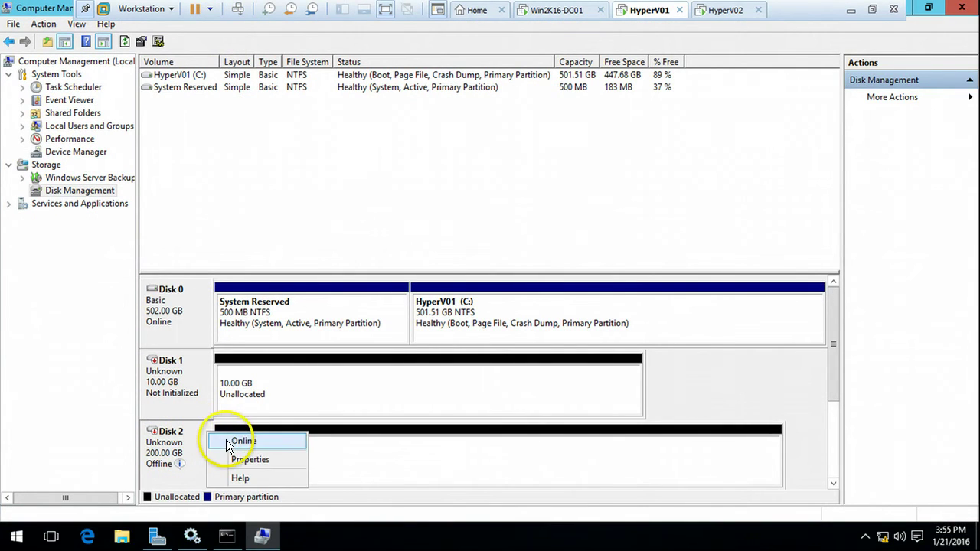
{"action": "left_click", "coordinate": [225, 440]}
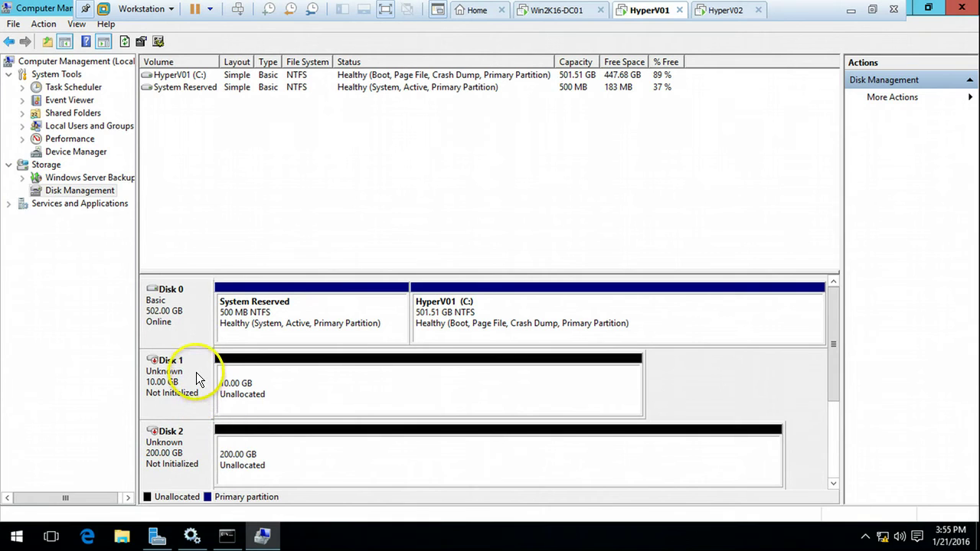
Step: Initialize Disk 1 and Disk 2 with the GPT partition style
{"action": "right_click", "coordinate": [196, 378]}
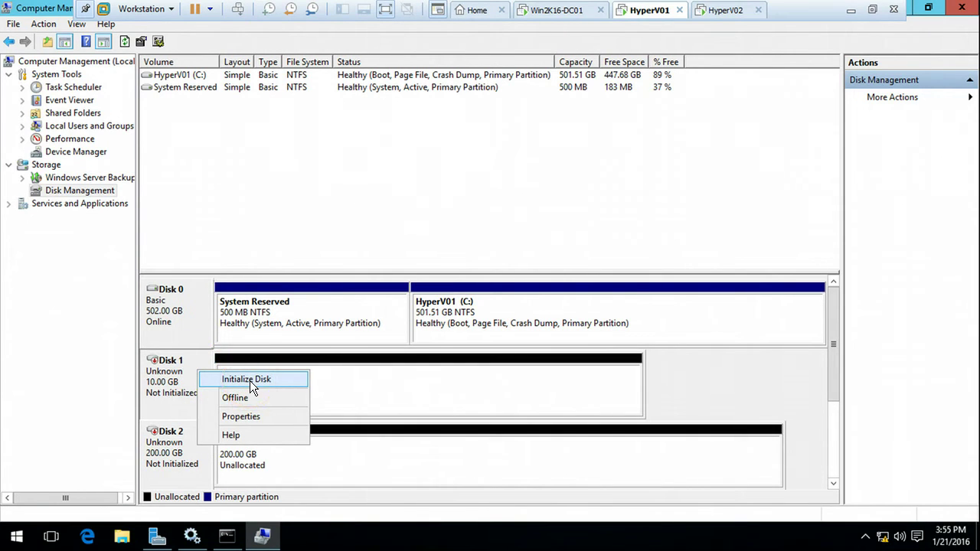
{"action": "left_click", "coordinate": [249, 381]}
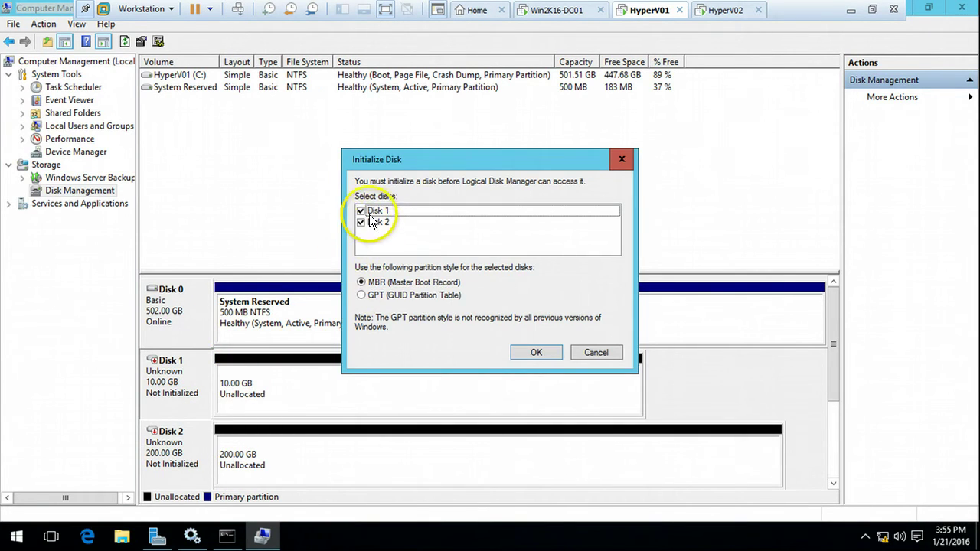
{"action": "left_click", "coordinate": [362, 295]}
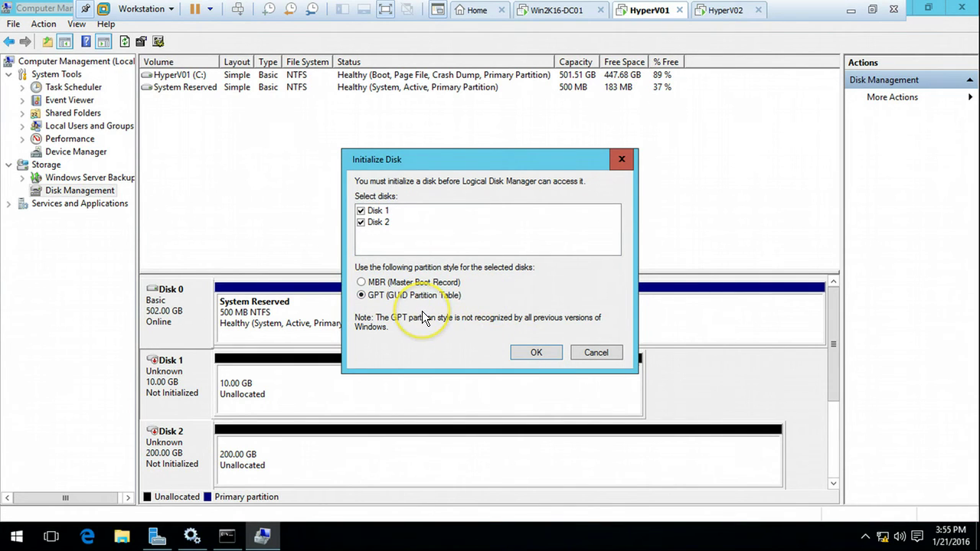
{"action": "left_click", "coordinate": [533, 354]}
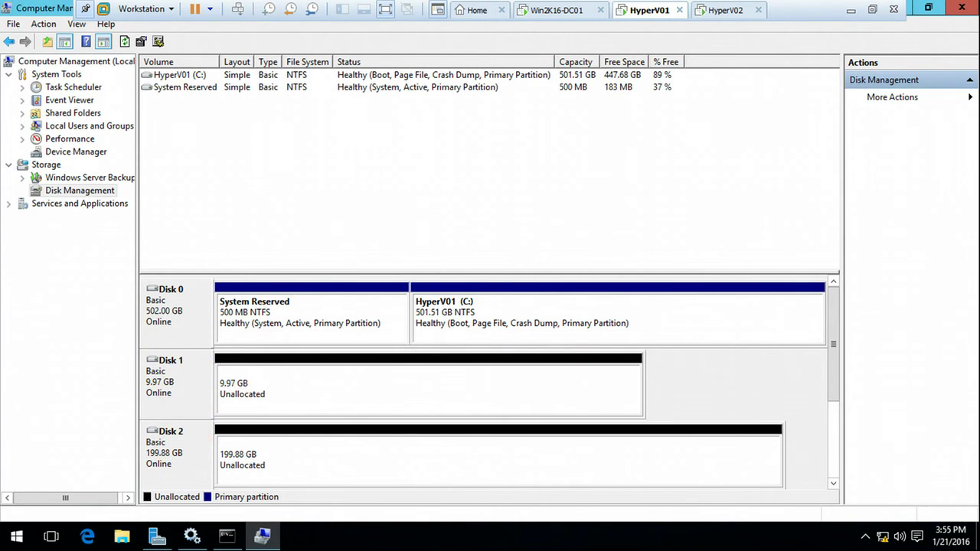
{"action": "left_click", "coordinate": [715, 10]}
Step: On HyperV01, create a full 10206 MB NTFS New Volume with drive letter E: on Disk 1
{"action": "left_click", "coordinate": [107, 208]}
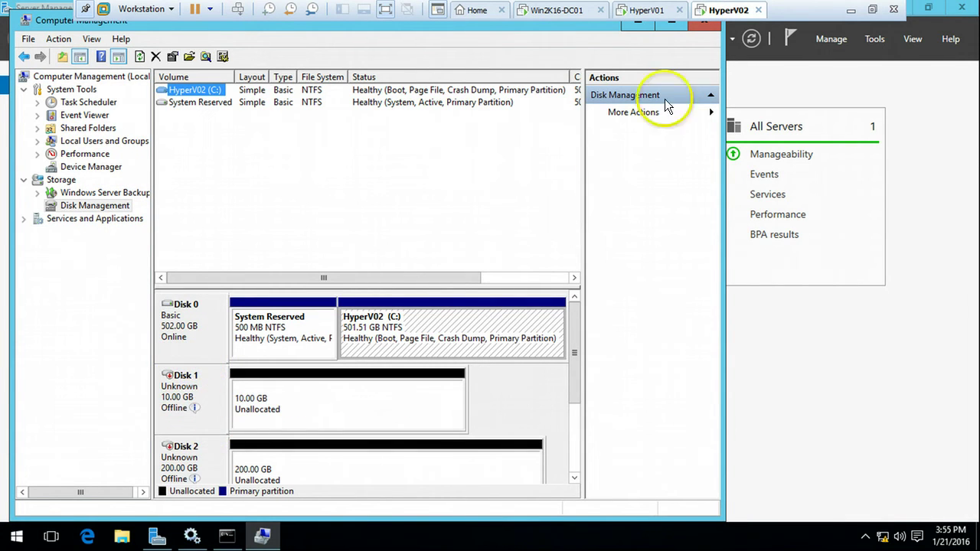
{"action": "left_click", "coordinate": [642, 13]}
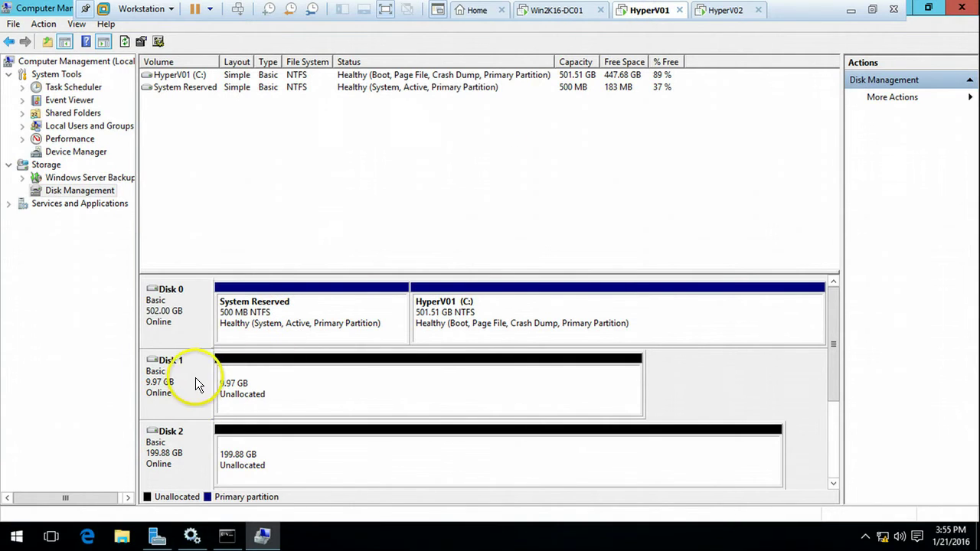
{"action": "right_click", "coordinate": [323, 377]}
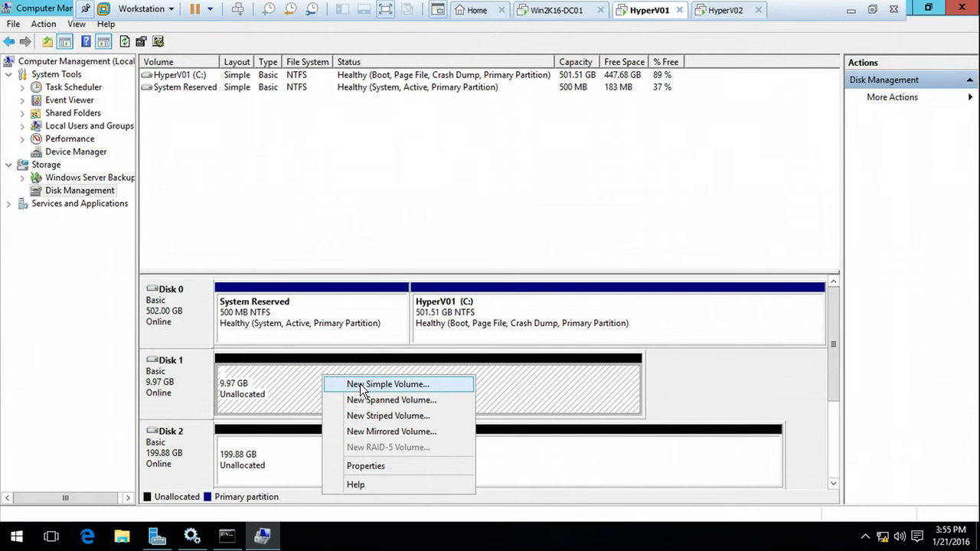
{"action": "left_click", "coordinate": [360, 383]}
{"action": "left_click", "coordinate": [421, 333]}
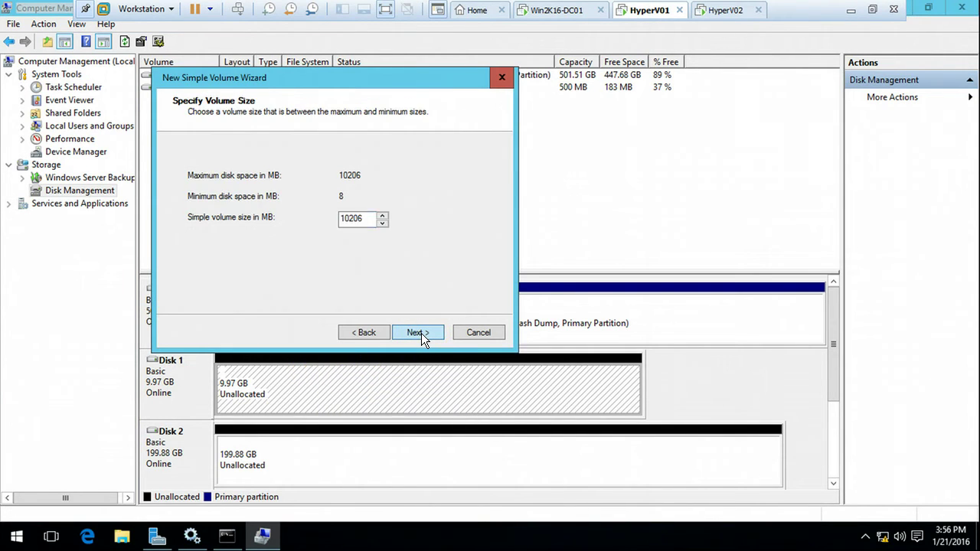
{"action": "left_click", "coordinate": [421, 333]}
{"action": "left_click", "coordinate": [421, 335]}
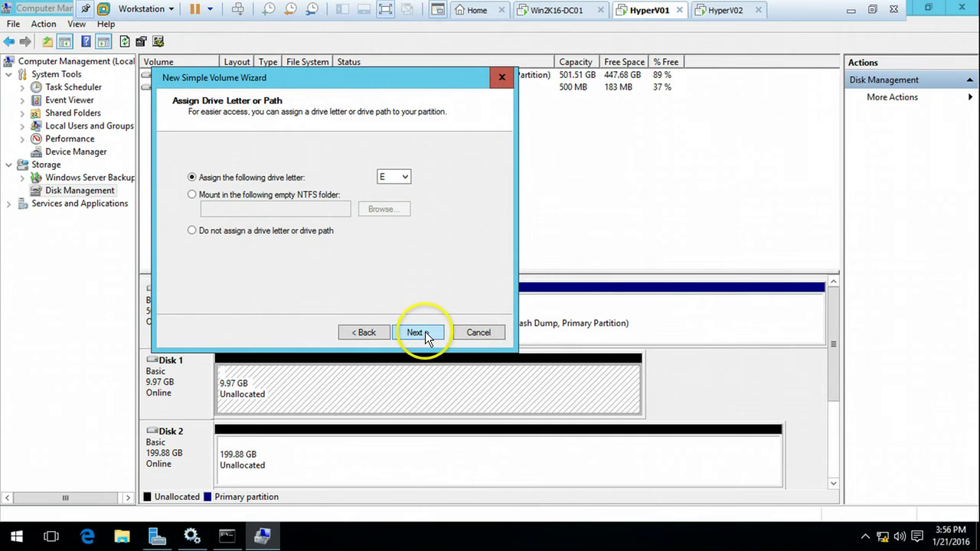
{"action": "left_click_drag", "start_coordinate": [372, 247], "coordinate": [275, 254]}
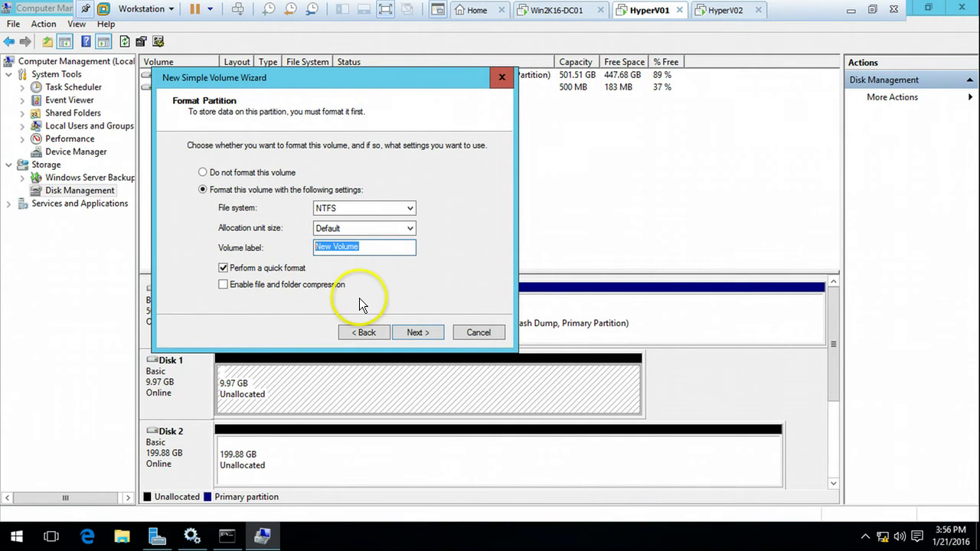
{"action": "left_click", "coordinate": [430, 332]}
{"action": "left_click", "coordinate": [431, 332]}
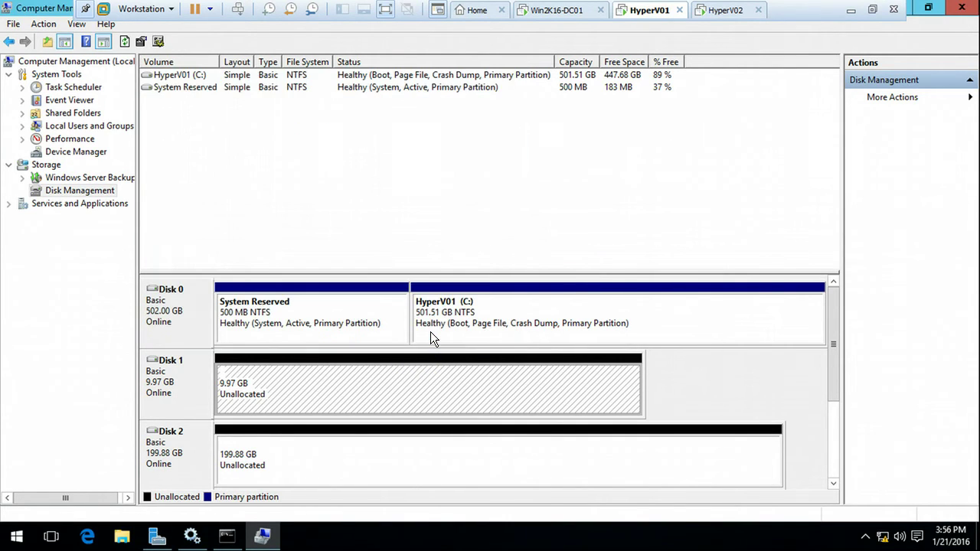
Step: Create a full-size NTFS volume labelled 'SAN Drive' with drive letter F: on Disk 2
{"action": "left_click", "coordinate": [365, 462]}
{"action": "right_click", "coordinate": [362, 456]}
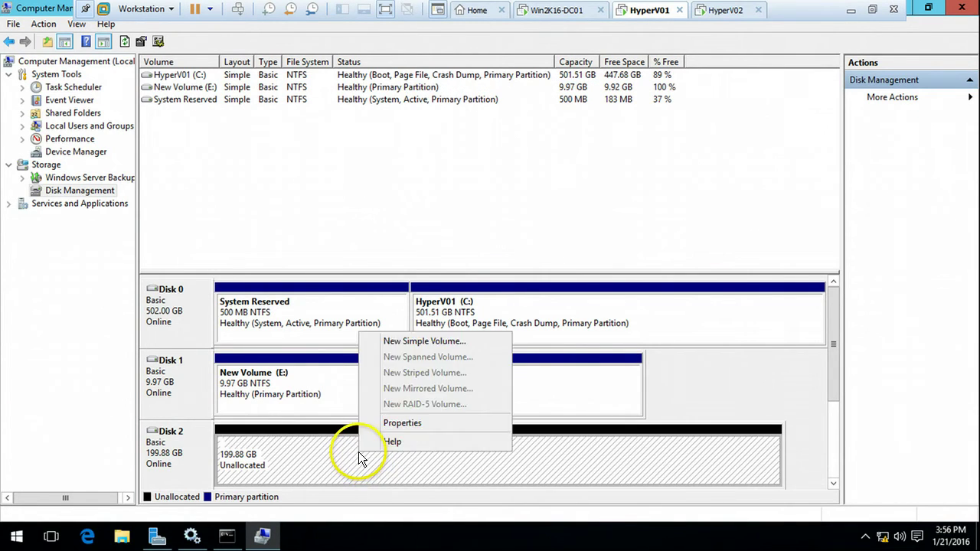
{"action": "left_click", "coordinate": [398, 342]}
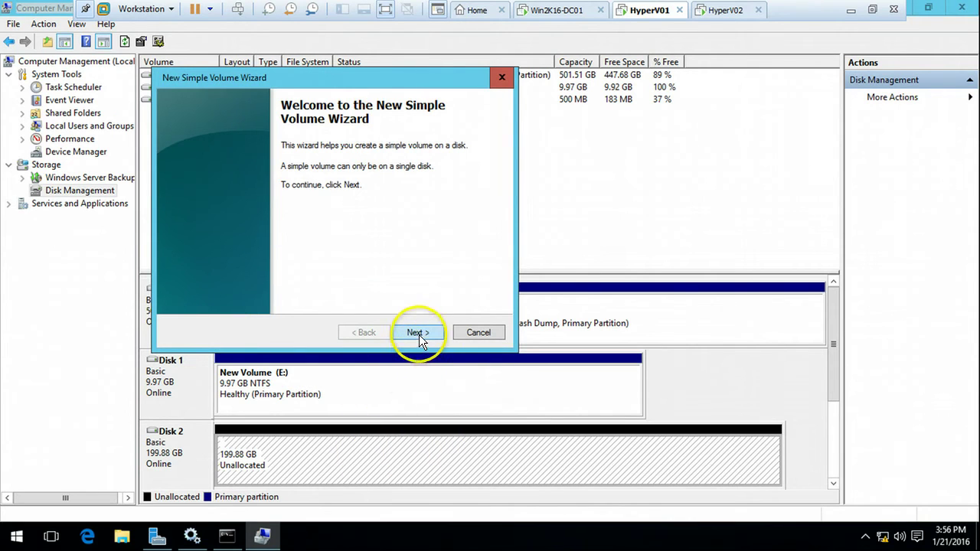
{"action": "left_click", "coordinate": [419, 335]}
{"action": "left_click", "coordinate": [420, 330]}
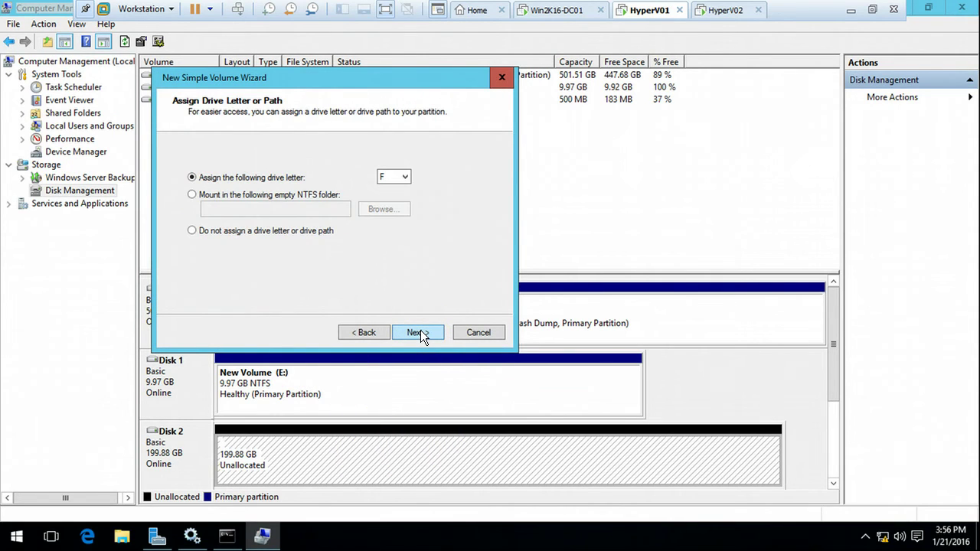
{"action": "left_click", "coordinate": [420, 330]}
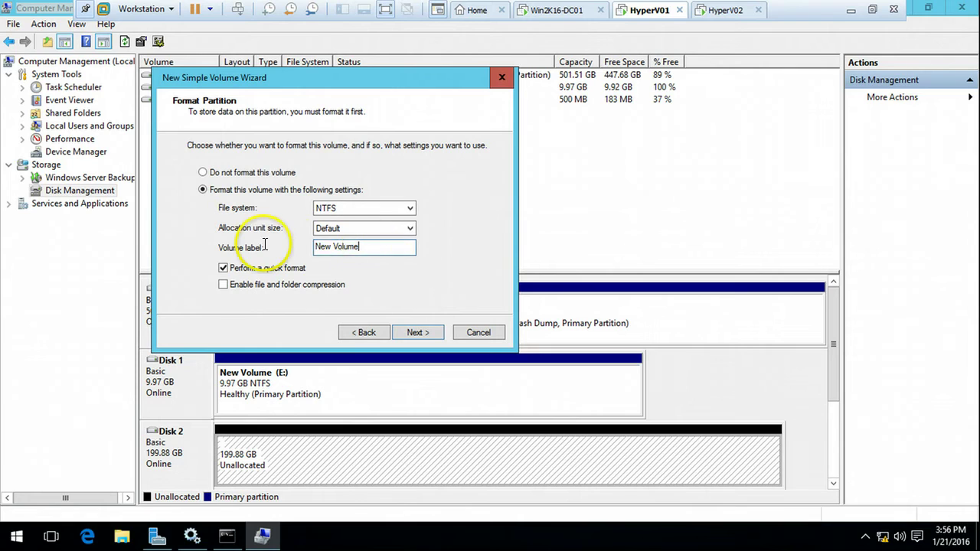
{"action": "type", "text": "S"}
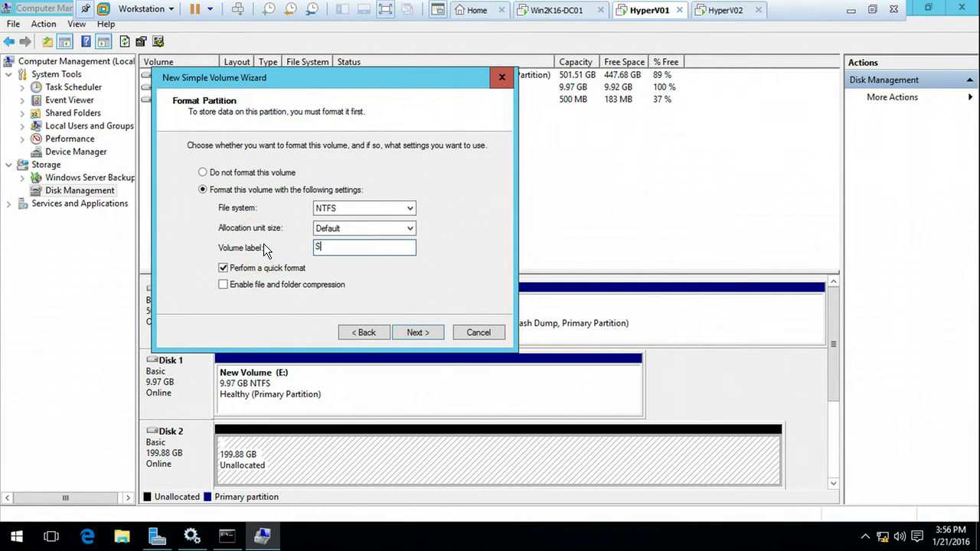
{"action": "type", "text": "ANDrive"}
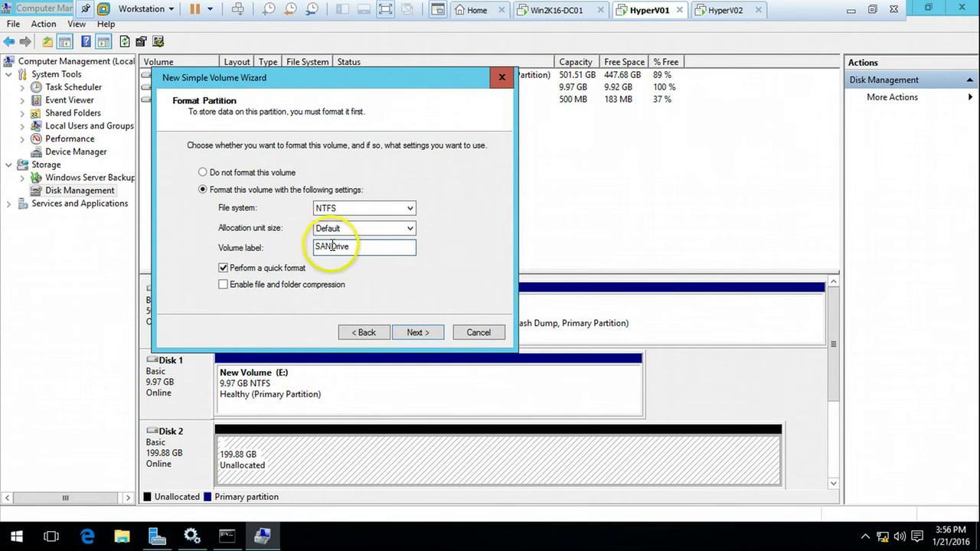
{"action": "left_click", "coordinate": [332, 246]}
{"action": "left_click", "coordinate": [418, 332]}
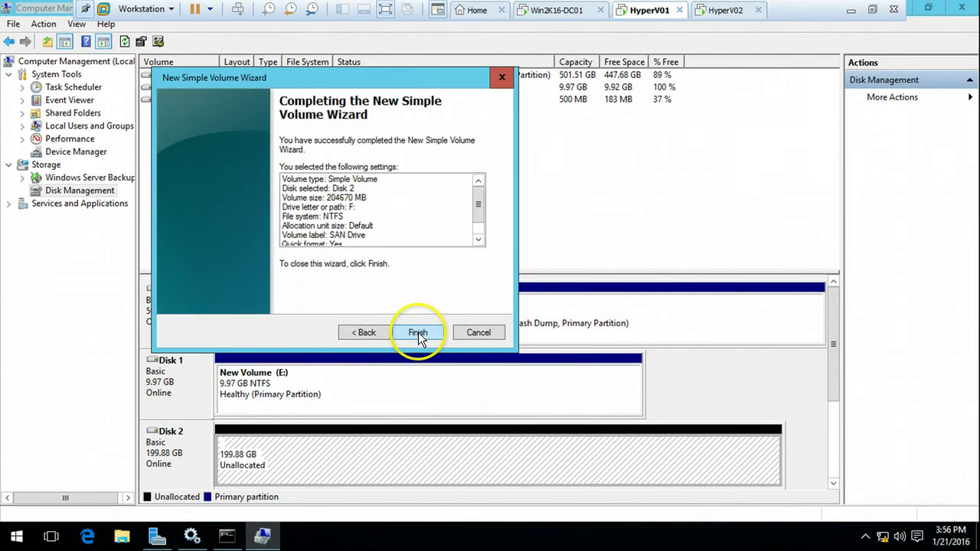
{"action": "left_click", "coordinate": [417, 333]}
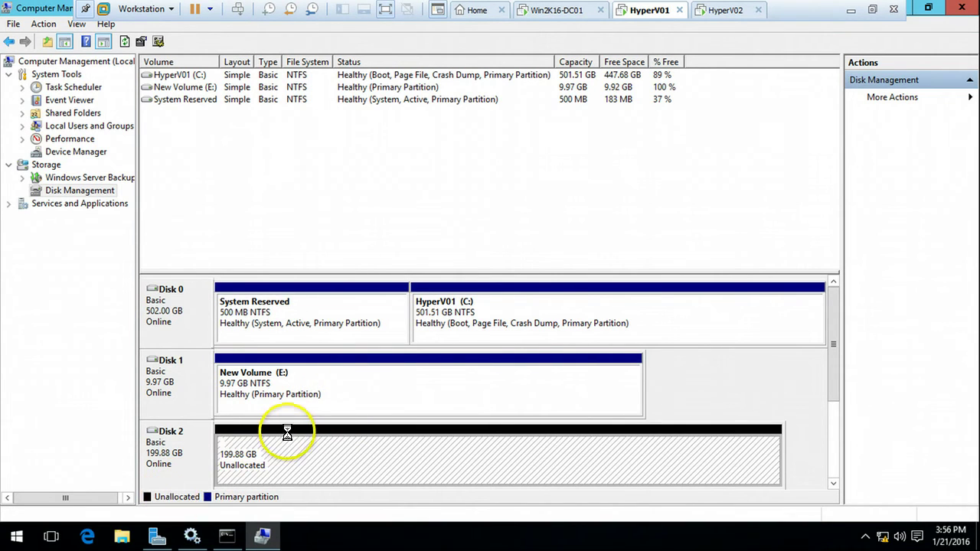
Step: Check HyperV01's This PC for New Volume (E:) and SAN Drive (F:), then switch to HyperV02
{"action": "left_click", "coordinate": [124, 535]}
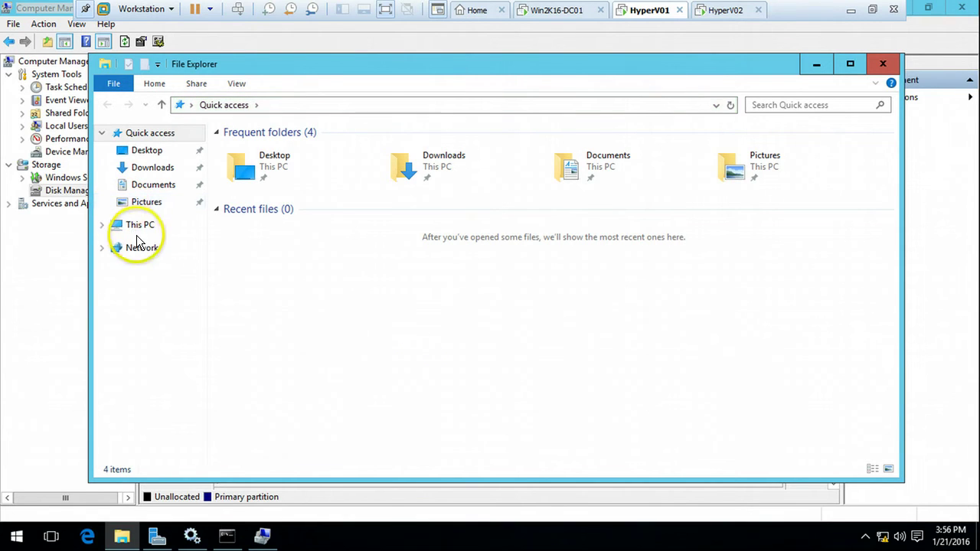
{"action": "left_click", "coordinate": [141, 226]}
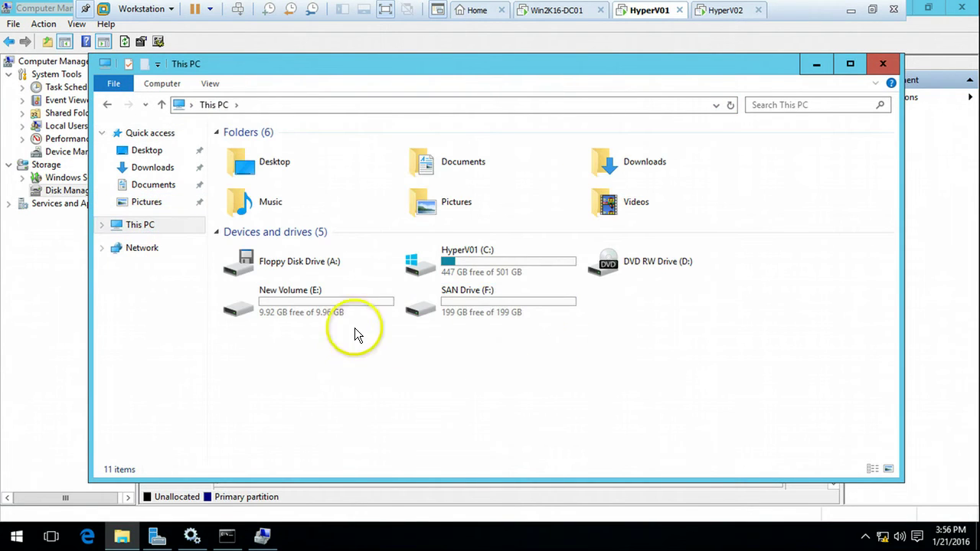
{"action": "left_click", "coordinate": [322, 312]}
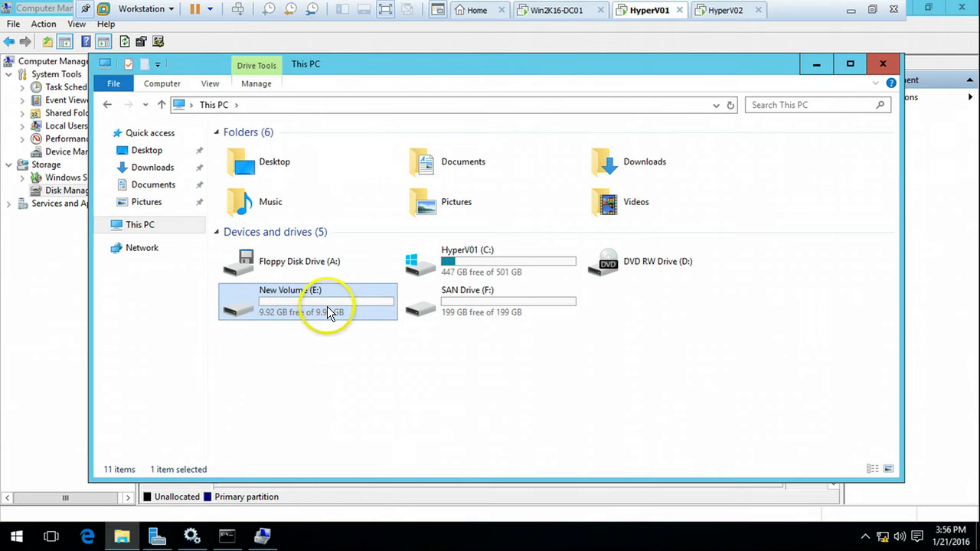
{"action": "left_click", "coordinate": [512, 310]}
{"action": "left_click_drag", "start_coordinate": [469, 360], "coordinate": [735, 226]}
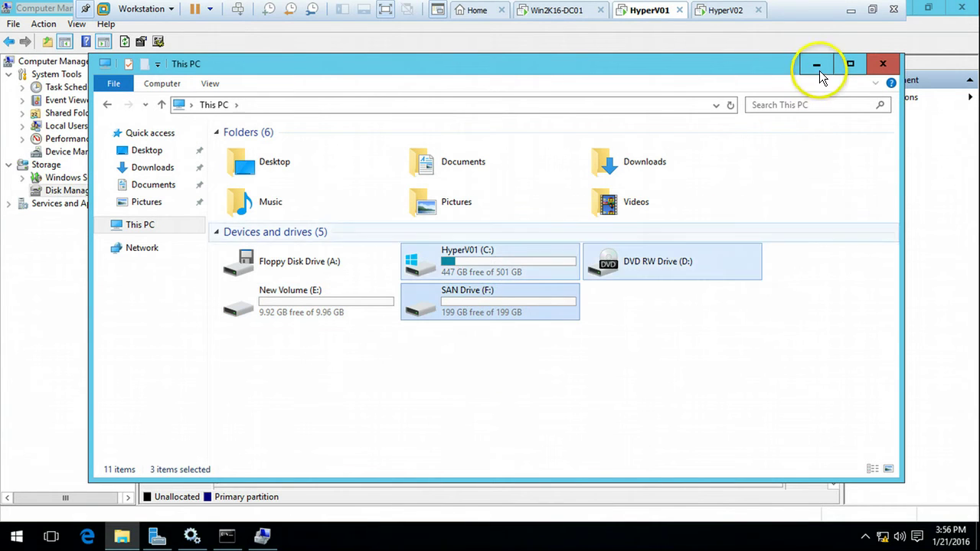
{"action": "left_click", "coordinate": [724, 10]}
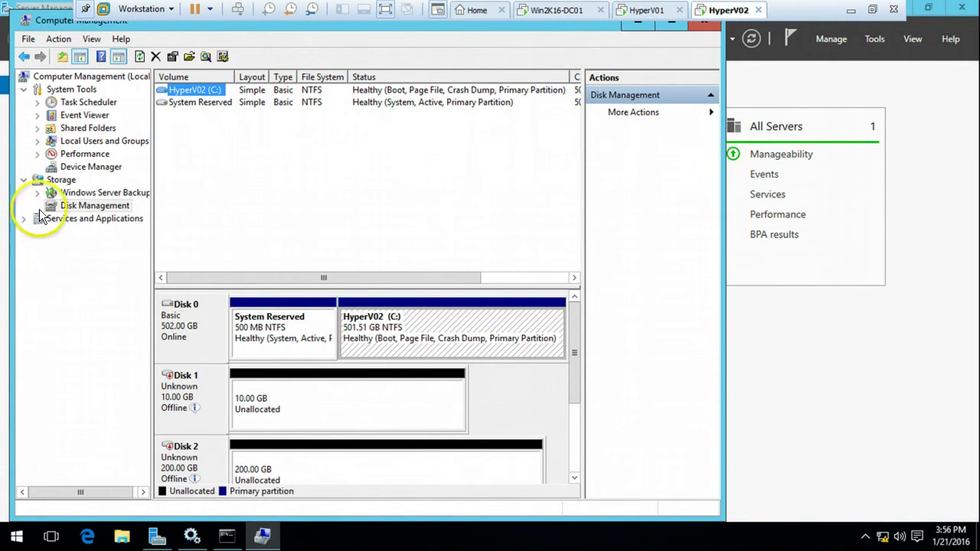
Step: Refresh HyperV02's disk information, maximize Computer Management and look at This PC's drives
{"action": "right_click", "coordinate": [90, 205]}
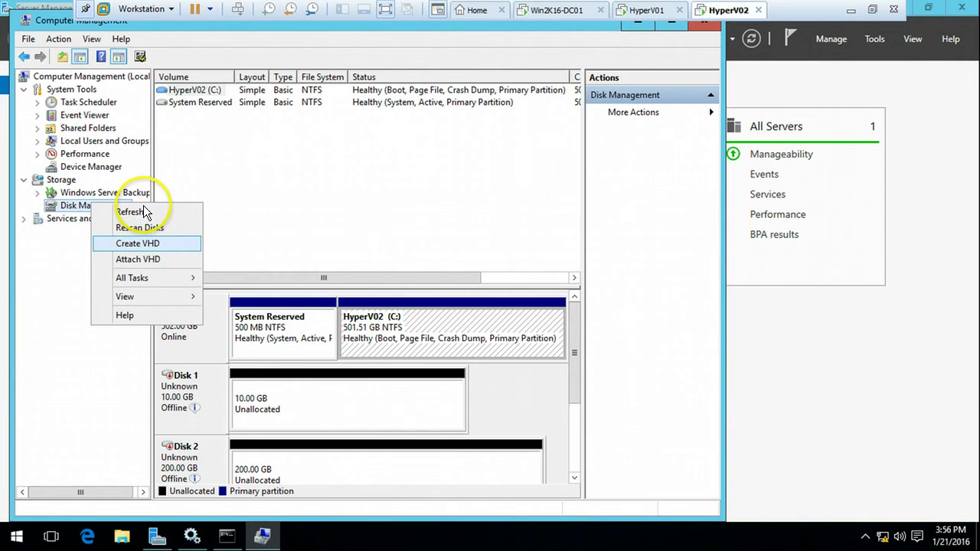
{"action": "left_click", "coordinate": [129, 212]}
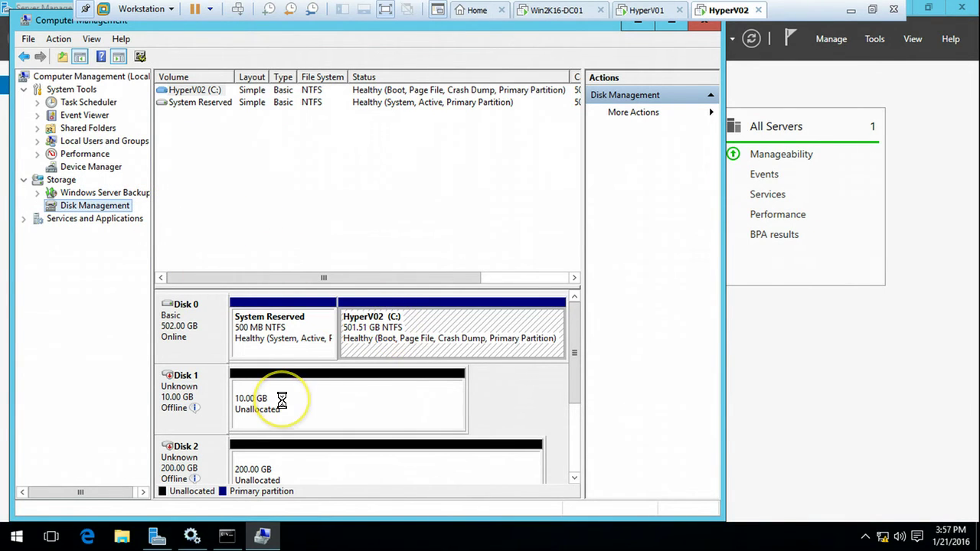
{"action": "double_click", "coordinate": [63, 20]}
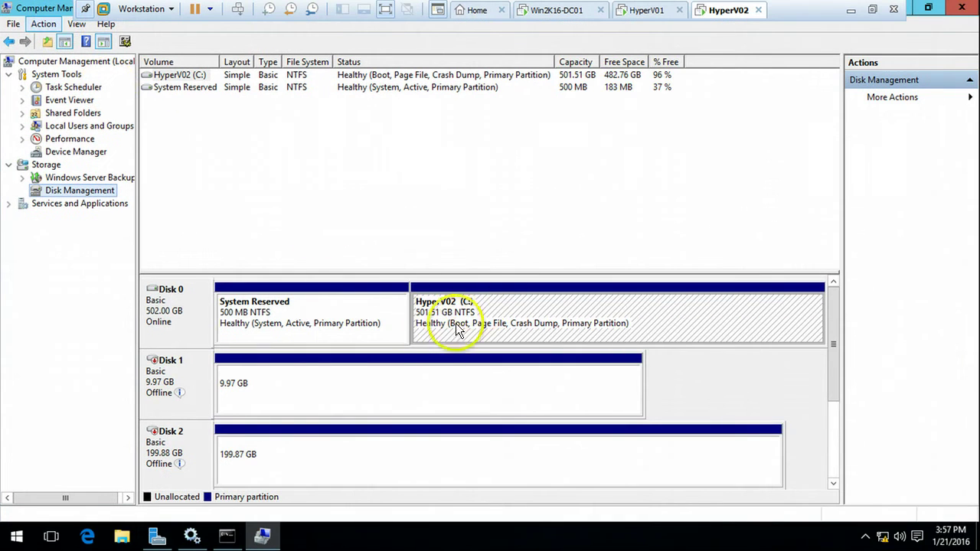
{"action": "left_click", "coordinate": [122, 538]}
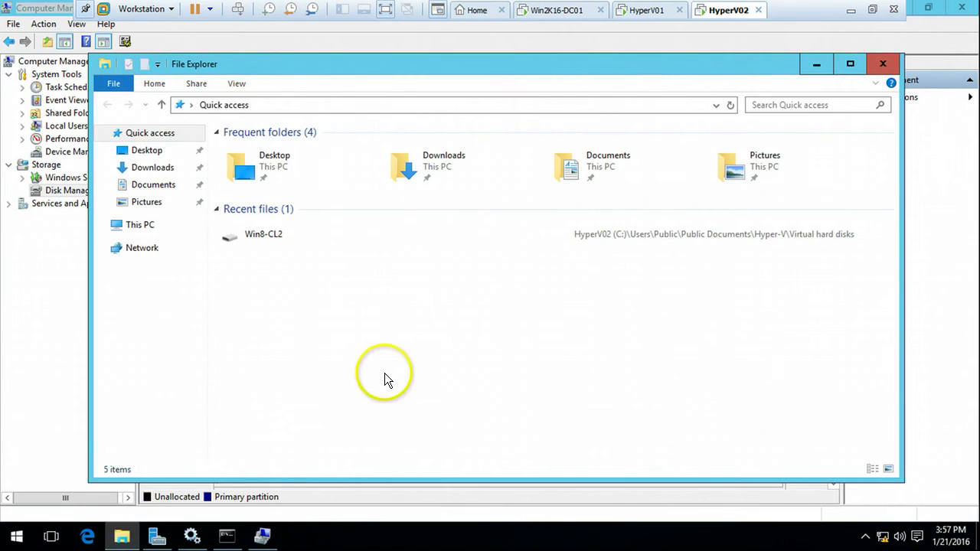
{"action": "left_click", "coordinate": [159, 225]}
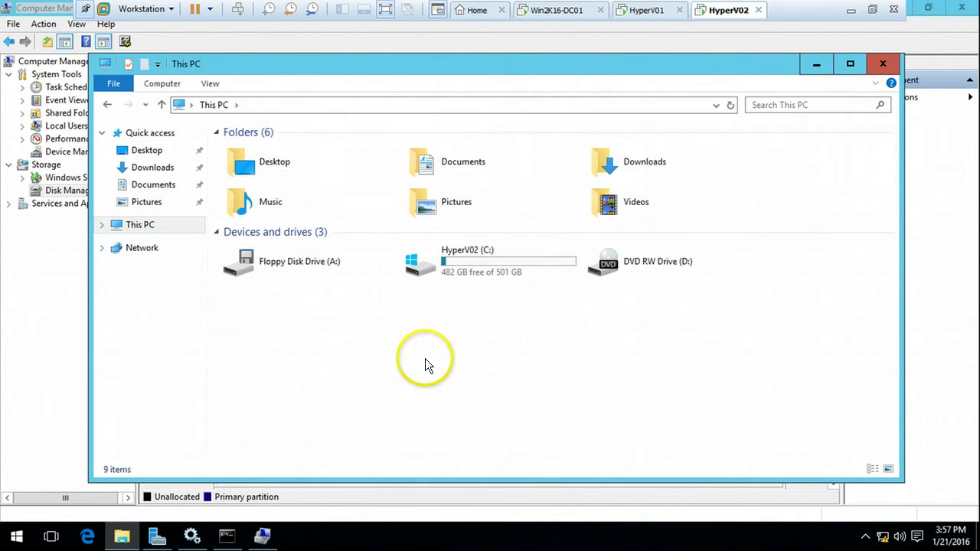
{"action": "left_click", "coordinate": [121, 537]}
Step: Bring HyperV02's Disk 1 and Disk 2 online
{"action": "right_click", "coordinate": [308, 386]}
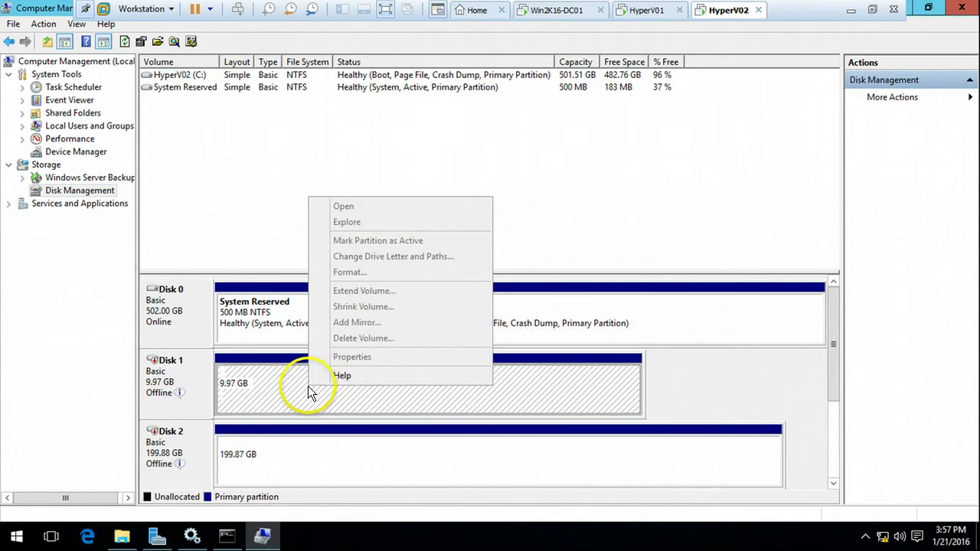
{"action": "left_click", "coordinate": [291, 405]}
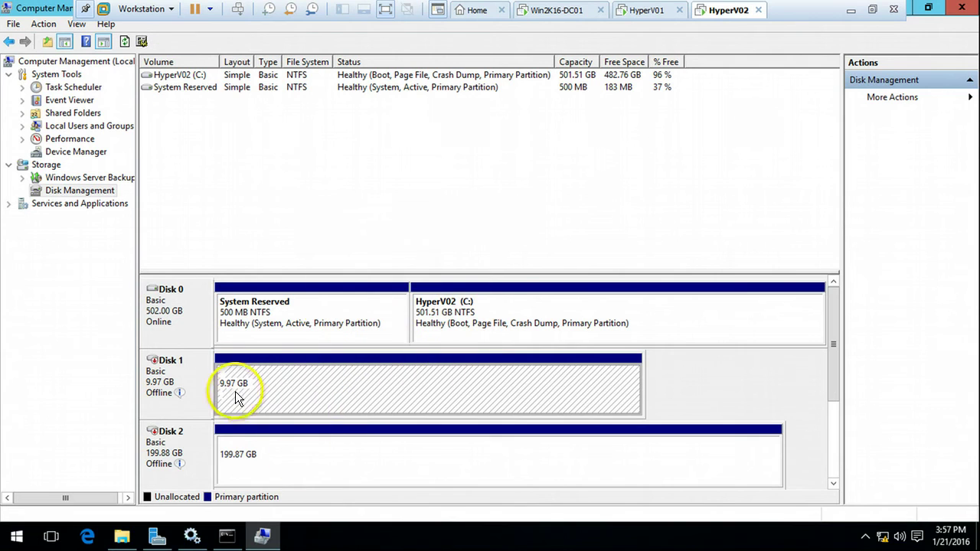
{"action": "right_click", "coordinate": [202, 371]}
{"action": "left_click", "coordinate": [231, 381]}
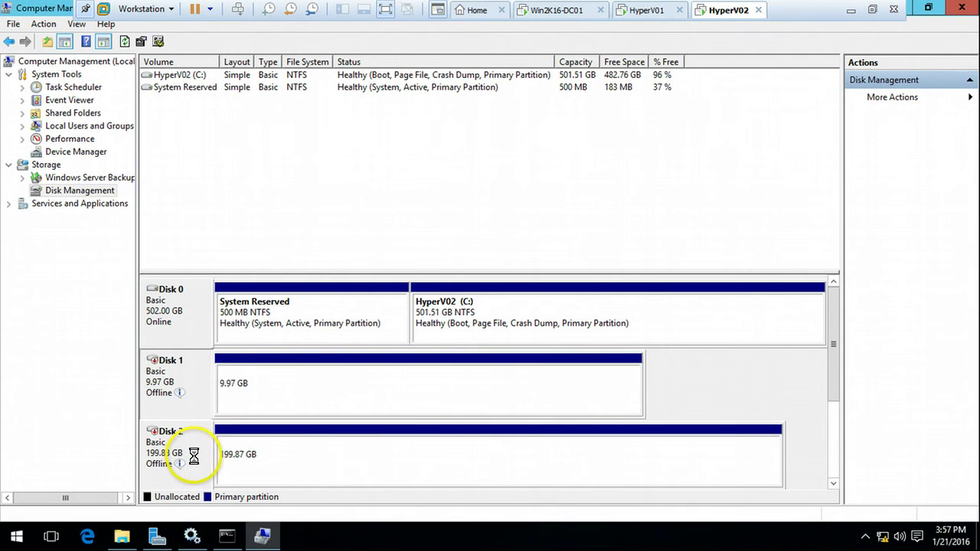
{"action": "right_click", "coordinate": [200, 452]}
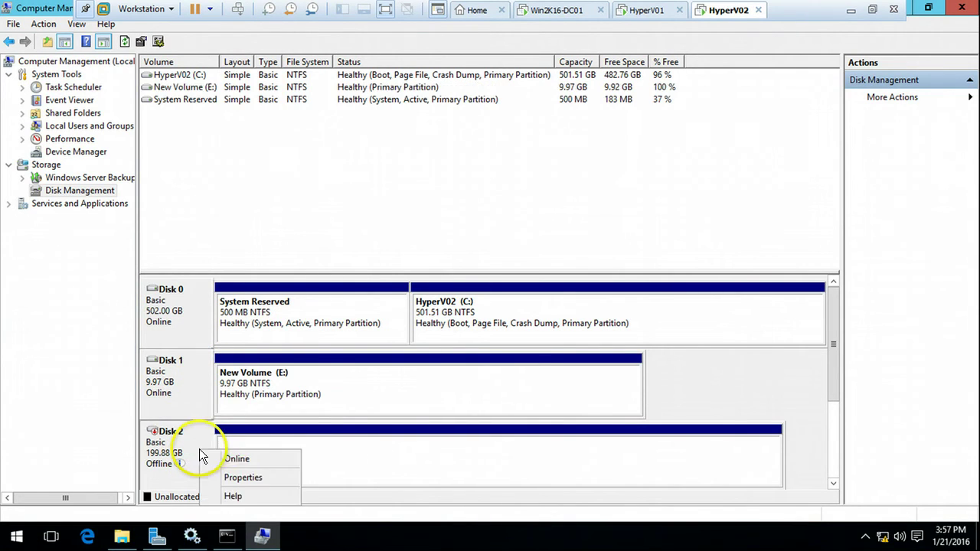
{"action": "left_click", "coordinate": [231, 459]}
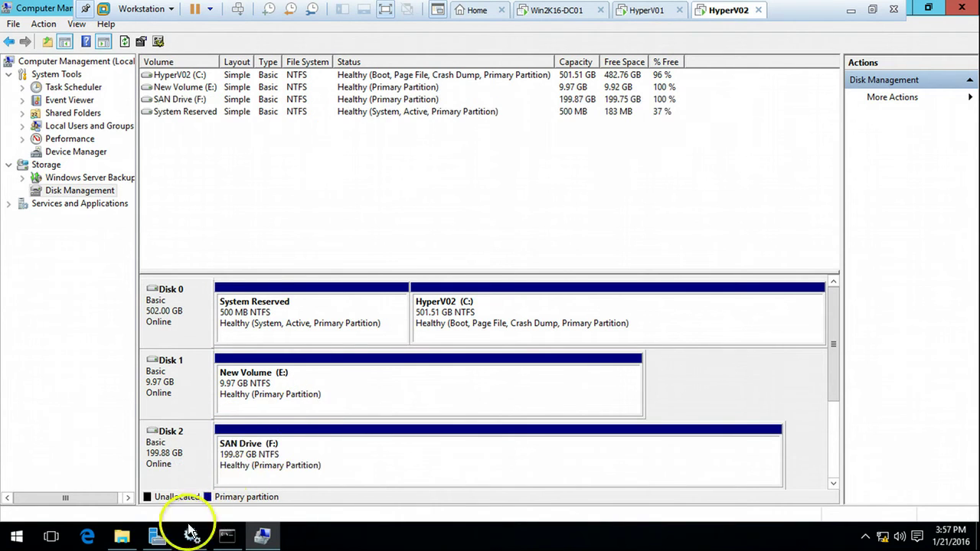
Step: Refresh HyperV02's This PC to show New Volume (E:) and SAN Drive (F:), then recheck HyperV01's drives
{"action": "left_click", "coordinate": [122, 536]}
{"action": "right_click", "coordinate": [342, 389]}
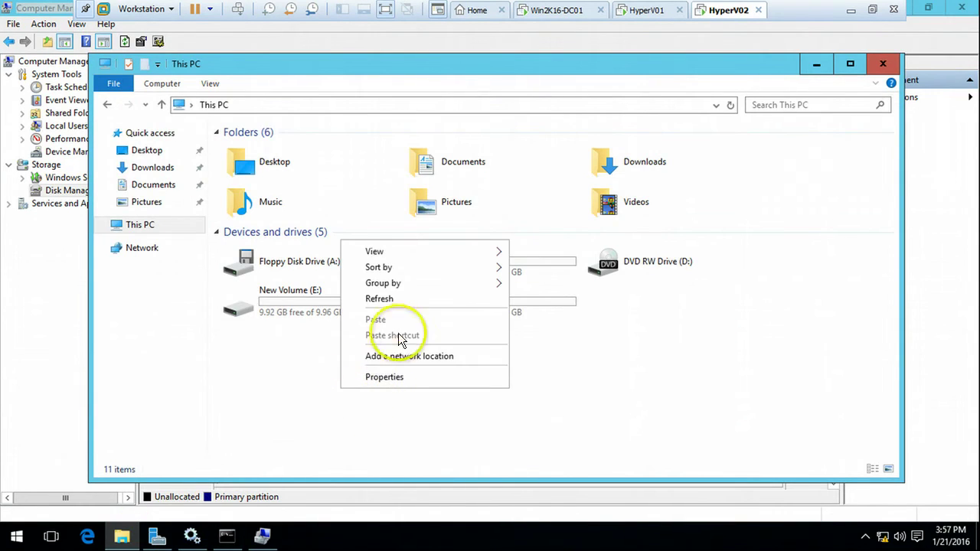
{"action": "left_click", "coordinate": [402, 300]}
{"action": "left_click", "coordinate": [316, 308]}
{"action": "left_click", "coordinate": [425, 308]}
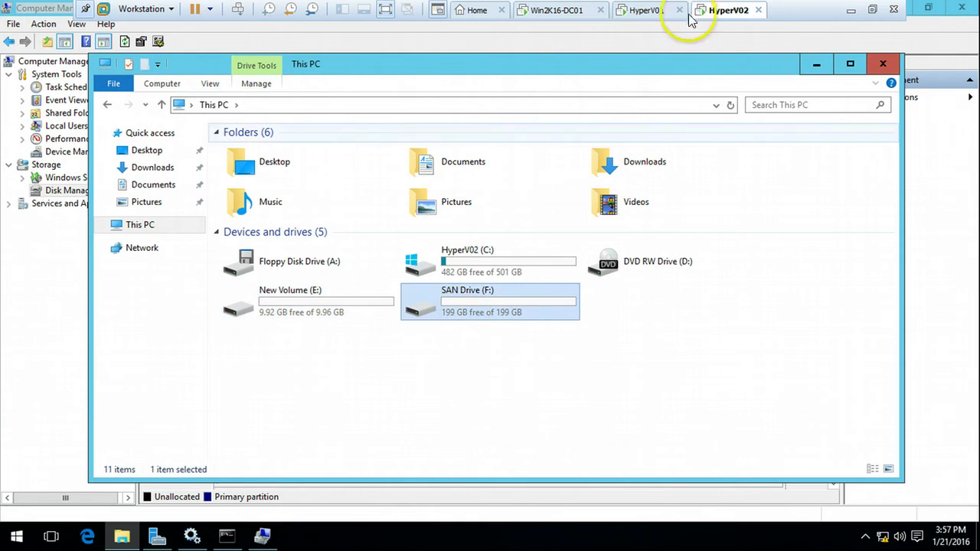
{"action": "left_click", "coordinate": [647, 10]}
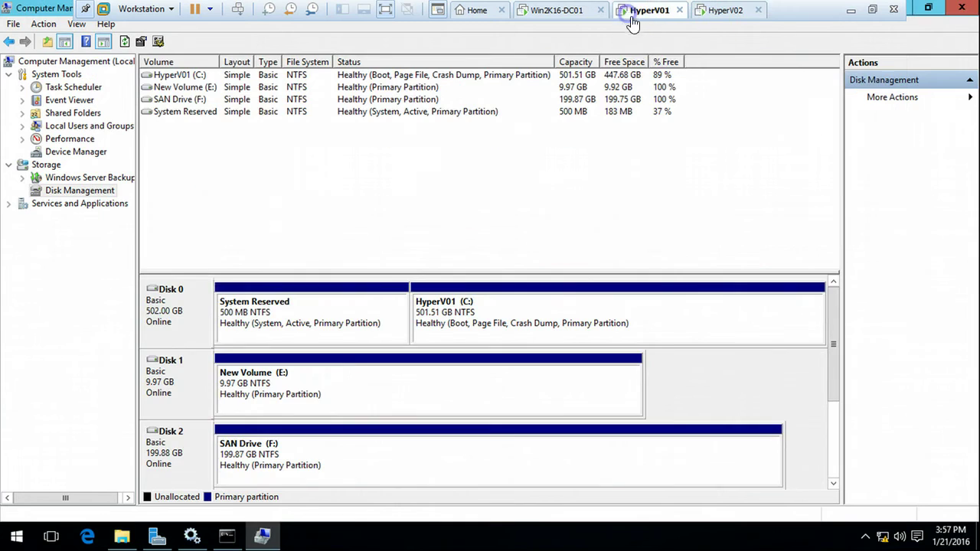
{"action": "left_click", "coordinate": [122, 536]}
{"action": "left_click", "coordinate": [732, 15]}
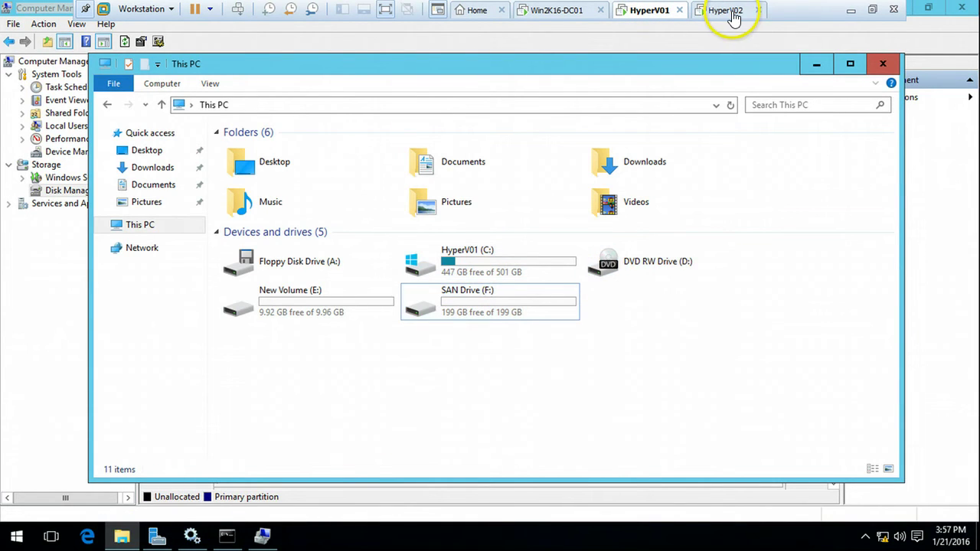
Step: Bring the seven-step Hyper-V Cluster agenda slide back into view in the slide show
{"action": "left_click_drag", "start_coordinate": [556, 383], "coordinate": [651, 185]}
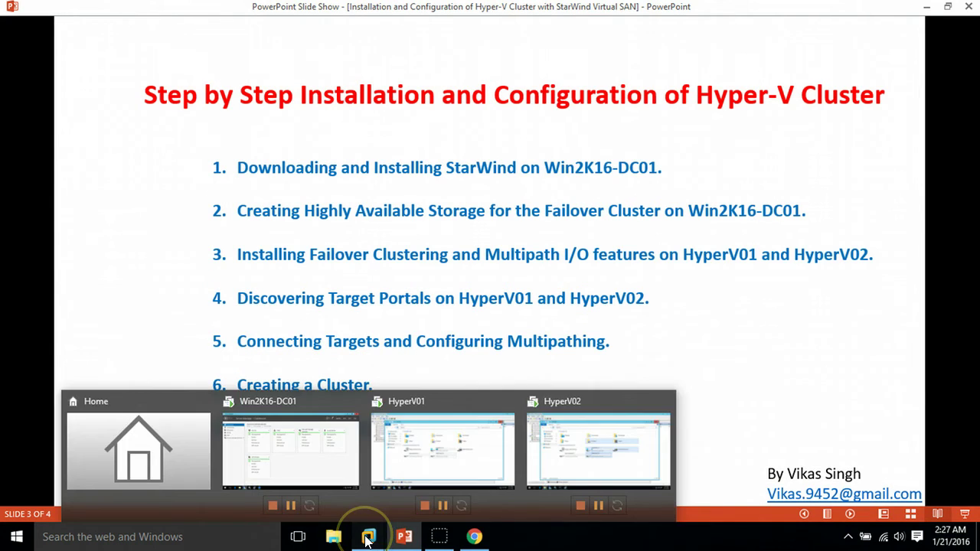
Step: On HyperV01, close This PC and Computer Management and launch Failover Cluster Manager from Server Manager's Tools
{"action": "mouse_move", "coordinate": [361, 531]}
{"action": "left_click", "coordinate": [433, 478]}
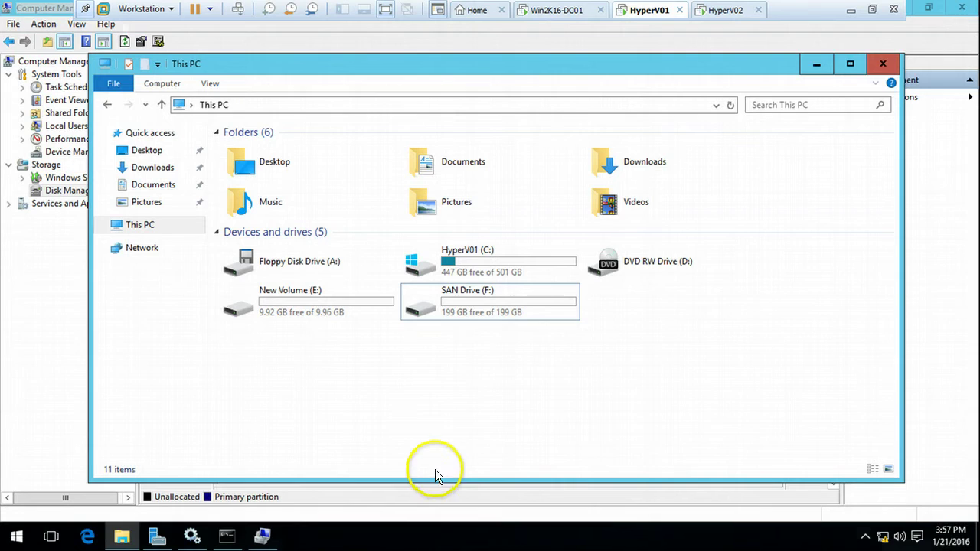
{"action": "left_click", "coordinate": [882, 63]}
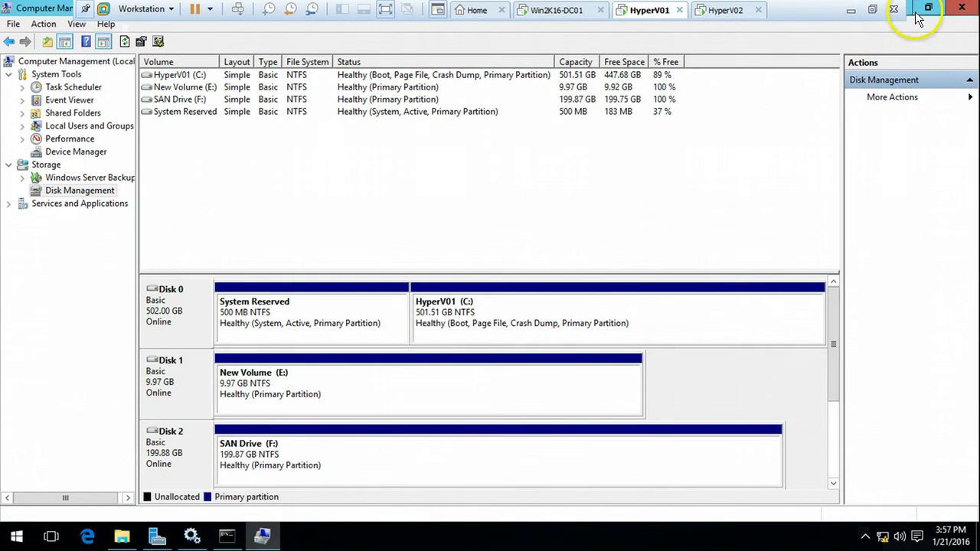
{"action": "key", "text": "alt+F4"}
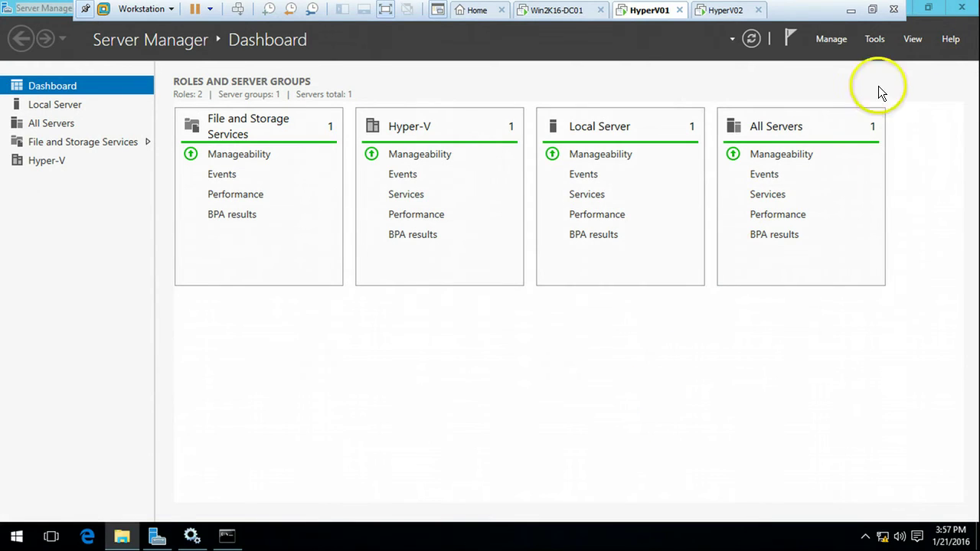
{"action": "left_click", "coordinate": [878, 42]}
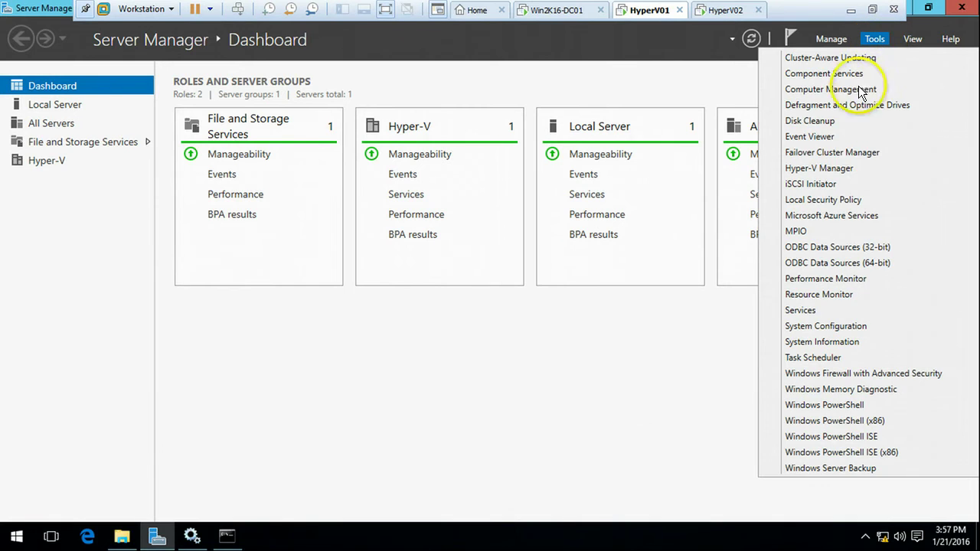
{"action": "left_click", "coordinate": [835, 151]}
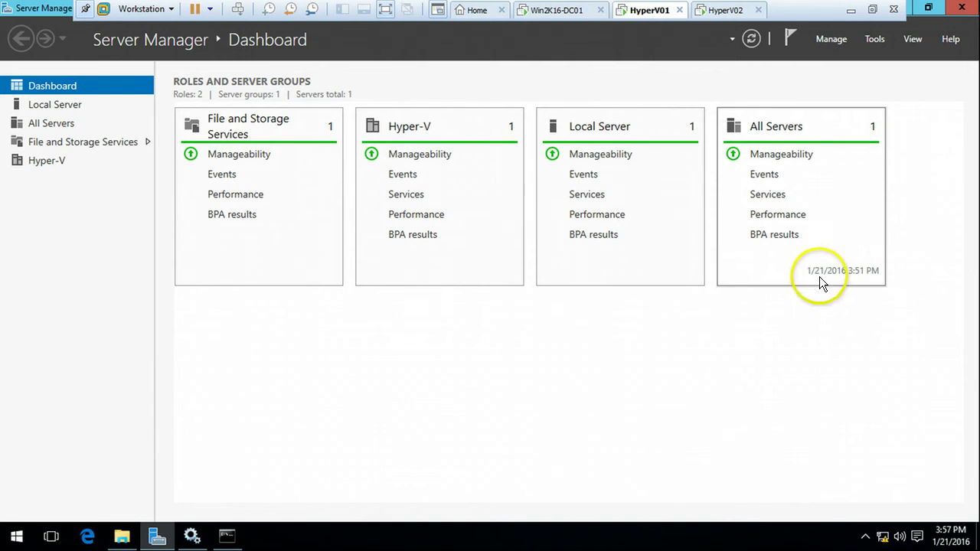
{"action": "left_click", "coordinate": [155, 536]}
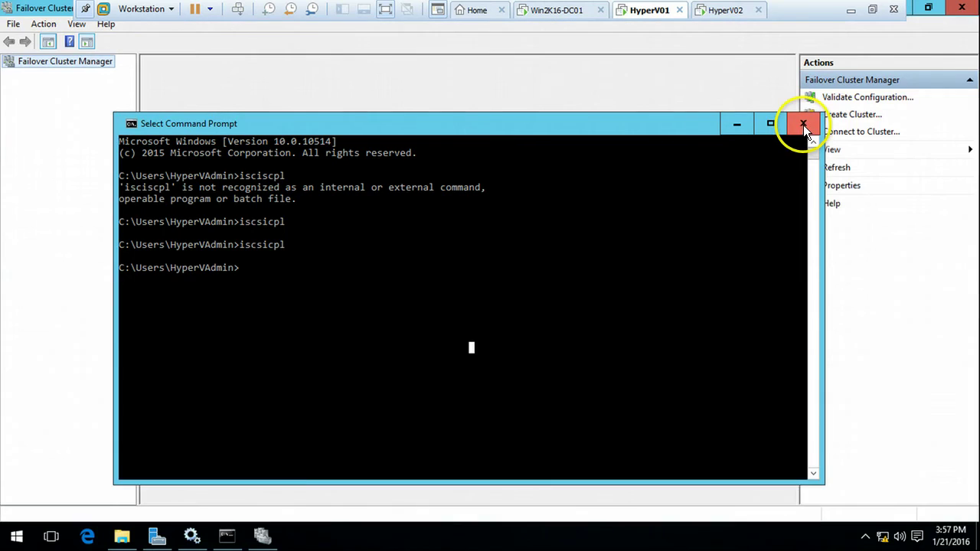
Step: Close the Command Prompt and launch Validate Configuration from Failover Cluster Manager's Actions pane
{"action": "left_click", "coordinate": [802, 125]}
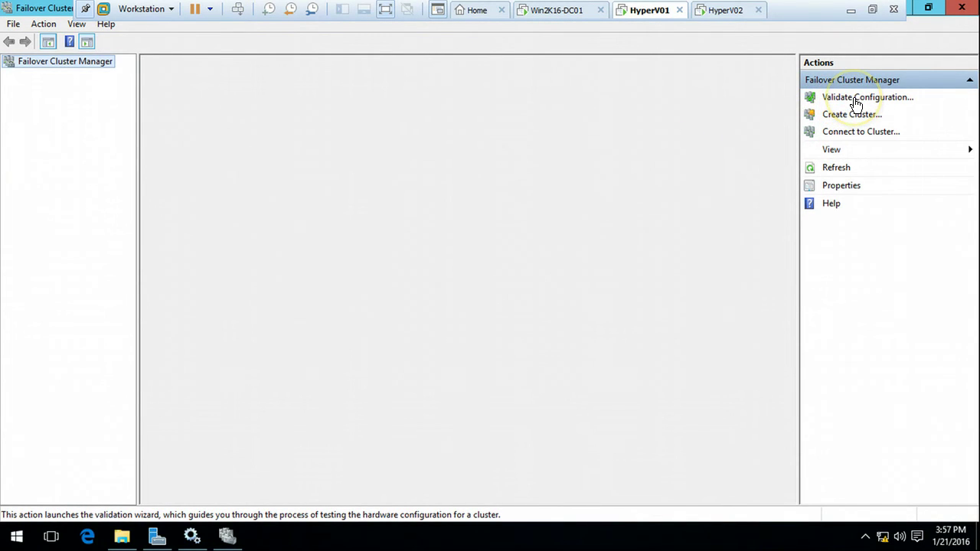
{"action": "left_click", "coordinate": [849, 103]}
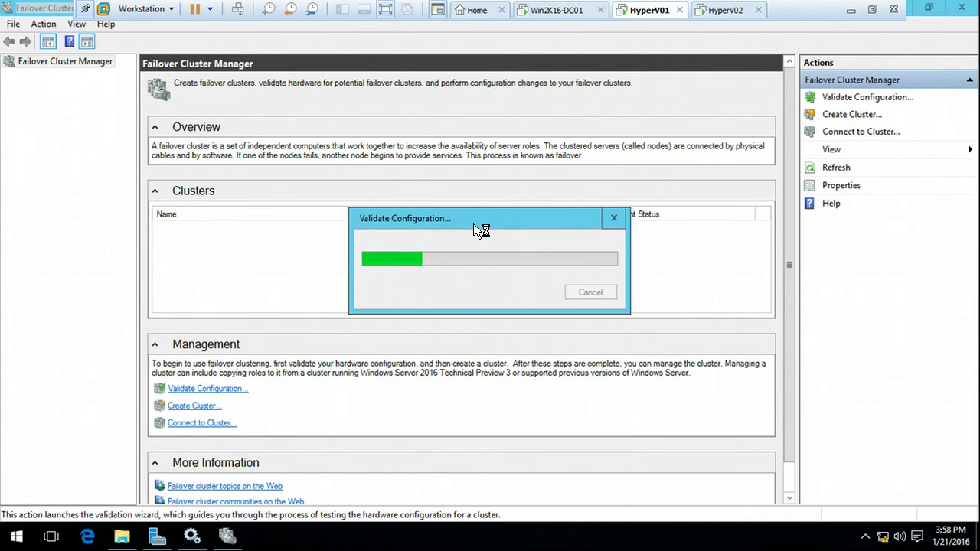
{"action": "mouse_move", "coordinate": [482, 219]}
{"action": "left_mouse_down"}
{"action": "mouse_move", "coordinate": [478, 179]}
{"action": "mouse_move", "coordinate": [469, 234]}
{"action": "left_mouse_up"}
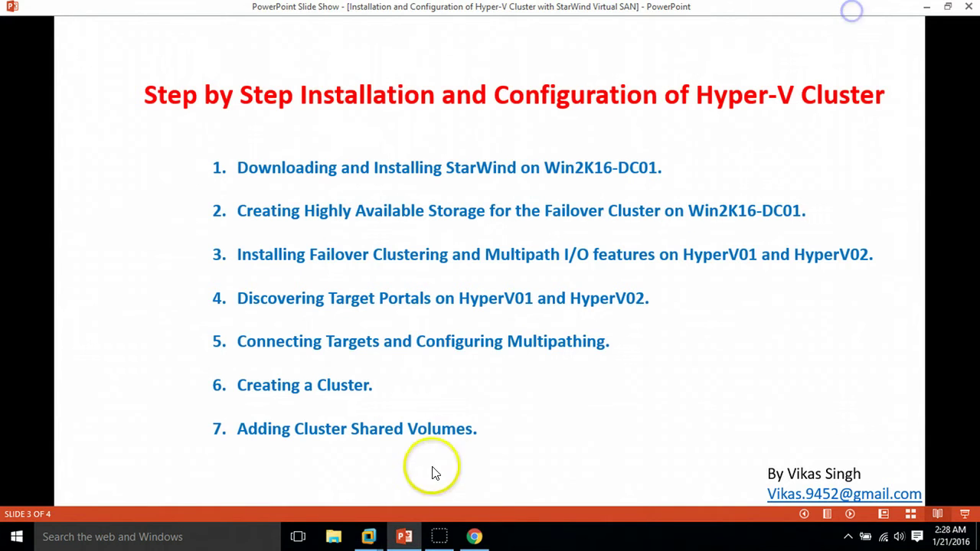
{"action": "mouse_move", "coordinate": [368, 536]}
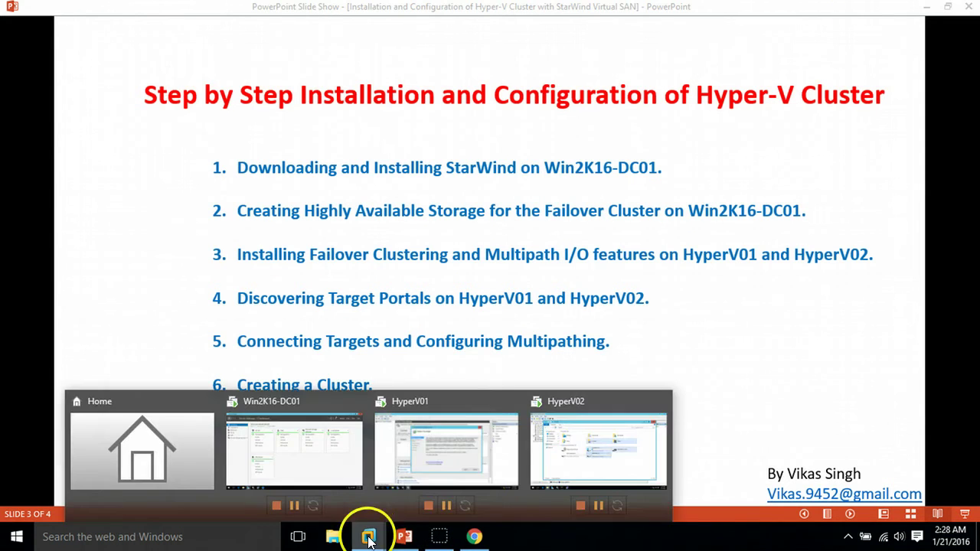
{"action": "left_click", "coordinate": [443, 458]}
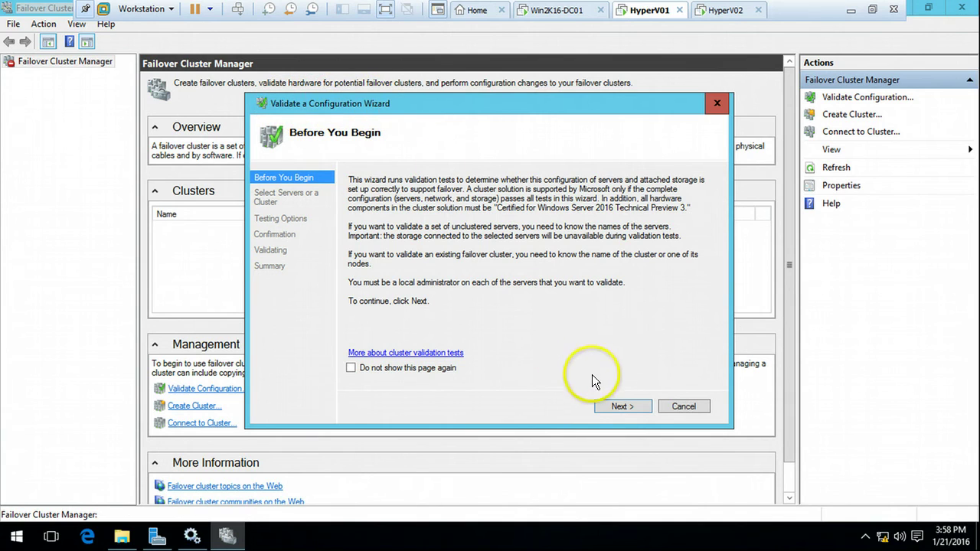
Step: Find HYPERV01 and HYPERV02 by searching 'Hyper', add both as servers, and continue to Testing Options
{"action": "left_click", "coordinate": [622, 407]}
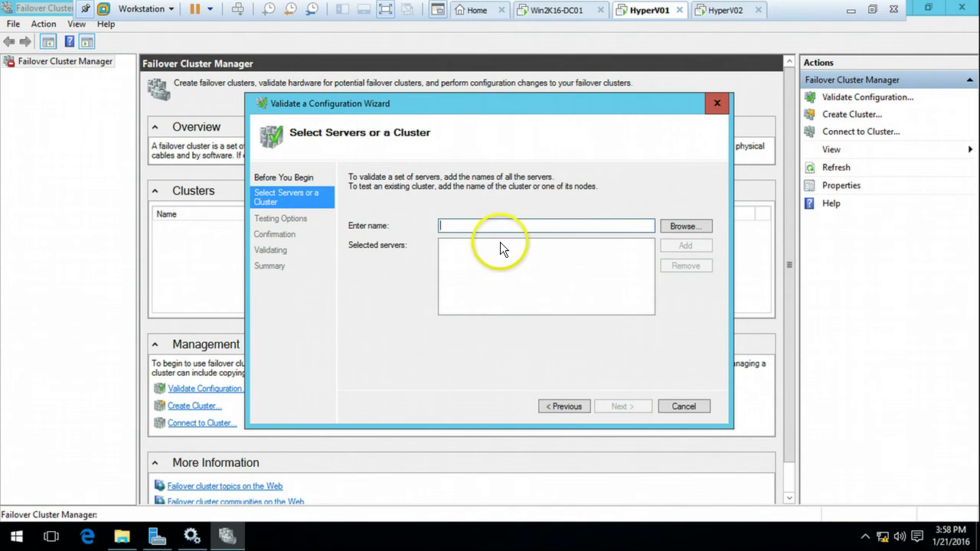
{"action": "left_click", "coordinate": [675, 228]}
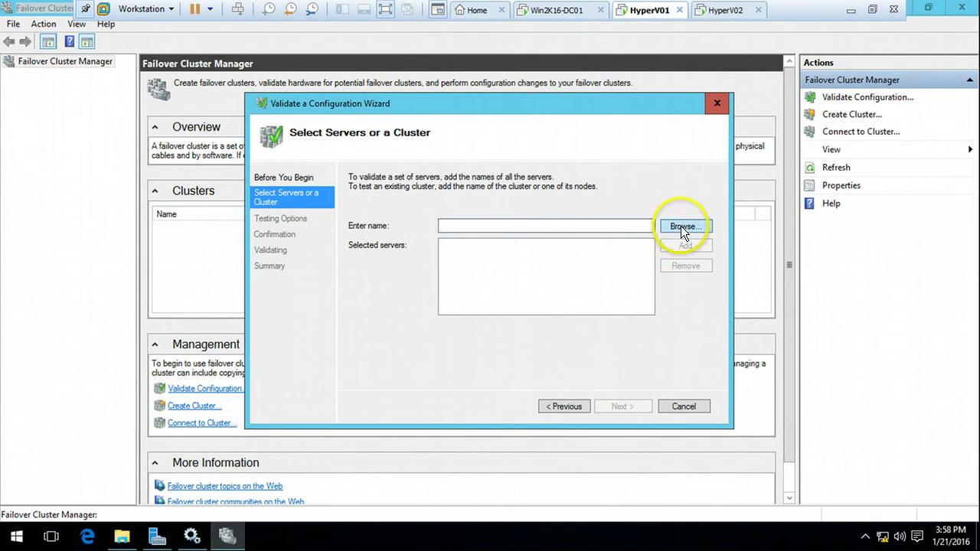
{"action": "type", "text": "H"}
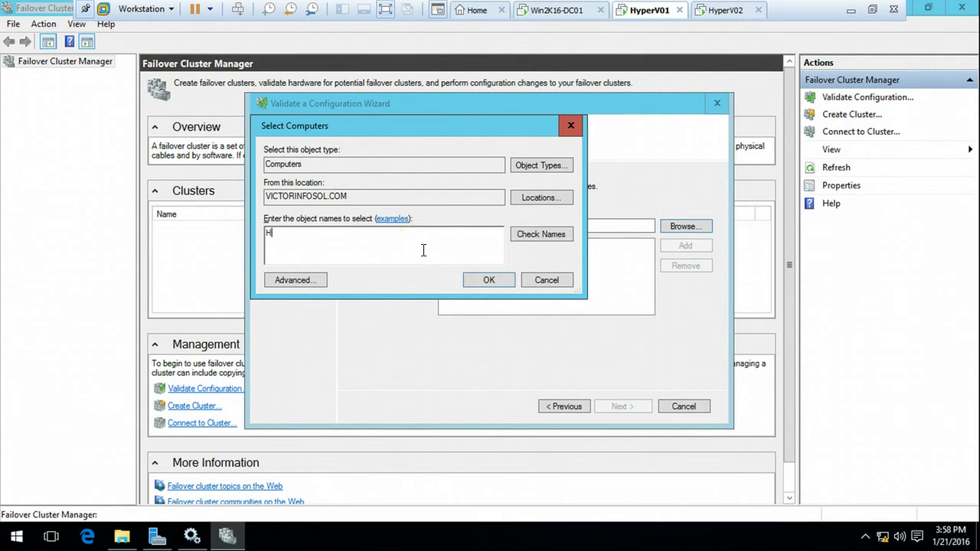
{"action": "type", "text": "yper"}
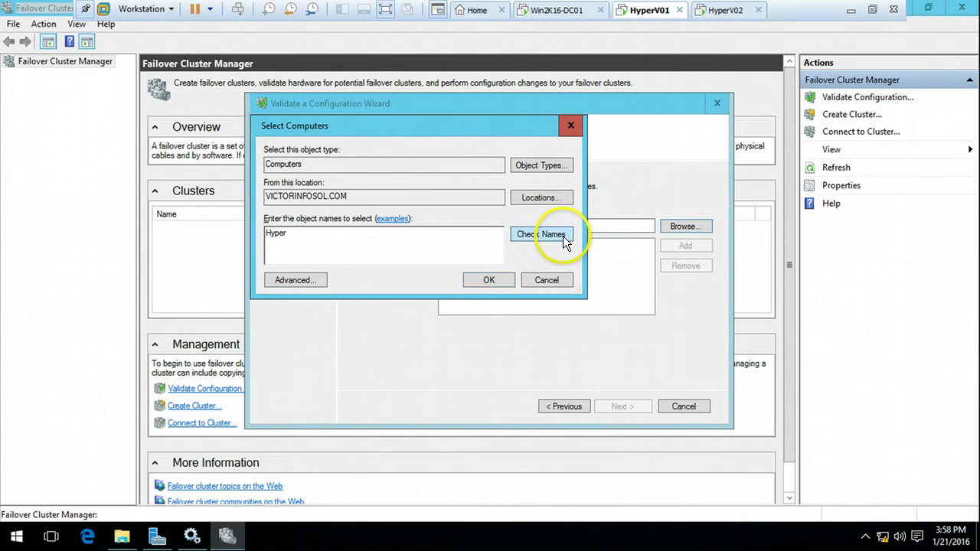
{"action": "left_click", "coordinate": [563, 236]}
{"action": "left_click", "coordinate": [337, 234]}
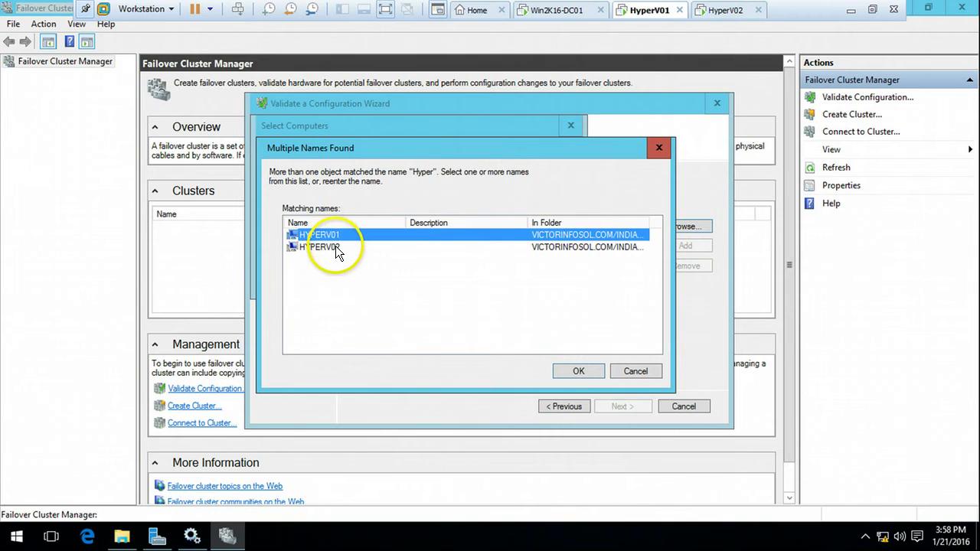
{"action": "left_click", "coordinate": [341, 246], "text": "shift"}
{"action": "left_click", "coordinate": [578, 371]}
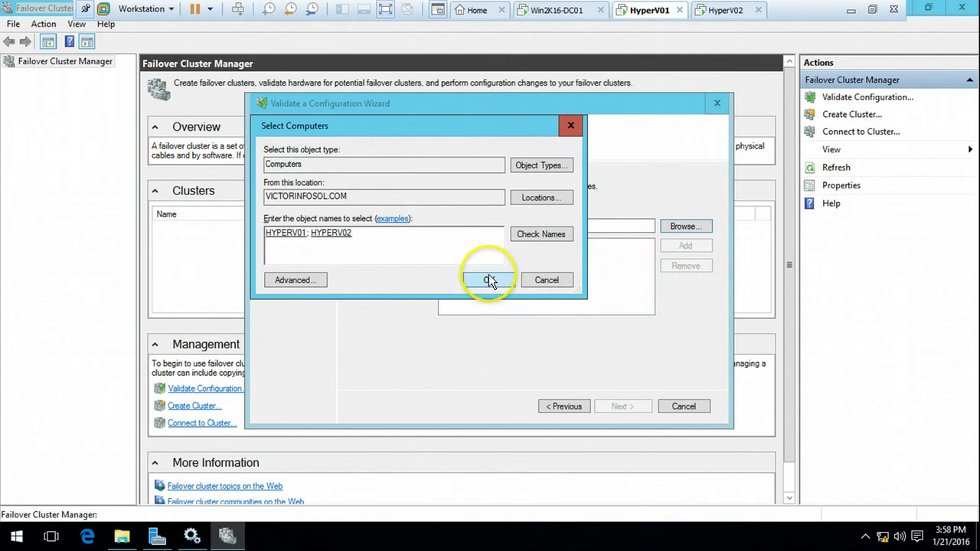
{"action": "left_click", "coordinate": [490, 279]}
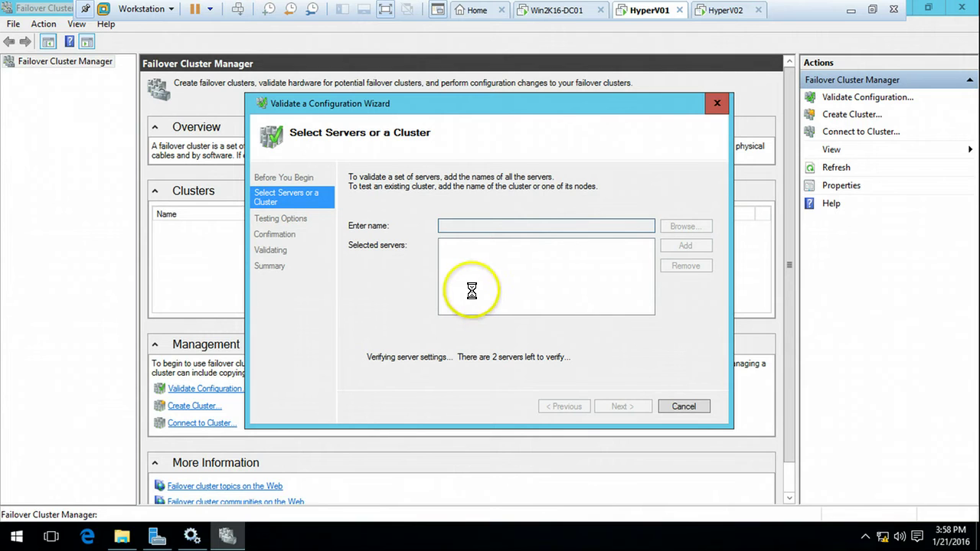
{"action": "left_click", "coordinate": [403, 247]}
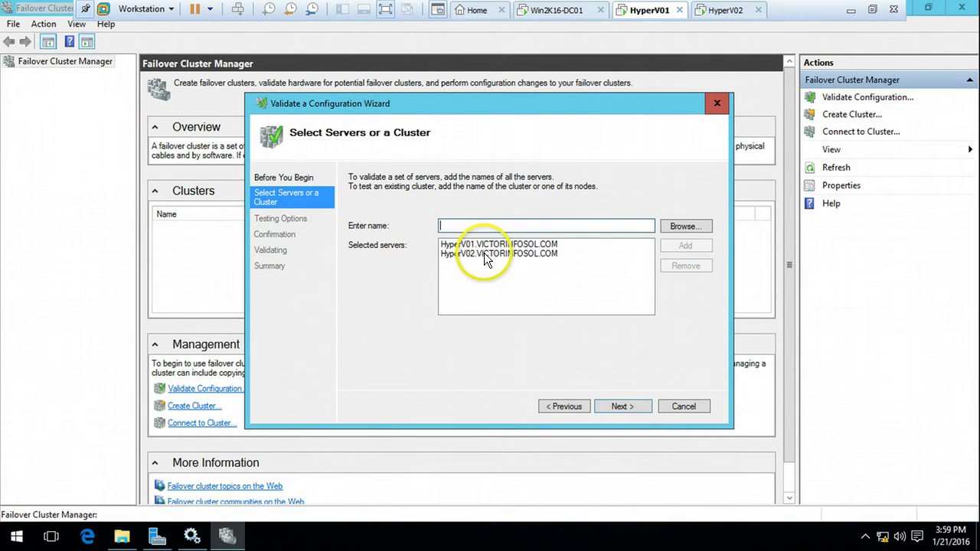
{"action": "left_click", "coordinate": [499, 255]}
{"action": "left_click", "coordinate": [618, 406]}
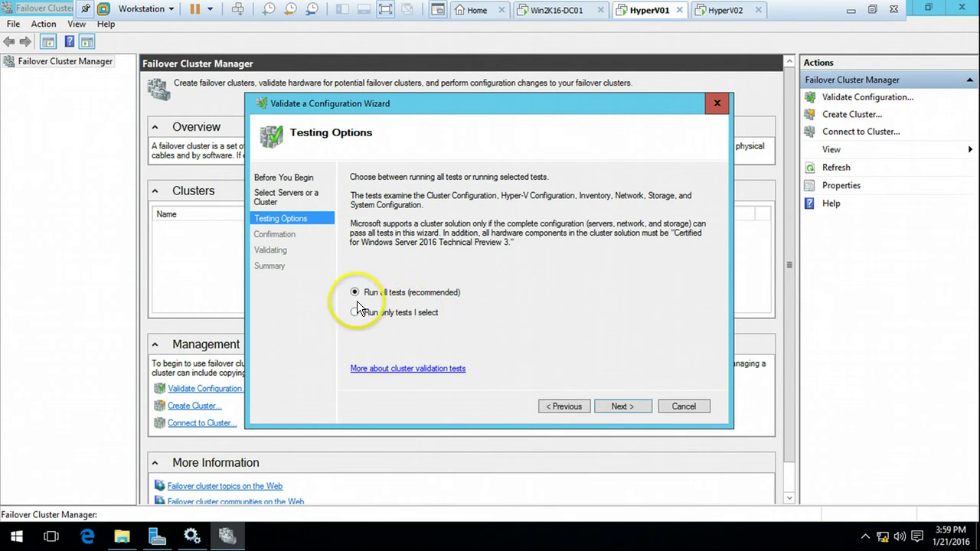
Step: Keep 'Run all tests (recommended)', review the confirmation list, and start the validation tests
{"action": "left_click", "coordinate": [373, 296]}
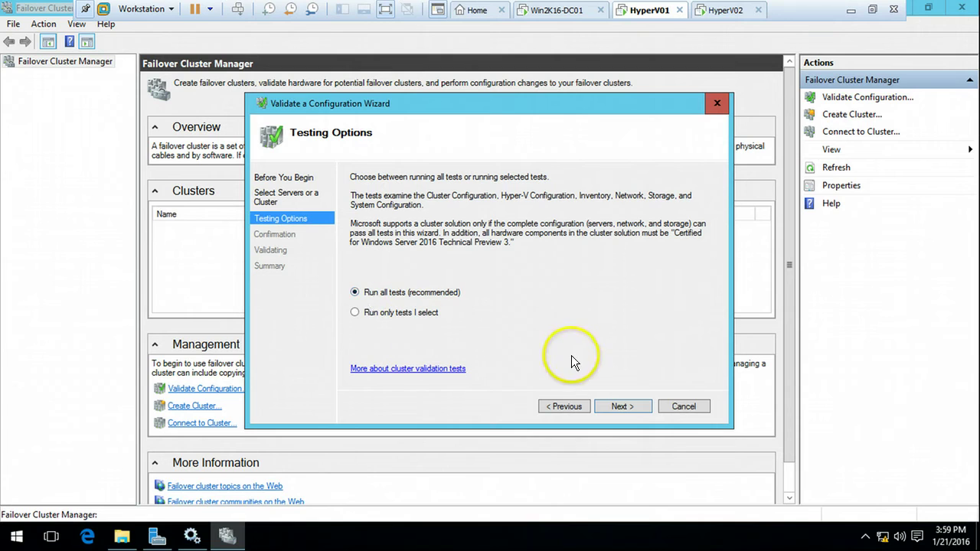
{"action": "left_click", "coordinate": [623, 405]}
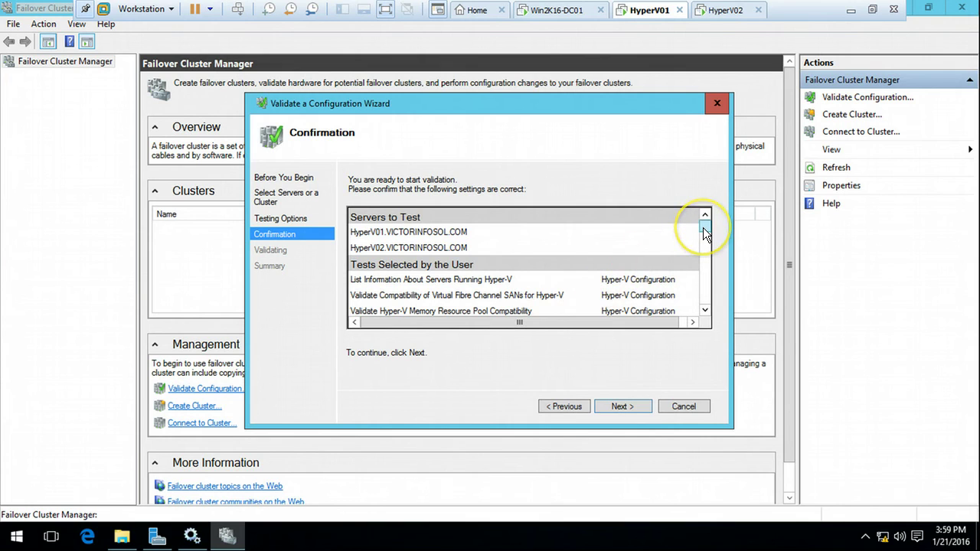
{"action": "scroll", "coordinate": [694, 257], "scroll_direction": "down", "scroll_amount": 5}
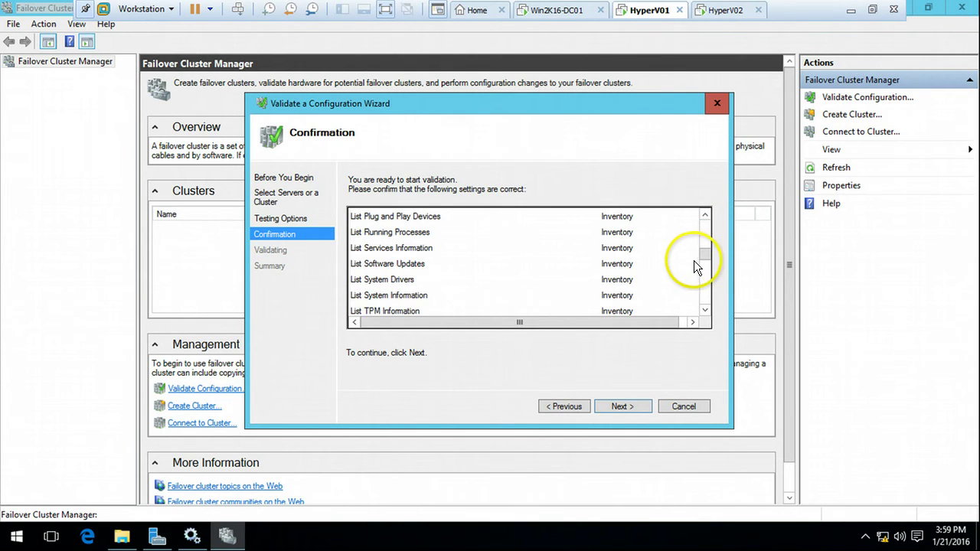
{"action": "scroll", "coordinate": [703, 260], "scroll_direction": "up", "scroll_amount": 5}
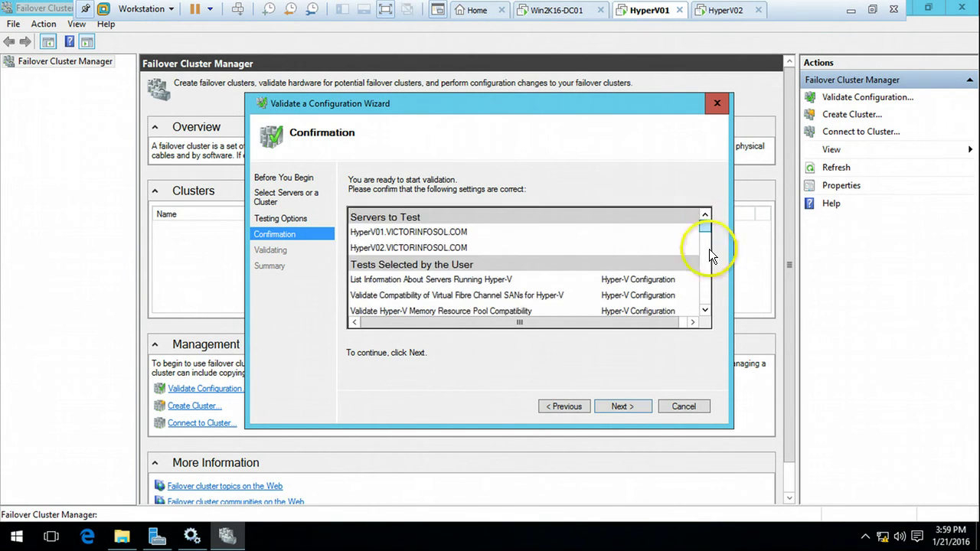
{"action": "scroll", "coordinate": [695, 311], "scroll_direction": "down", "scroll_amount": 10}
{"action": "left_click", "coordinate": [629, 407]}
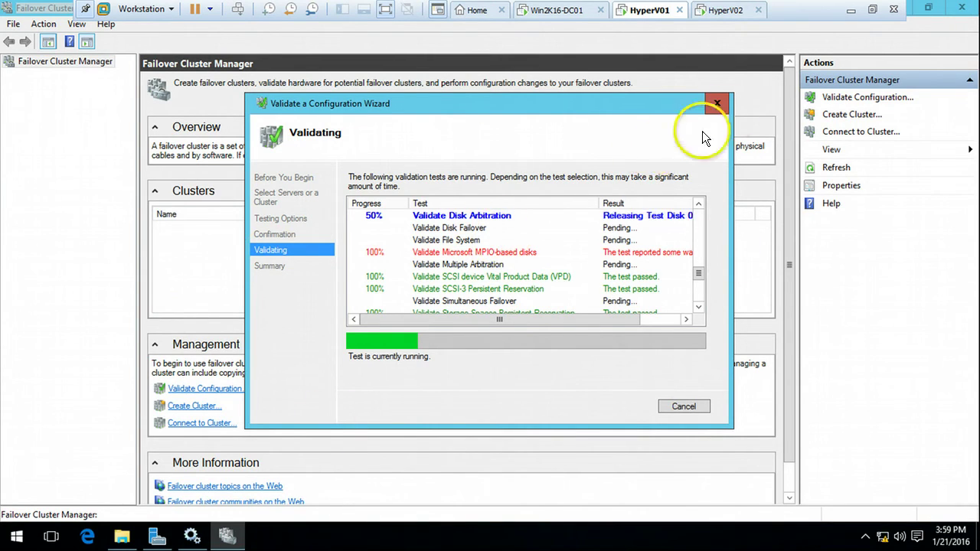
Step: Exit full-screen on HyperV01's console and wait for validation to reach the Summary page
{"action": "left_click", "coordinate": [849, 10]}
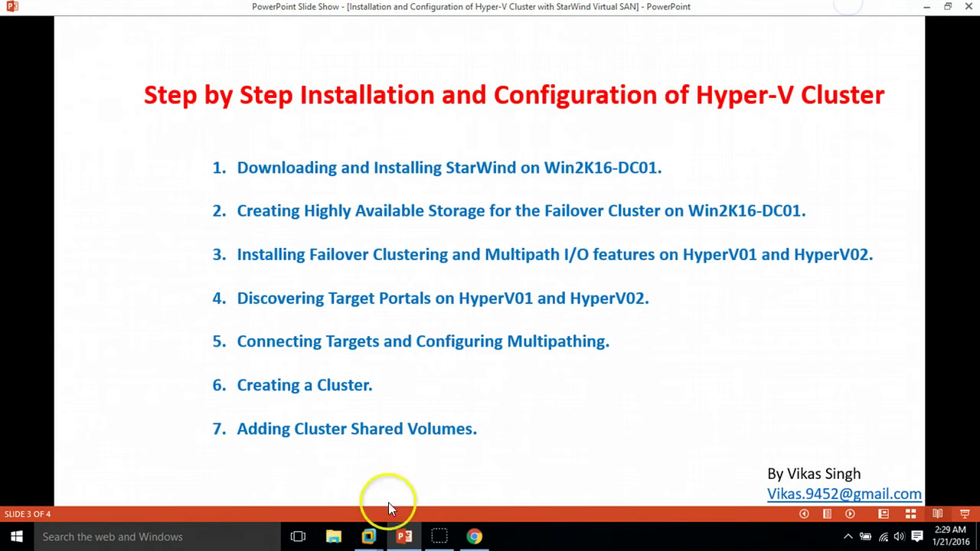
{"action": "mouse_move", "coordinate": [368, 536]}
{"action": "left_click", "coordinate": [462, 456]}
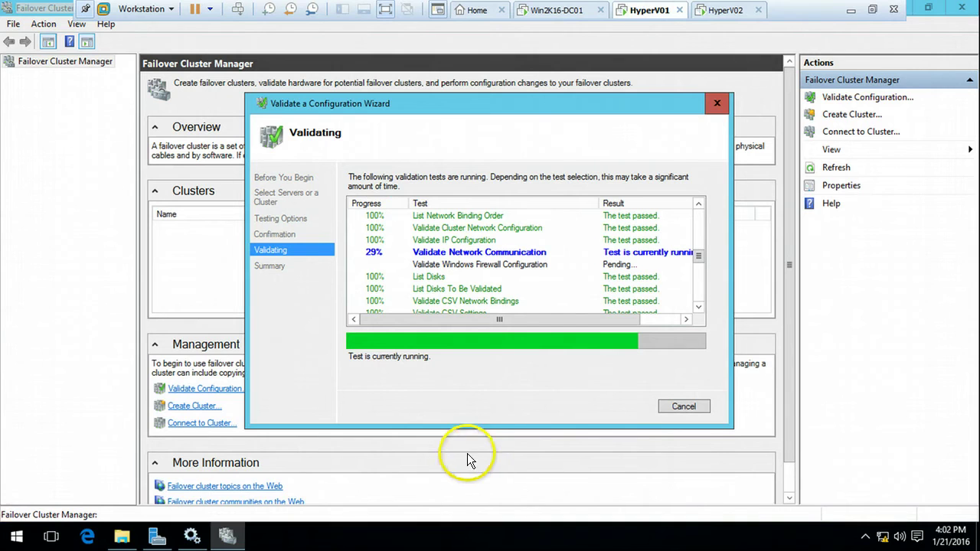
{"action": "left_click", "coordinate": [386, 9]}
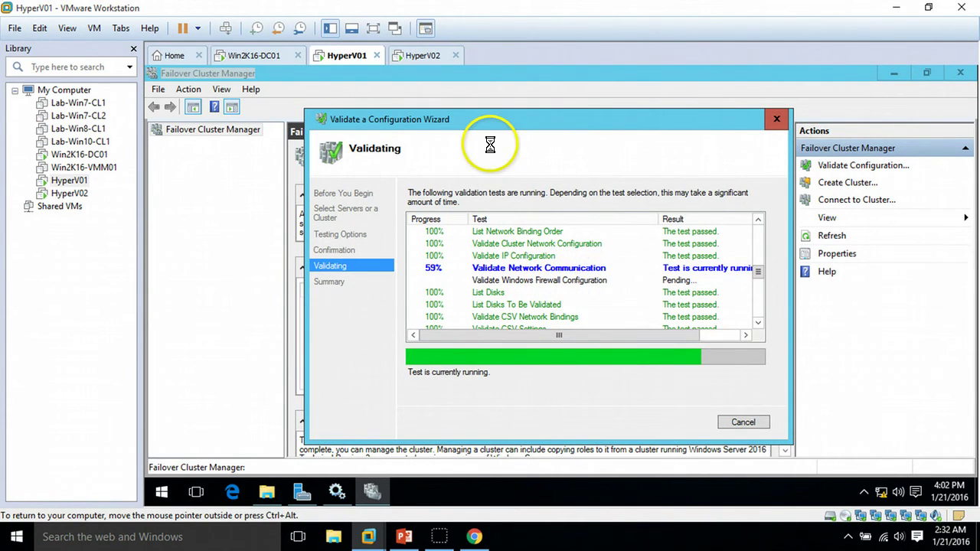
{"action": "left_click", "coordinate": [579, 295]}
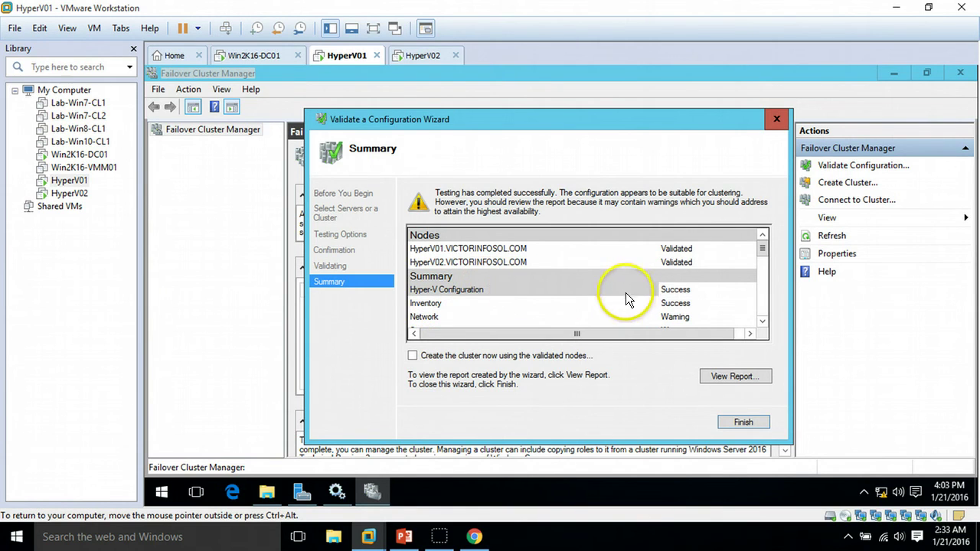
Step: Scroll through the validation warnings, tick 'Create the cluster now using the validated nodes', and finish
{"action": "left_click", "coordinate": [762, 320]}
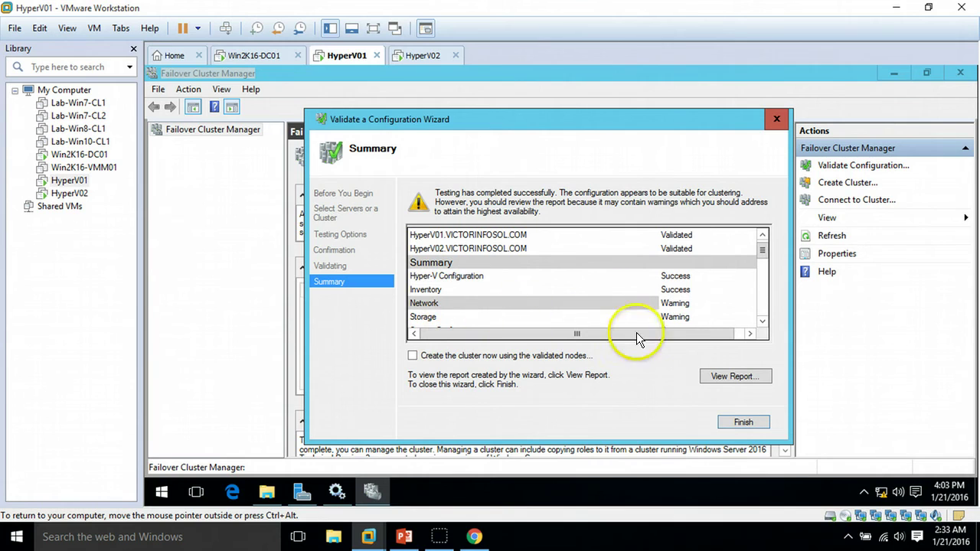
{"action": "left_click", "coordinate": [764, 322]}
{"action": "left_click", "coordinate": [764, 321]}
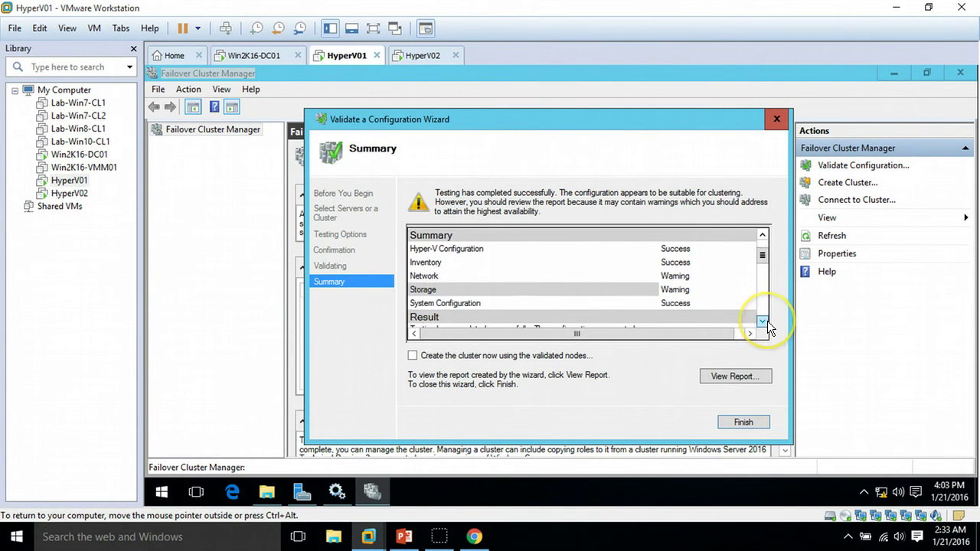
{"action": "left_click", "coordinate": [764, 322]}
{"action": "left_click", "coordinate": [764, 321]}
{"action": "left_click", "coordinate": [763, 321]}
{"action": "left_click", "coordinate": [763, 321]}
{"action": "left_click", "coordinate": [764, 322]}
{"action": "left_click", "coordinate": [763, 322]}
{"action": "left_click", "coordinate": [763, 321]}
{"action": "left_click", "coordinate": [763, 321]}
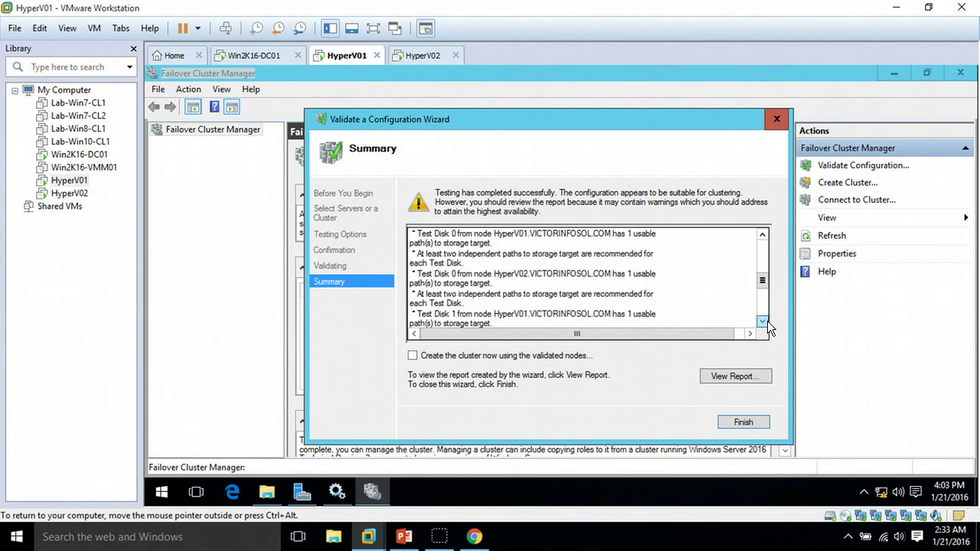
{"action": "left_click", "coordinate": [763, 321]}
{"action": "left_click", "coordinate": [763, 321]}
{"action": "left_click", "coordinate": [763, 322]}
{"action": "left_click", "coordinate": [763, 322]}
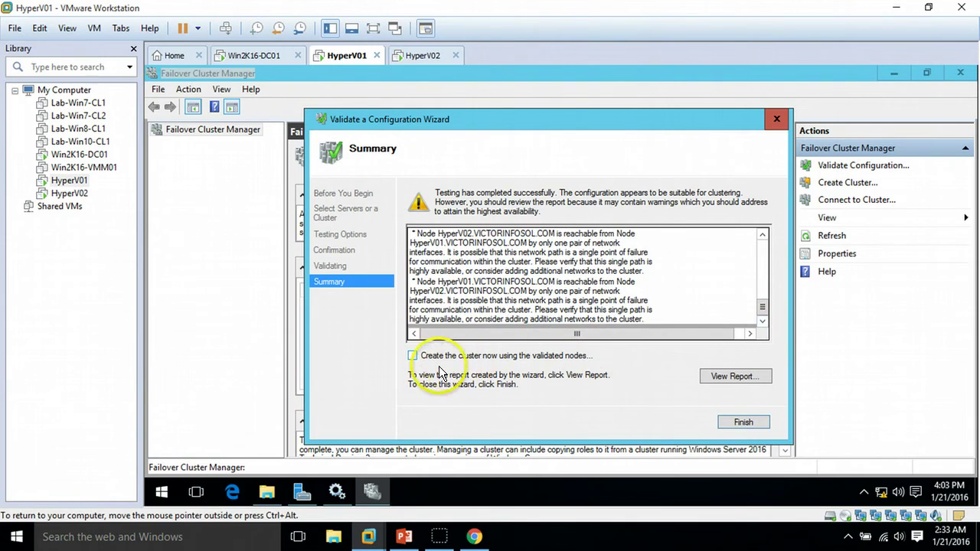
{"action": "left_click", "coordinate": [476, 357]}
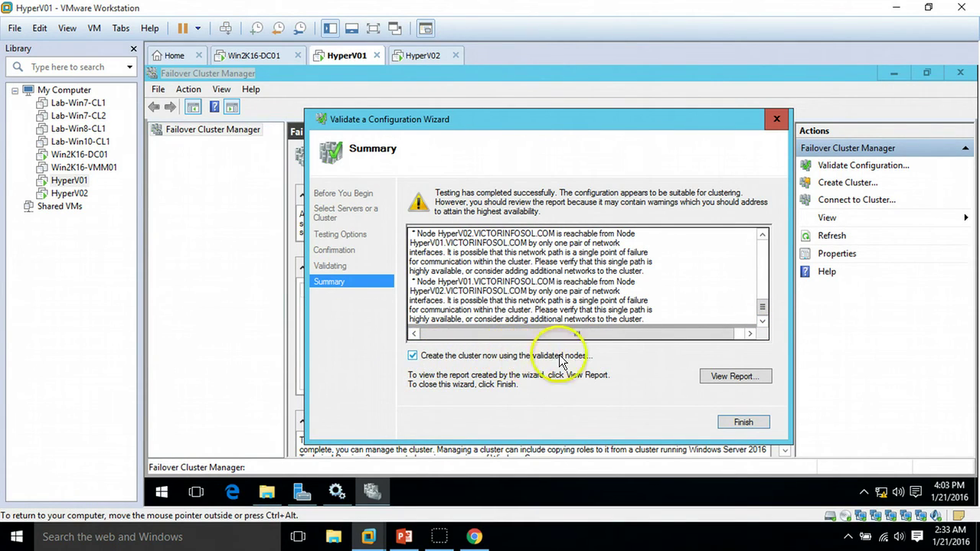
{"action": "left_click", "coordinate": [755, 426]}
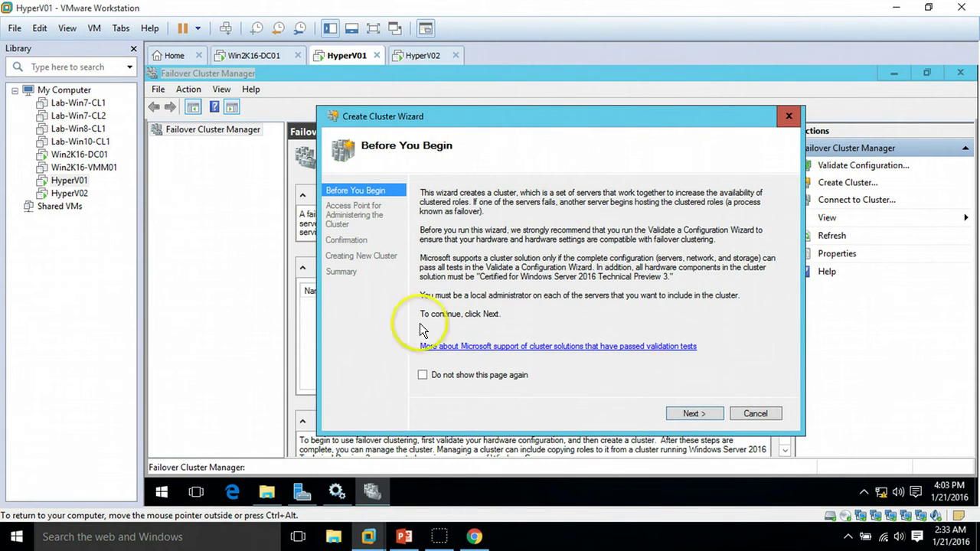
Step: Enter a partial cluster name 'Prod-H' and an address ending in 230, then try to continue
{"action": "left_click", "coordinate": [693, 413]}
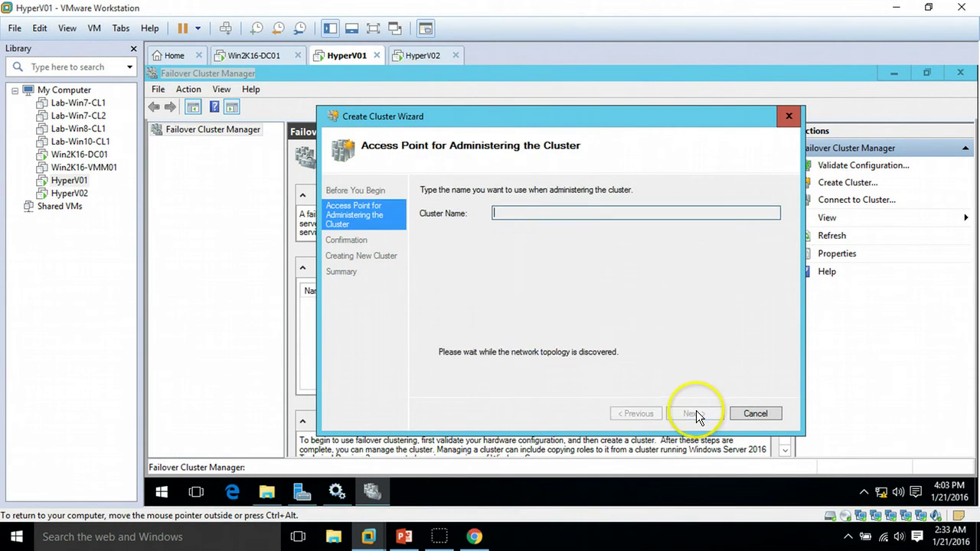
{"action": "left_click", "coordinate": [700, 300]}
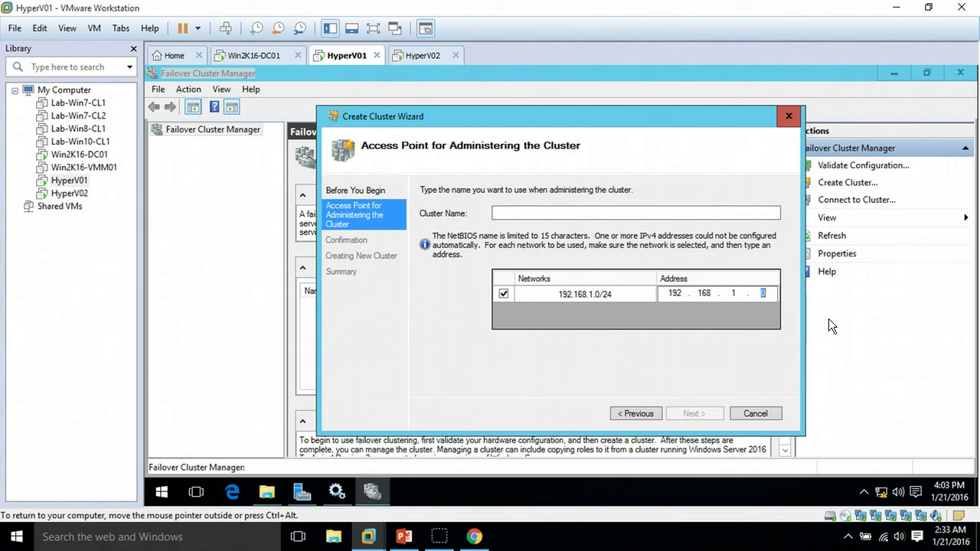
{"action": "type", "text": "230"}
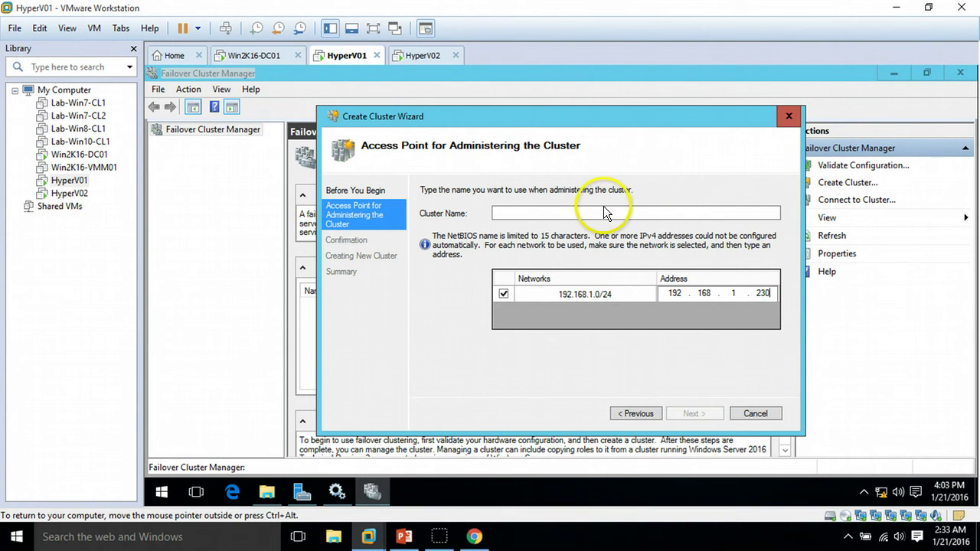
{"action": "left_click", "coordinate": [605, 213]}
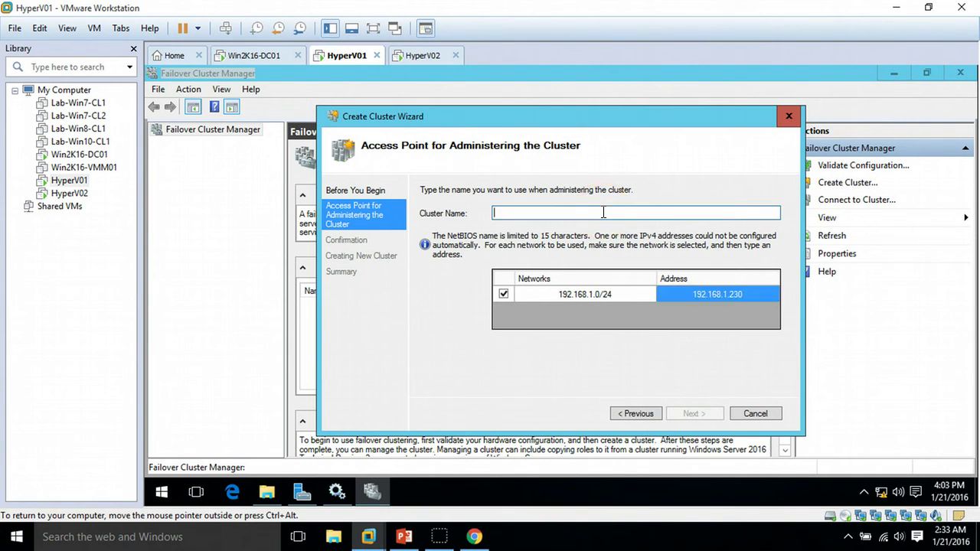
{"action": "type", "text": "Pr"}
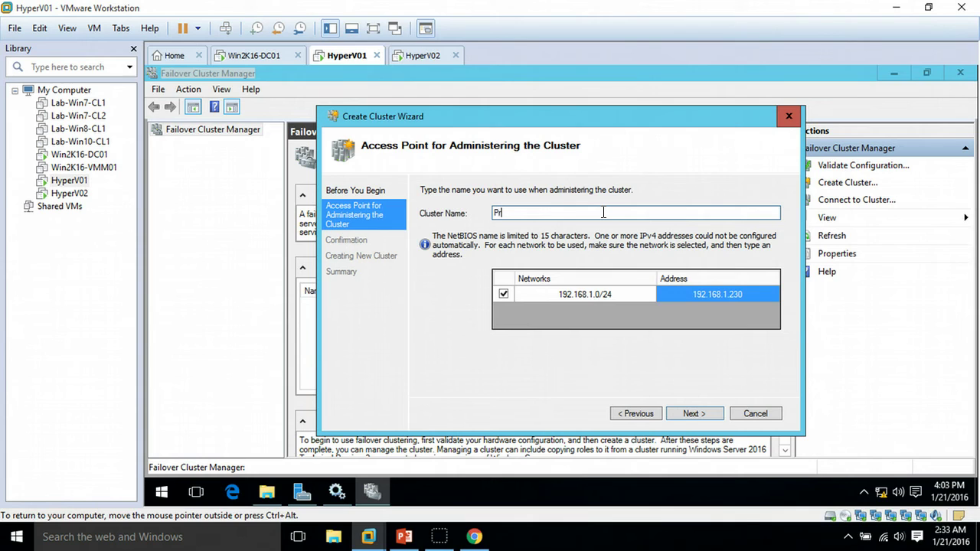
{"action": "type", "text": "od-HyperV"}
{"action": "left_click", "coordinate": [698, 409]}
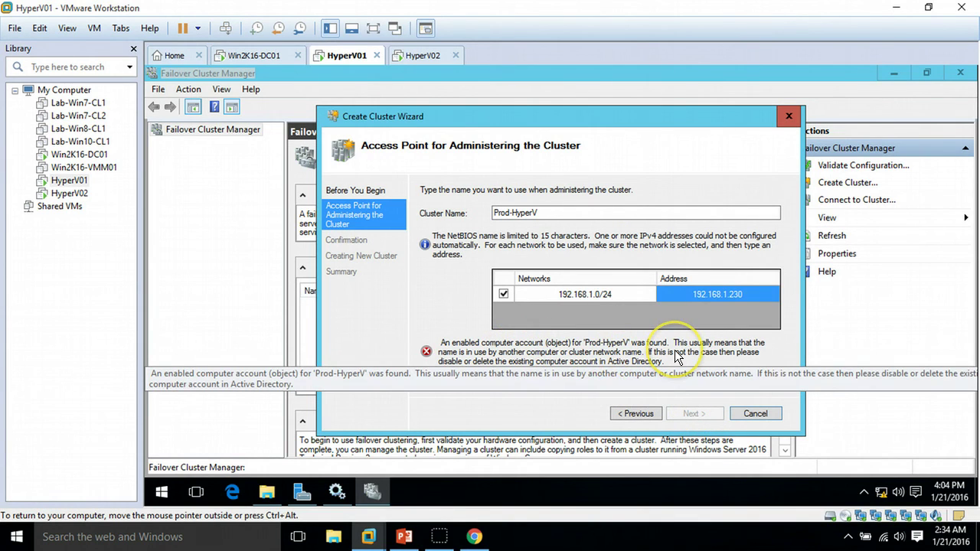
Step: Correct the name to Prod-HyperVCluster and the address to 192.168.1.220, then submit them
{"action": "left_click", "coordinate": [558, 213]}
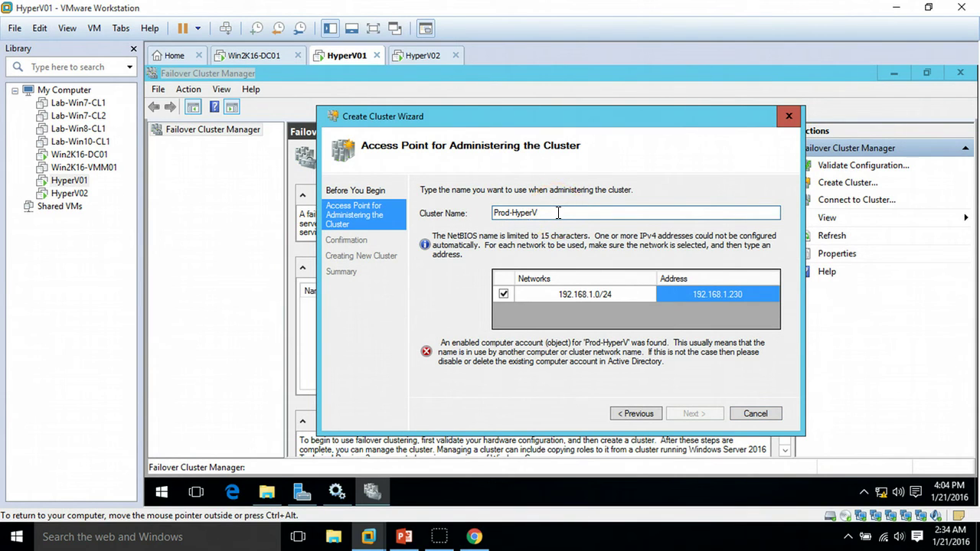
{"action": "type", "text": "Cluster"}
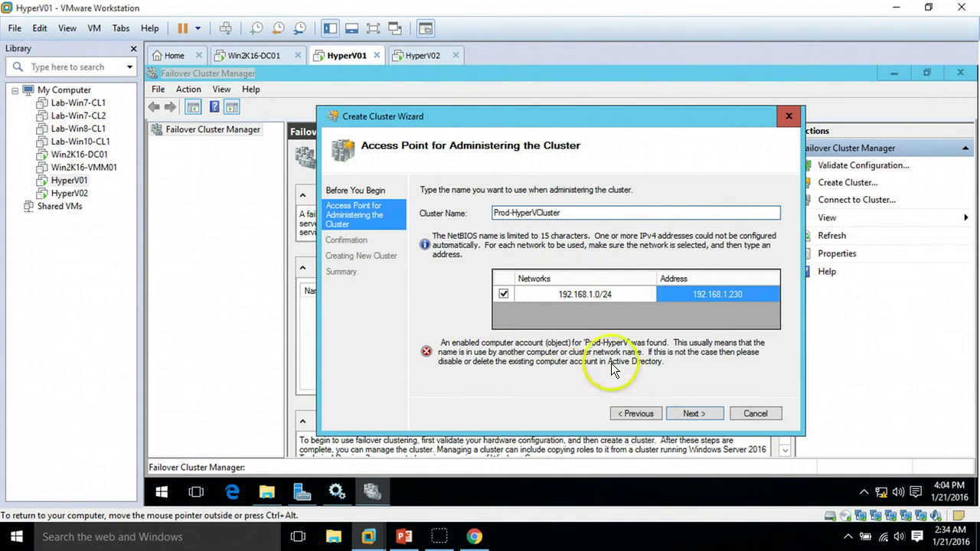
{"action": "mouse_move", "coordinate": [563, 213]}
{"action": "left_mouse_down"}
{"action": "mouse_move", "coordinate": [494, 211]}
{"action": "mouse_move", "coordinate": [560, 215]}
{"action": "left_mouse_up"}
{"action": "left_click", "coordinate": [502, 218]}
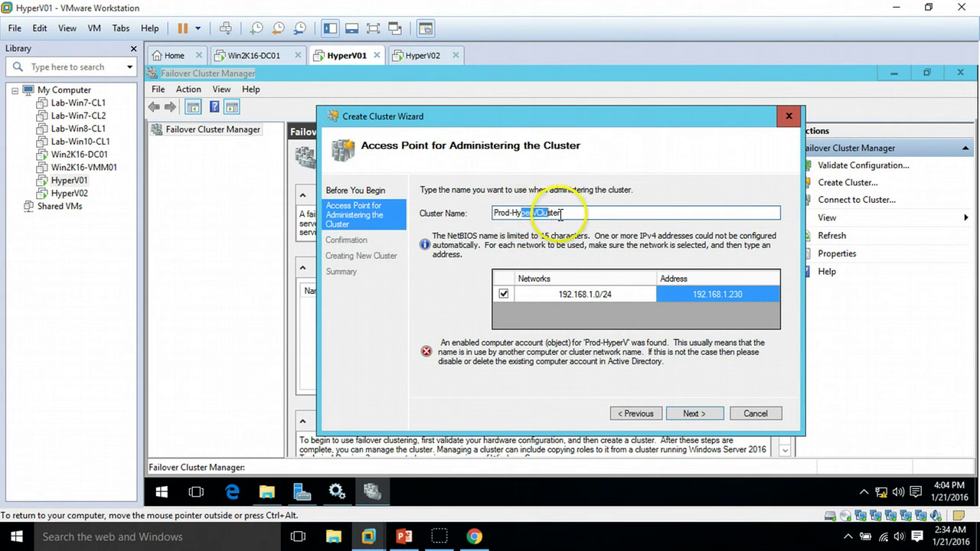
{"action": "left_click", "coordinate": [756, 296]}
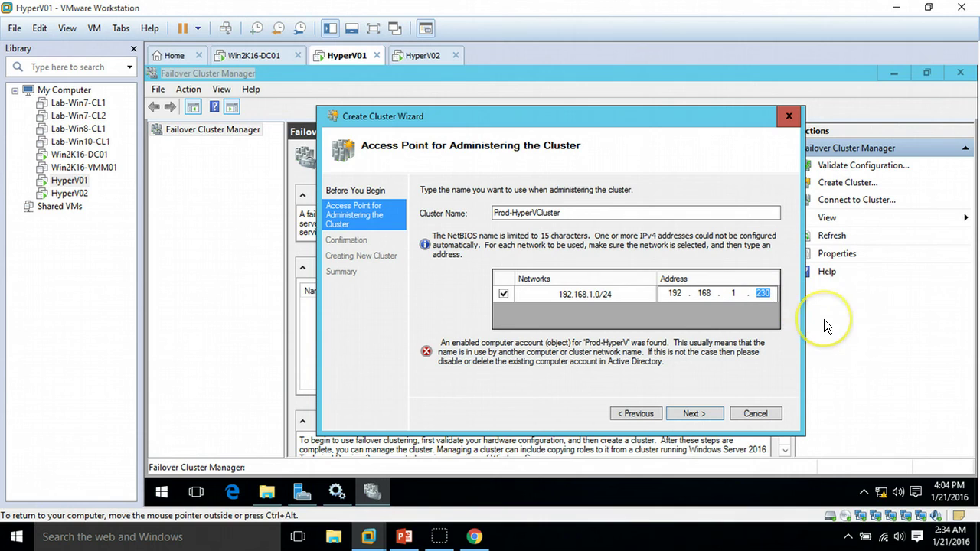
{"action": "type", "text": "220"}
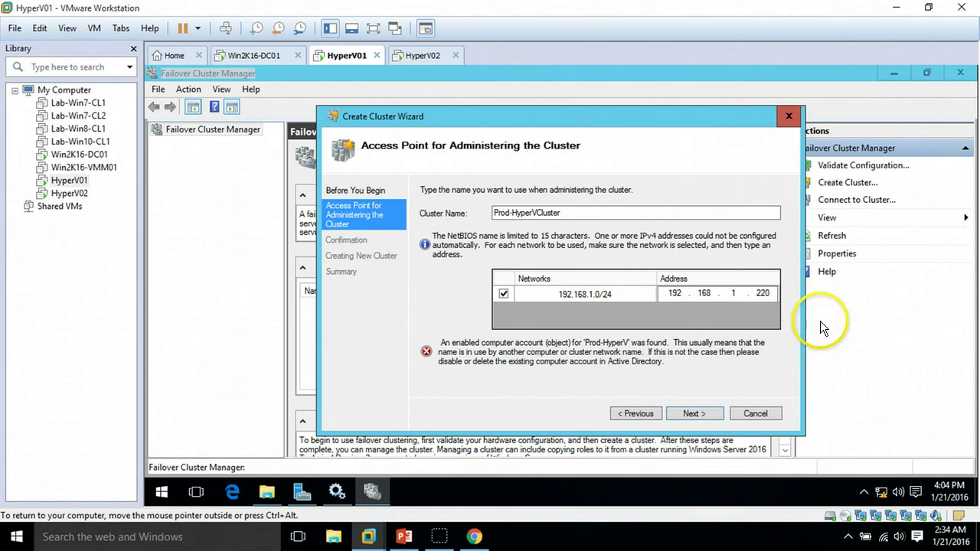
{"action": "left_click", "coordinate": [706, 413]}
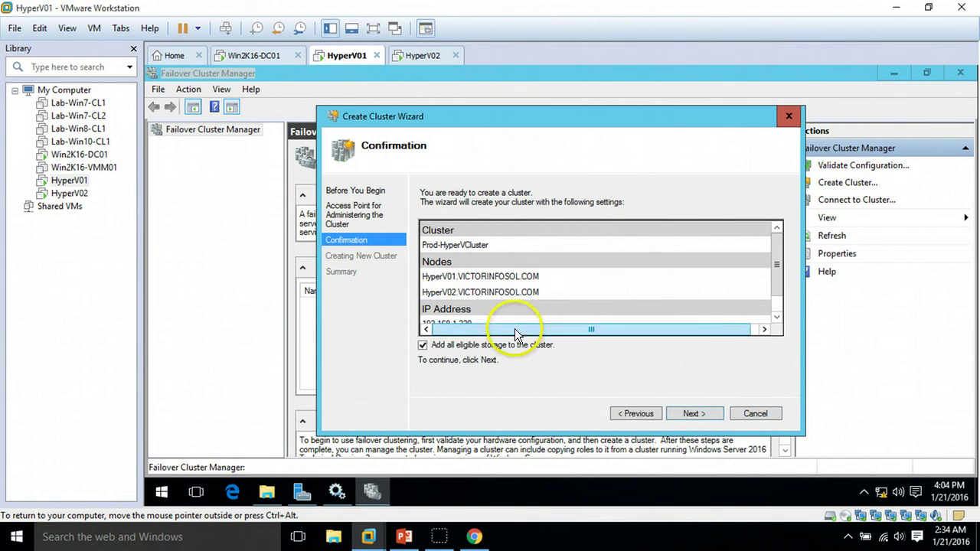
Step: Confirm the settings with all eligible storage included and let Prod-HyperVCluster finish creating
{"action": "left_click", "coordinate": [779, 307]}
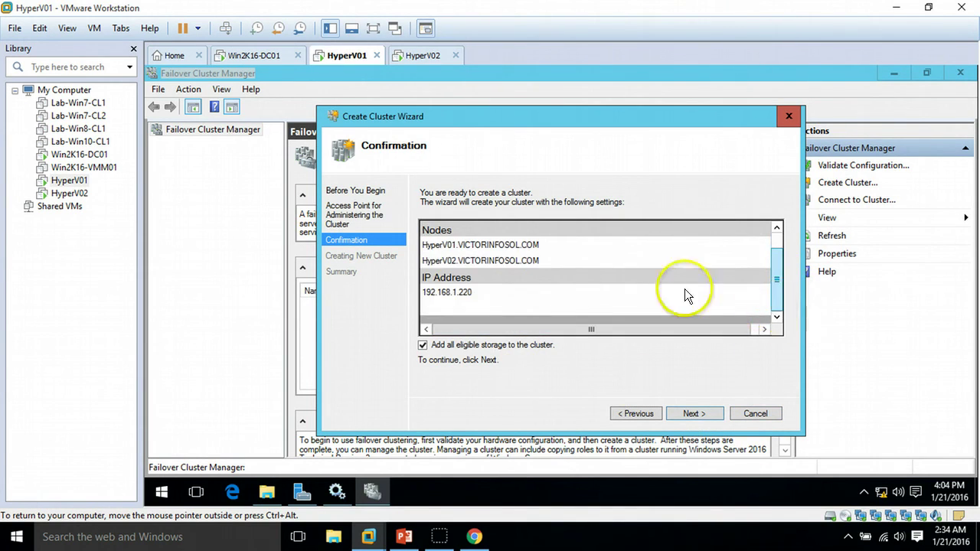
{"action": "left_click", "coordinate": [775, 242]}
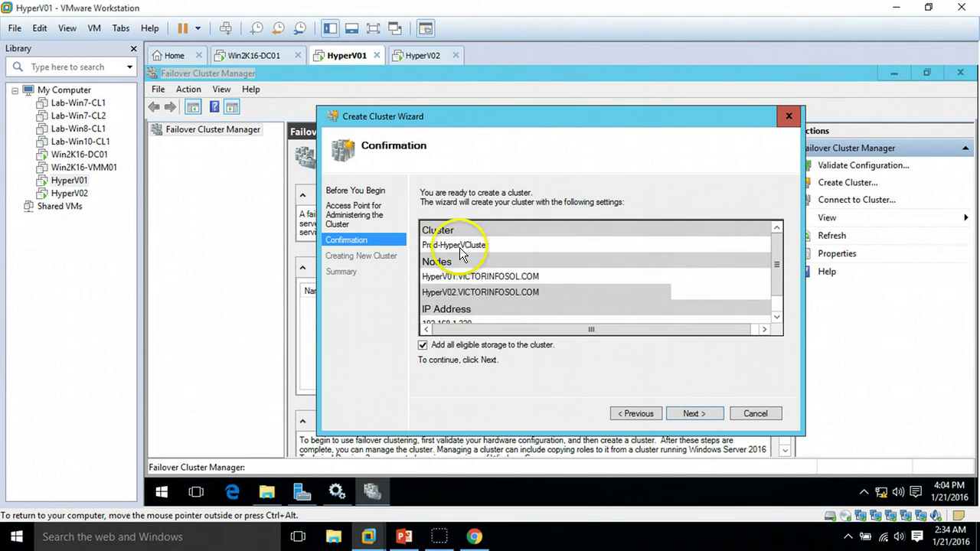
{"action": "left_click", "coordinate": [697, 413]}
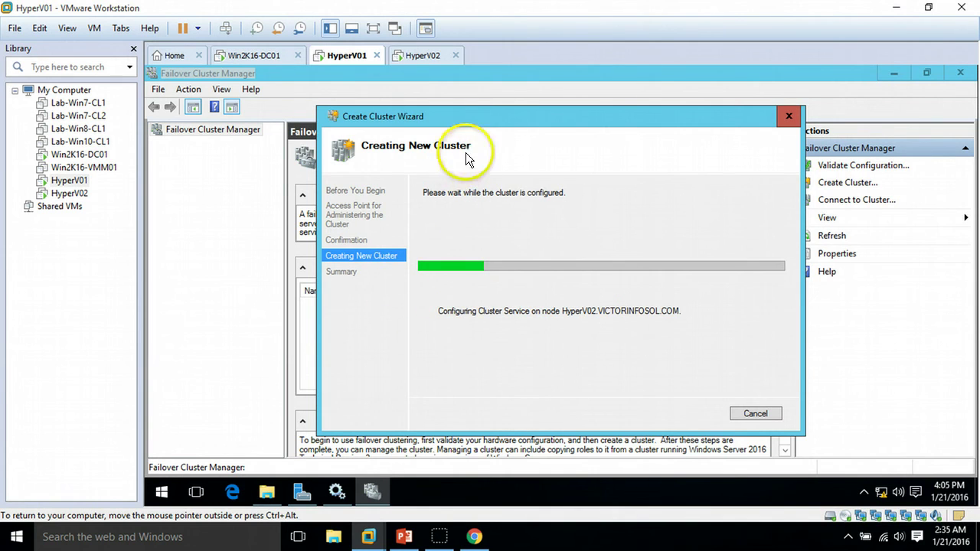
{"action": "left_click_drag", "start_coordinate": [498, 120], "coordinate": [510, 155]}
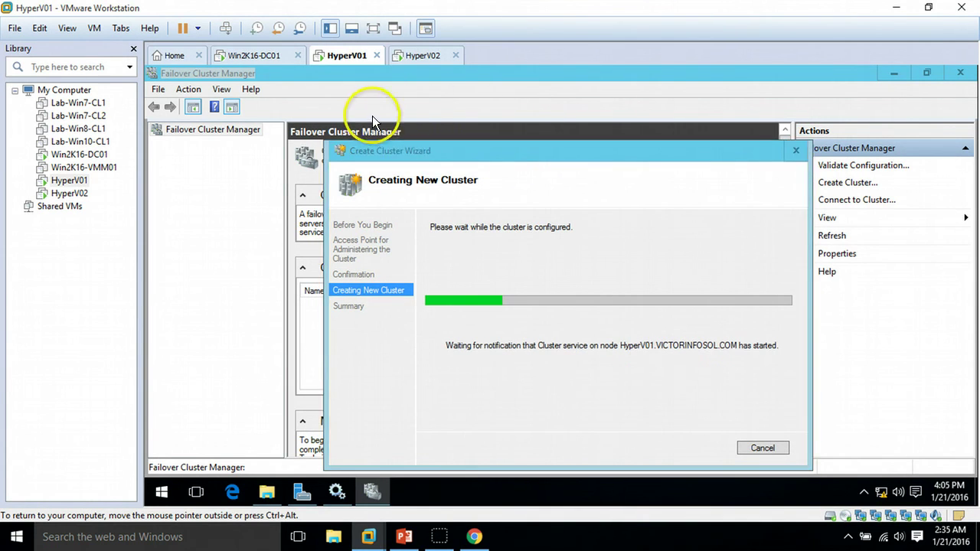
{"action": "left_click_drag", "start_coordinate": [448, 153], "coordinate": [437, 99]}
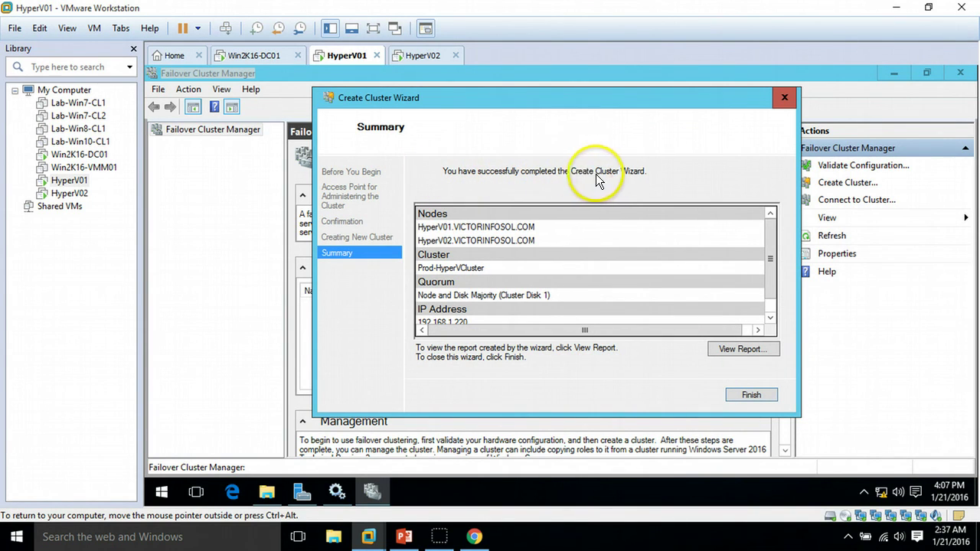
Step: Finish the wizard, select Prod-HyperVCluster's summary in the tree, and widen the tree pane
{"action": "left_click", "coordinate": [749, 395]}
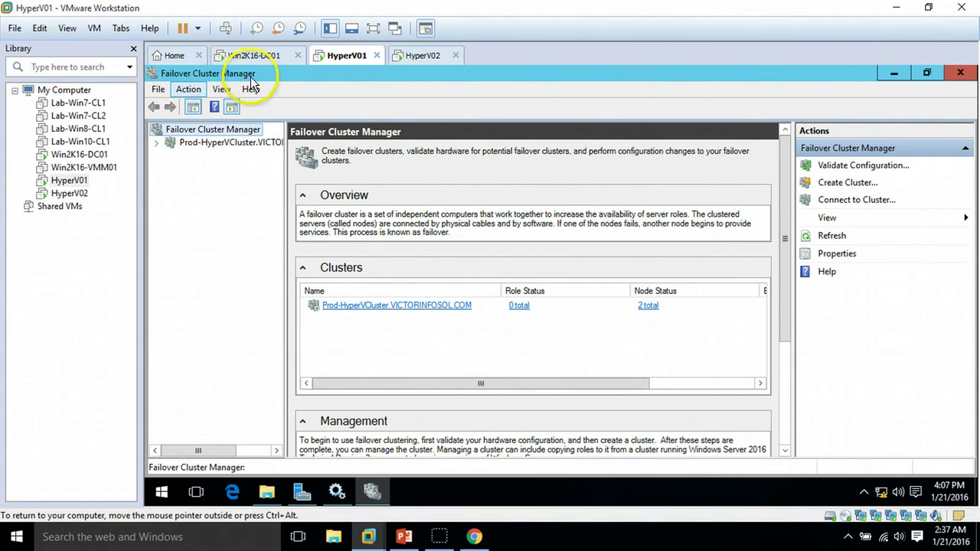
{"action": "left_click", "coordinate": [170, 144]}
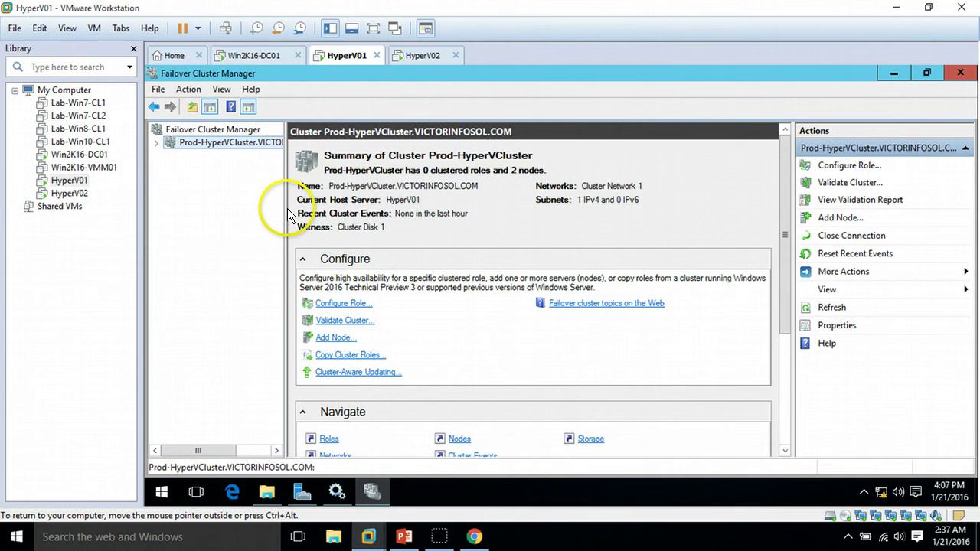
{"action": "left_click_drag", "start_coordinate": [285, 208], "coordinate": [304, 203]}
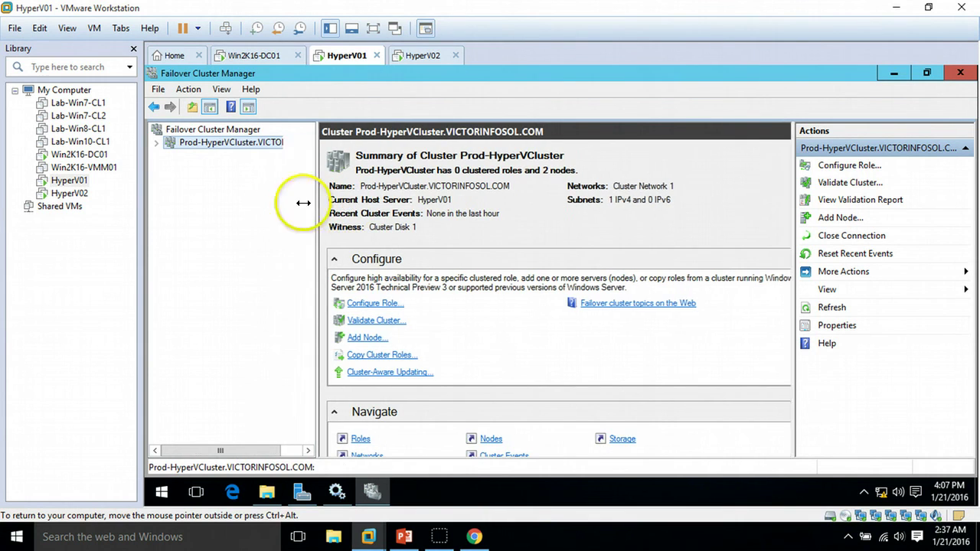
Step: Expand Prod-HyperVCluster's roles, nodes and storage, and view the HyperV02 node summary
{"action": "left_click", "coordinate": [157, 144]}
{"action": "left_click", "coordinate": [202, 156]}
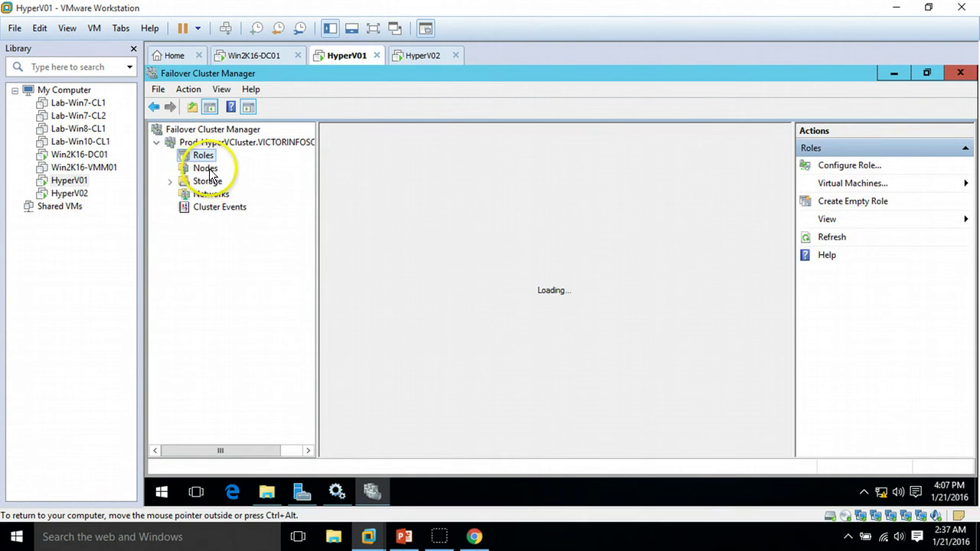
{"action": "left_click", "coordinate": [205, 168]}
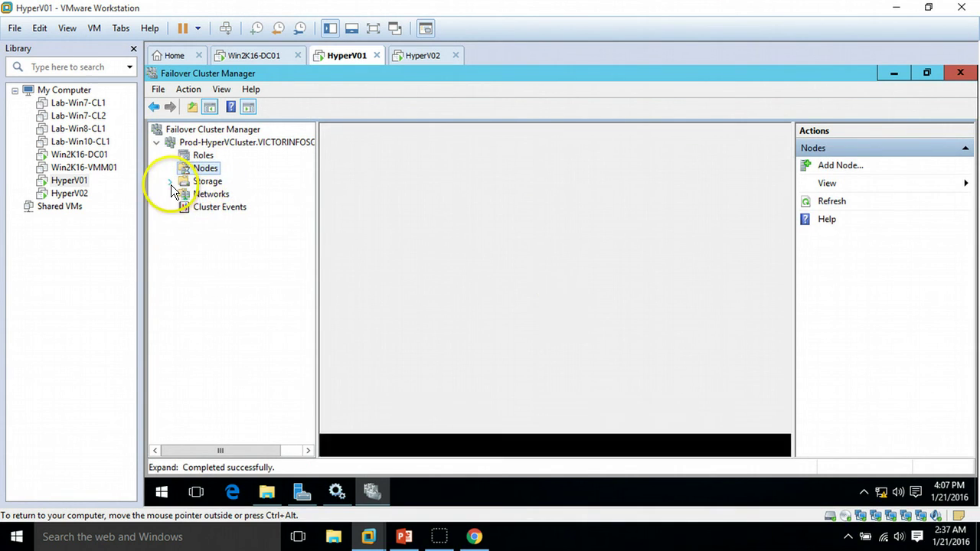
{"action": "left_click", "coordinate": [171, 183]}
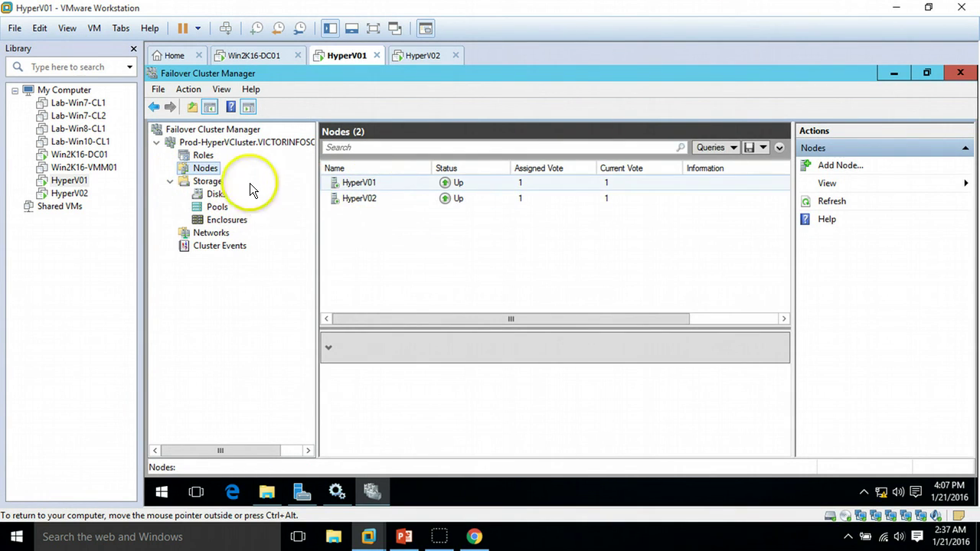
{"action": "left_click", "coordinate": [372, 197]}
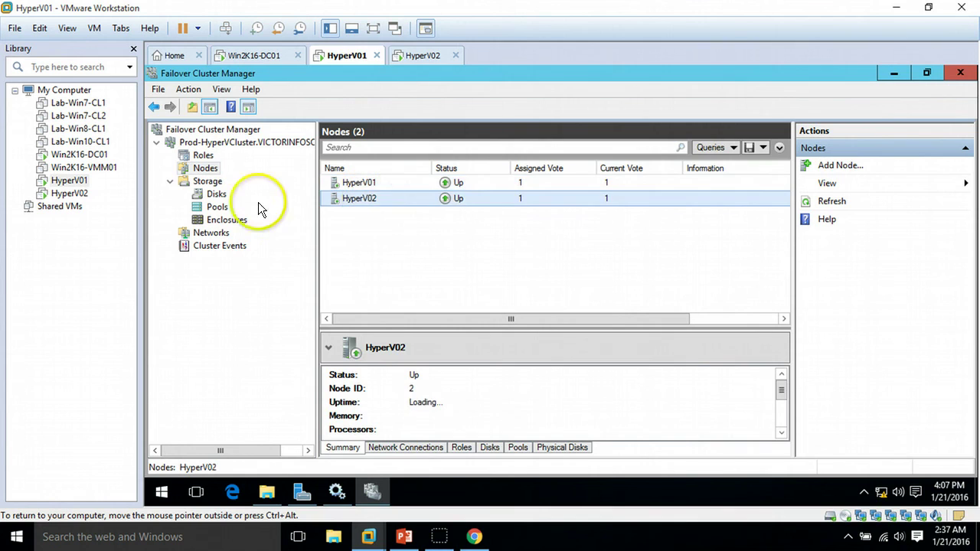
Step: List the cluster's disks and view Cluster Disk 1 and Cluster Disk 2 volume details
{"action": "left_click", "coordinate": [216, 194]}
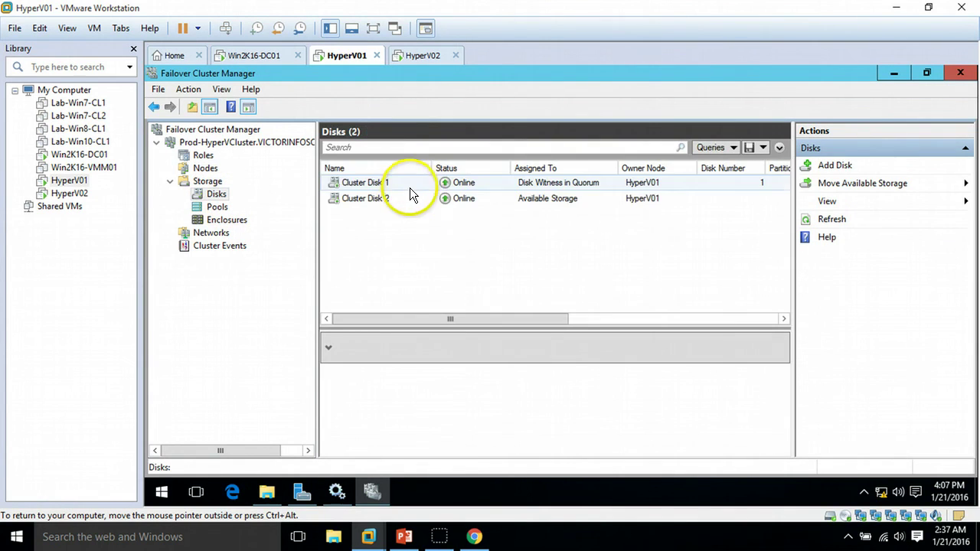
{"action": "left_click", "coordinate": [420, 183]}
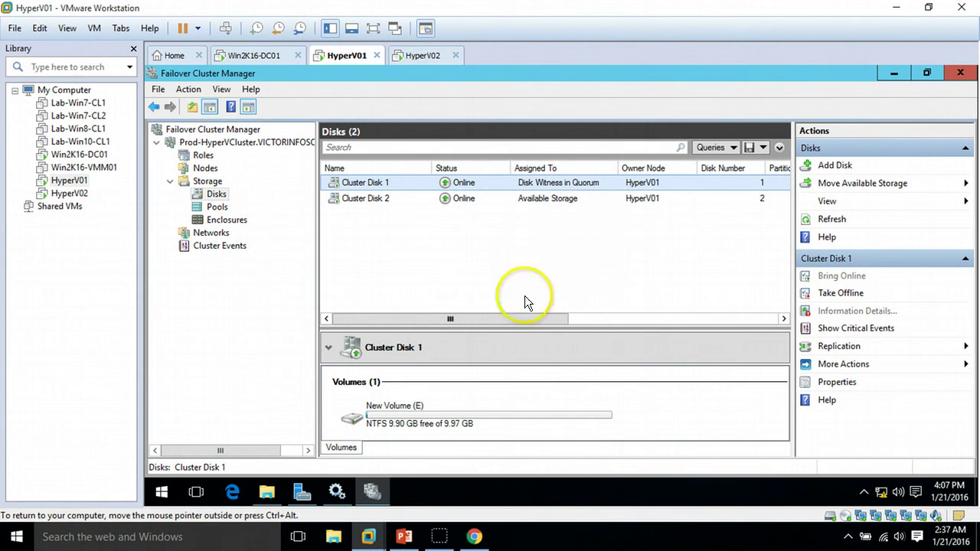
{"action": "left_click", "coordinate": [494, 198]}
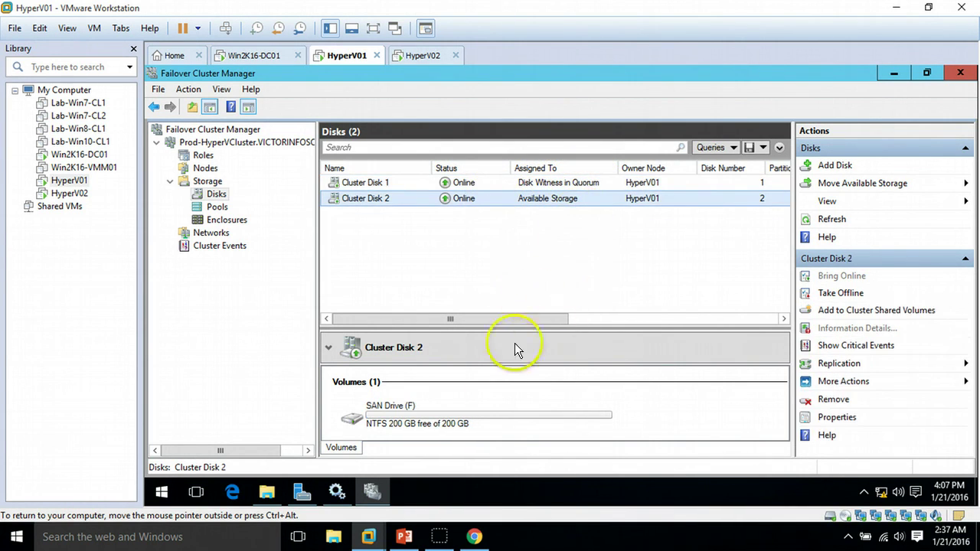
{"action": "left_click", "coordinate": [404, 535]}
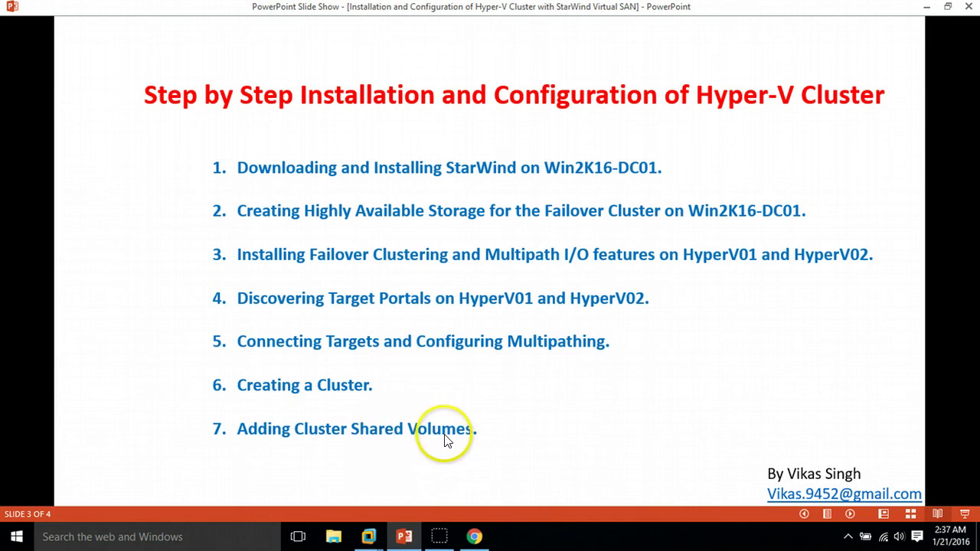
{"action": "left_click", "coordinate": [404, 537]}
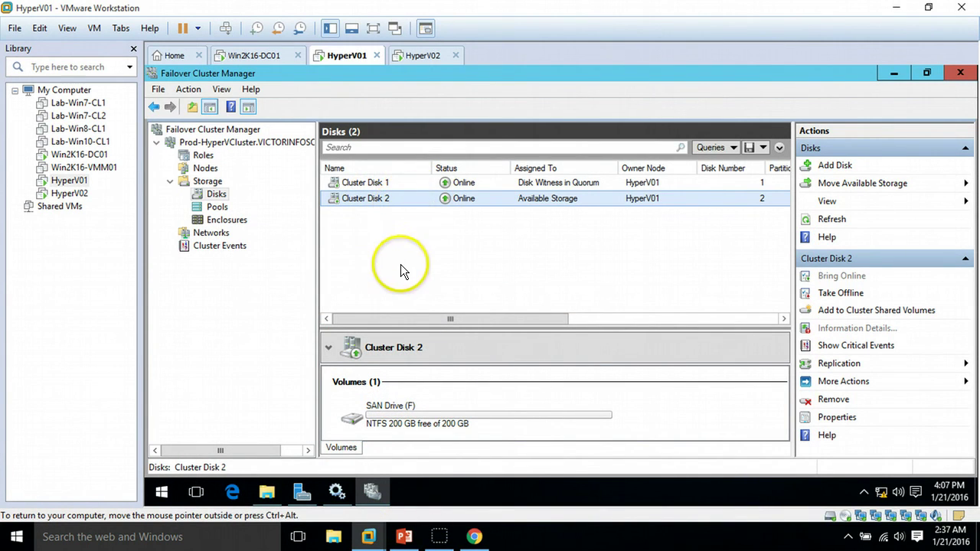
Step: Check the contents of SAN Drive (F:) in File Explorer
{"action": "right_click", "coordinate": [392, 199]}
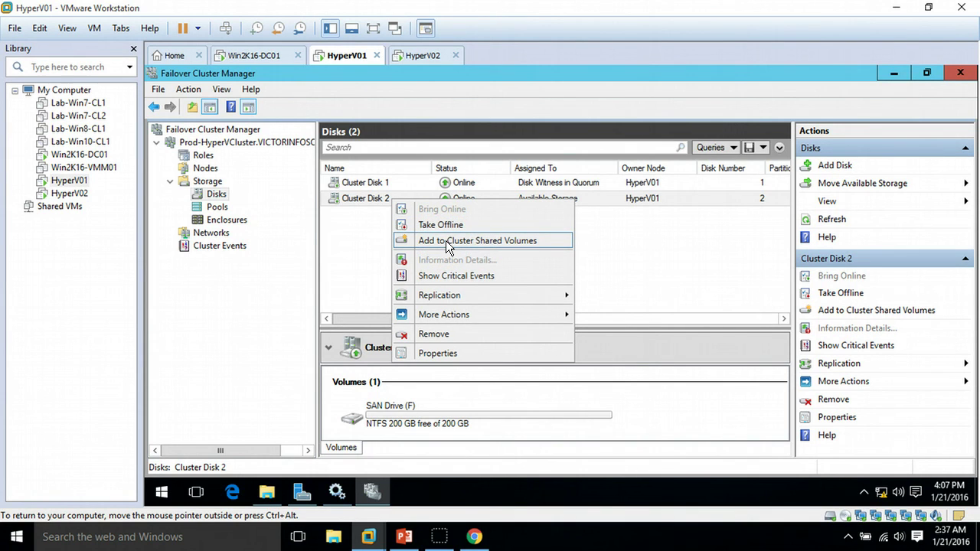
{"action": "left_click", "coordinate": [656, 266]}
{"action": "left_click", "coordinate": [388, 413]}
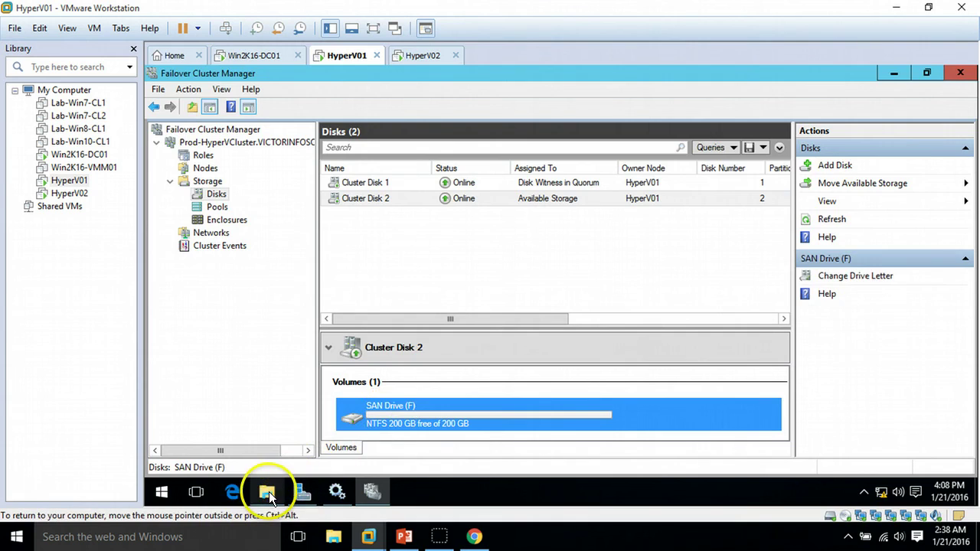
{"action": "left_click", "coordinate": [267, 492]}
{"action": "left_click", "coordinate": [523, 320]}
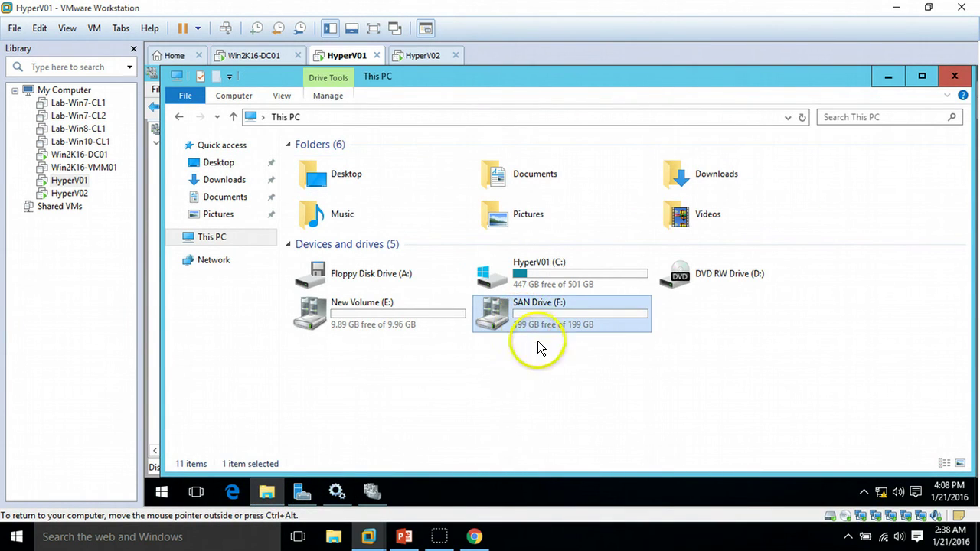
{"action": "double_click", "coordinate": [559, 314]}
{"action": "left_click", "coordinate": [179, 116]}
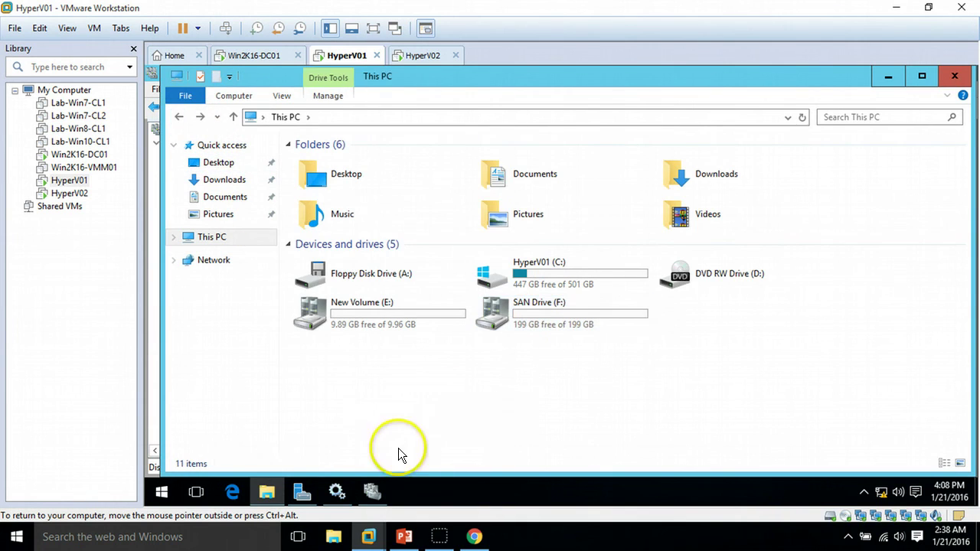
{"action": "left_click", "coordinate": [265, 494]}
Step: Add Cluster Disk 2 to Cluster Shared Volumes in Failover Cluster Manager
{"action": "left_click", "coordinate": [382, 415]}
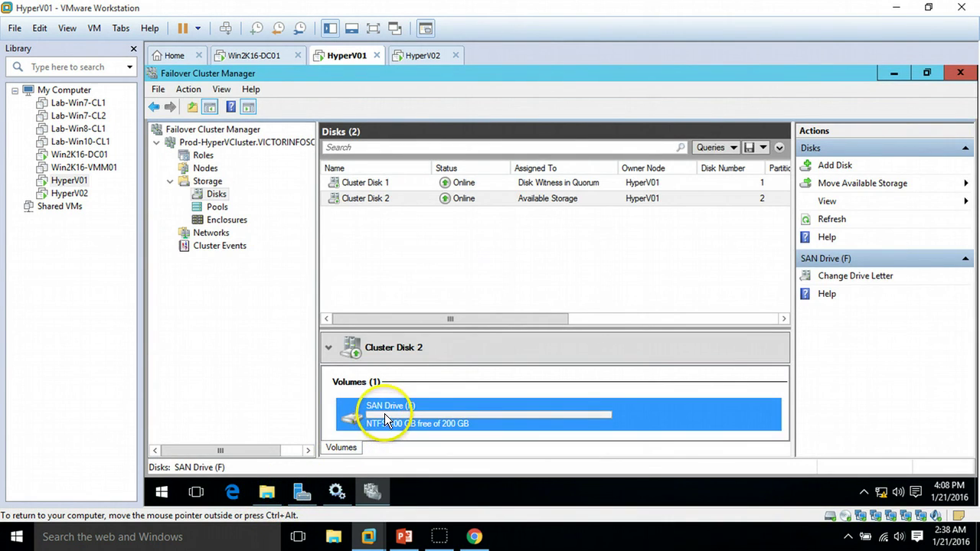
{"action": "right_click", "coordinate": [384, 413]}
{"action": "key", "text": "Escape"}
{"action": "right_click", "coordinate": [422, 195]}
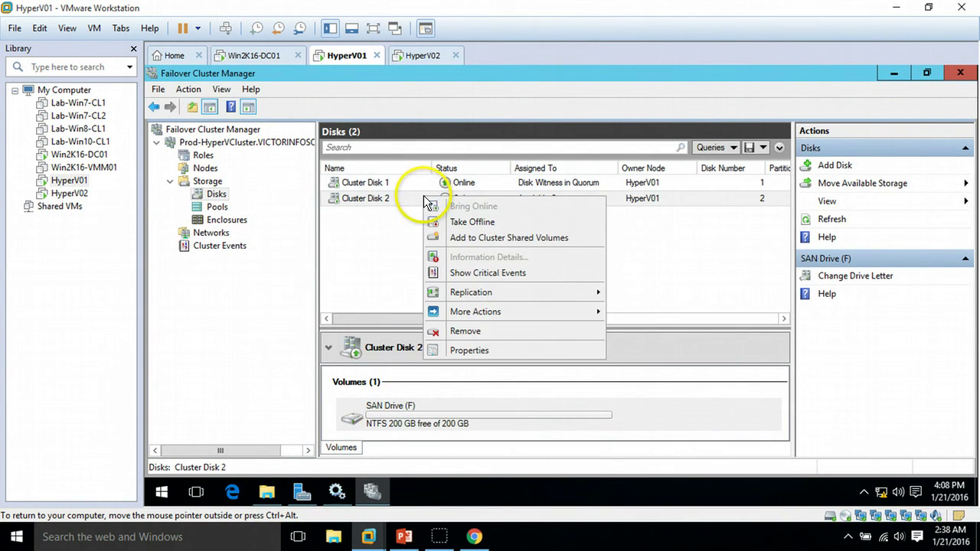
{"action": "left_click", "coordinate": [389, 197]}
{"action": "right_click", "coordinate": [389, 197]}
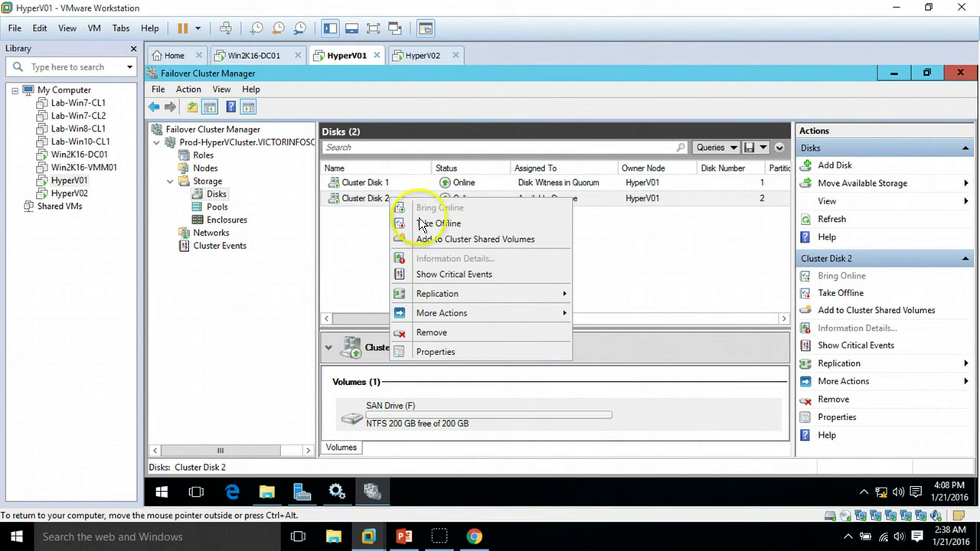
{"action": "left_click", "coordinate": [458, 239]}
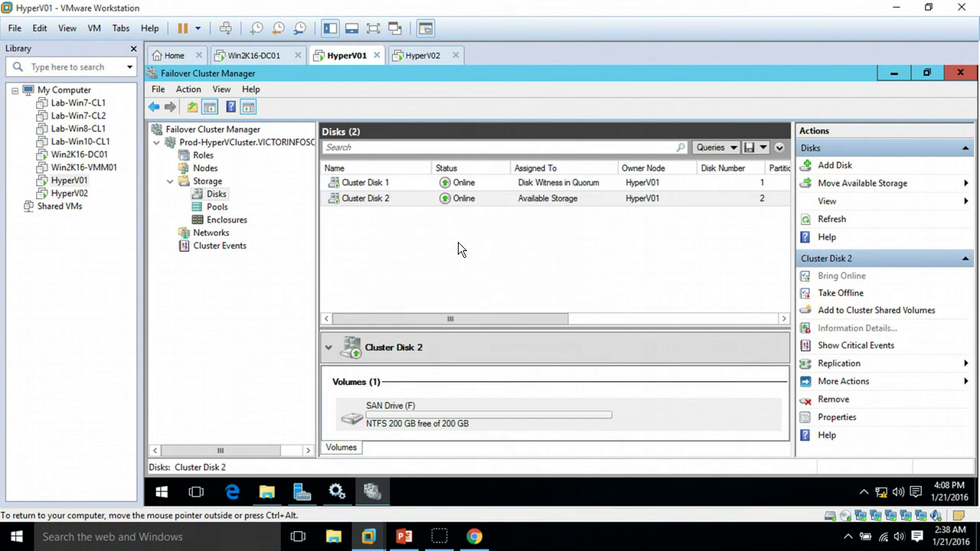
{"action": "left_click", "coordinate": [532, 216]}
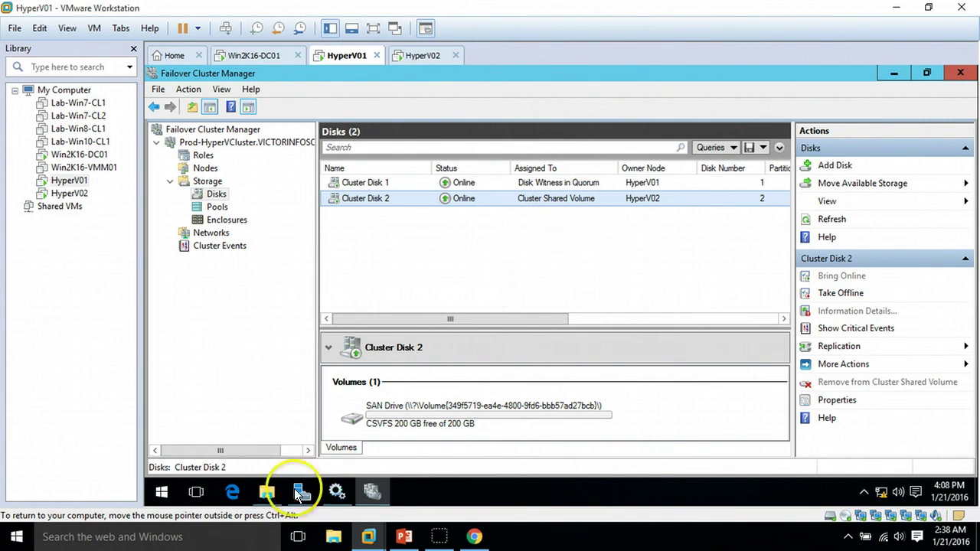
Step: On HyperV01, refresh This PC and open C:\ClusterStorage\Volume1, showing its full path
{"action": "left_click", "coordinate": [268, 493]}
{"action": "right_click", "coordinate": [490, 394]}
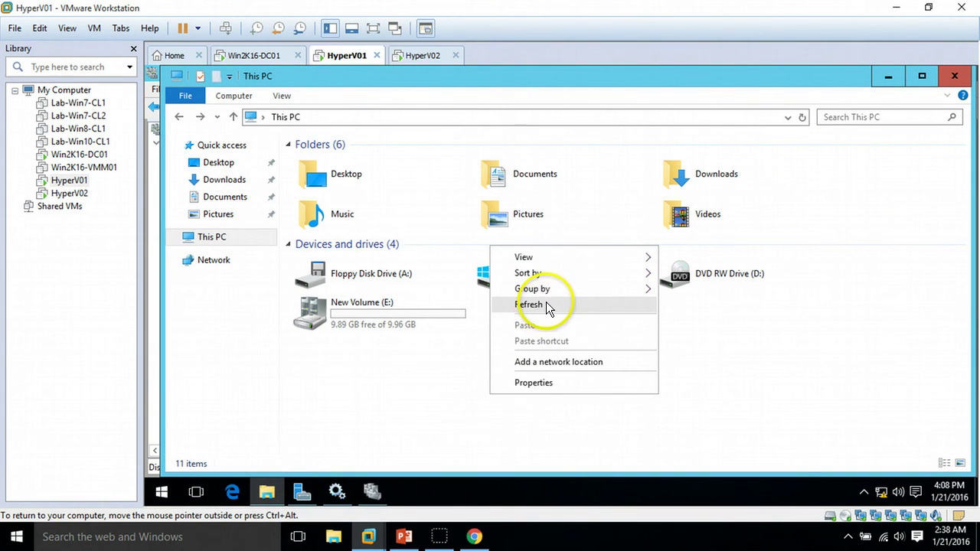
{"action": "left_click", "coordinate": [548, 301]}
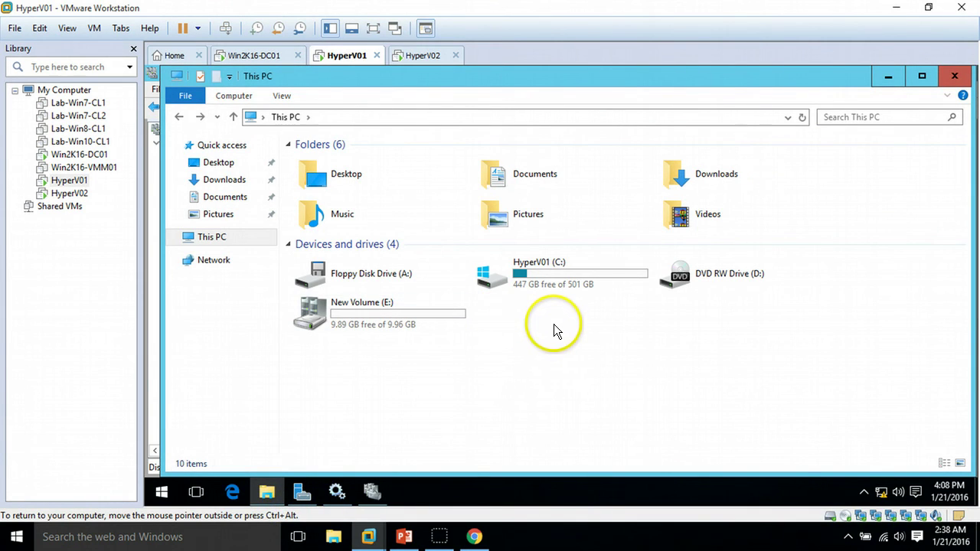
{"action": "double_click", "coordinate": [558, 275]}
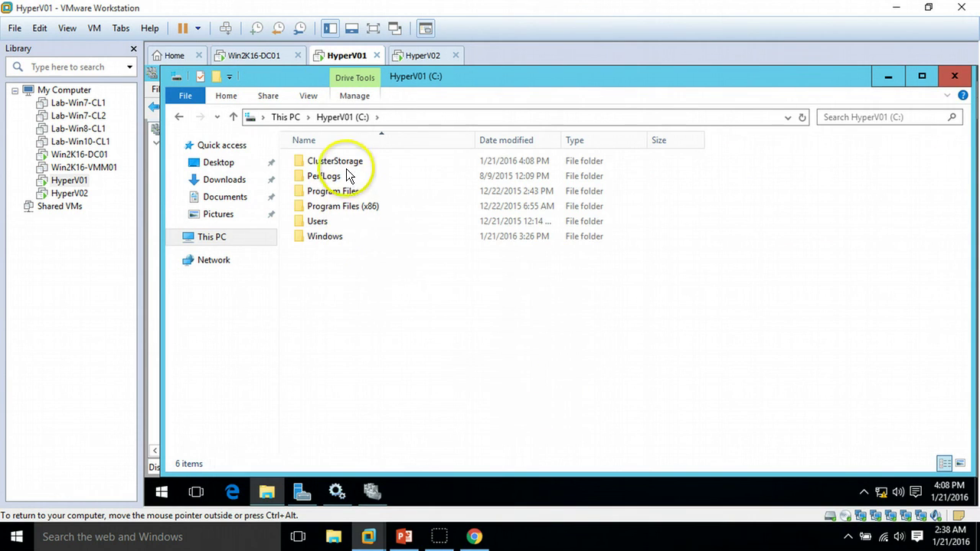
{"action": "double_click", "coordinate": [342, 160]}
{"action": "left_click", "coordinate": [342, 167]}
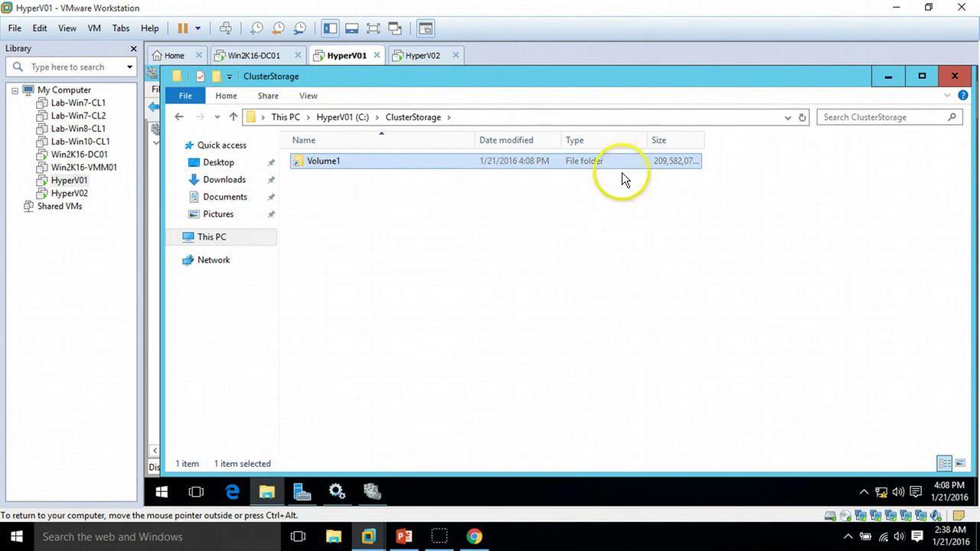
{"action": "double_click", "coordinate": [346, 161]}
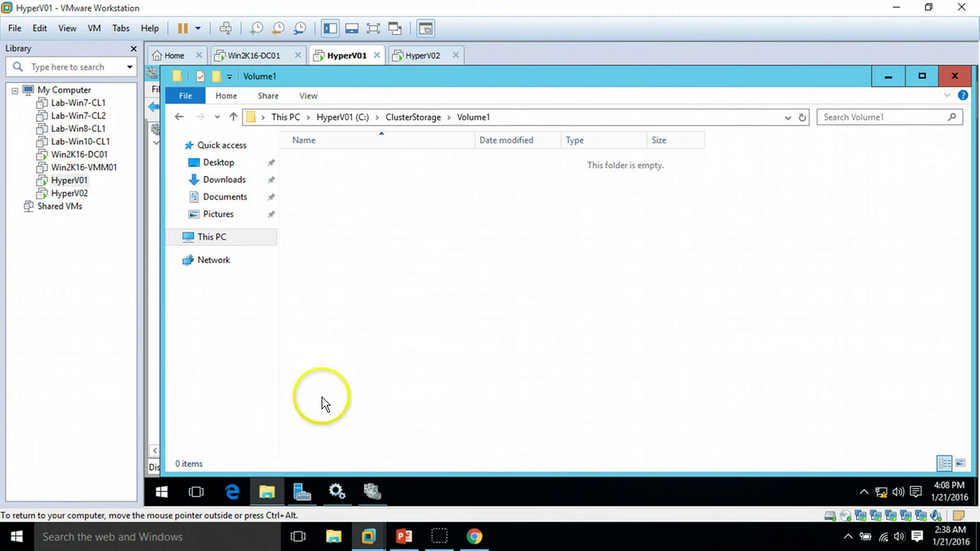
{"action": "left_click", "coordinate": [535, 117]}
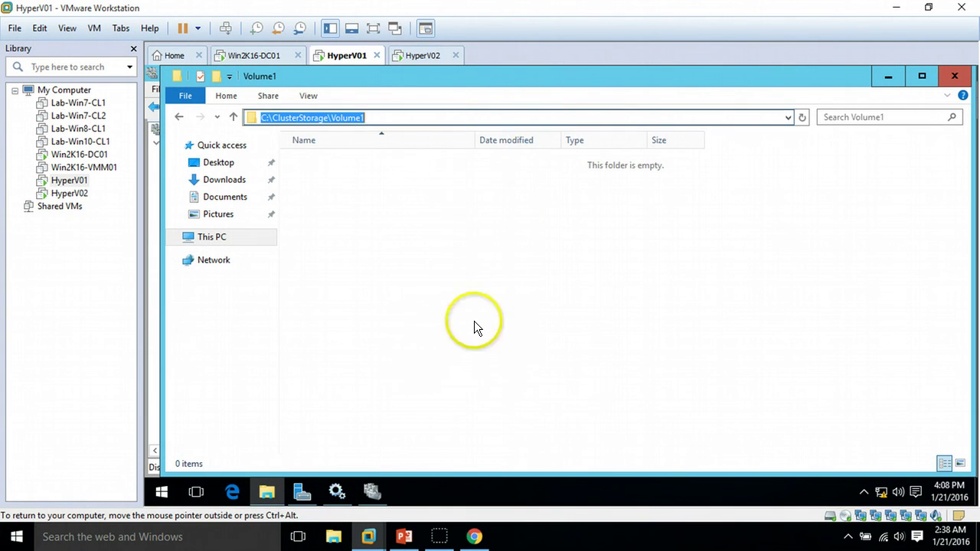
Step: Open C:\ClusterStorage\Volume1 on HyperV02, then advance the slide show to the thank-you slide
{"action": "left_click", "coordinate": [422, 56]}
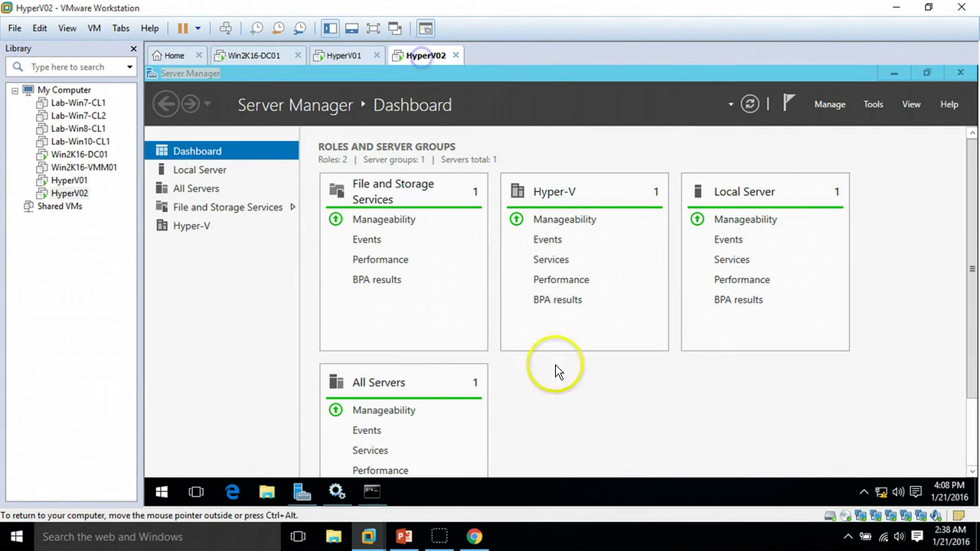
{"action": "left_click", "coordinate": [266, 491]}
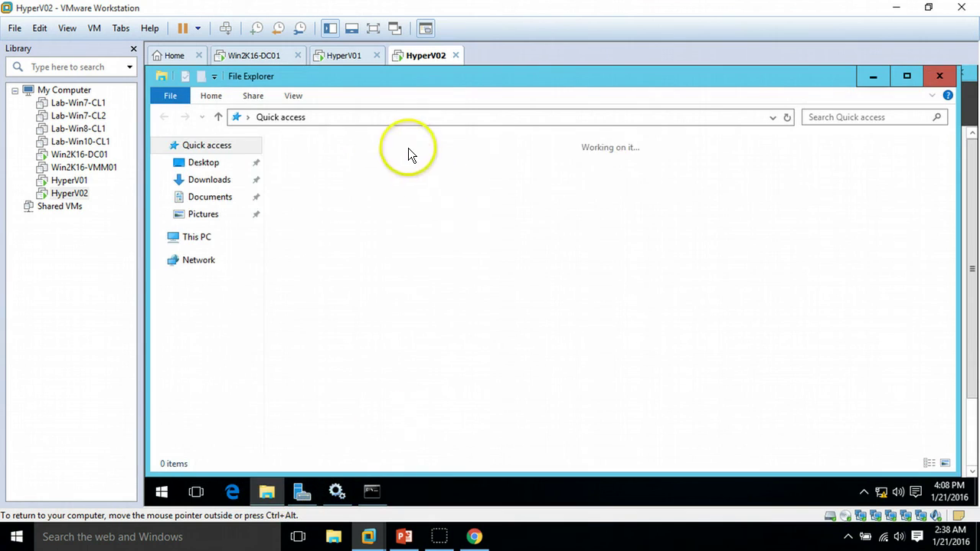
{"action": "left_click", "coordinate": [196, 238]}
{"action": "double_click", "coordinate": [568, 268]}
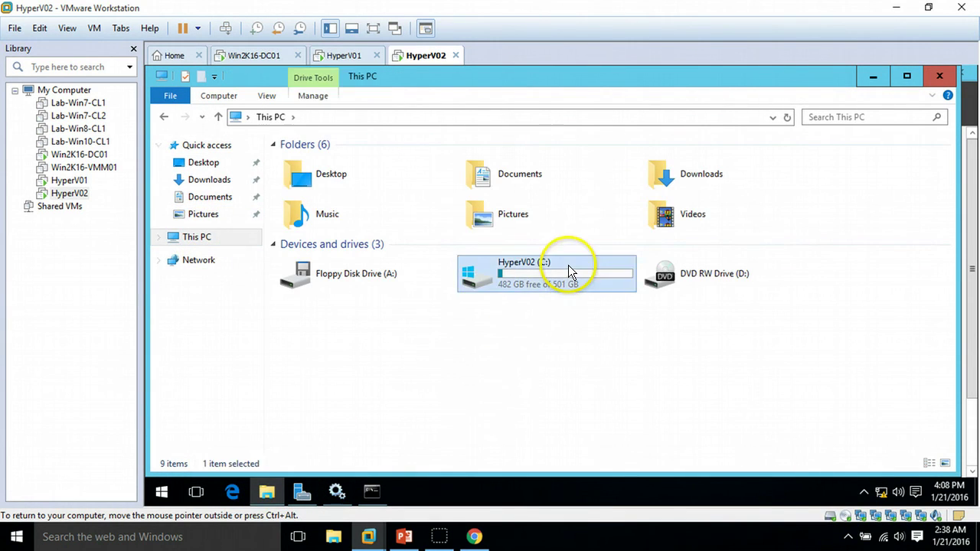
{"action": "double_click", "coordinate": [327, 162]}
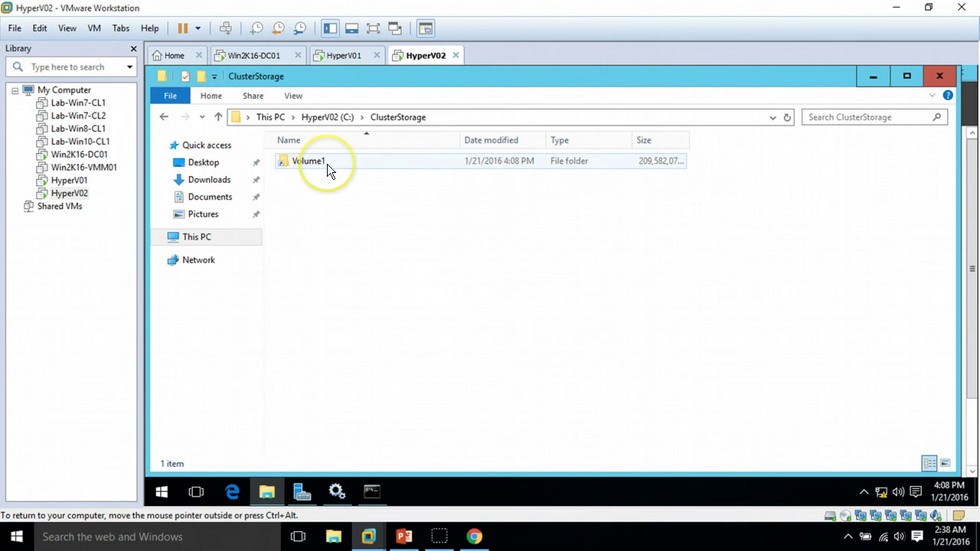
{"action": "double_click", "coordinate": [327, 162]}
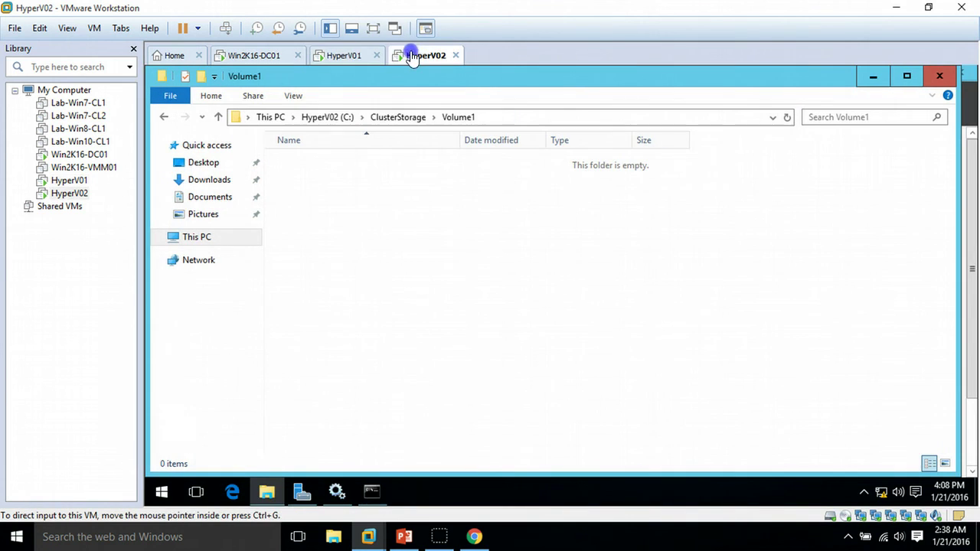
{"action": "left_click", "coordinate": [423, 537]}
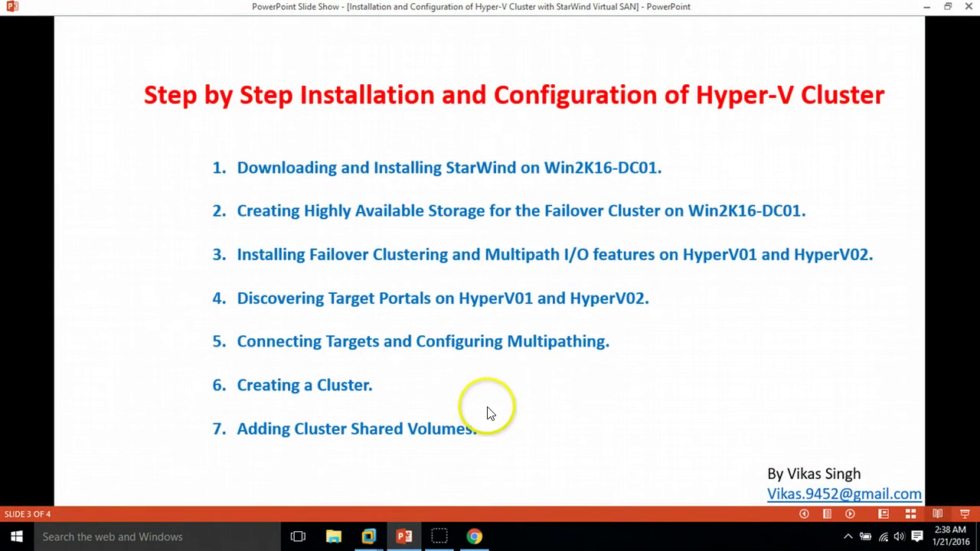
{"action": "left_click", "coordinate": [851, 513]}
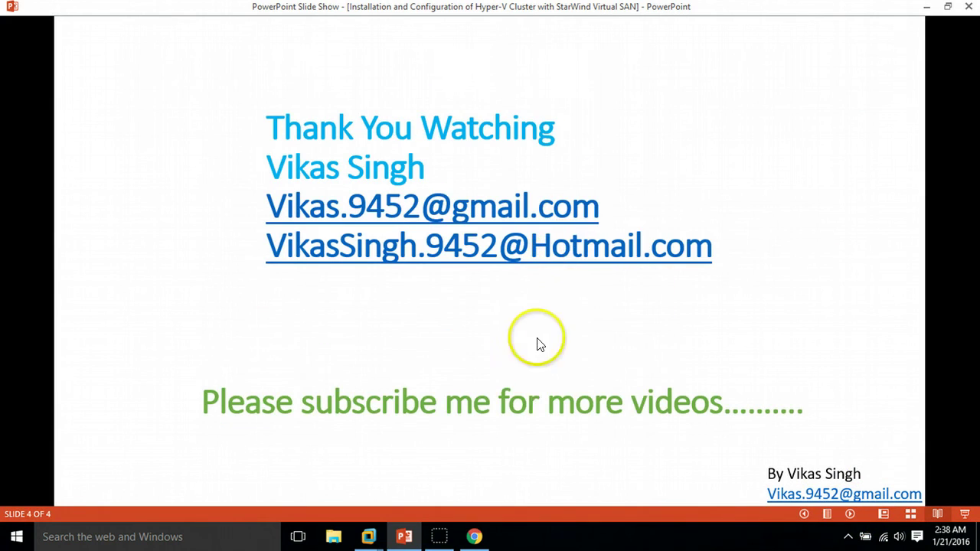